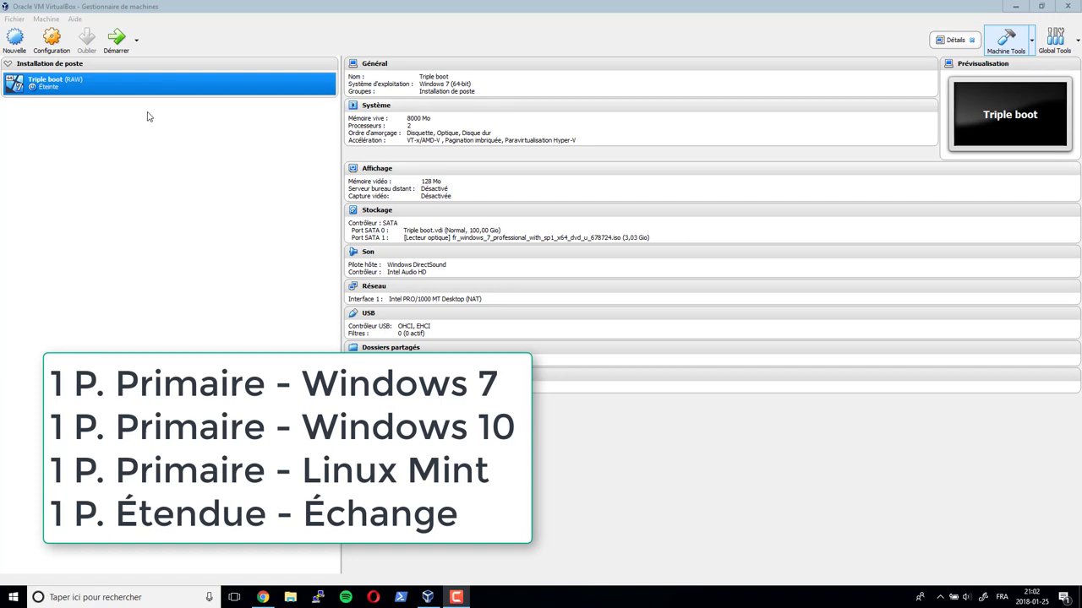
# - Launch the Triple boot VM and boot it from the CD-ROM through the F12 boot menu
pyautogui.doubleClick(75, 88)
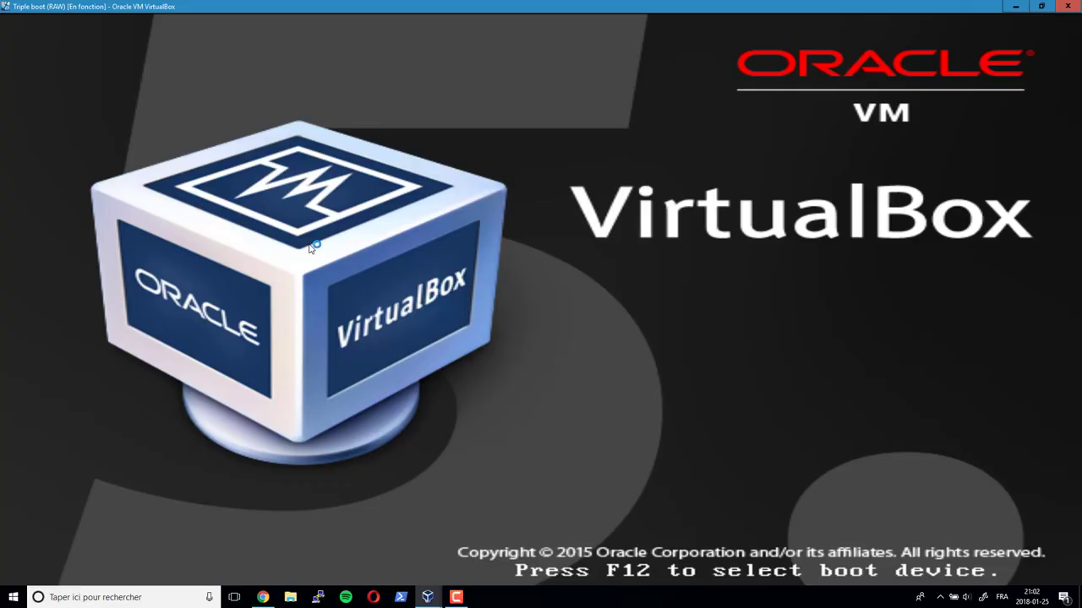
pyautogui.press('F12')
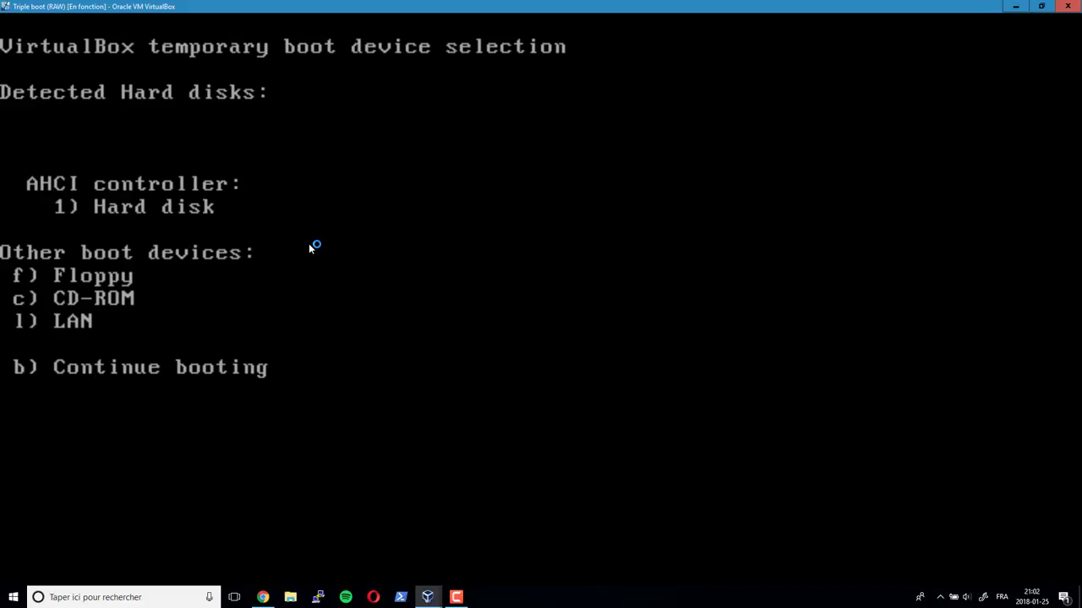
pyautogui.press('c')
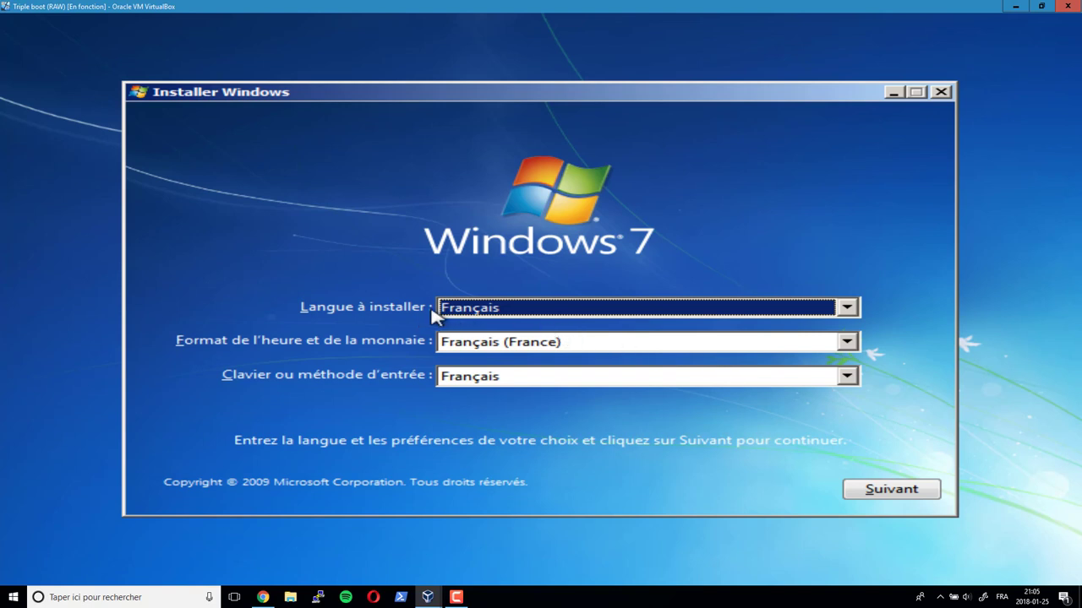
# - Keep Français as the installation language and set the time and currency format to Français (Canada)
pyautogui.click(533, 313)
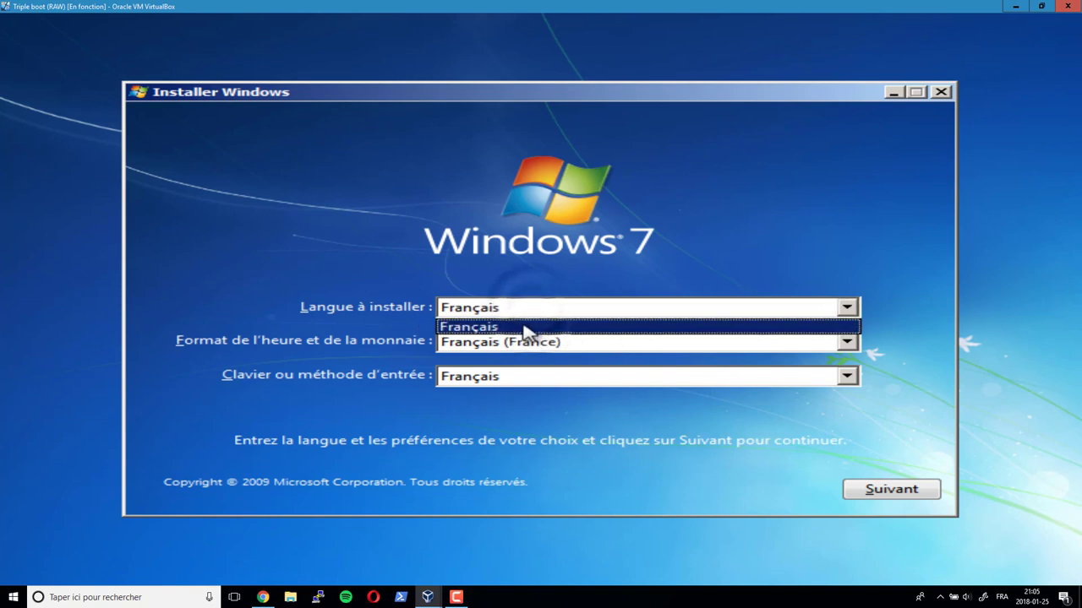
pyautogui.click(520, 324)
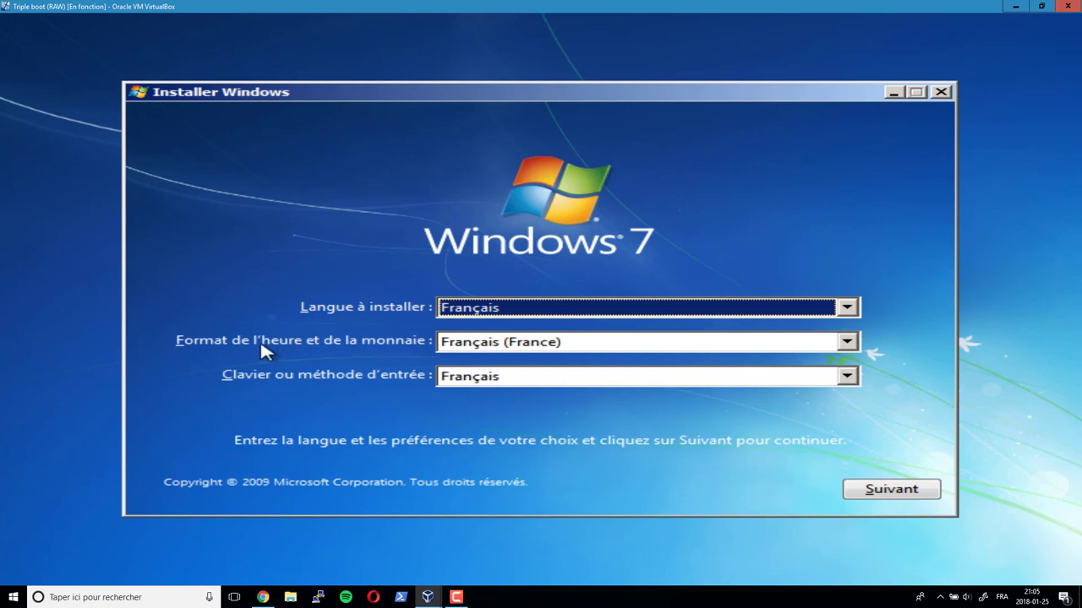
pyautogui.click(522, 347)
pyautogui.scroll(1, 521, 371)
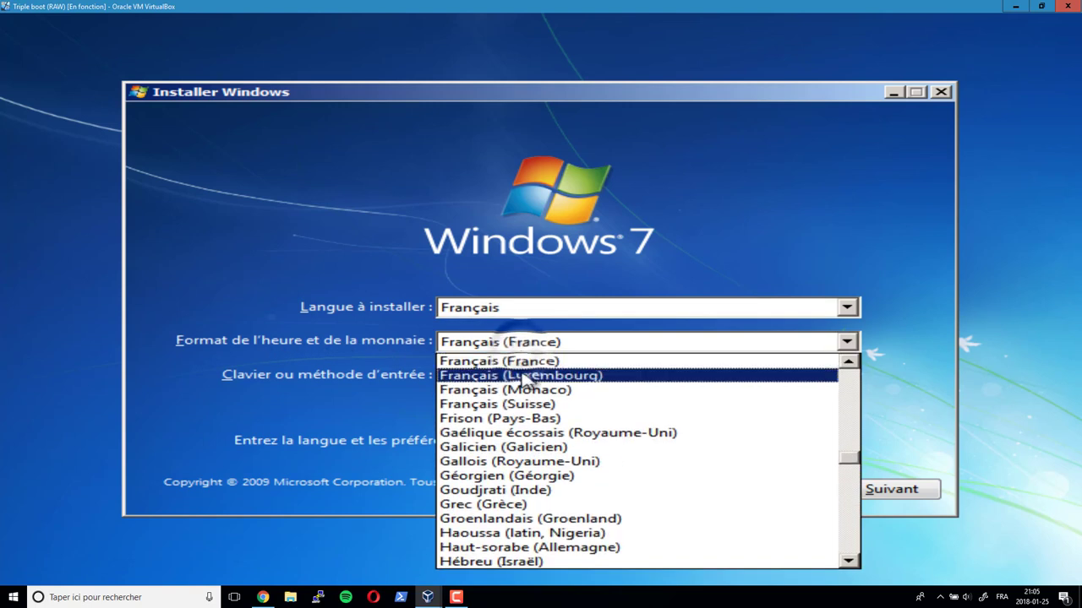
pyautogui.scroll(1, 524, 394)
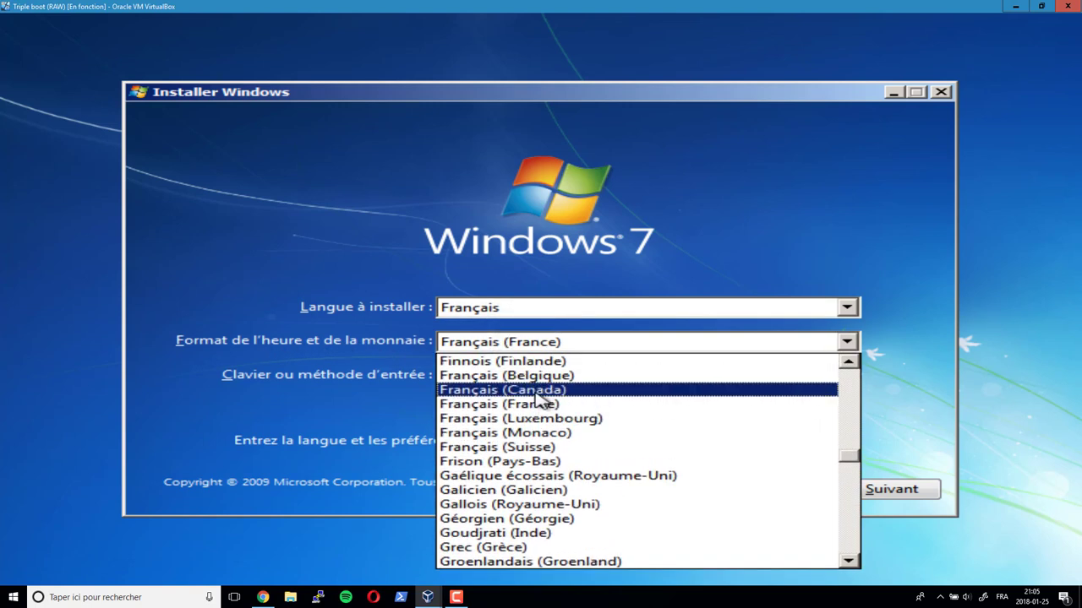
pyautogui.click(535, 393)
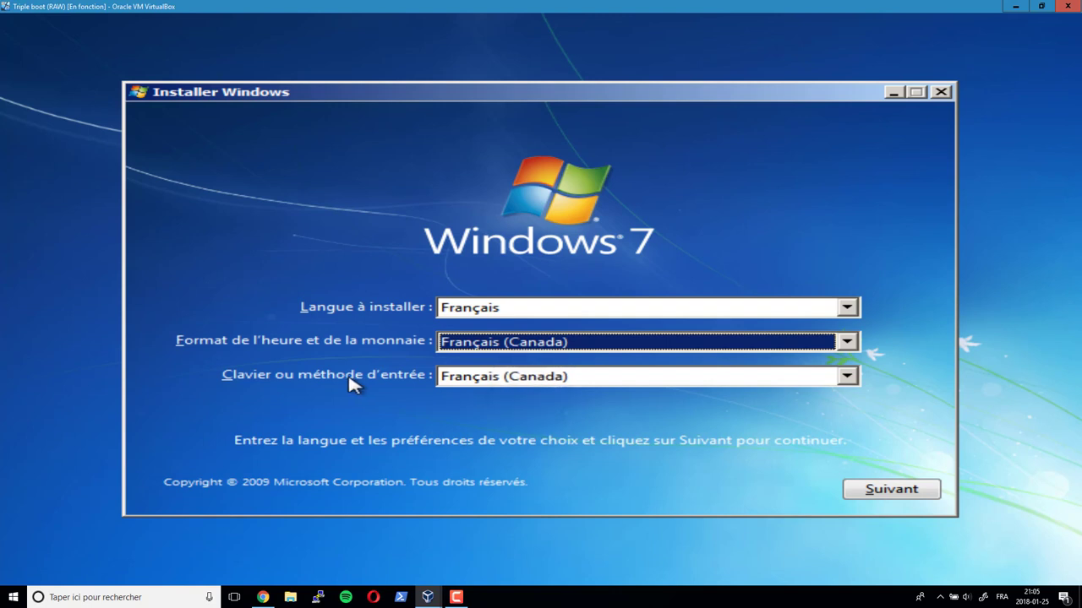
# - Set the keyboard layout to Canadien multilingue standard
pyautogui.click(531, 385)
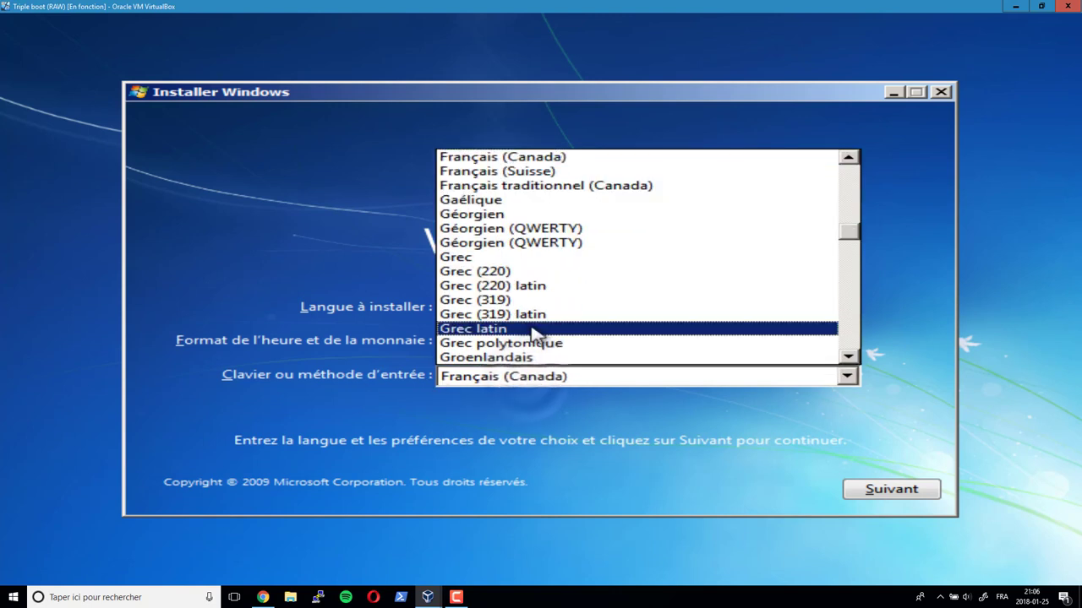
pyautogui.scroll(6, 532, 332)
pyautogui.scroll(6, 533, 332)
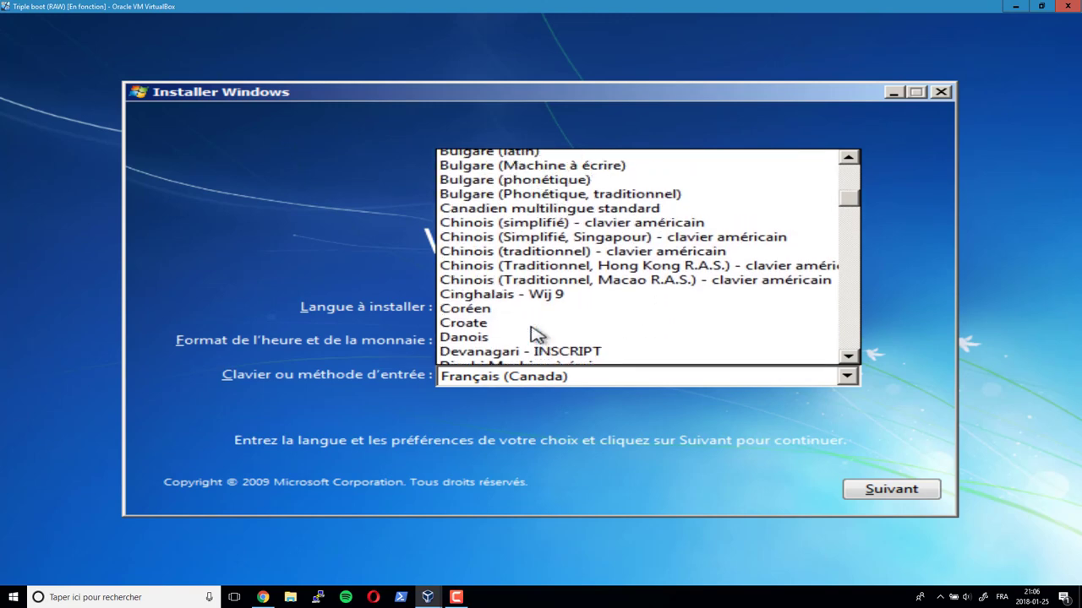
pyautogui.scroll(-4, 532, 332)
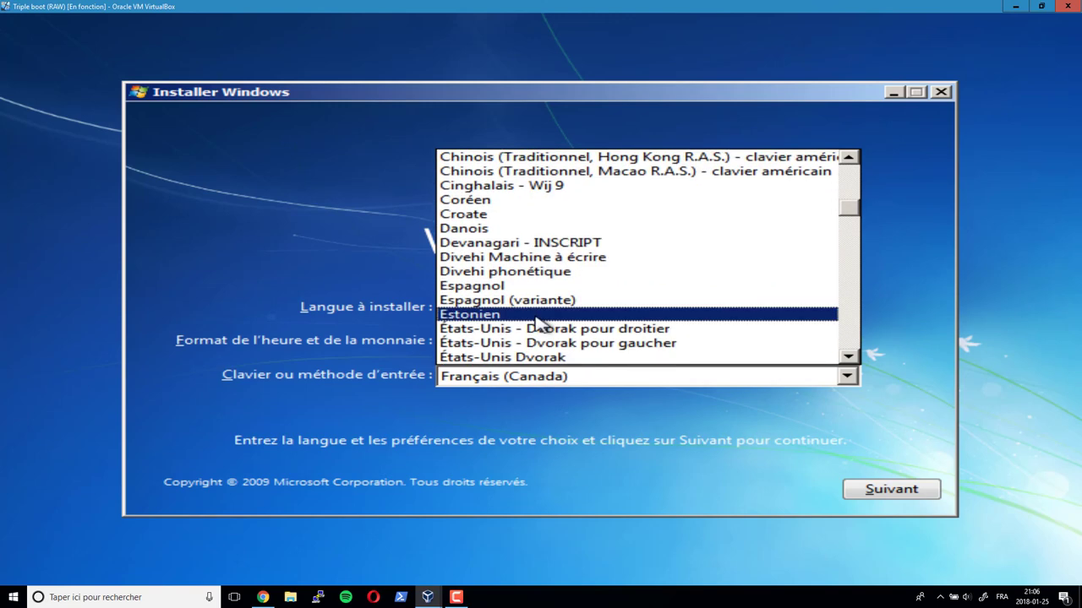
pyautogui.scroll(6, 534, 328)
pyautogui.scroll(4, 535, 325)
pyautogui.scroll(-6, 536, 326)
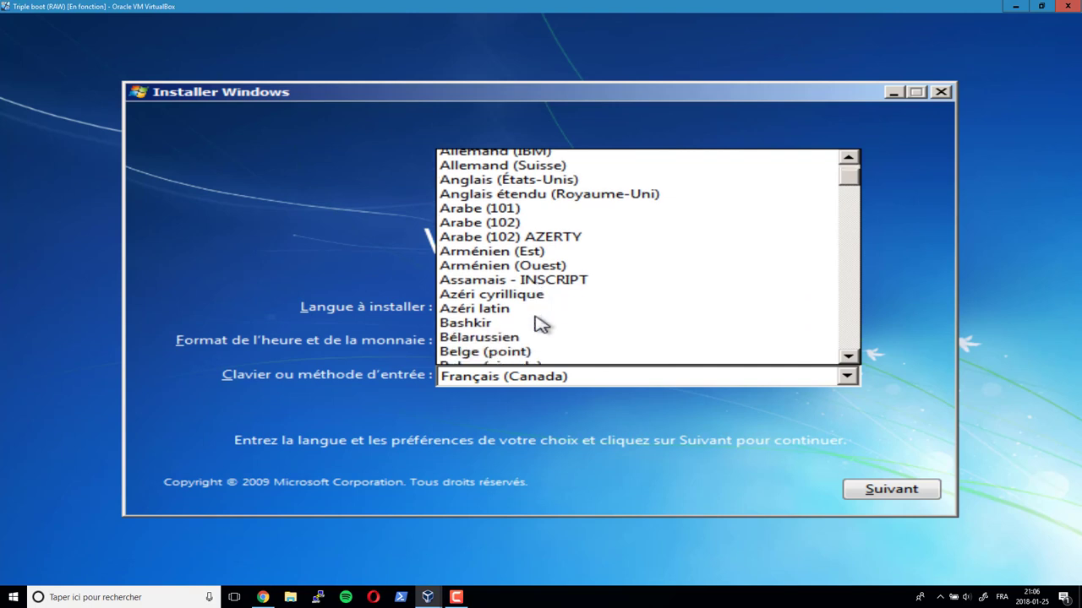
pyautogui.scroll(-1, 536, 327)
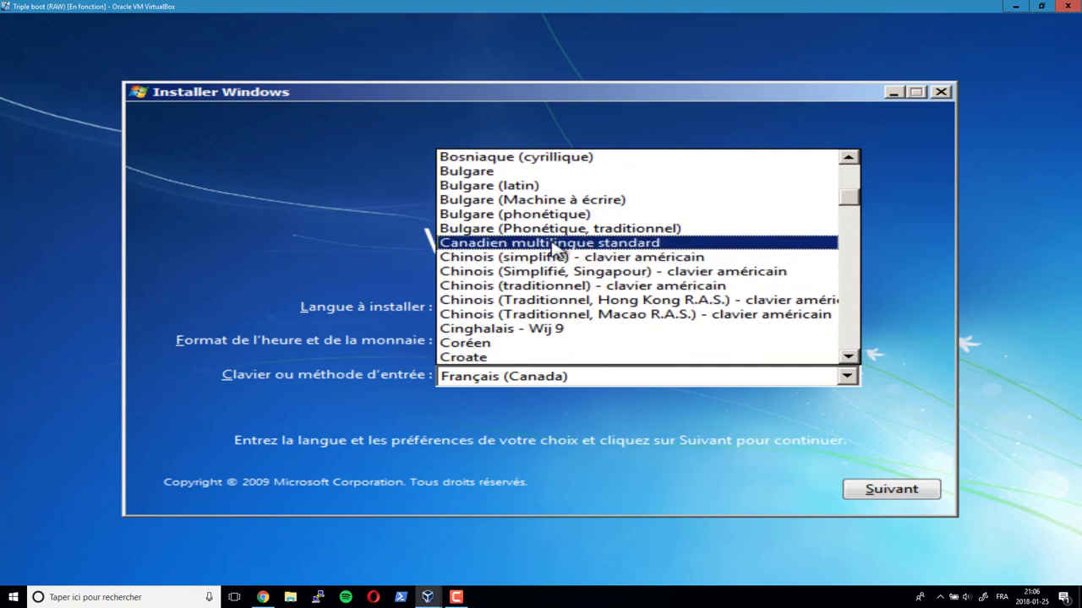
pyautogui.click(551, 243)
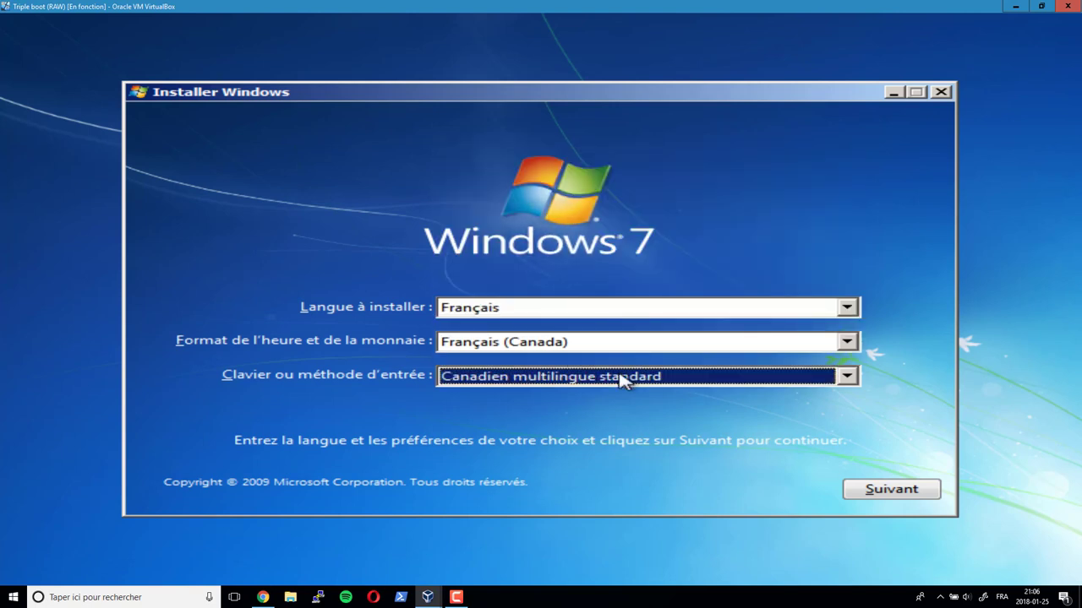
# - Start the Windows 7 installation, accept the licence terms and choose Personnalisée (option avancée)
pyautogui.click(874, 492)
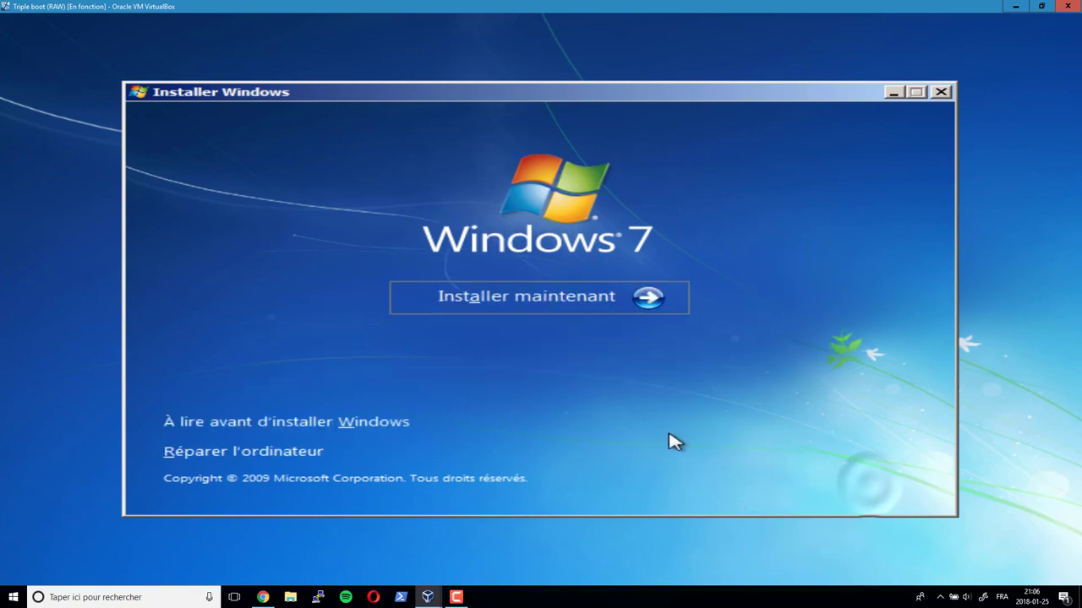
pyautogui.click(496, 301)
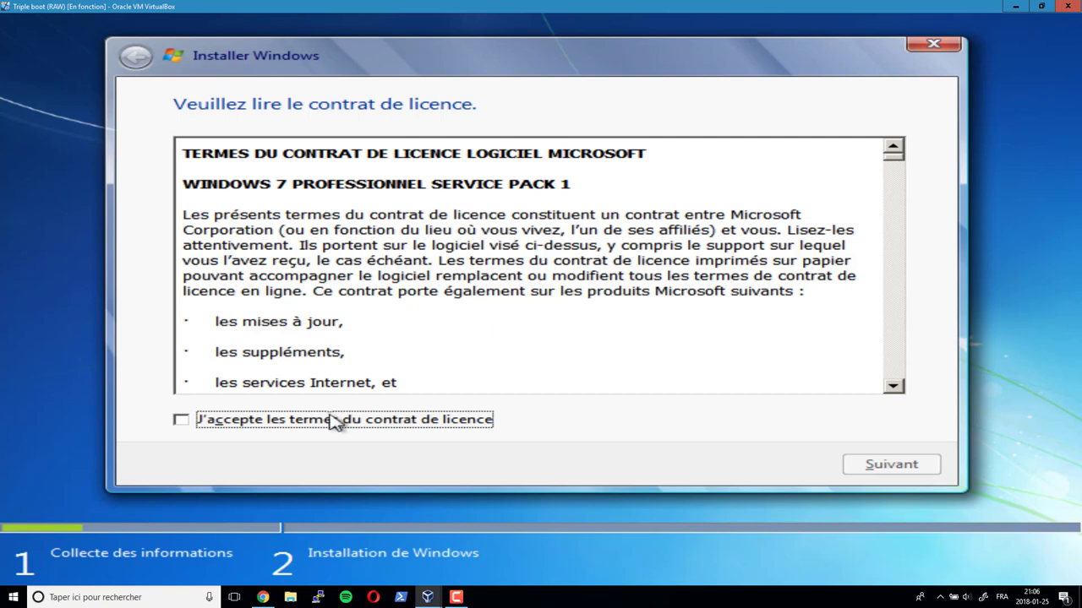
pyautogui.click(336, 418)
pyautogui.click(852, 467)
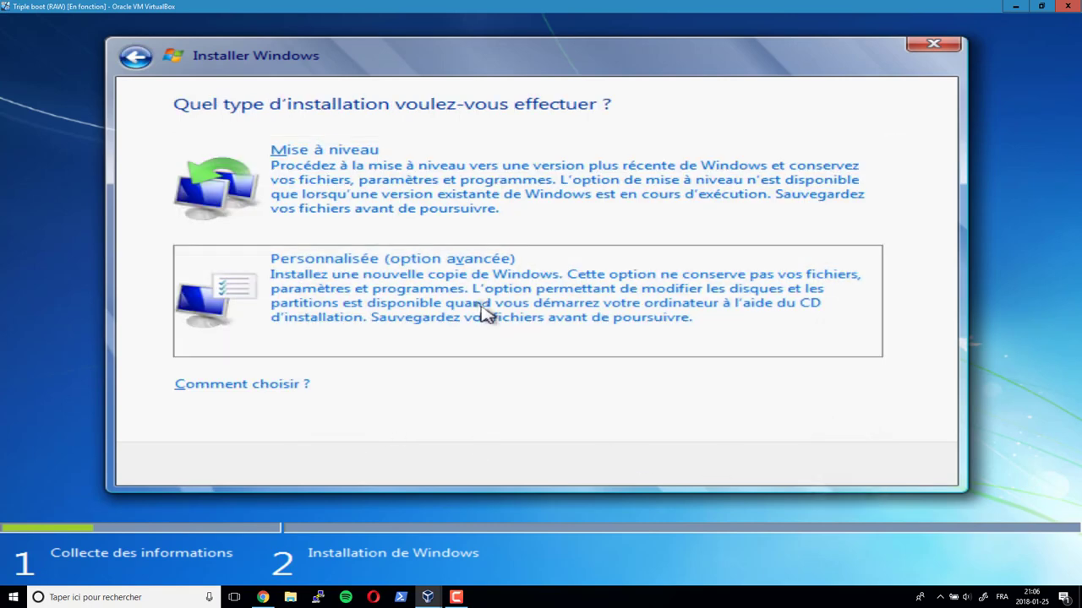
pyautogui.click(490, 313)
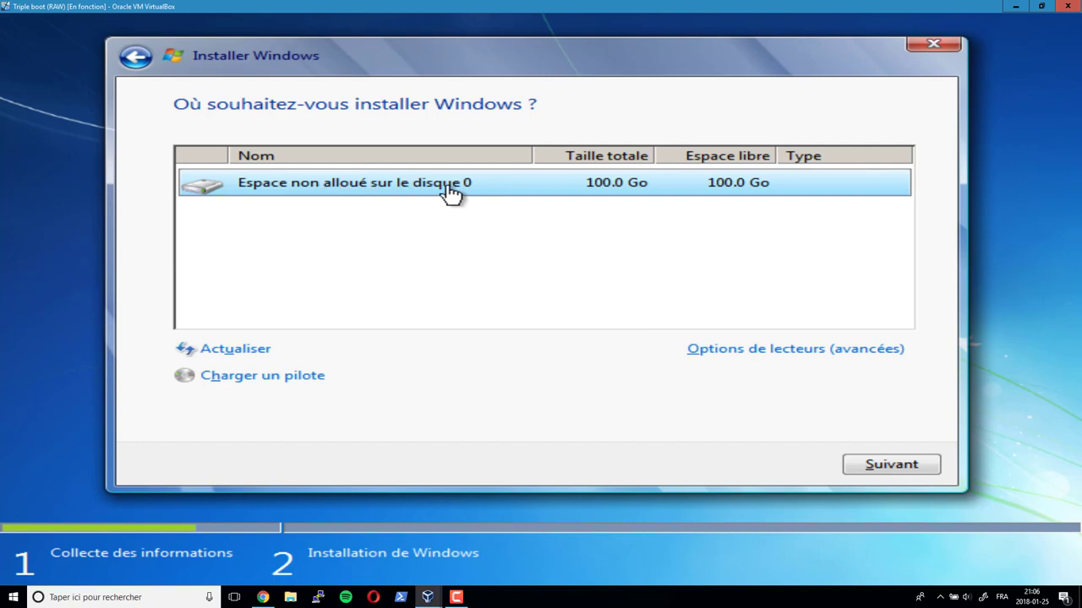
# - Create a 25000 Mo partition on disk 0, allowing setup to add its system-reserved partition
pyautogui.click(732, 353)
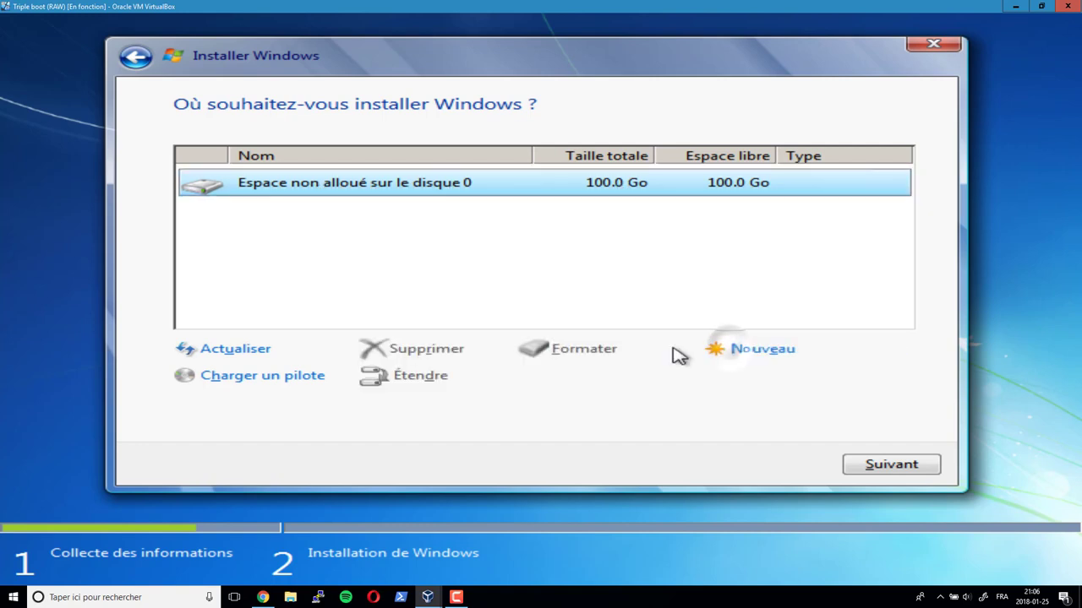
pyautogui.click(749, 353)
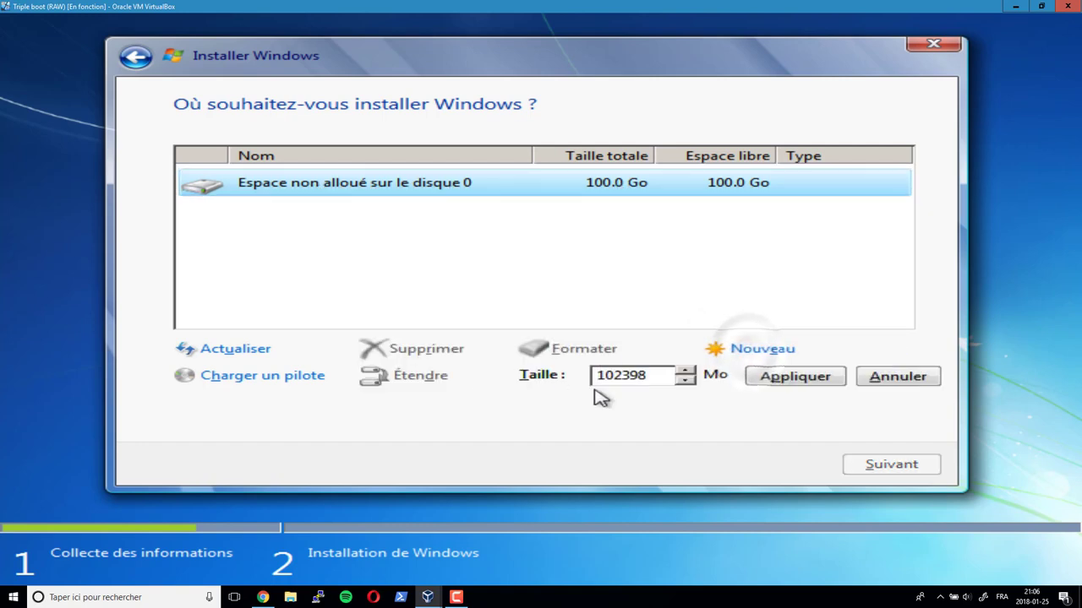
pyautogui.moveTo(661, 382); pyautogui.dragTo(595, 376)
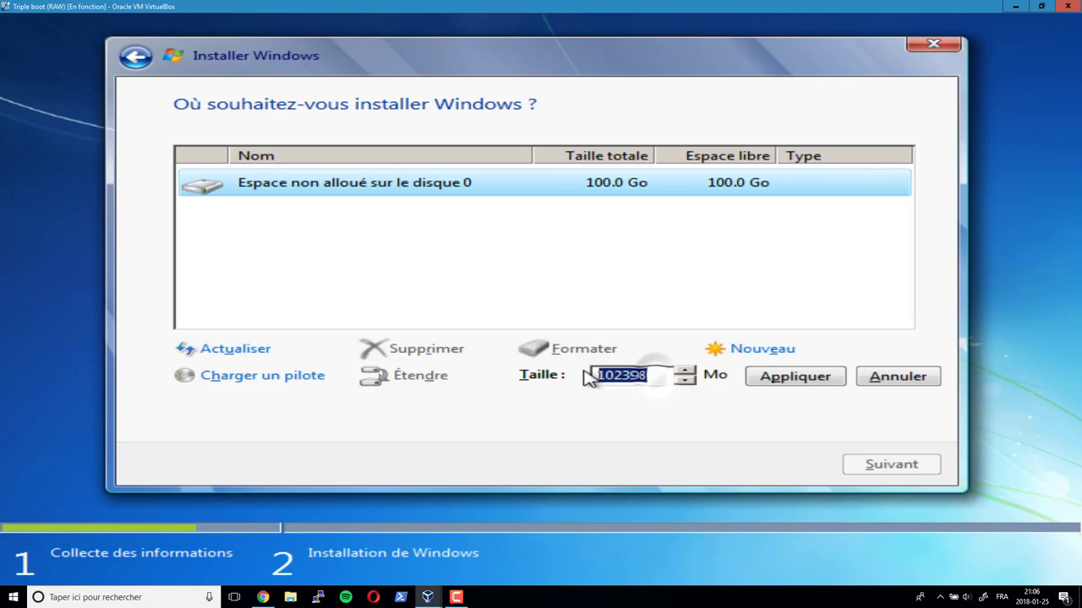
pyautogui.write('25')
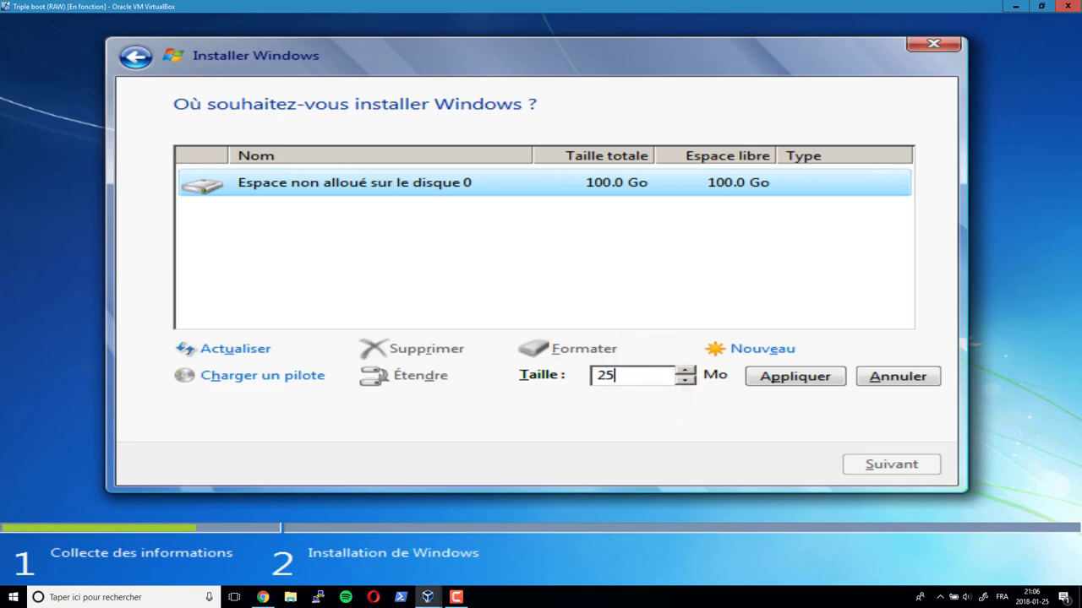
pyautogui.write('000')
pyautogui.click(758, 385)
pyautogui.click(740, 382)
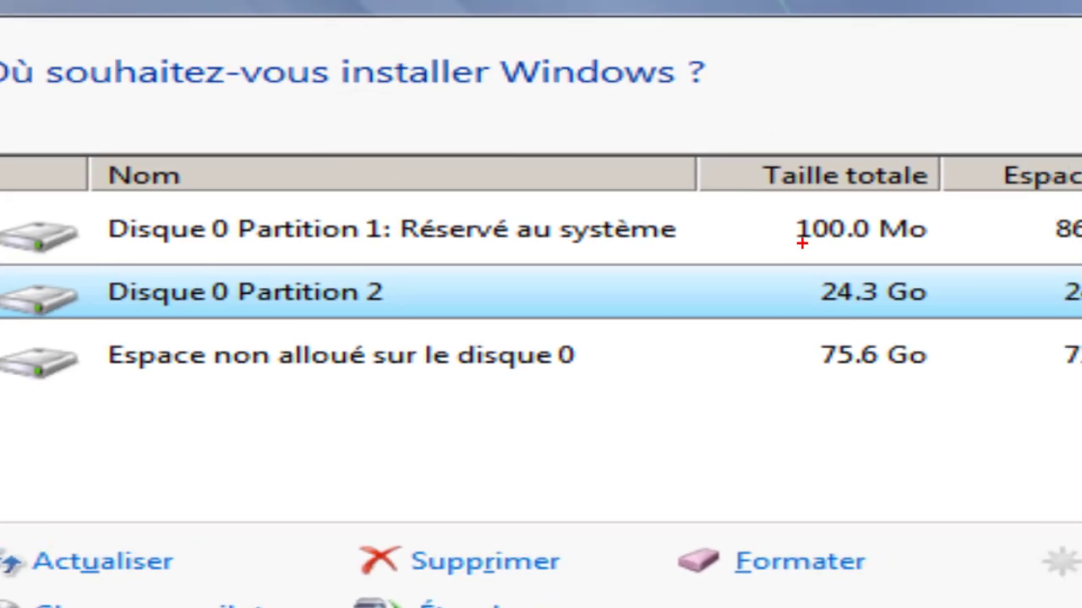
pyautogui.moveTo(777, 210); pyautogui.dragTo(954, 248)
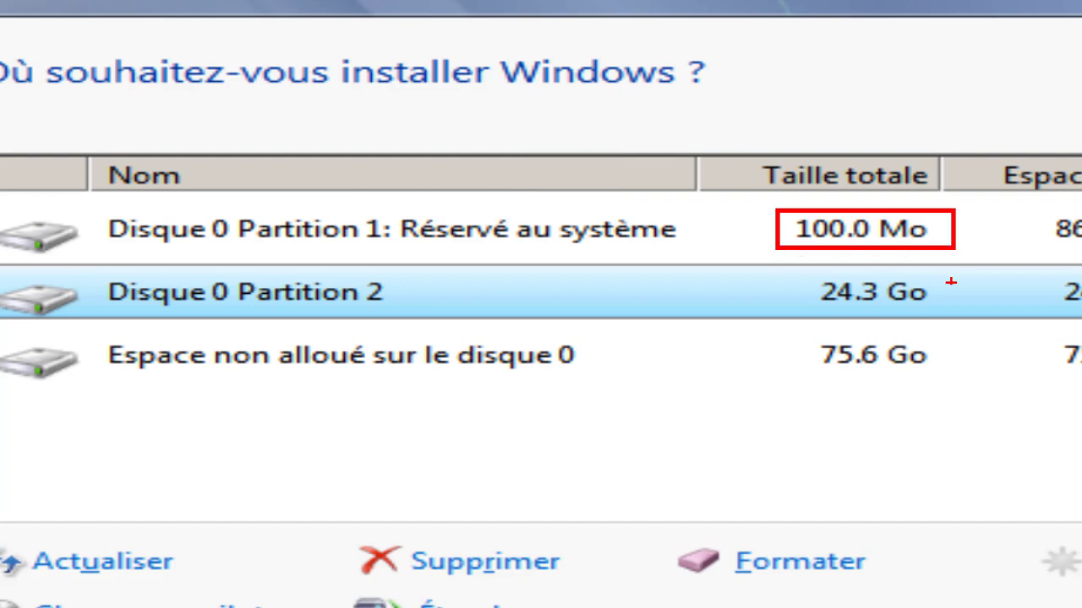
pyautogui.moveTo(772, 269)
pyautogui.mouseDown()
pyautogui.moveTo(963, 316)
pyautogui.moveTo(954, 311)
pyautogui.mouseUp()
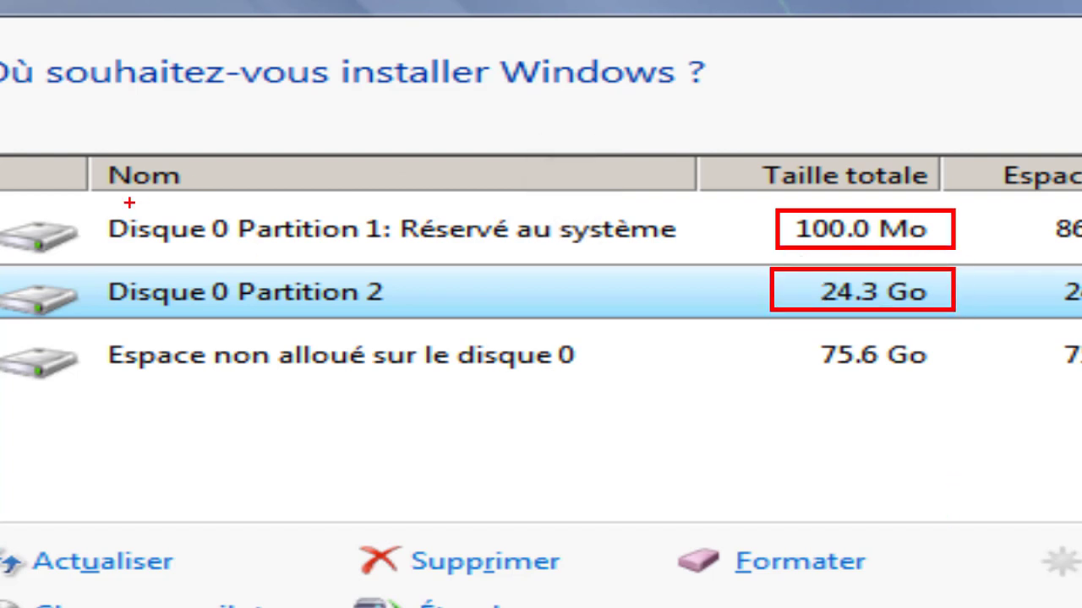
pyautogui.moveTo(98, 208)
pyautogui.mouseDown()
pyautogui.moveTo(668, 268)
pyautogui.moveTo(698, 257)
pyautogui.mouseUp()
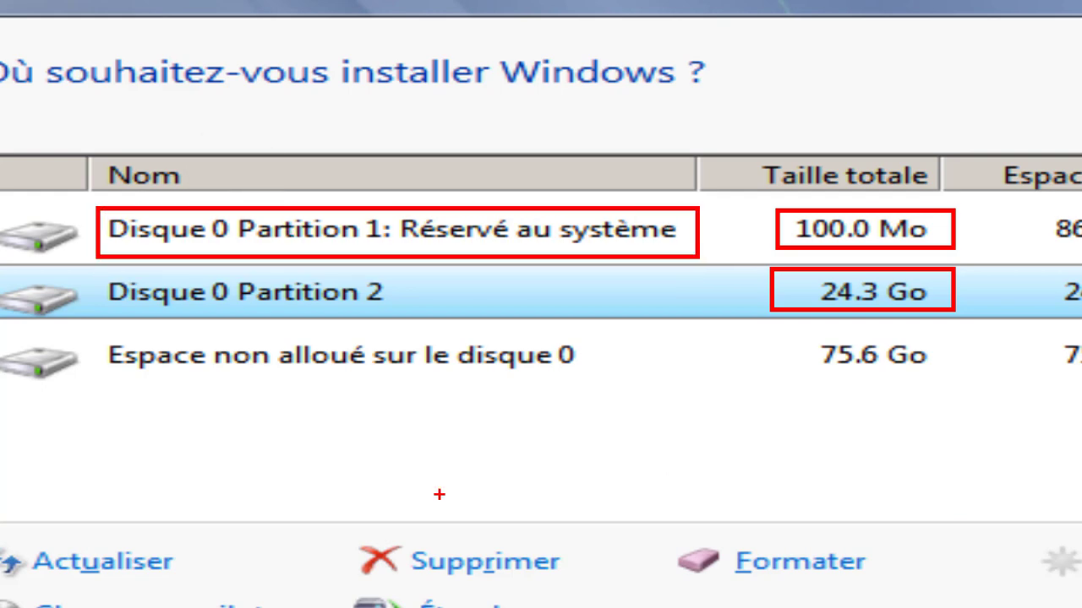
pyautogui.press('Escape')
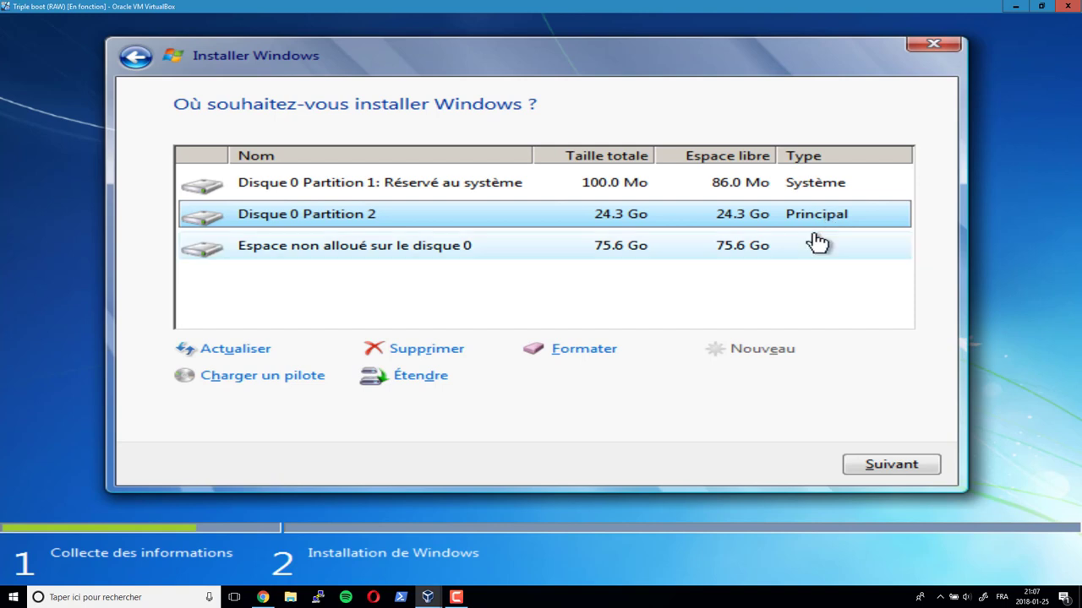
# - Create Partition 3 with a 50000 Mo size from the unallocated space
pyautogui.click(778, 253)
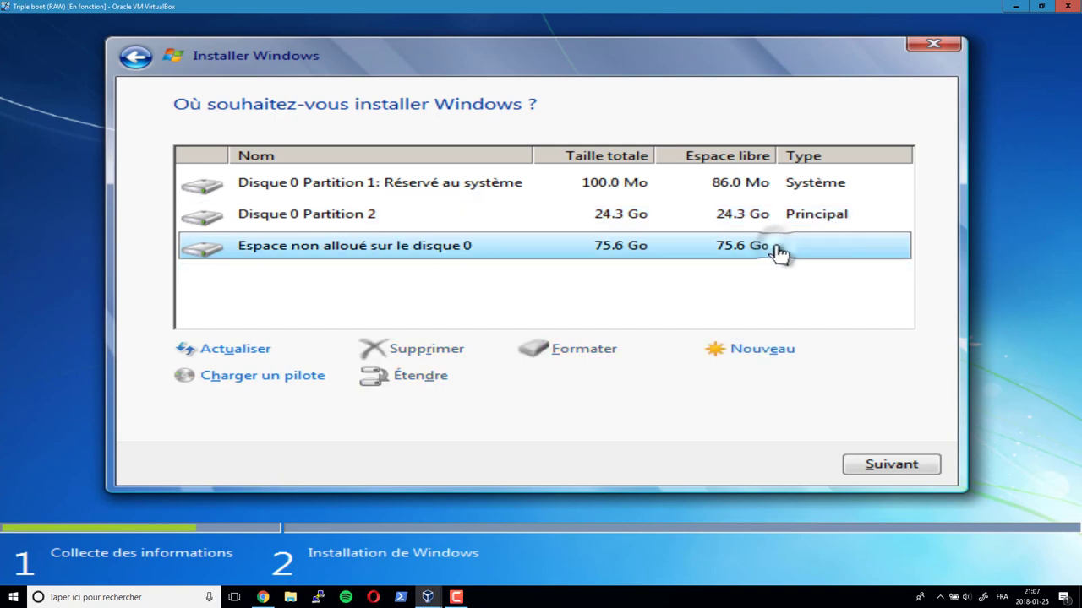
pyautogui.click(763, 351)
pyautogui.moveTo(653, 391); pyautogui.dragTo(598, 391)
pyautogui.write('50000')
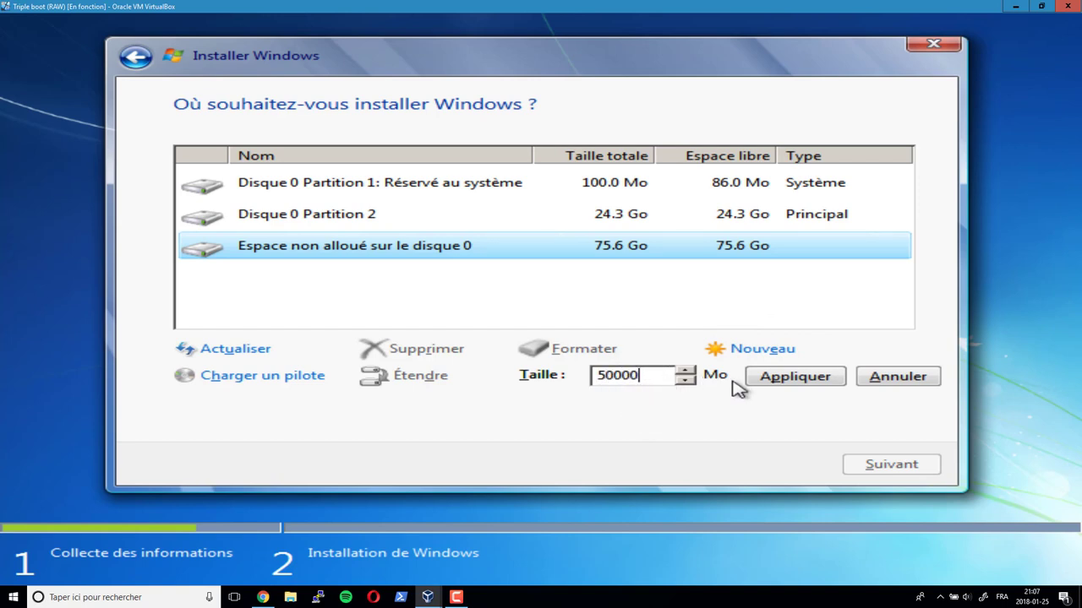
pyautogui.click(764, 380)
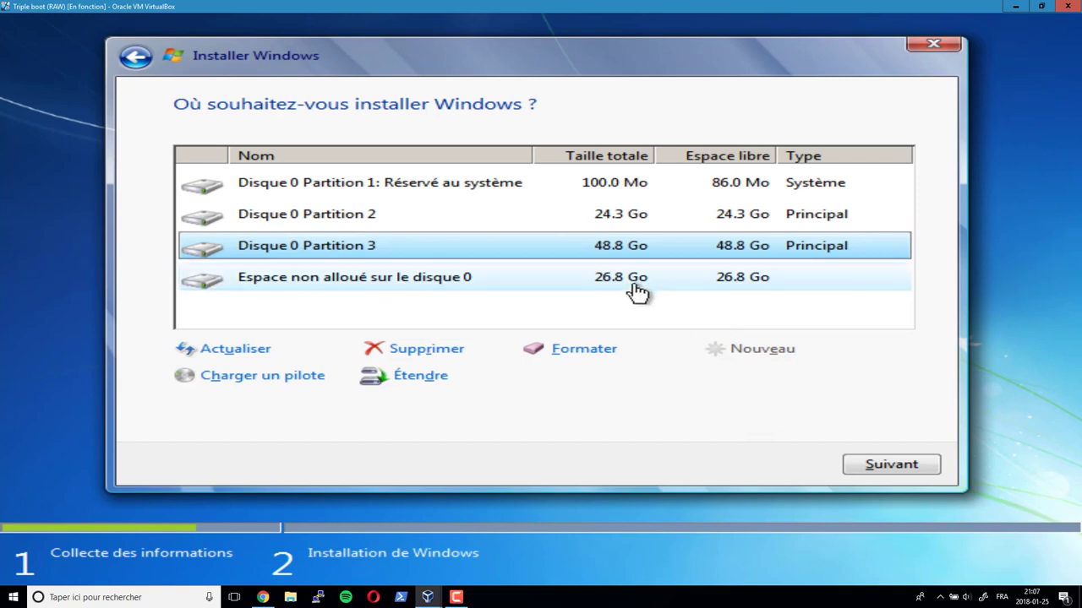
# - Create a 15000 Mo partition in the 26.8 Go free space, then try partitioning the remaining 12.1 Go
pyautogui.click(633, 281)
pyautogui.click(739, 356)
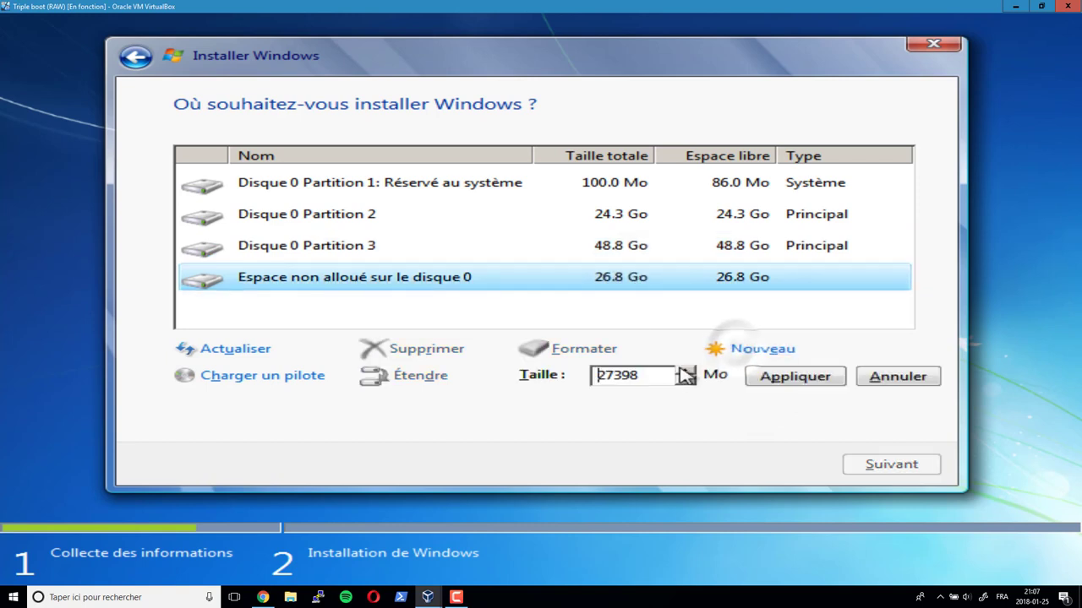
pyautogui.moveTo(651, 374); pyautogui.dragTo(604, 378)
pyautogui.write('15000')
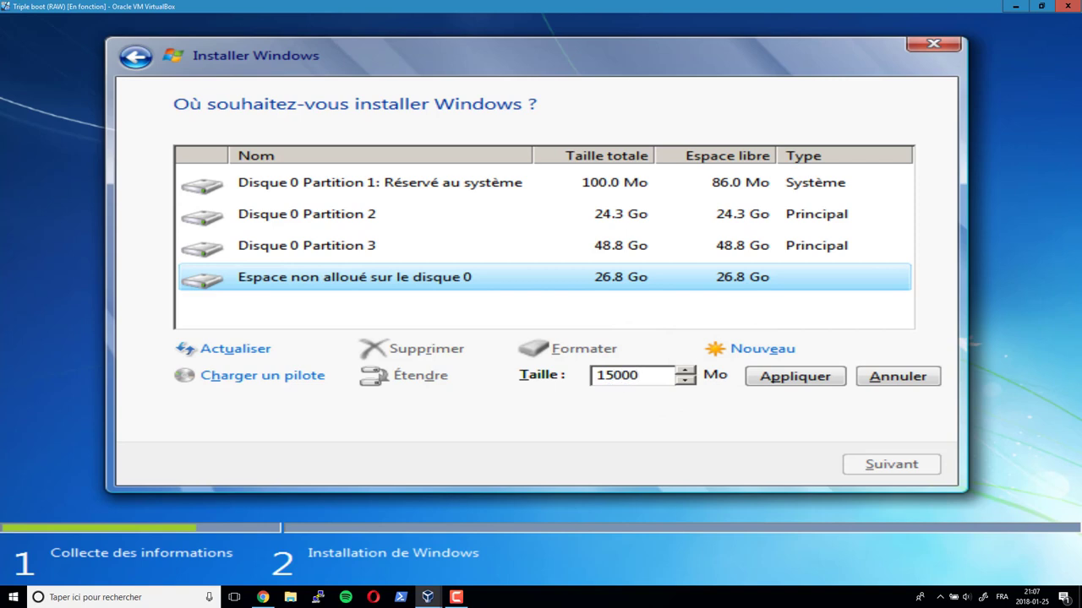
pyautogui.click(765, 377)
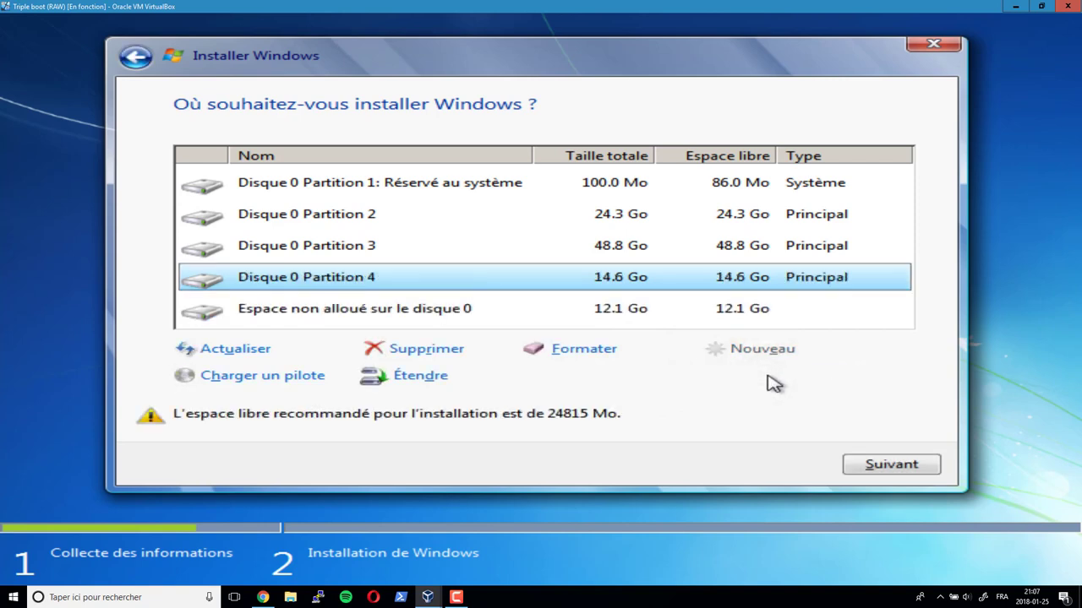
pyautogui.click(668, 317)
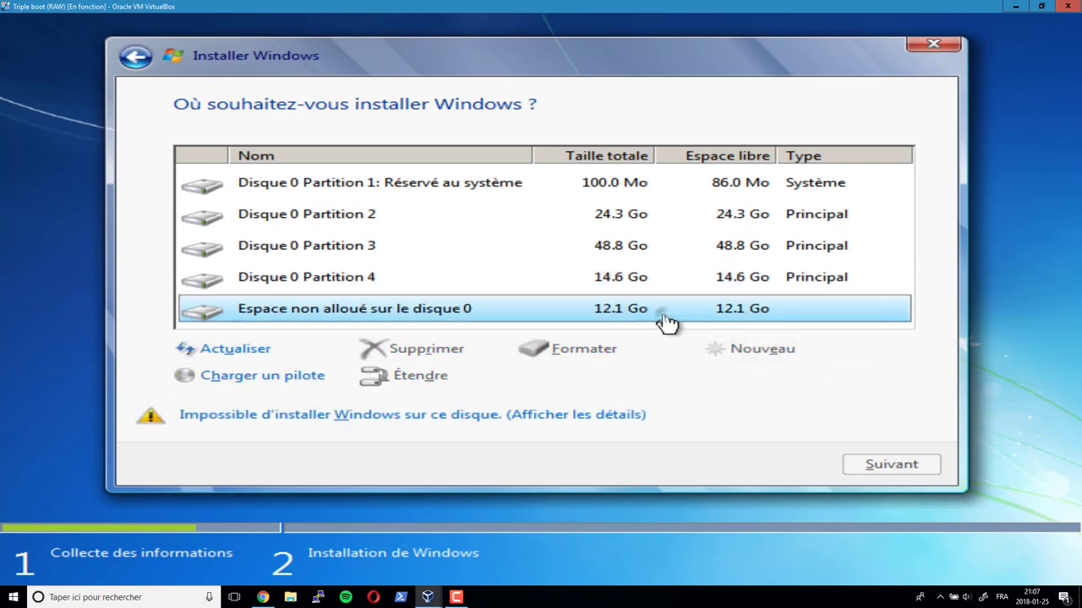
pyautogui.click(752, 354)
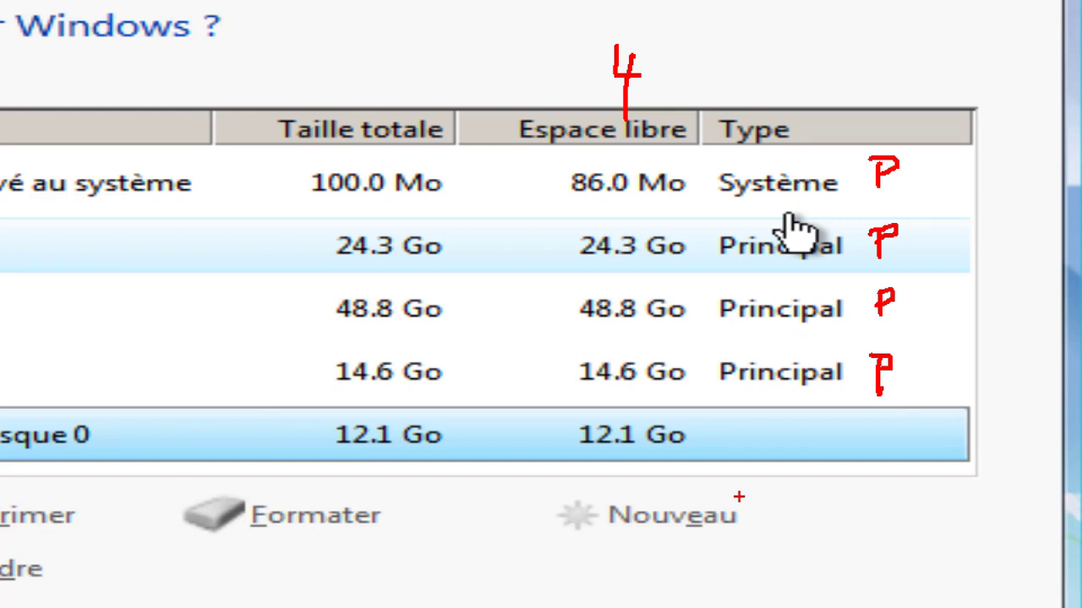
pyautogui.moveTo(731, 434); pyautogui.dragTo(810, 436)
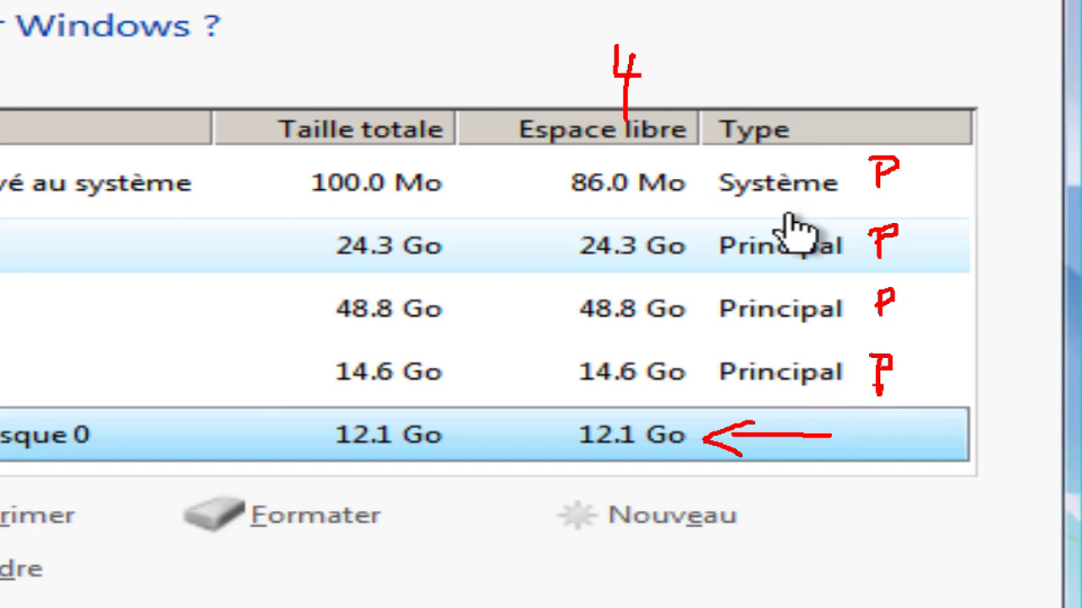
pyautogui.moveTo(911, 361)
pyautogui.mouseDown()
pyautogui.moveTo(913, 411)
pyautogui.moveTo(892, 429)
pyautogui.mouseUp()
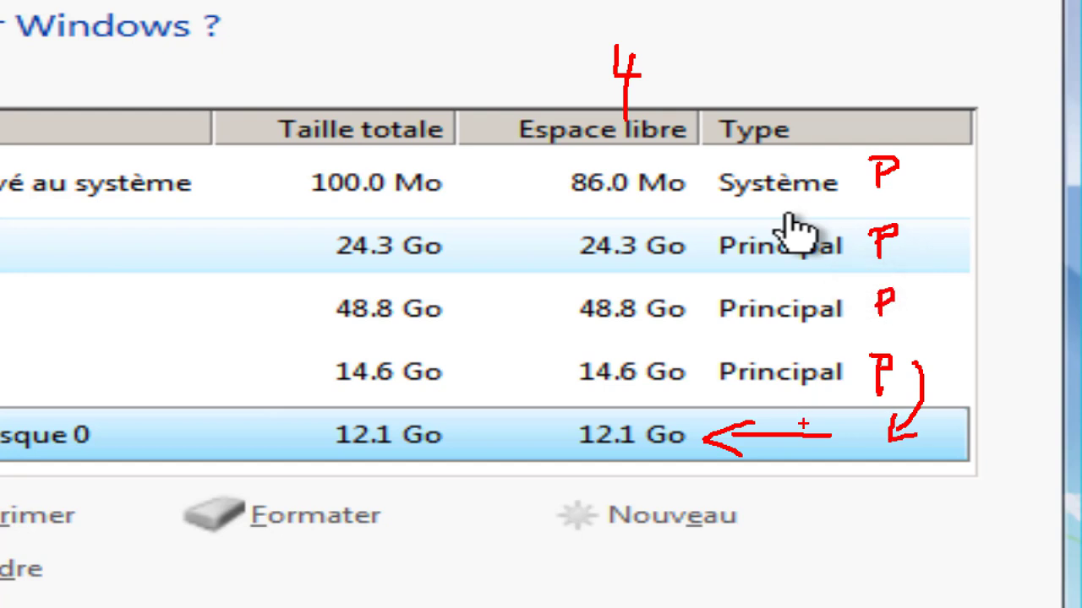
pyautogui.moveTo(809, 422)
pyautogui.mouseDown()
pyautogui.moveTo(775, 402)
pyautogui.moveTo(745, 246)
pyautogui.moveTo(757, 269)
pyautogui.mouseUp()
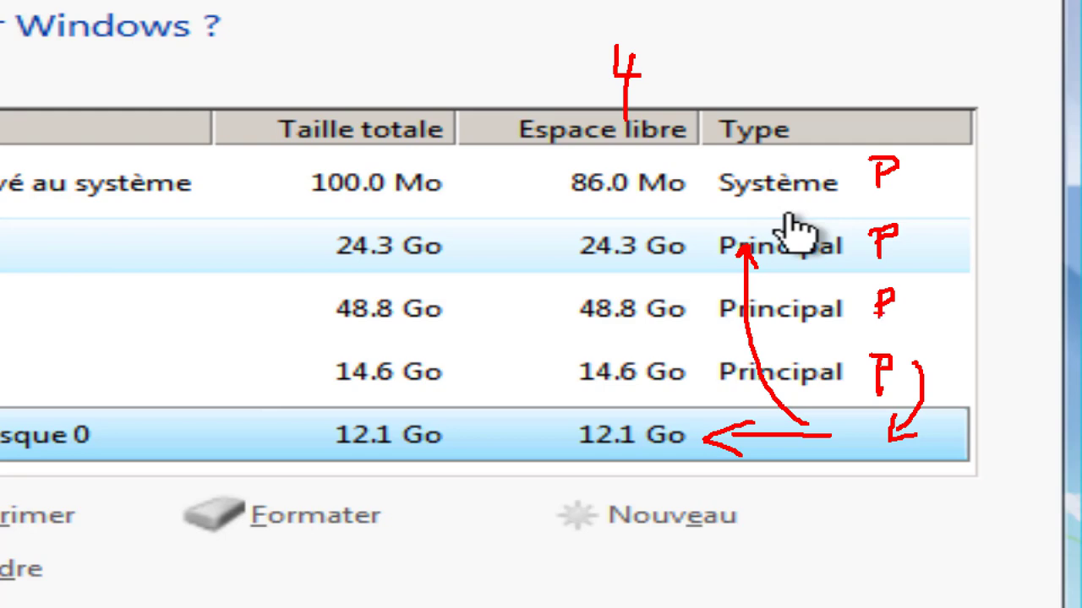
pyautogui.press('Escape')
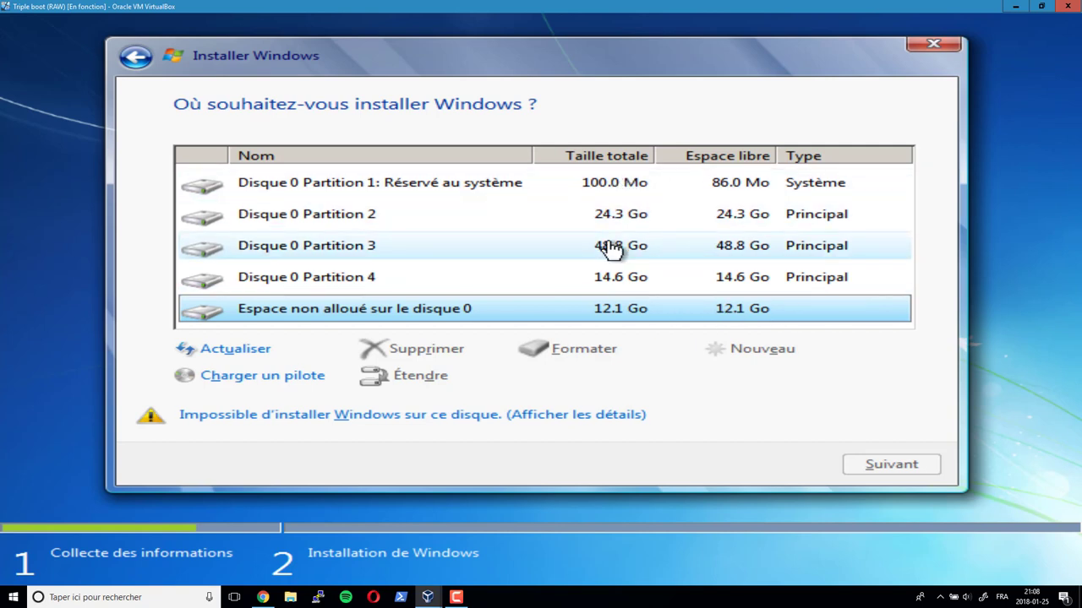
# - Close and confirm cancelling Windows 7 Setup, then power off the Triple boot VM
pyautogui.click(934, 47)
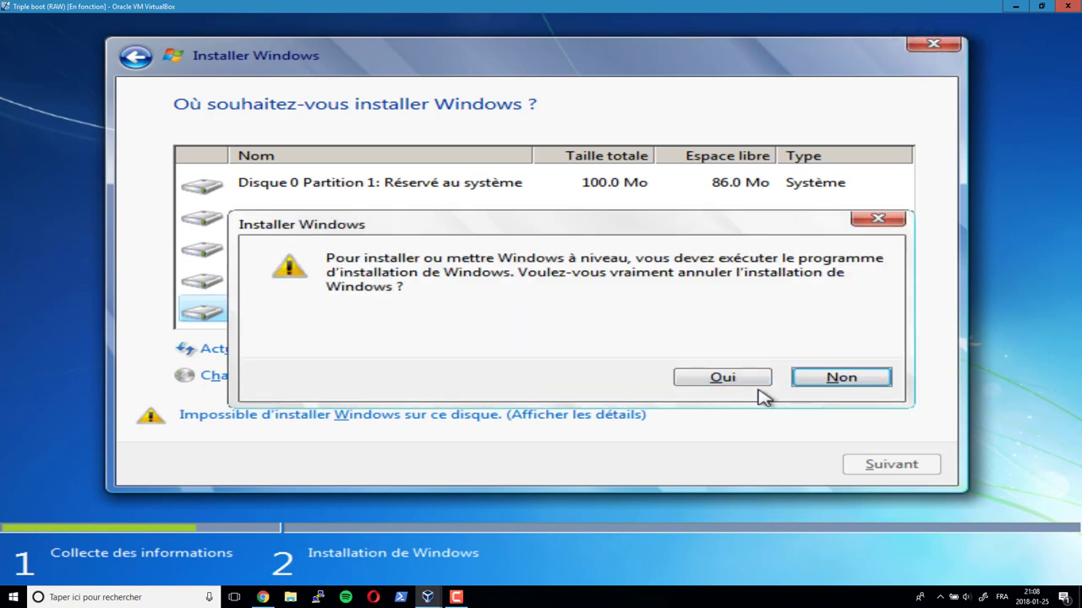
pyautogui.click(714, 378)
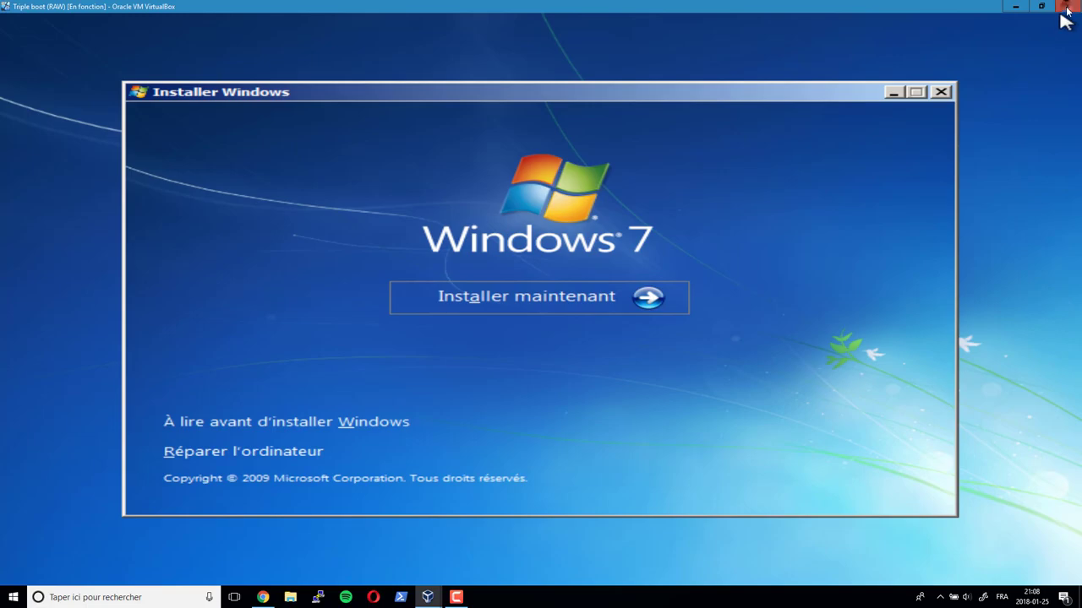
pyautogui.click(1066, 7)
pyautogui.click(507, 334)
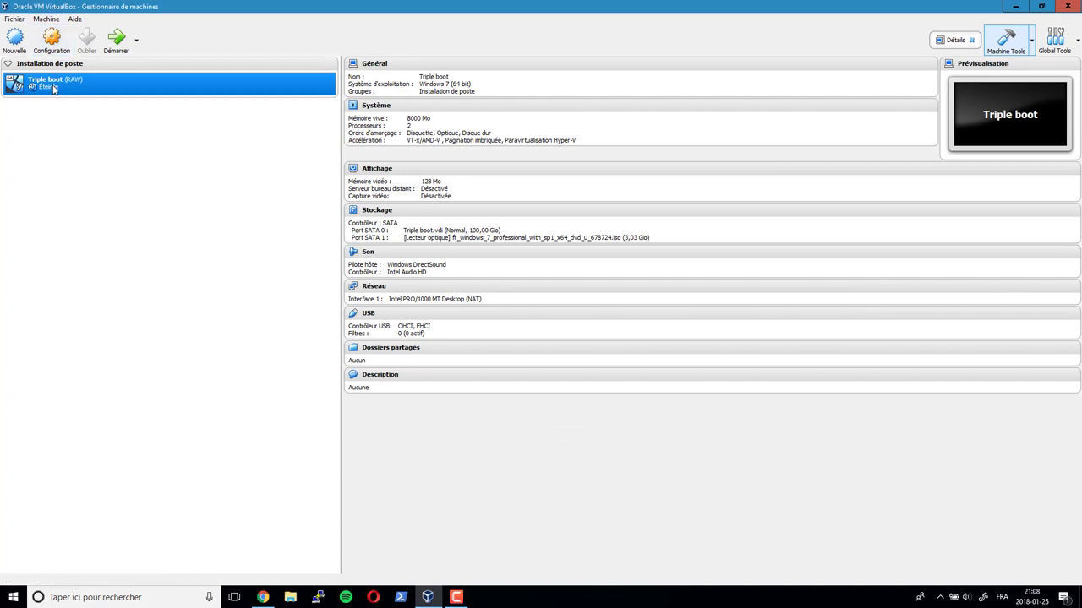
# - Restart the Triple boot VM into its F12 temporary boot device menu and open Périphériques
pyautogui.click(116, 37)
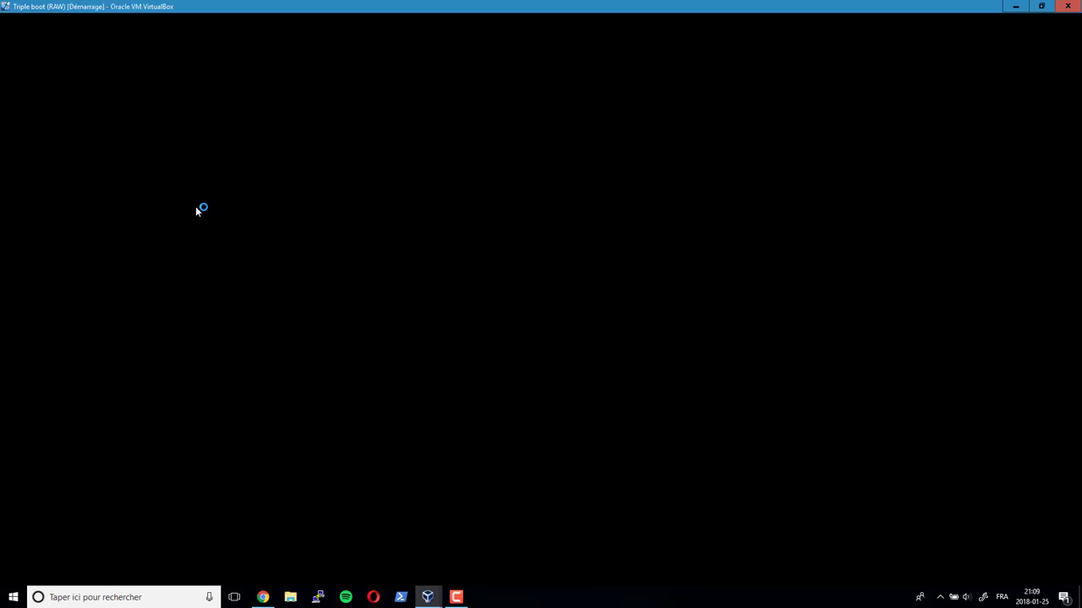
pyautogui.press('F12')
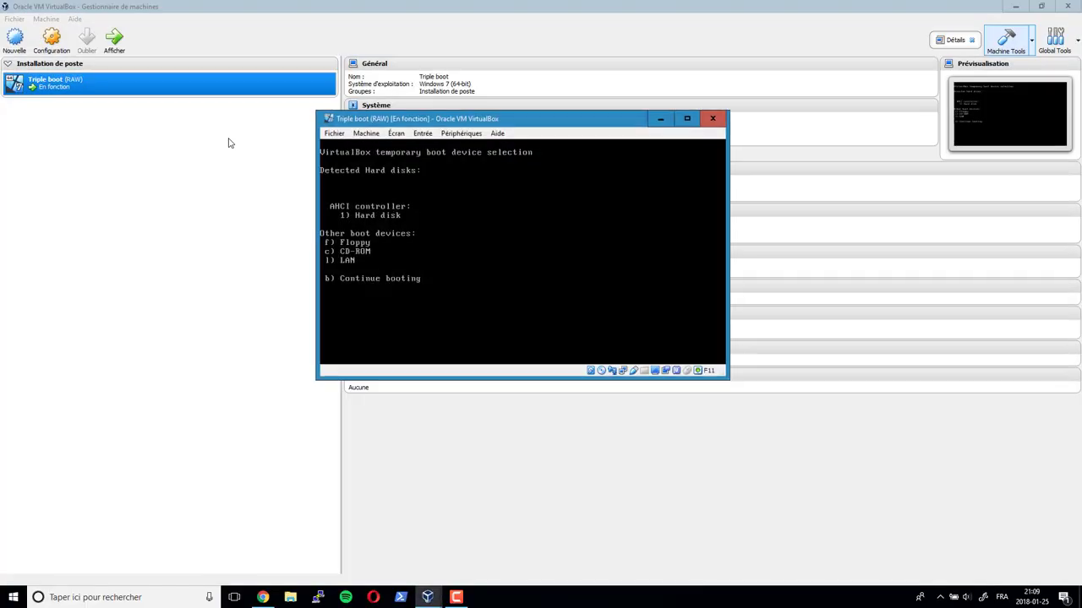
pyautogui.click(463, 134)
# - Insert pmagic_2018_01_08.iso into the VM's optical drive and maximize the VM window
pyautogui.moveTo(541, 147)
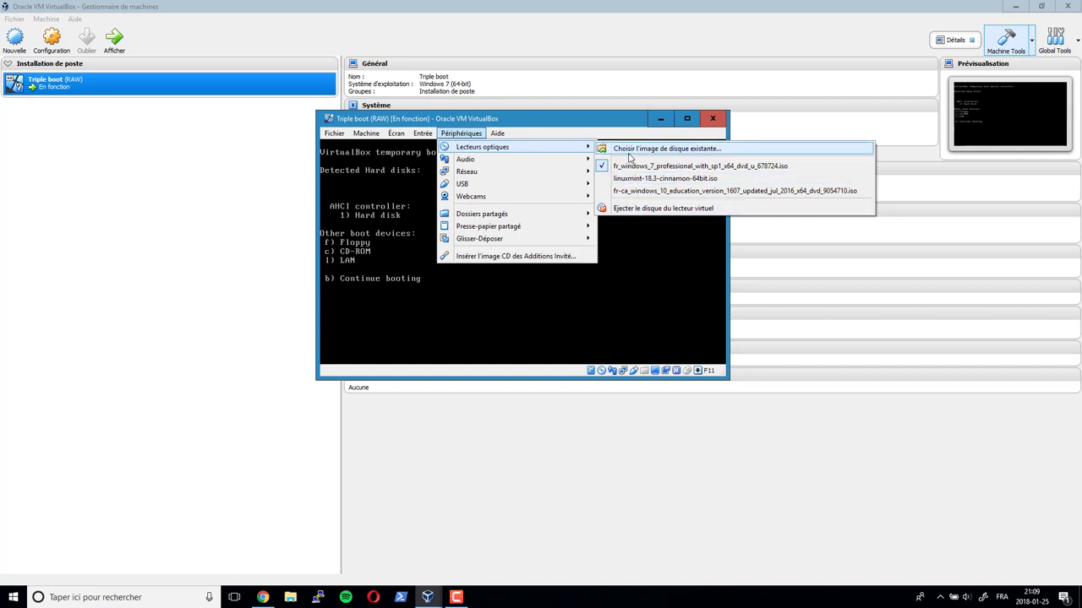
pyautogui.click(628, 153)
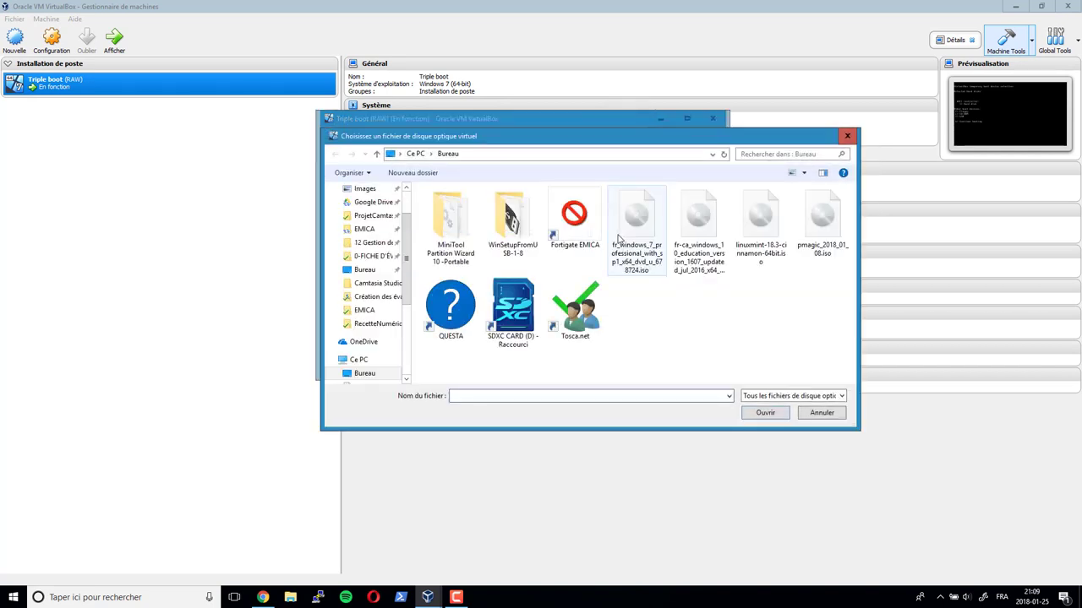
pyautogui.click(816, 218)
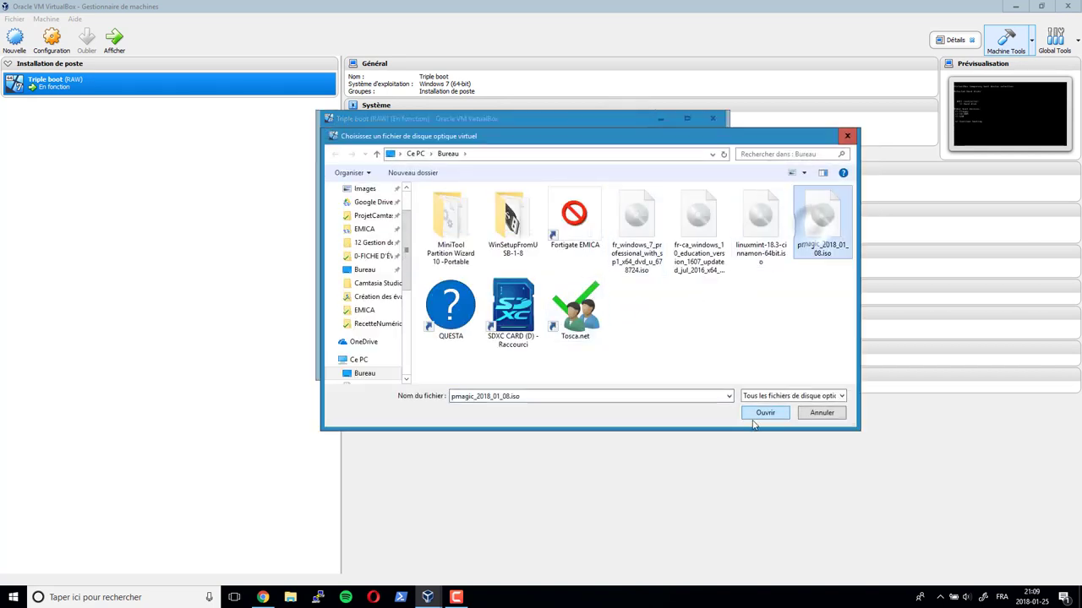
pyautogui.click(757, 414)
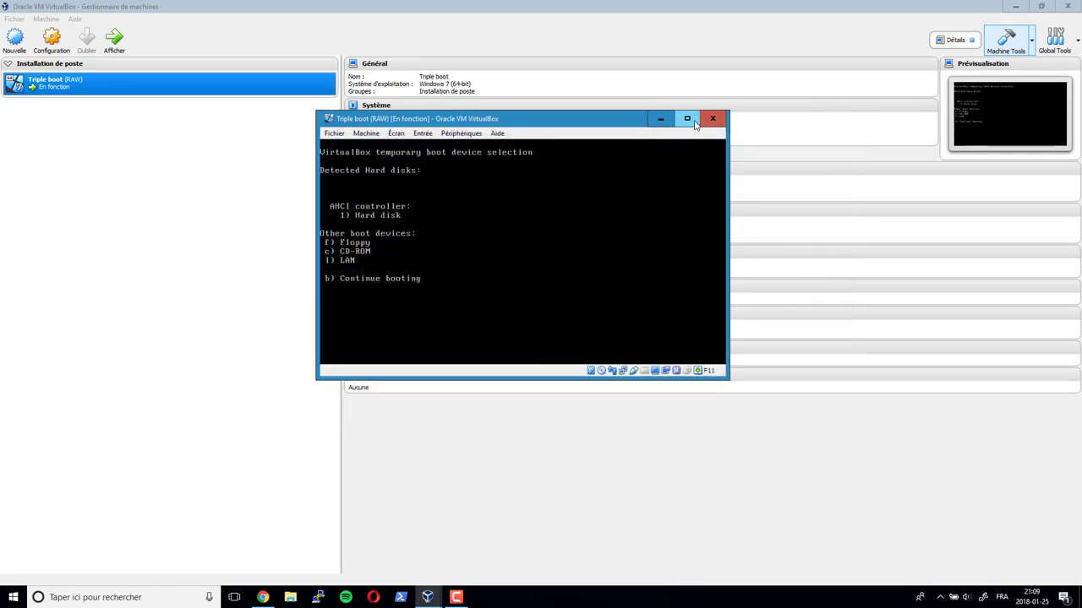
pyautogui.click(688, 119)
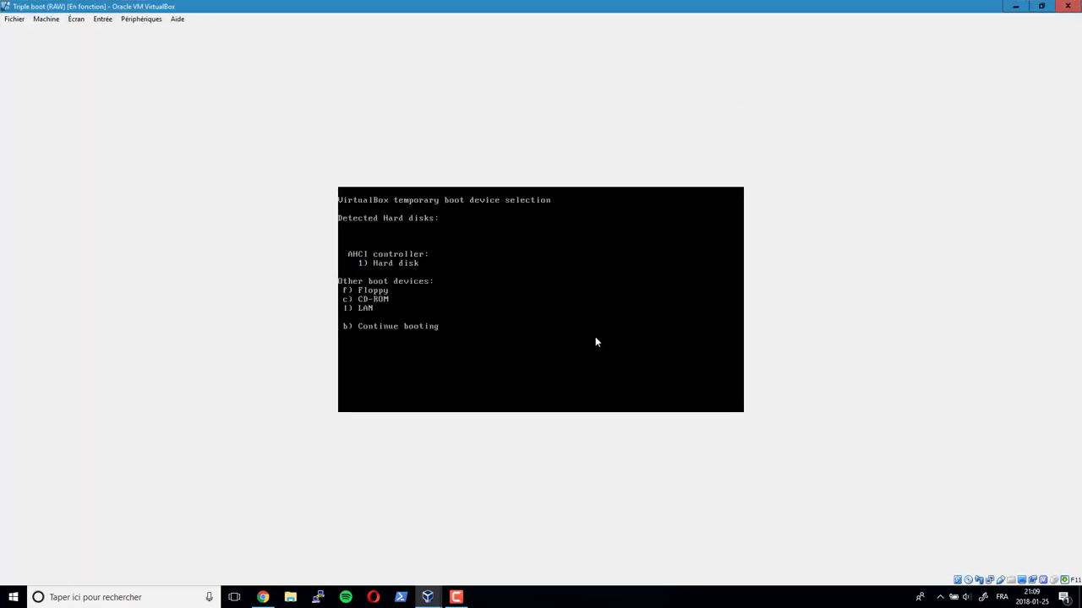
# - Boot Parted Magic from CD-ROM in 'Default settings 64 (Runs from RAM)' mode
pyautogui.hotkey('ctrl', 'c')
pyautogui.press('c')
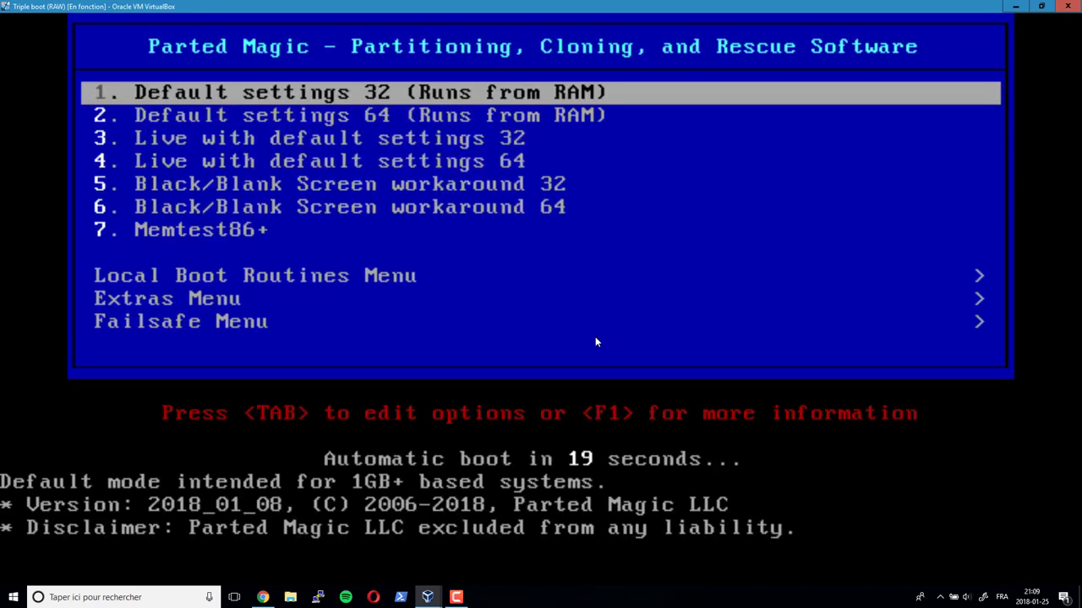
pyautogui.press('Down')
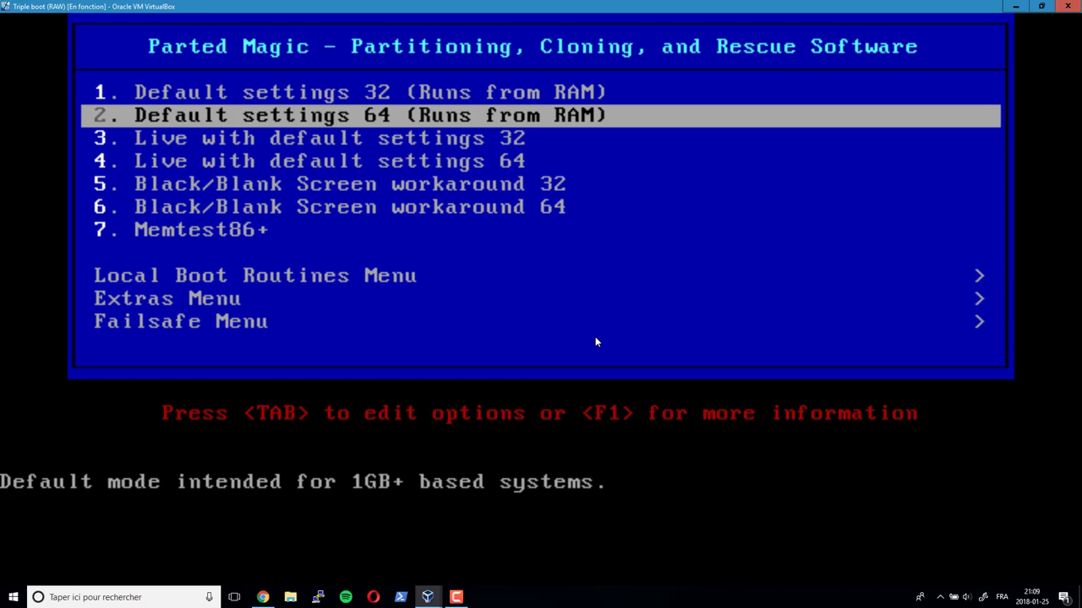
pyautogui.press('Return')
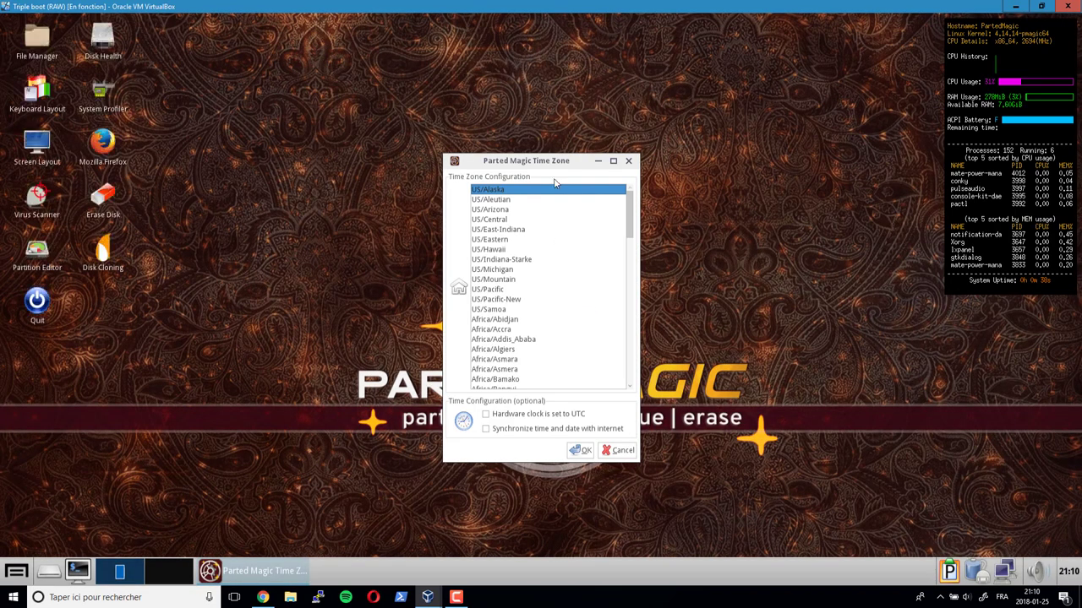
# - Set the Parted Magic time zone to US/Eastern, then select the partition editor on the desktop
pyautogui.moveTo(553, 165); pyautogui.dragTo(792, 43)
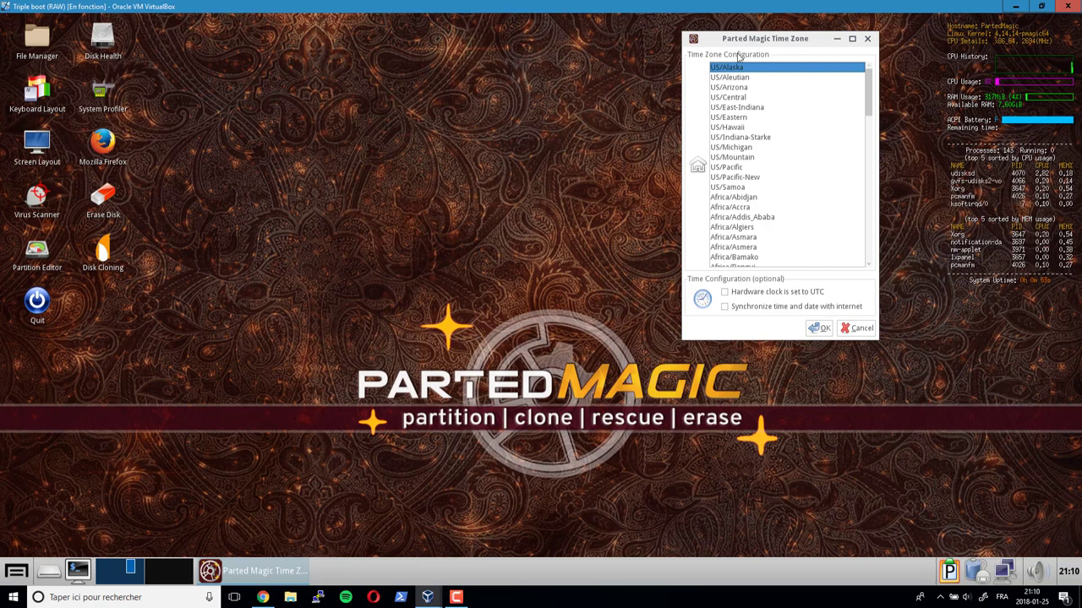
pyautogui.click(729, 116)
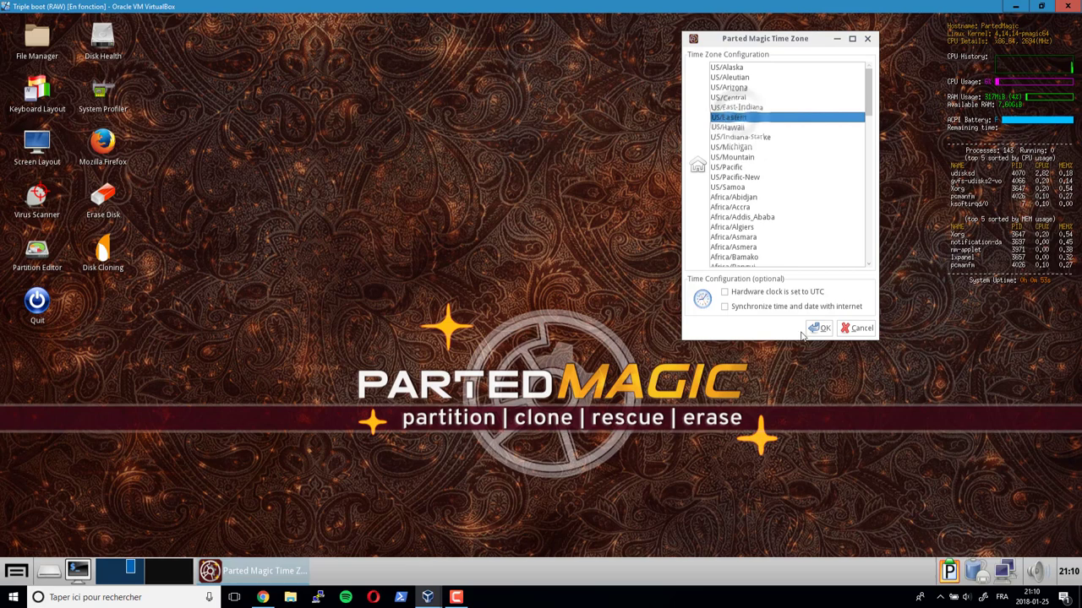
pyautogui.click(819, 328)
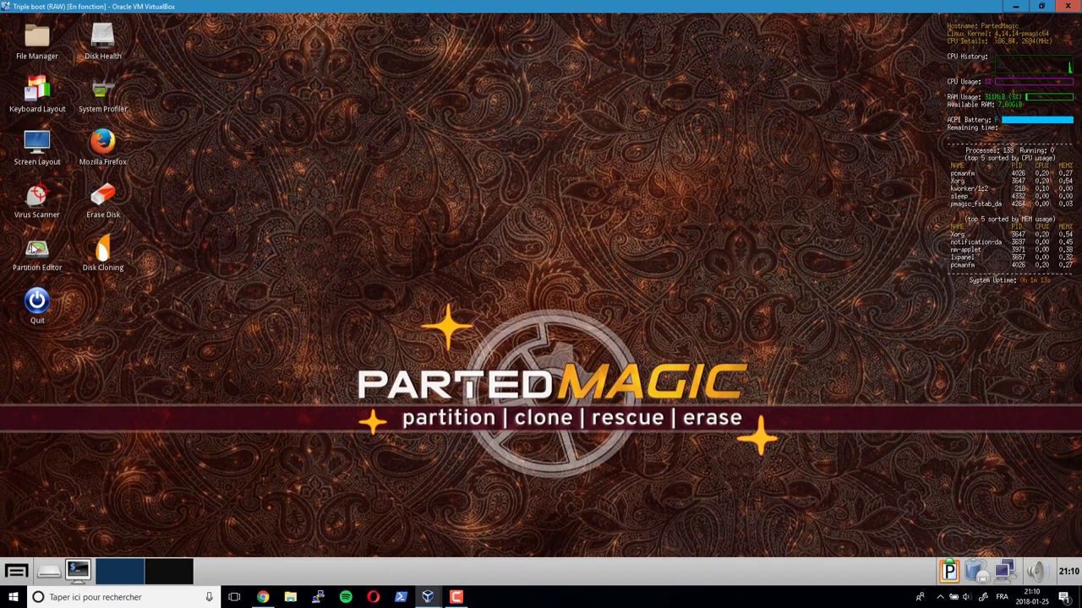
pyautogui.click(66, 236)
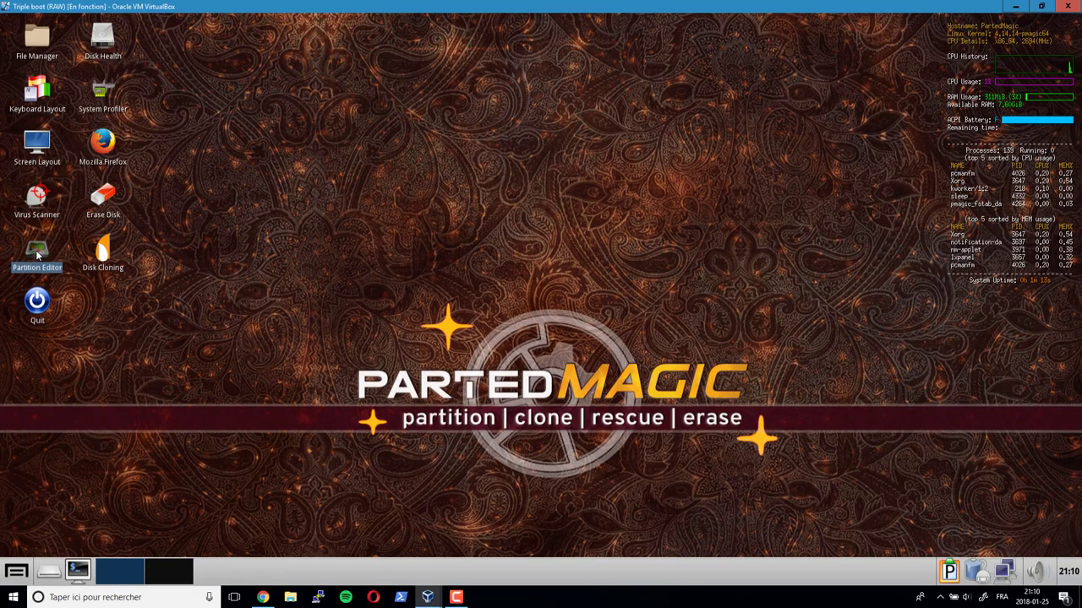
# - Launch GParted and review /dev/sda's partitions: 100 MiB ntfs, sda2–sda4 unknown, and 12.11 GiB unallocated
pyautogui.doubleClick(38, 250)
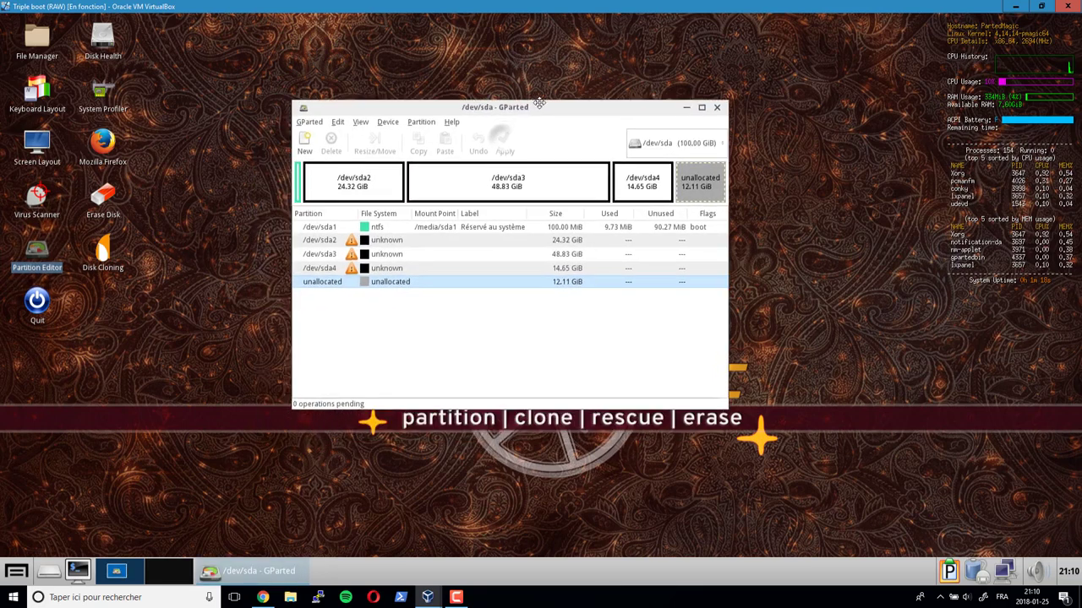
pyautogui.moveTo(502, 139)
pyautogui.mouseDown()
pyautogui.moveTo(543, 111)
pyautogui.moveTo(546, 92)
pyautogui.mouseUp()
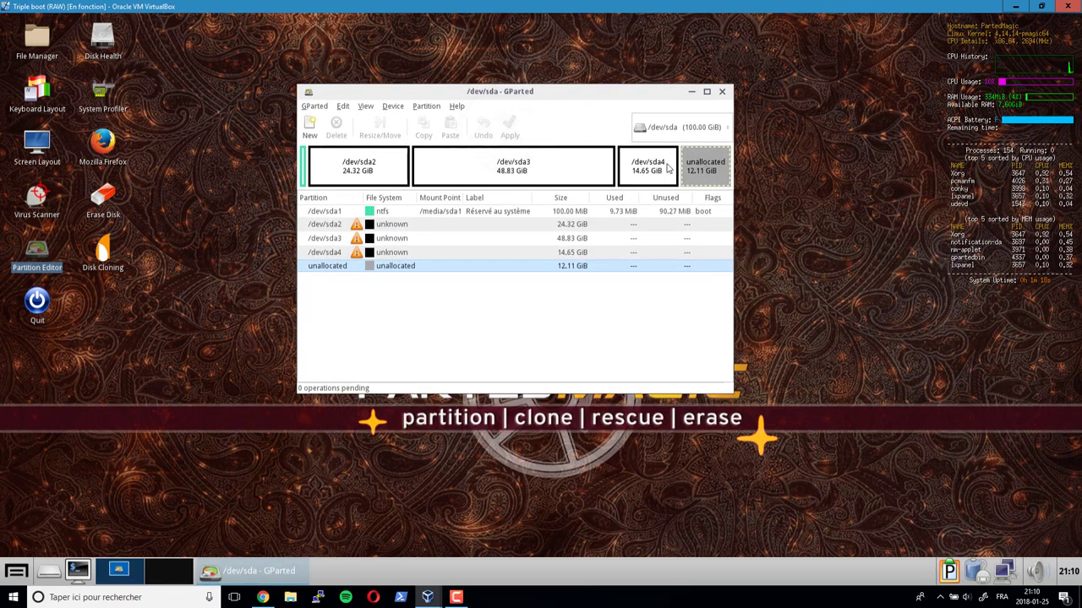
pyautogui.click(304, 175)
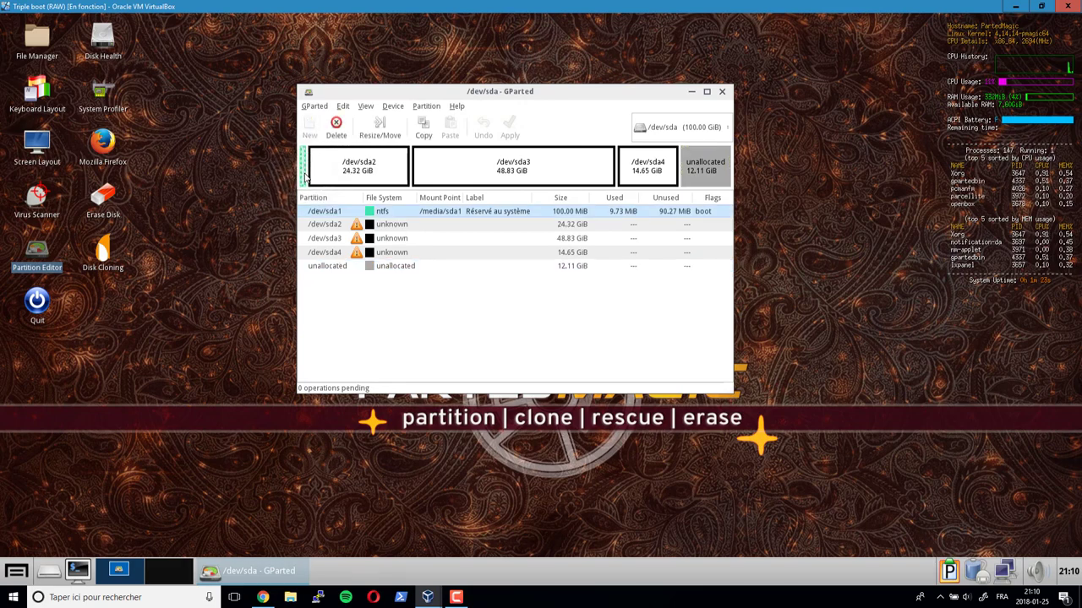
pyautogui.click(372, 175)
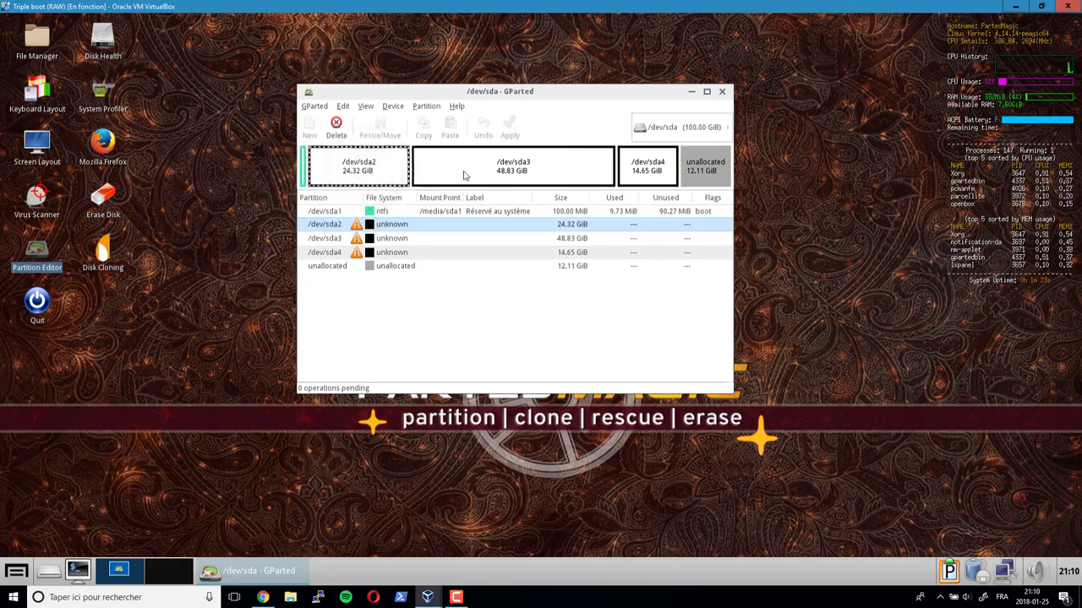
pyautogui.click(418, 169)
pyautogui.press('Down')
pyautogui.press('Down')
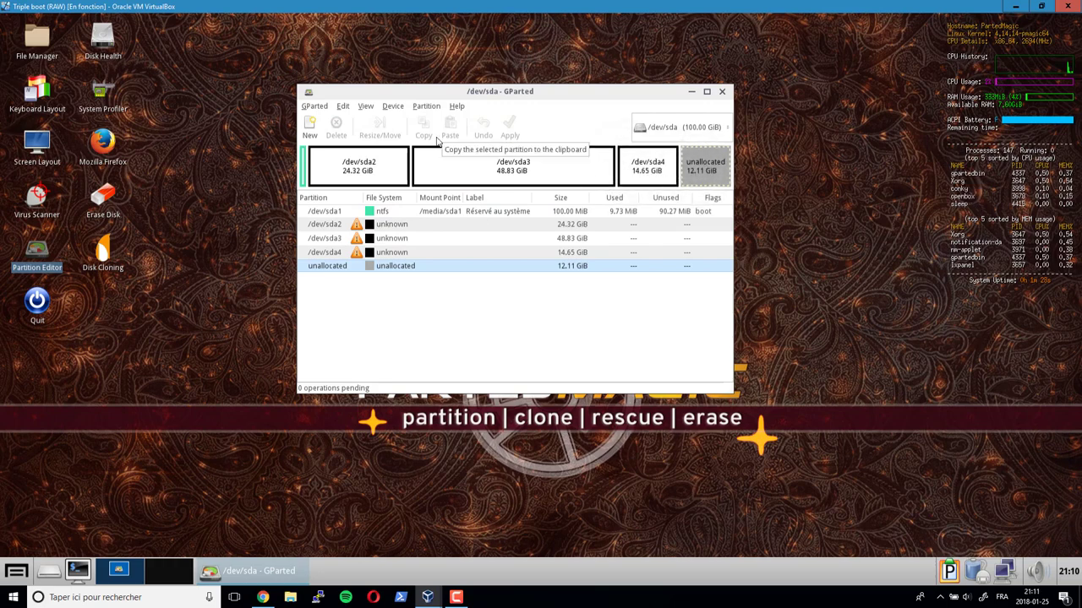
pyautogui.click(397, 107)
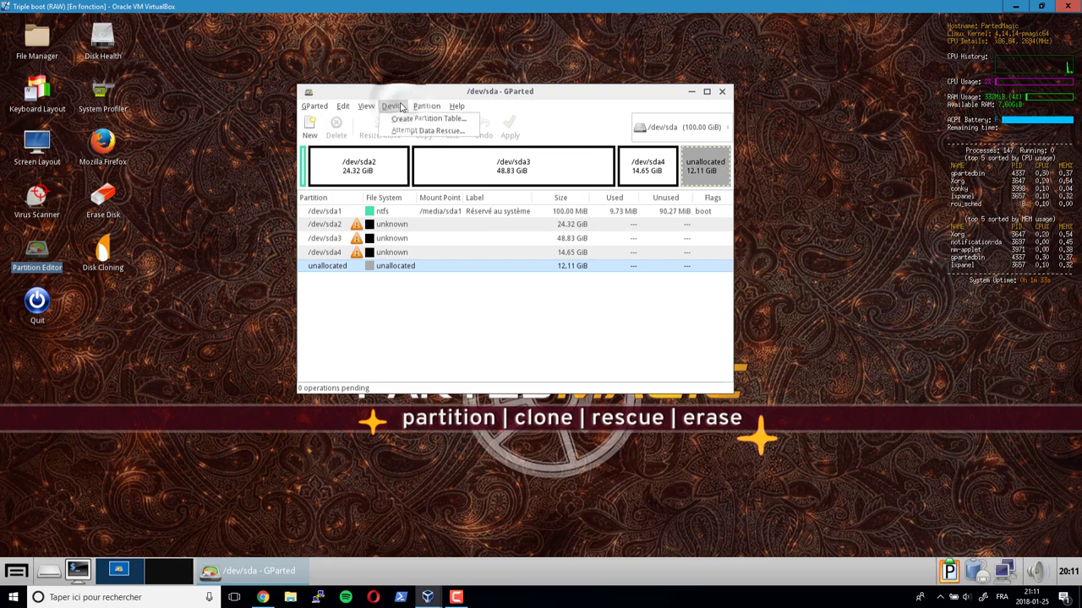
# - Create a new msdos partition table on /dev/sda, accepting that all data is erased
pyautogui.click(448, 124)
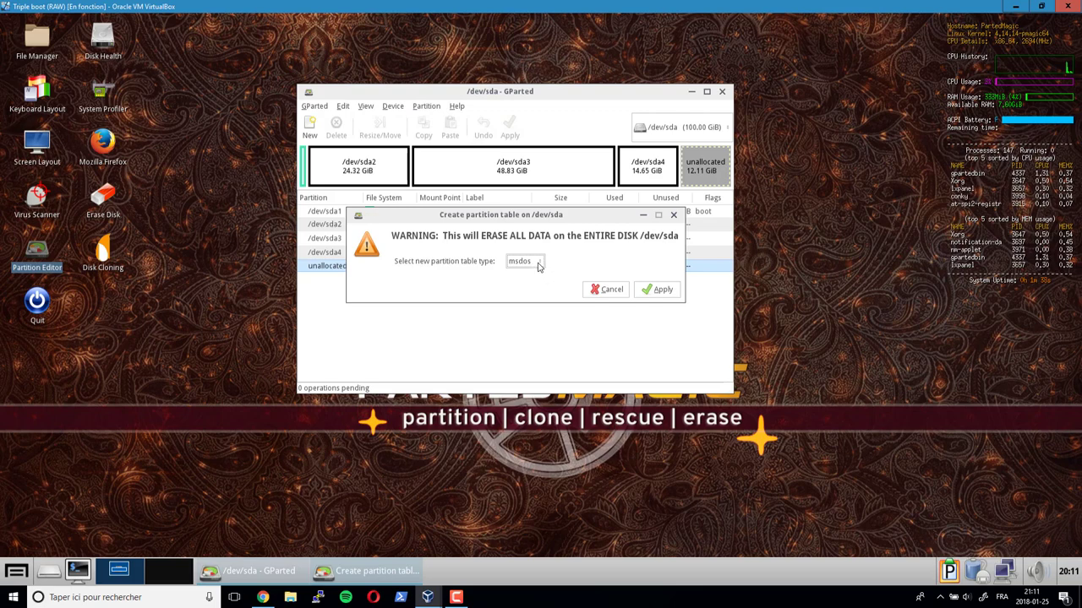
pyautogui.click(538, 265)
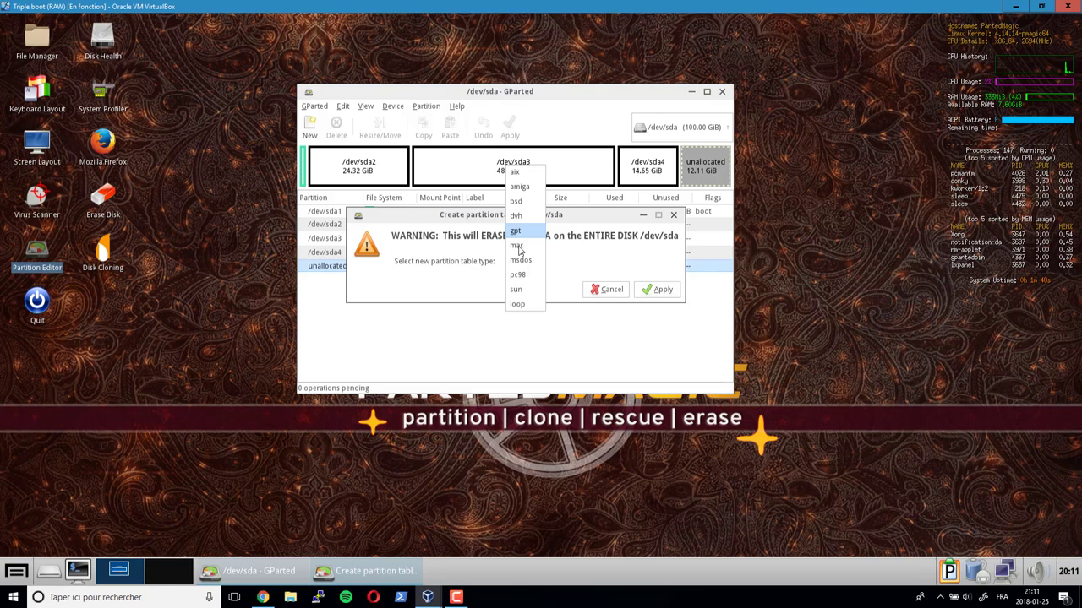
pyautogui.click(521, 260)
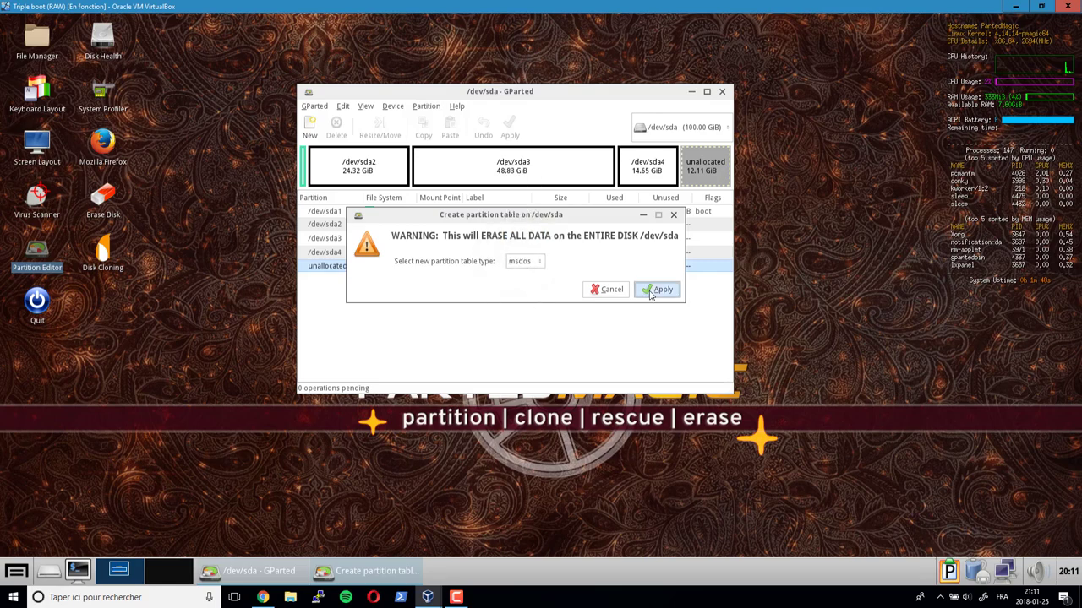
pyautogui.click(657, 289)
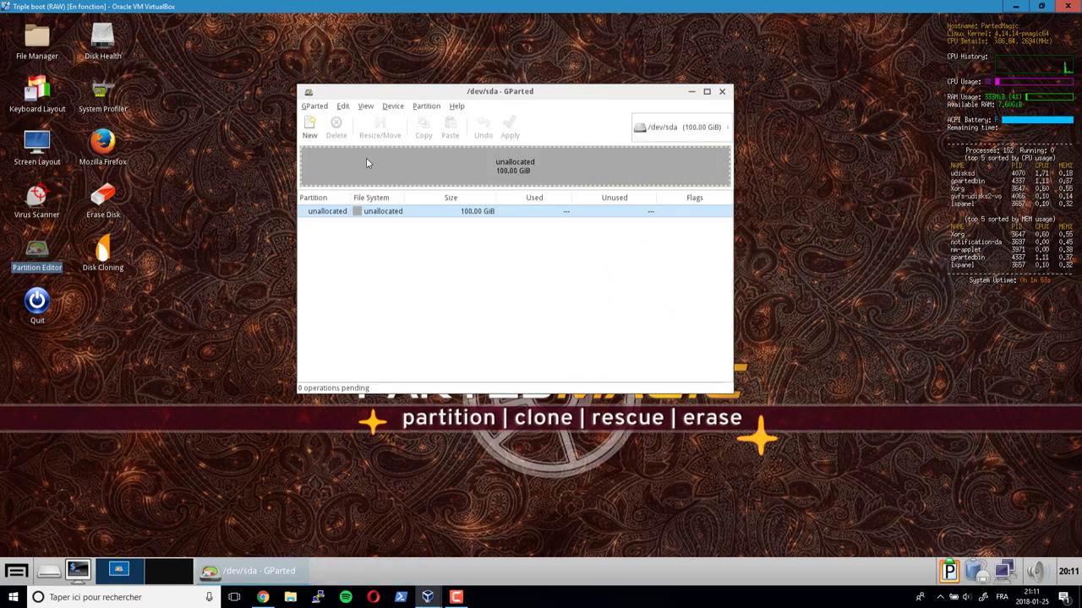
# - Queue a 25000 MiB unformatted primary partition labelled win7 at the start of /dev/sda
pyautogui.click(309, 127)
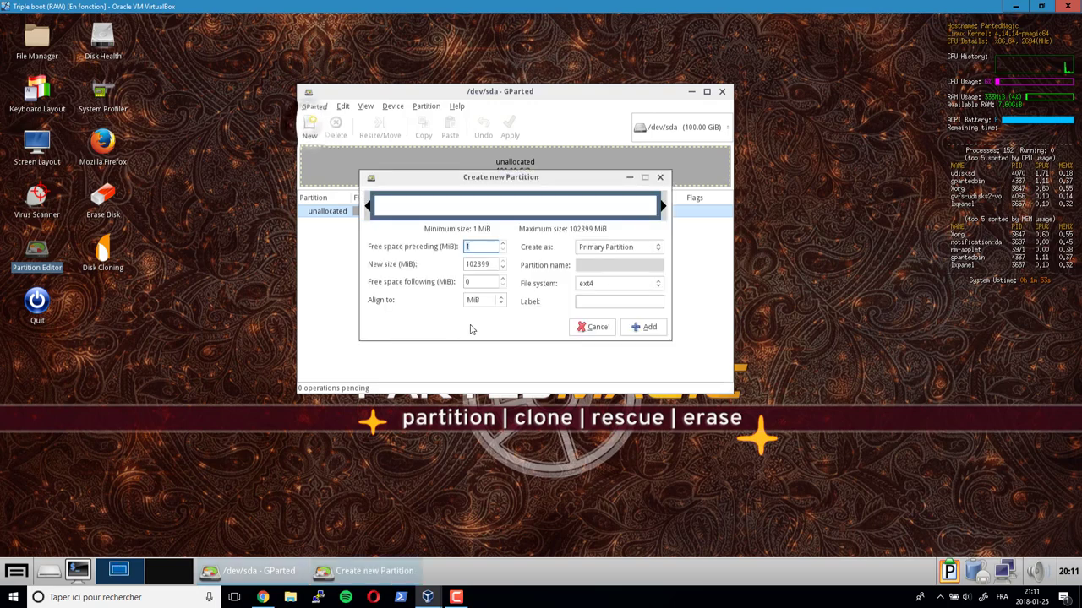
pyautogui.click(602, 248)
pyautogui.click(605, 247)
pyautogui.moveTo(494, 265); pyautogui.dragTo(434, 269)
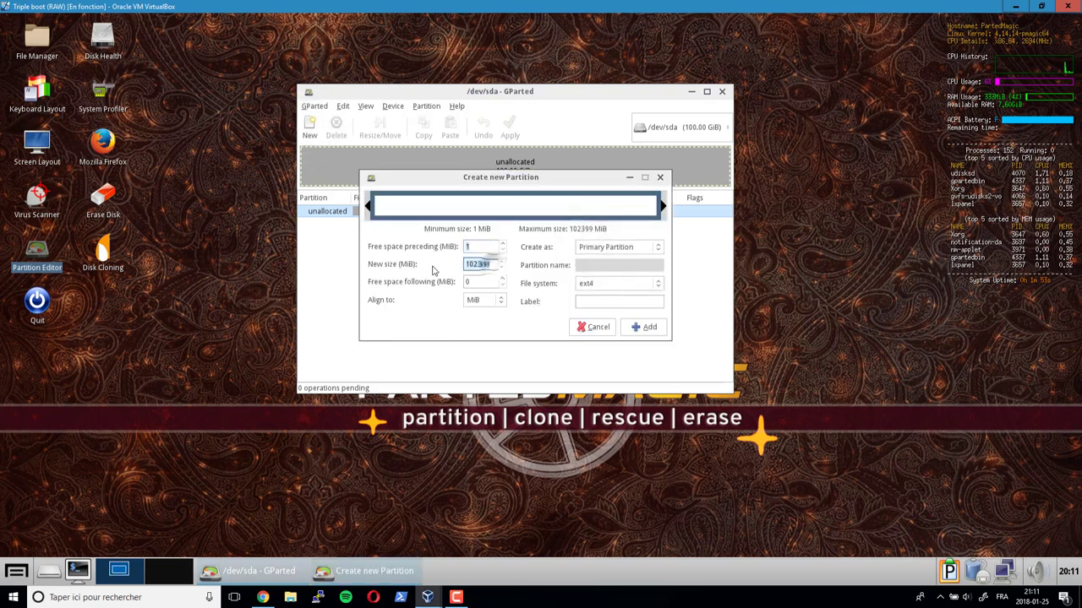
pyautogui.write('25000')
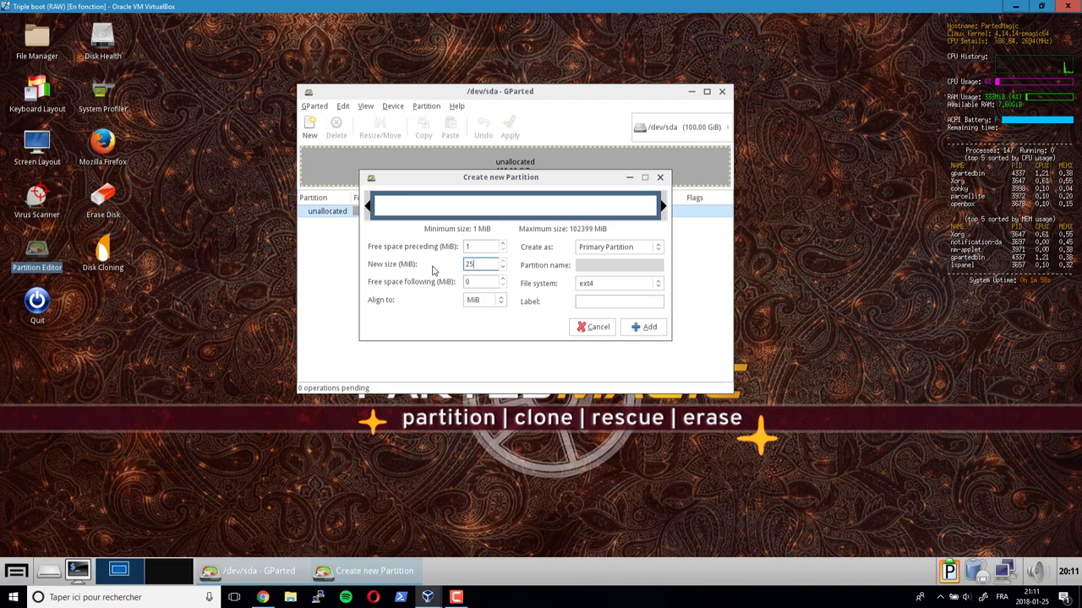
pyautogui.click(616, 284)
pyautogui.click(615, 284)
pyautogui.click(615, 283)
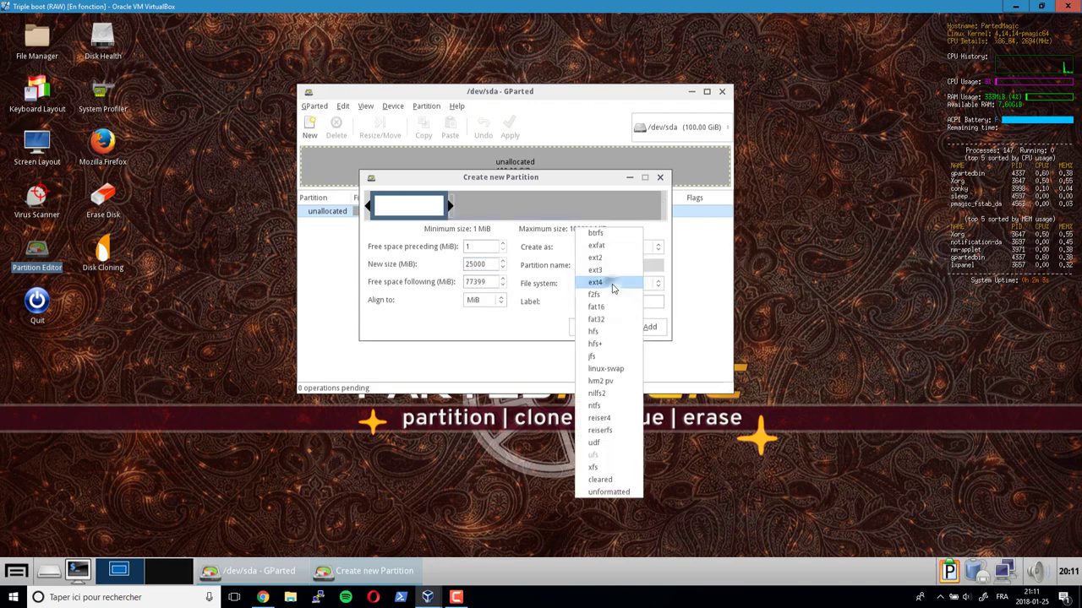
pyautogui.click(602, 491)
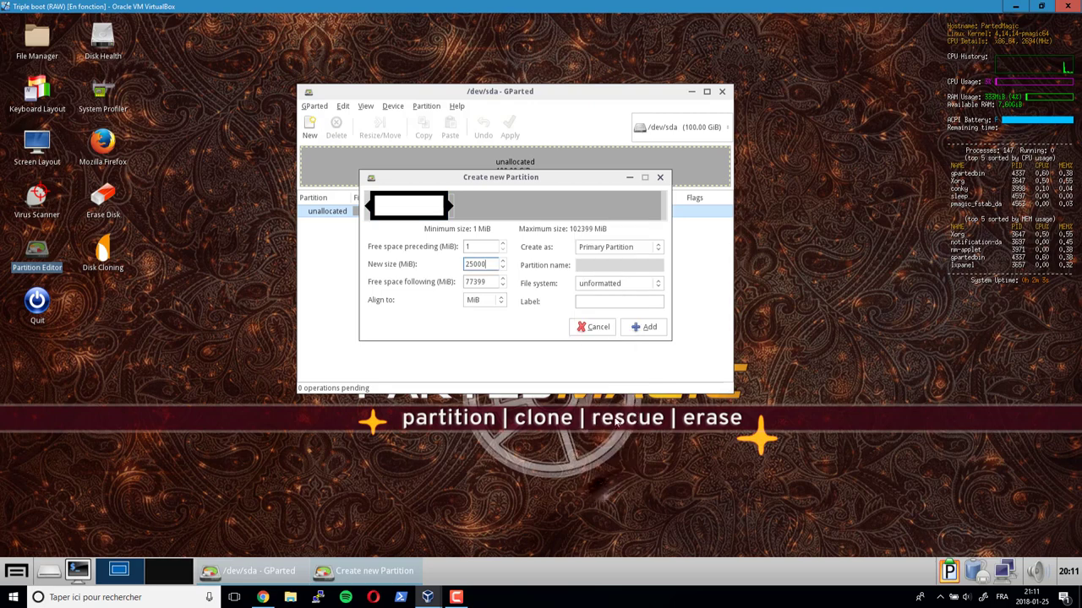
pyautogui.click(615, 303)
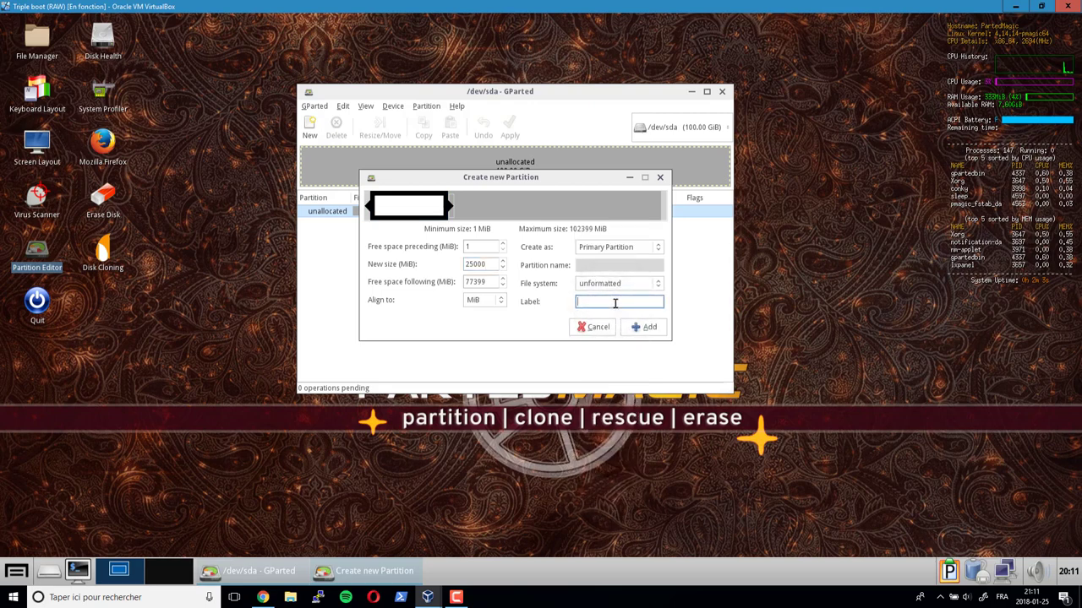
pyautogui.write('win')
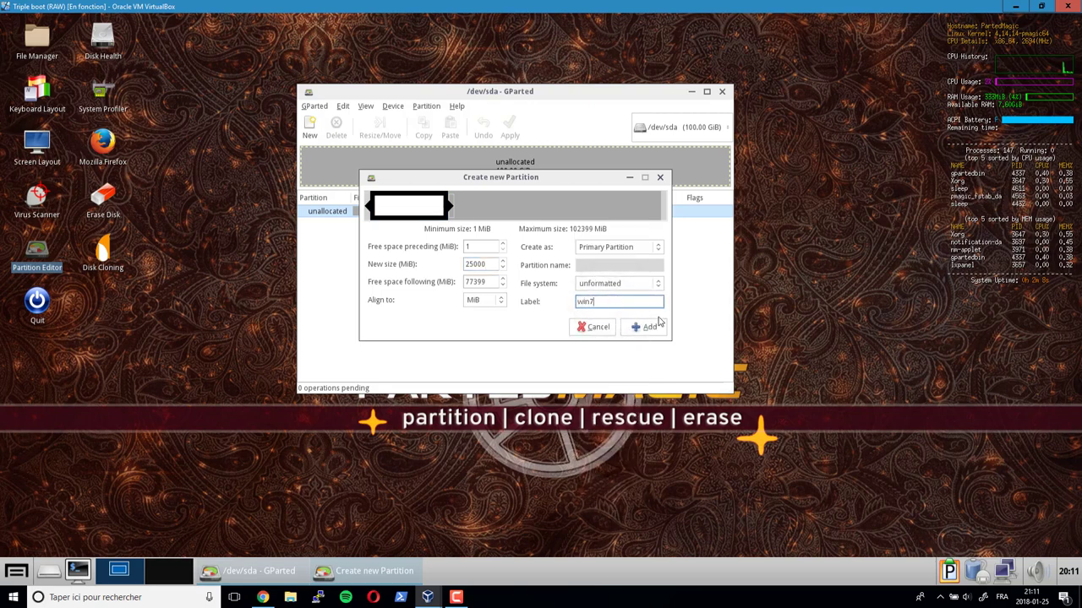
pyautogui.write('7')
pyautogui.click(652, 326)
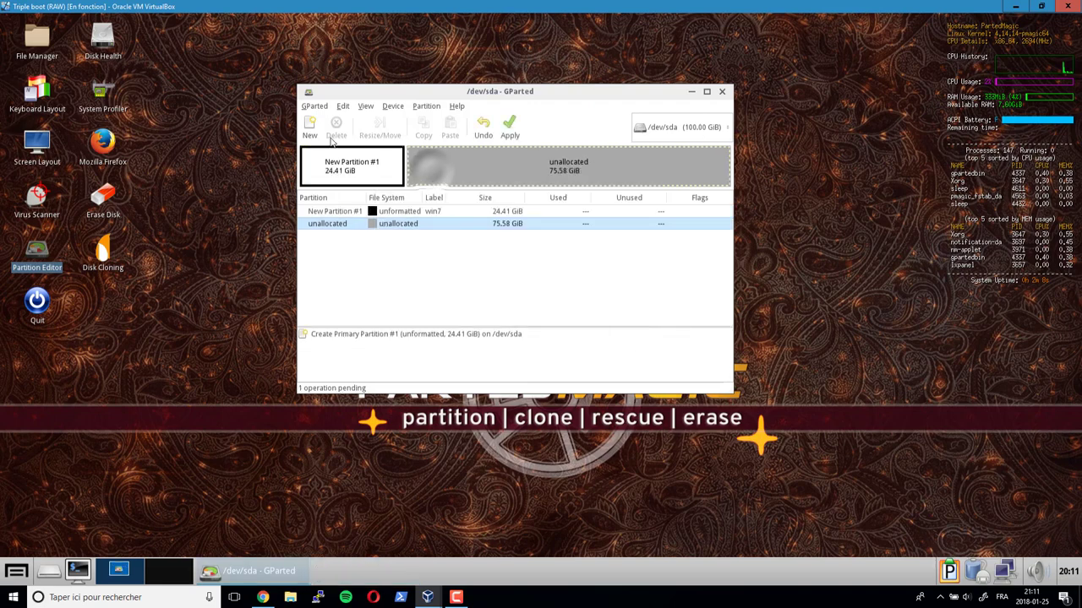
pyautogui.click(310, 128)
# - Add a 50000 MiB unformatted primary partition labelled win10, leaving 26.76 GiB unallocated
pyautogui.click(617, 246)
pyautogui.click(585, 264)
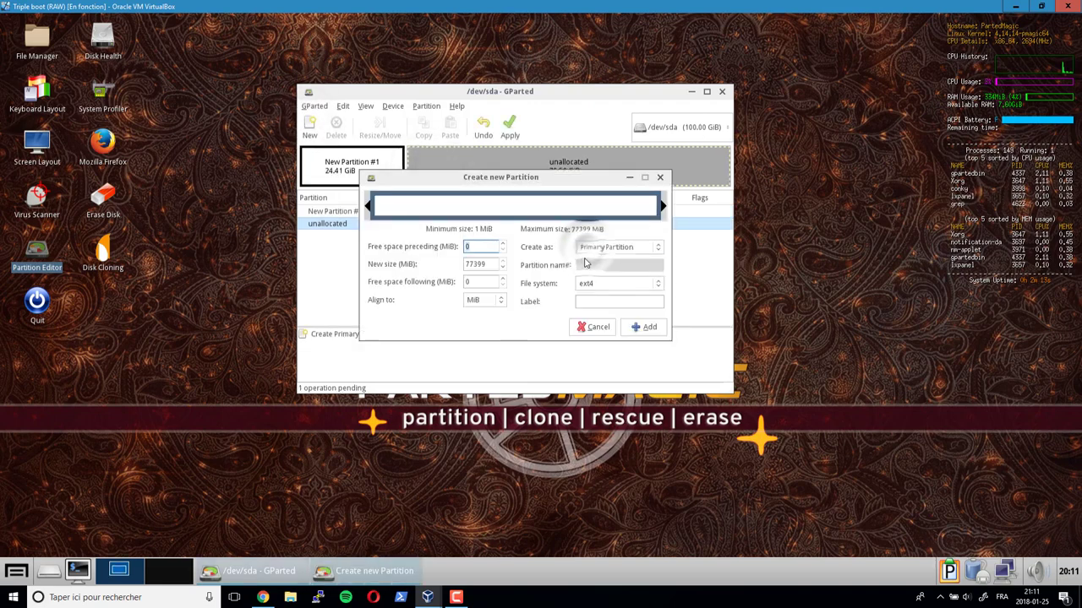
pyautogui.doubleClick(477, 264)
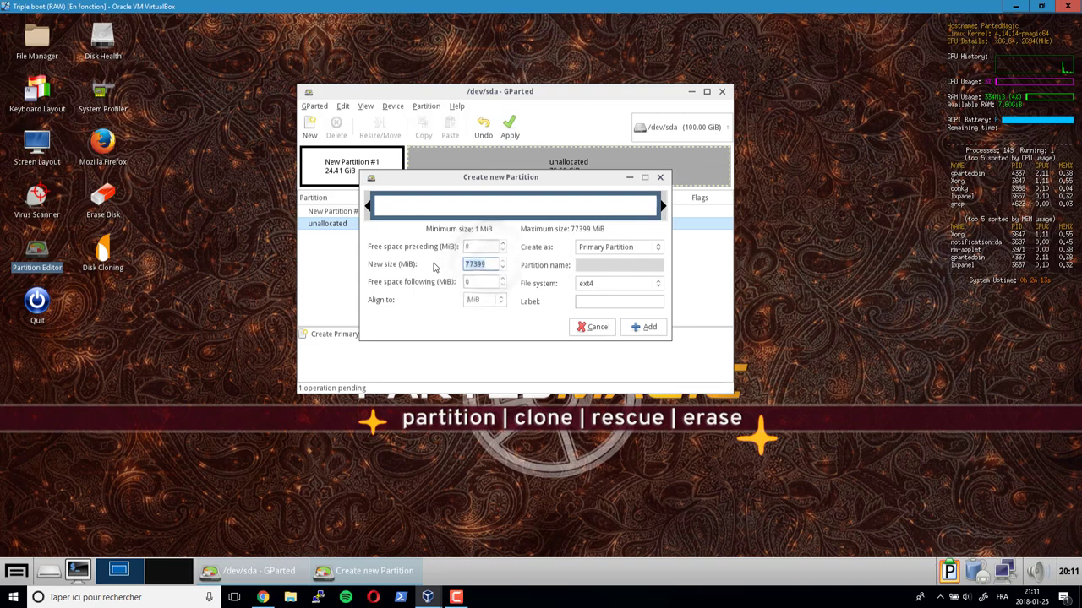
pyautogui.write('50000')
pyautogui.click(589, 286)
pyautogui.click(605, 492)
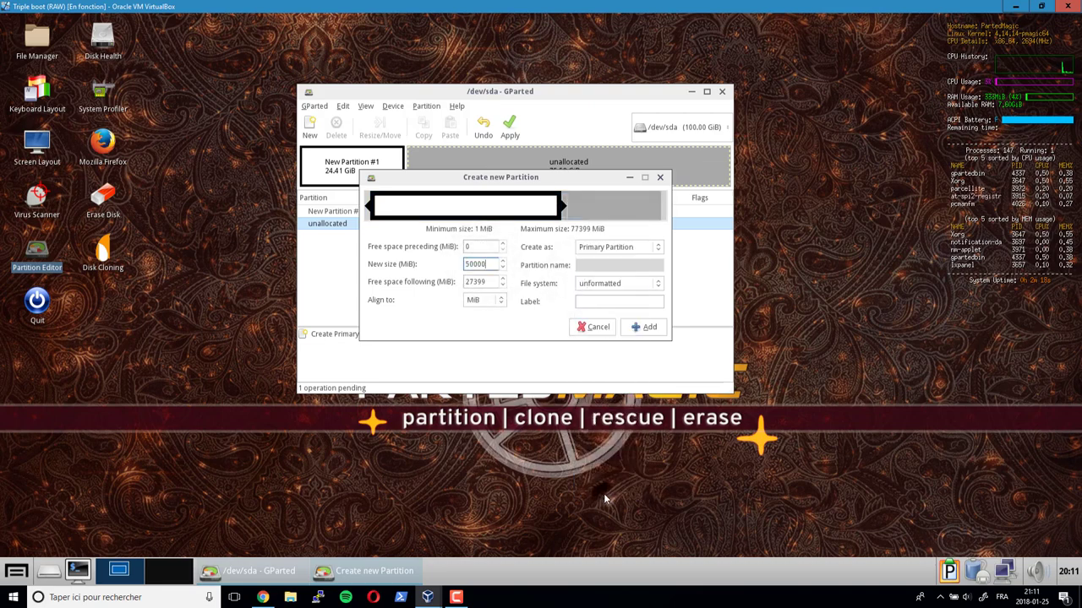
pyautogui.click(590, 302)
pyautogui.write('win10')
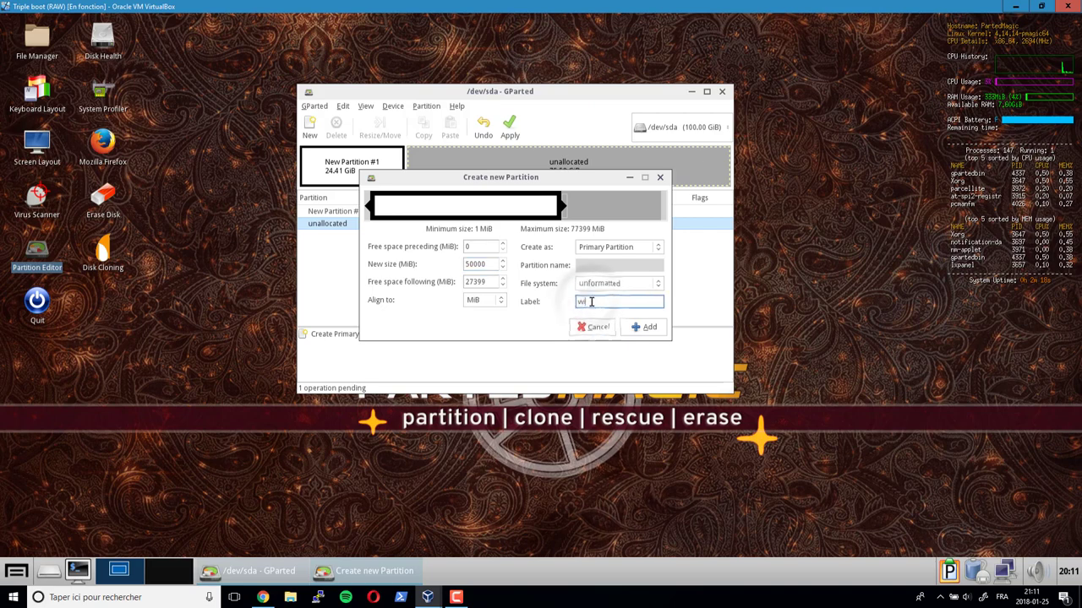
pyautogui.click(642, 327)
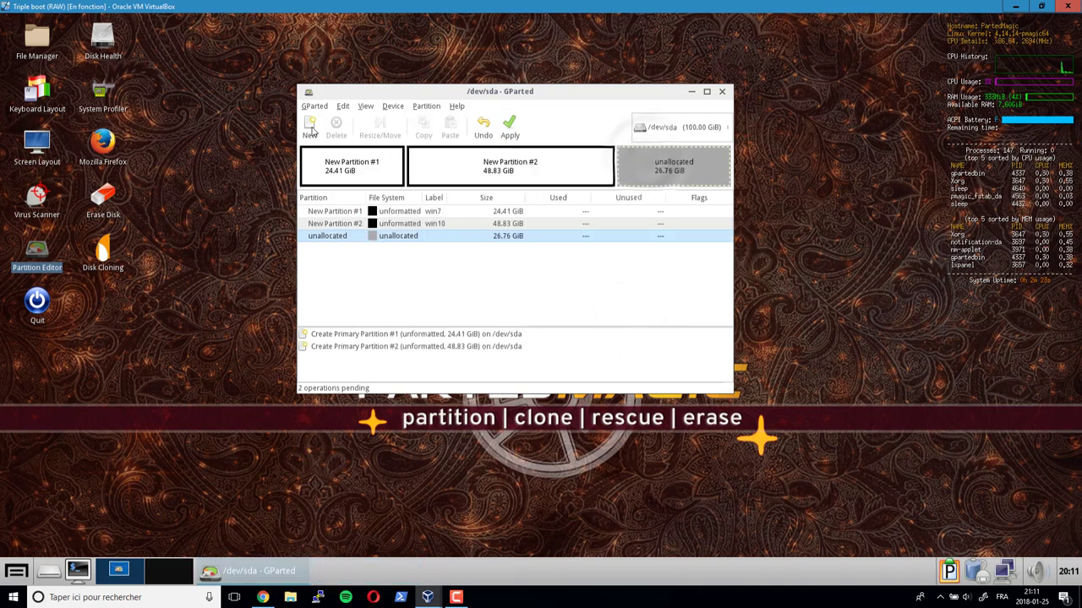
pyautogui.doubleClick(646, 165)
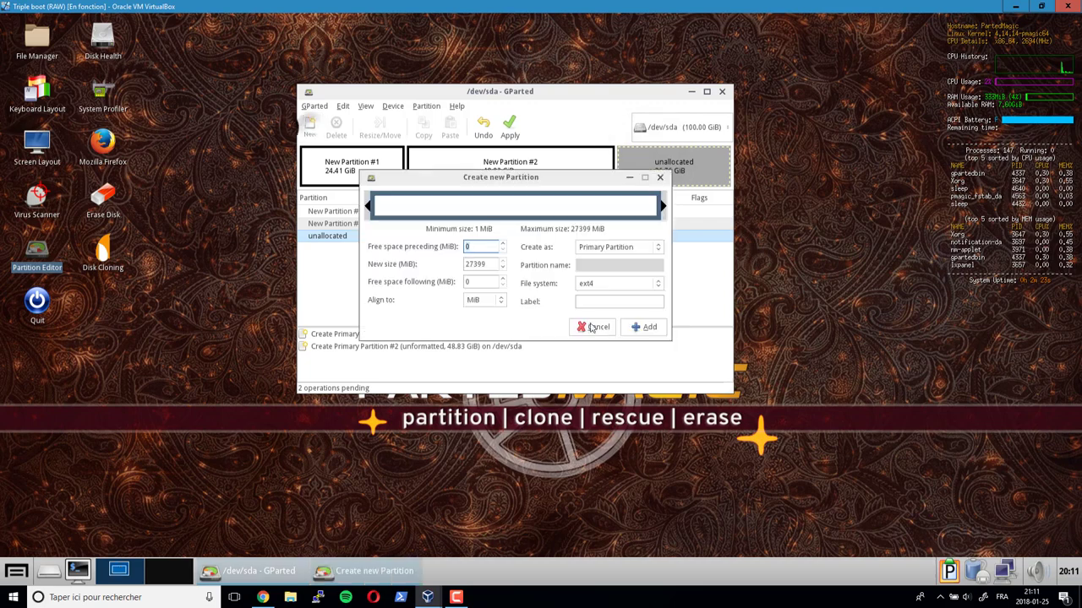
# - Add a 15000 MiB unformatted primary partition labelled Mint, leaving 12.11 GiB unallocated
pyautogui.click(609, 285)
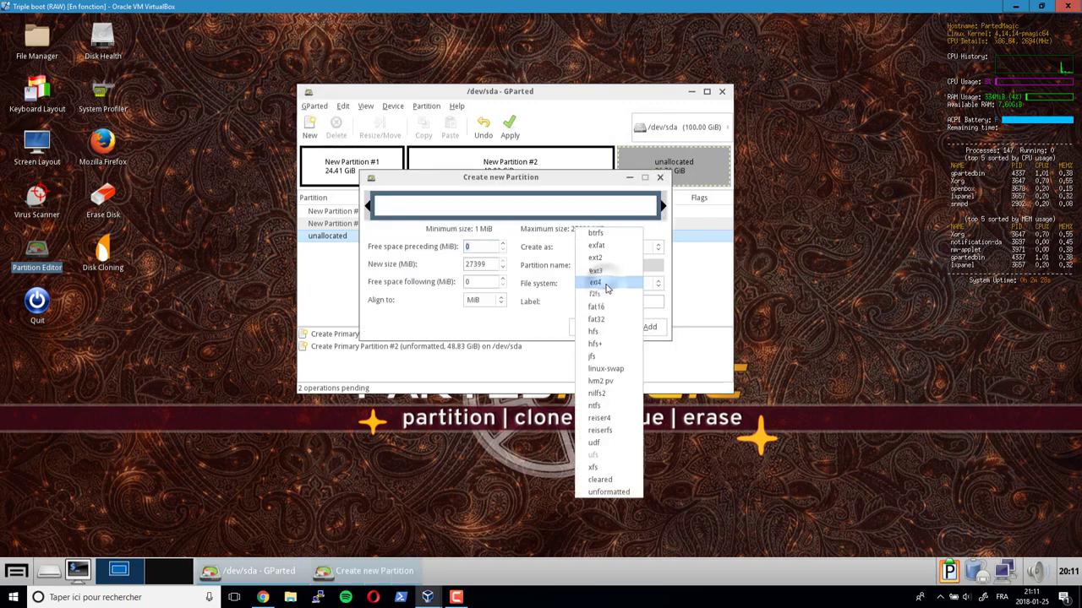
pyautogui.click(617, 493)
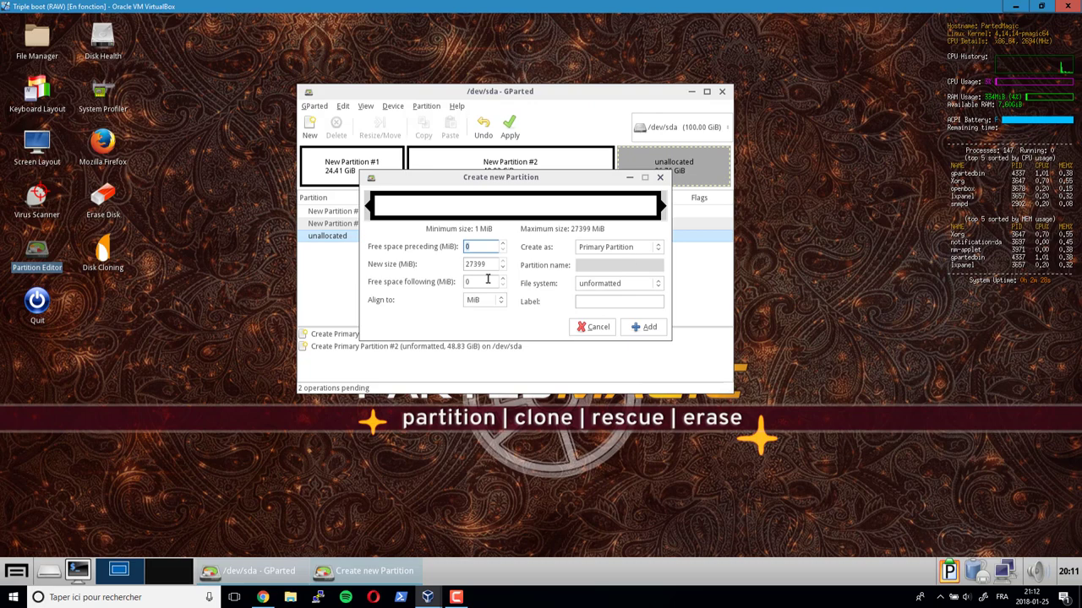
pyautogui.press('Tab')
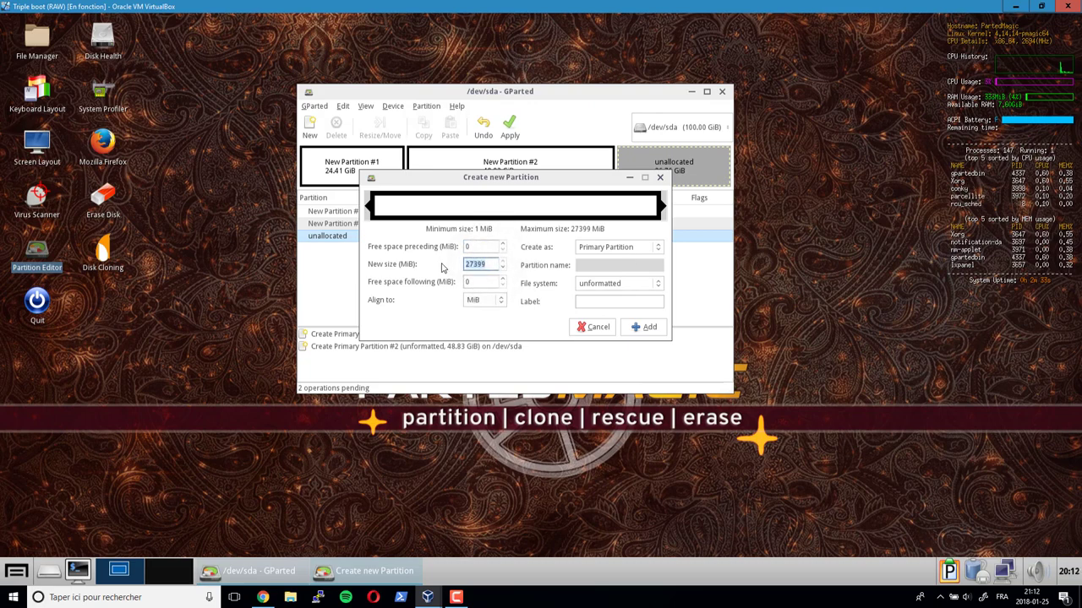
pyautogui.write('15000')
pyautogui.click(593, 301)
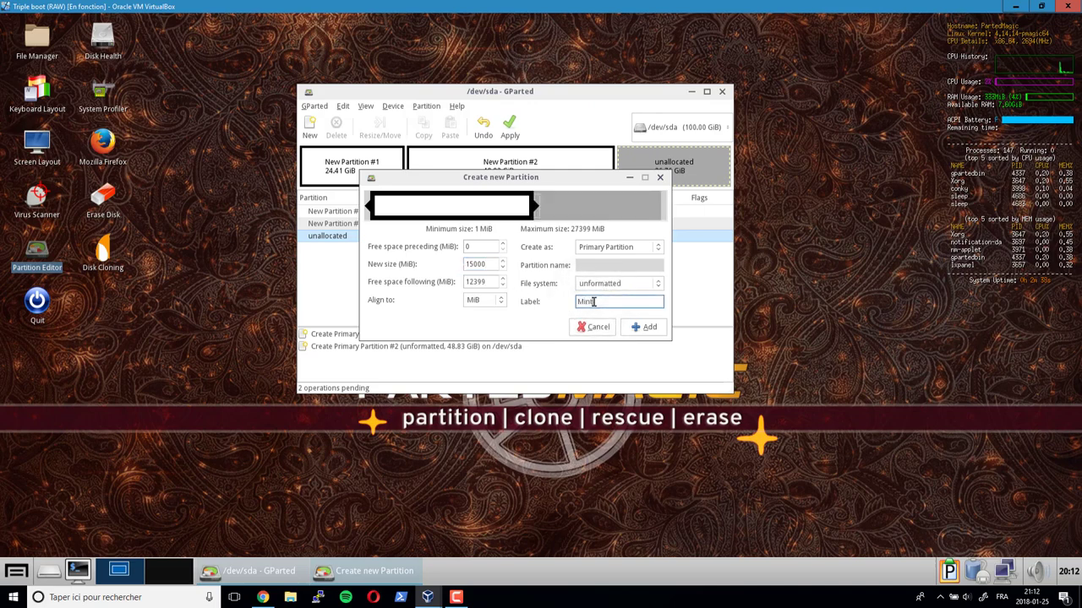
pyautogui.click(648, 327)
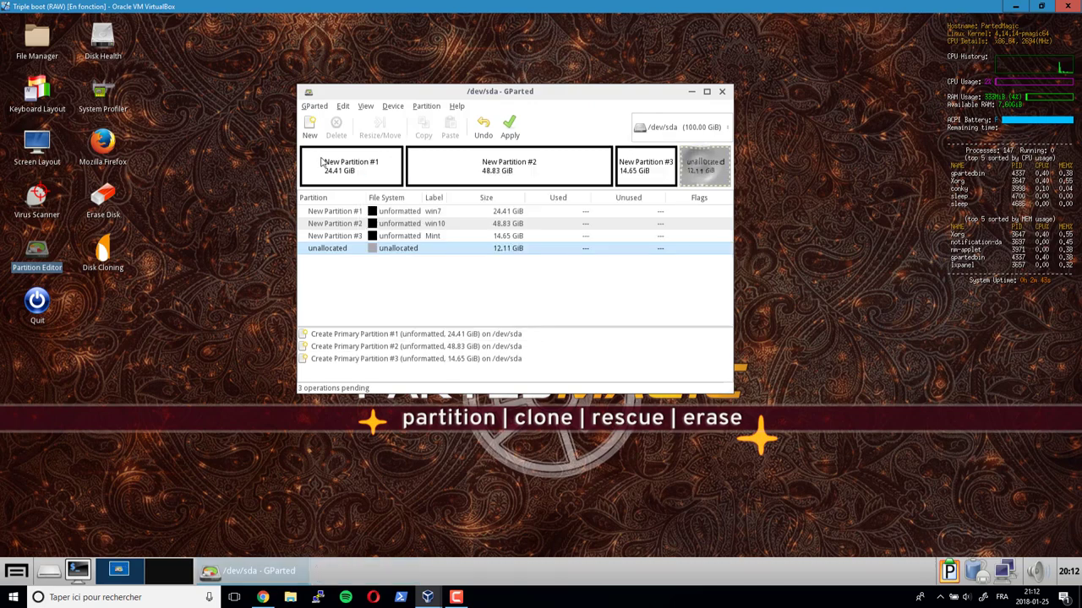
pyautogui.click(309, 127)
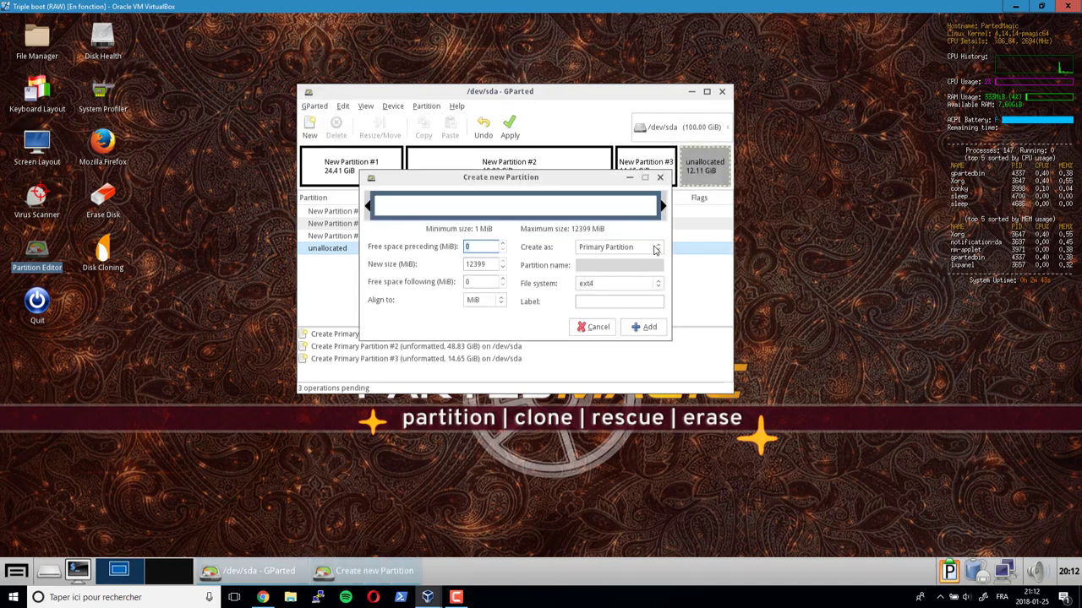
# - Make the final 12.11 GiB an extended partition as the fourth pending operation
pyautogui.click(612, 255)
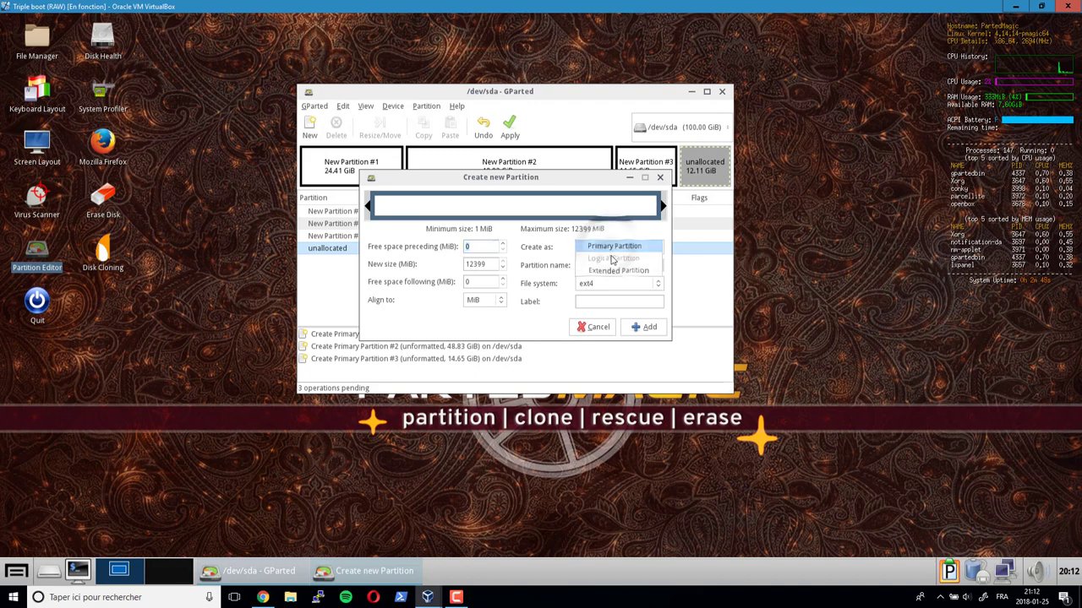
pyautogui.click(612, 270)
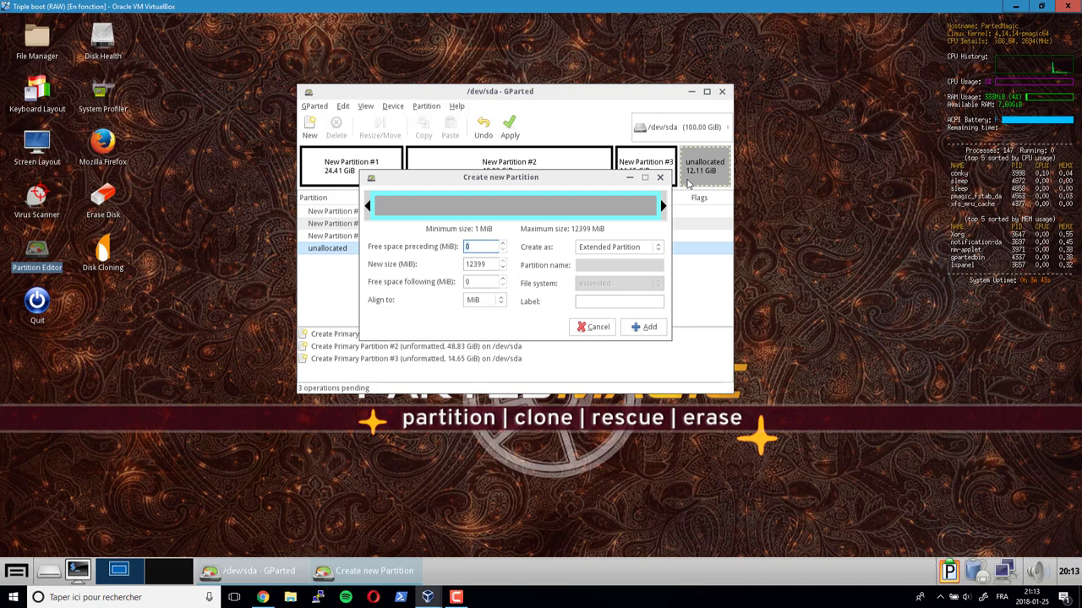
pyautogui.click(644, 328)
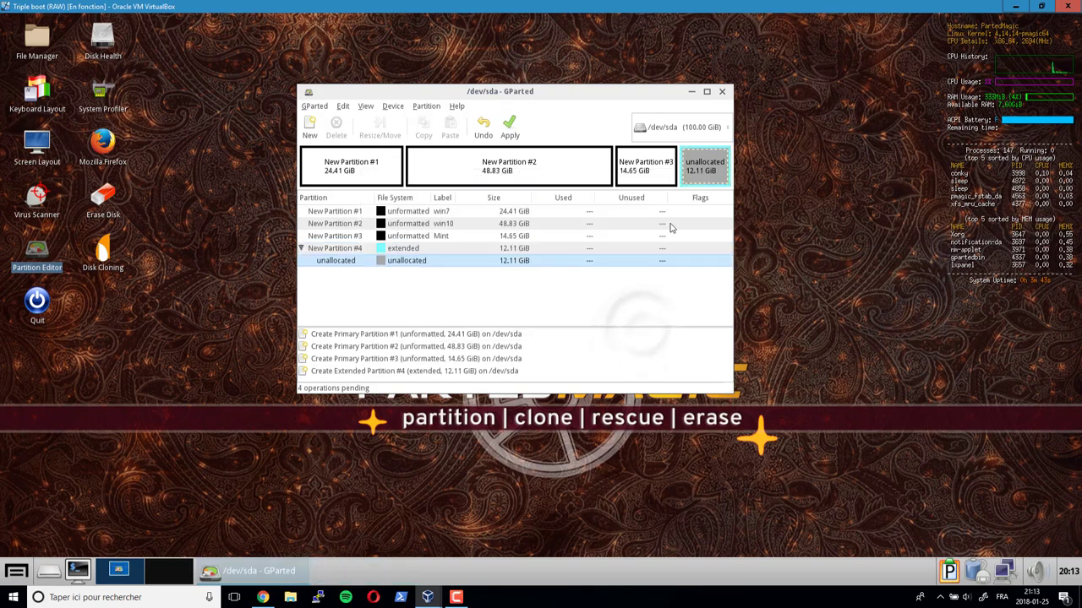
# - Queue a 12.11 GiB fat32 logical partition inside the extended partition's free space
pyautogui.rightClick(704, 169)
pyautogui.click(720, 171)
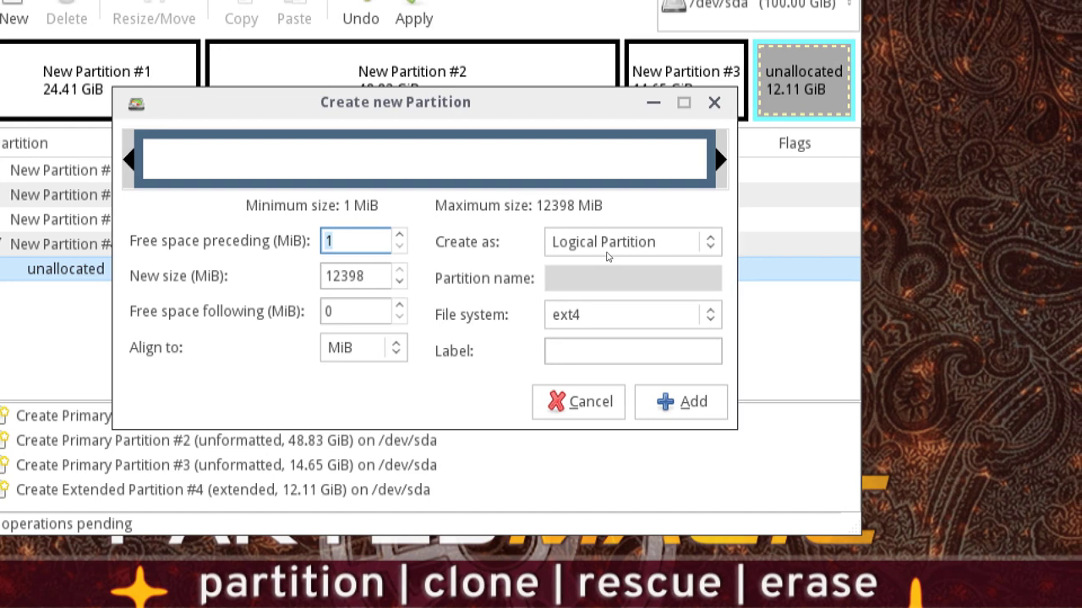
pyautogui.click(607, 257)
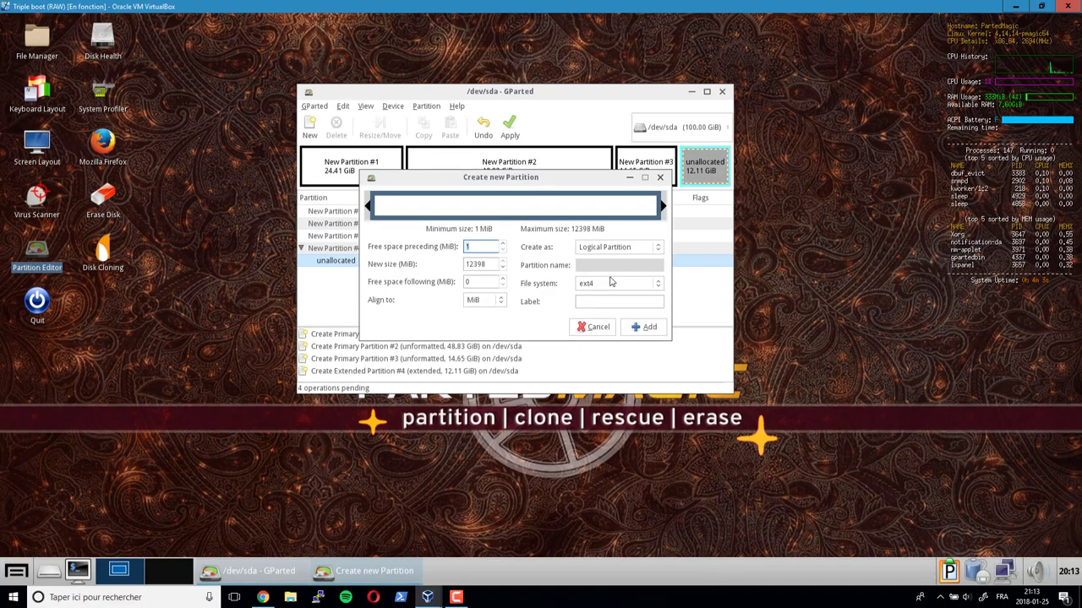
pyautogui.click(650, 287)
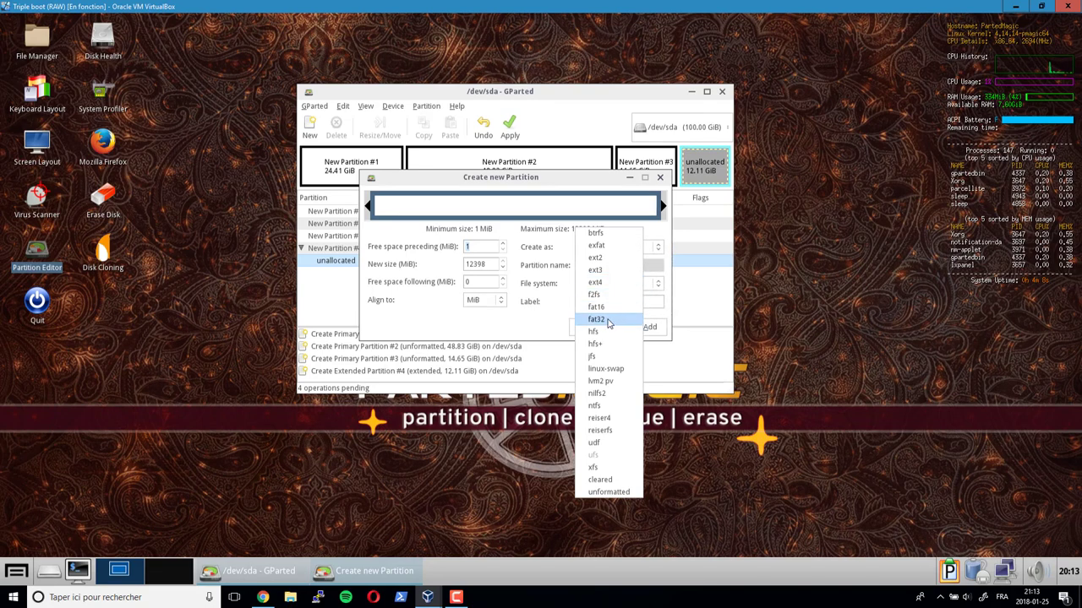
pyautogui.click(608, 319)
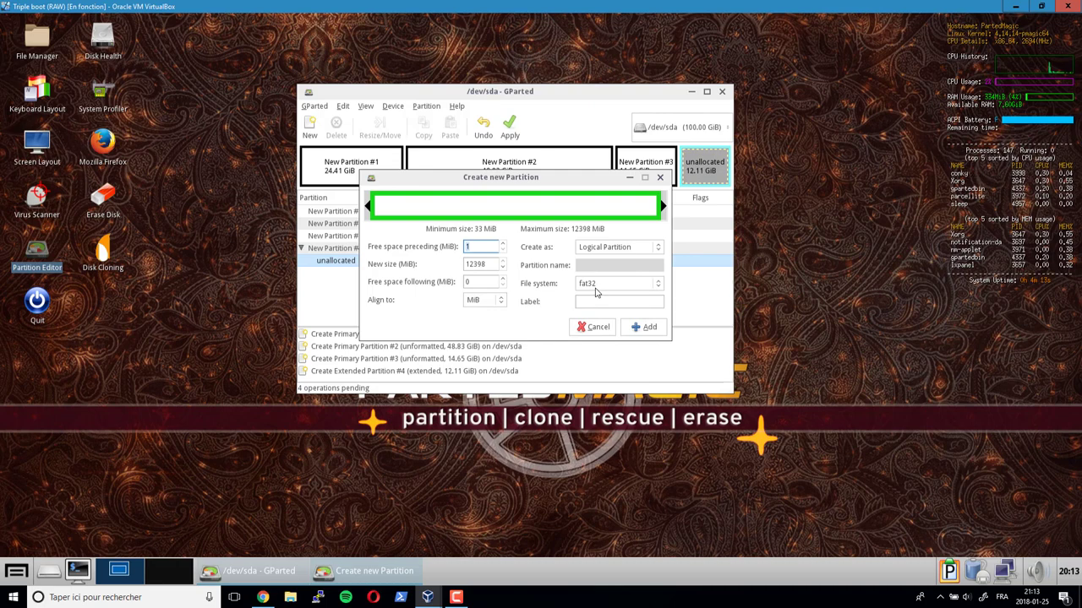
pyautogui.click(647, 331)
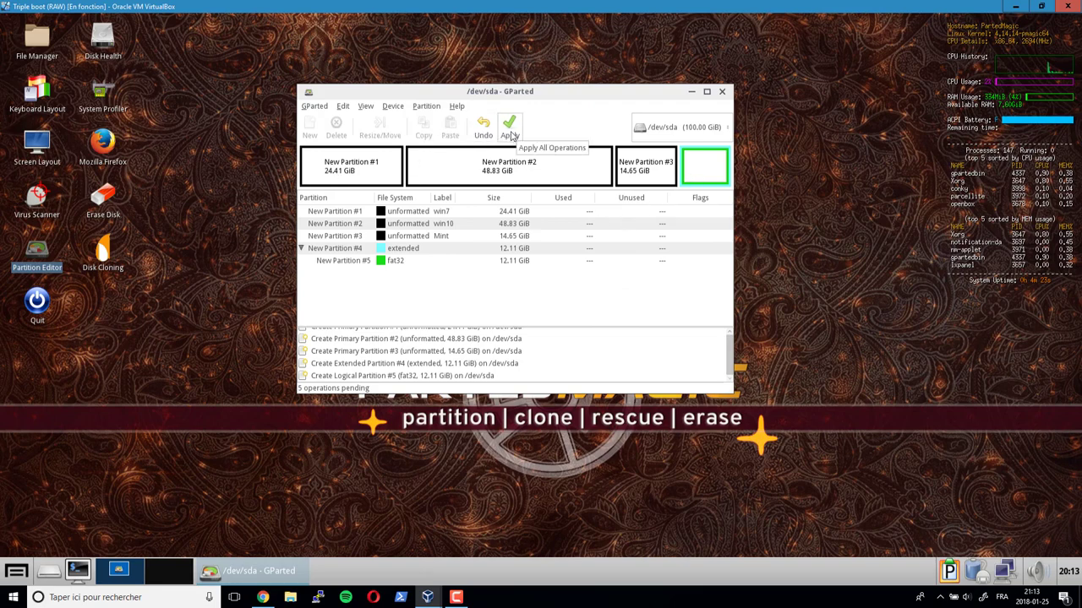
# - Apply all five queued operations to /dev/sda, check the details, and close GParted
pyautogui.click(510, 131)
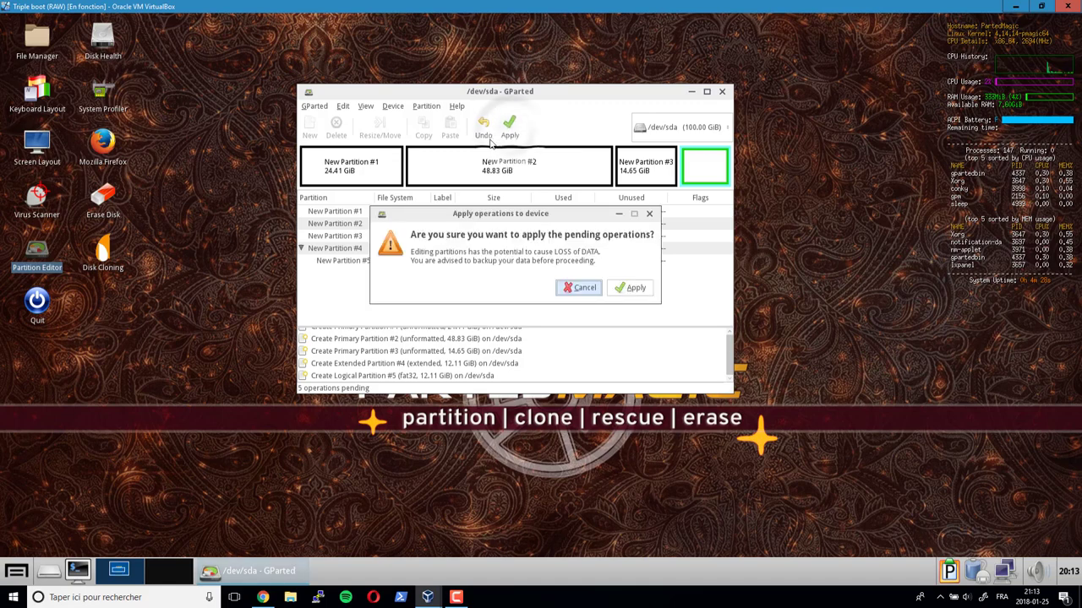
pyautogui.click(629, 288)
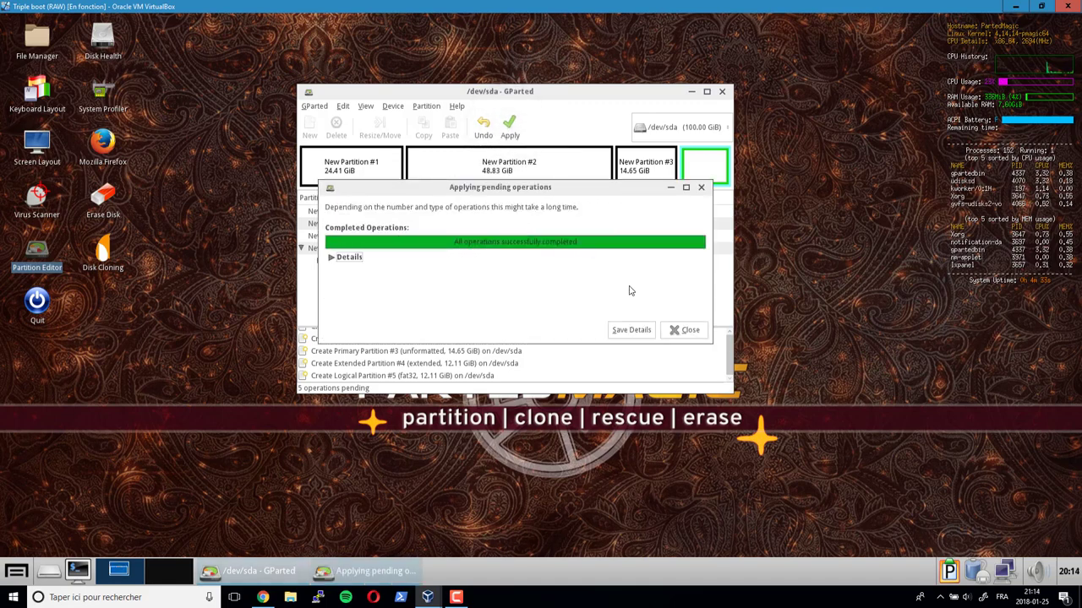
pyautogui.click(347, 257)
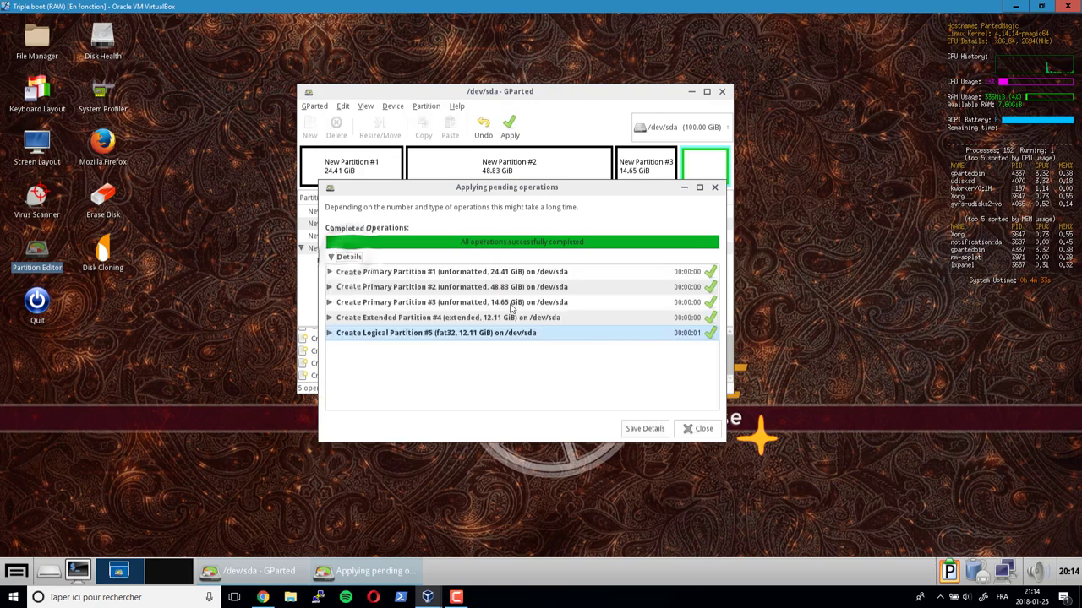
pyautogui.click(699, 429)
pyautogui.click(722, 90)
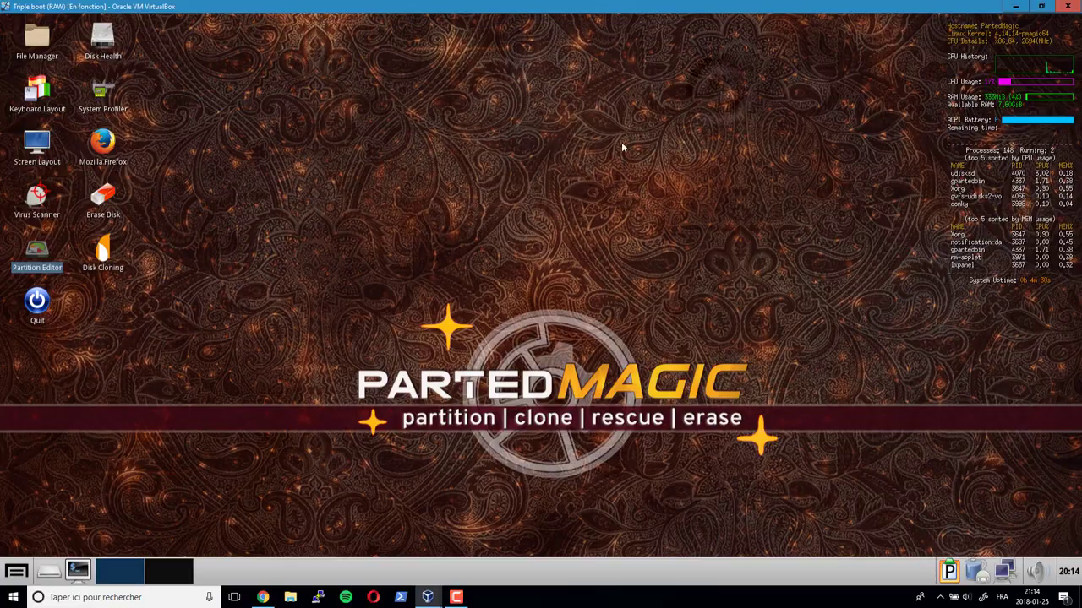
# - Restart the Parted Magic guest system from its logout menu
pyautogui.click(1073, 7)
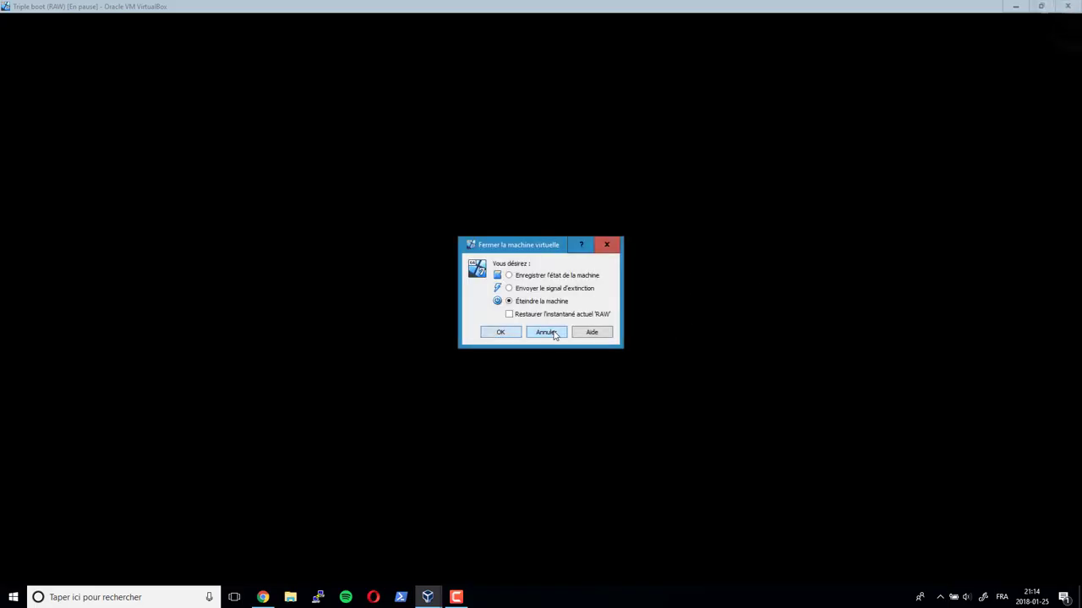
pyautogui.click(549, 333)
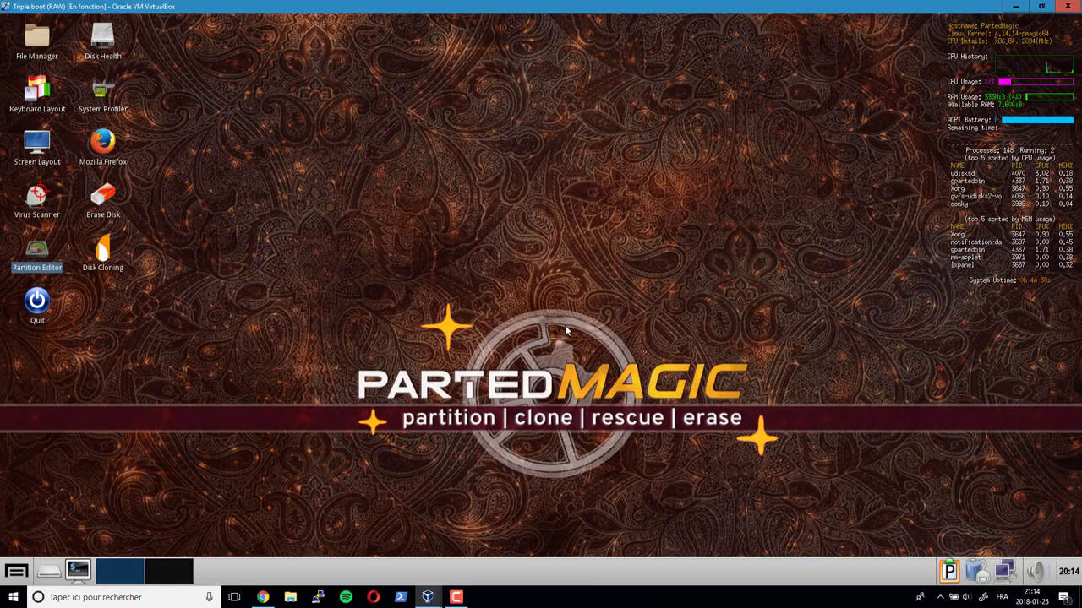
pyautogui.click(15, 572)
pyautogui.click(29, 551)
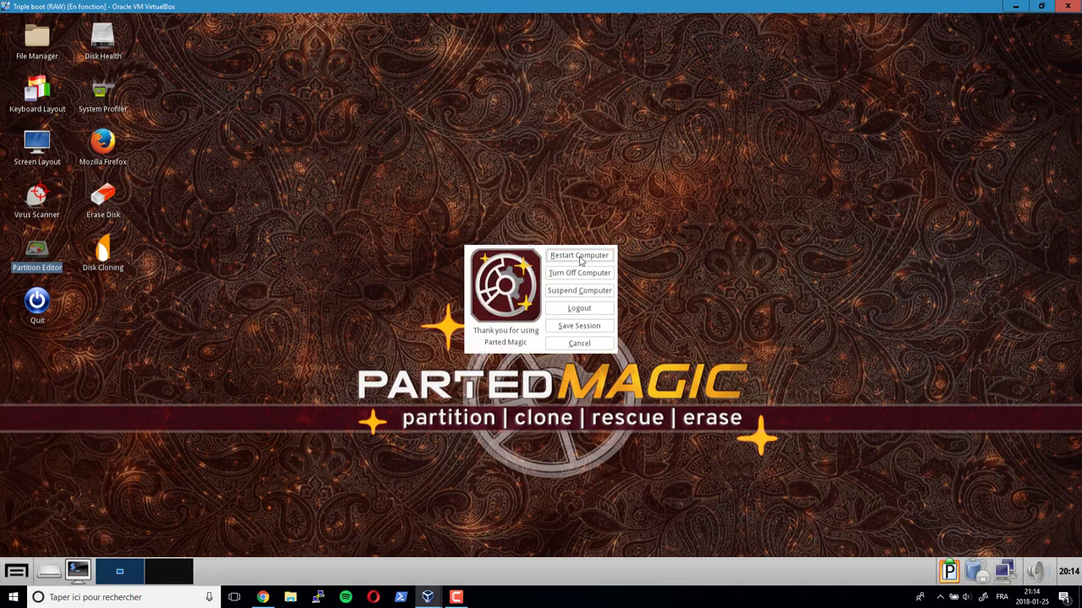
pyautogui.click(579, 255)
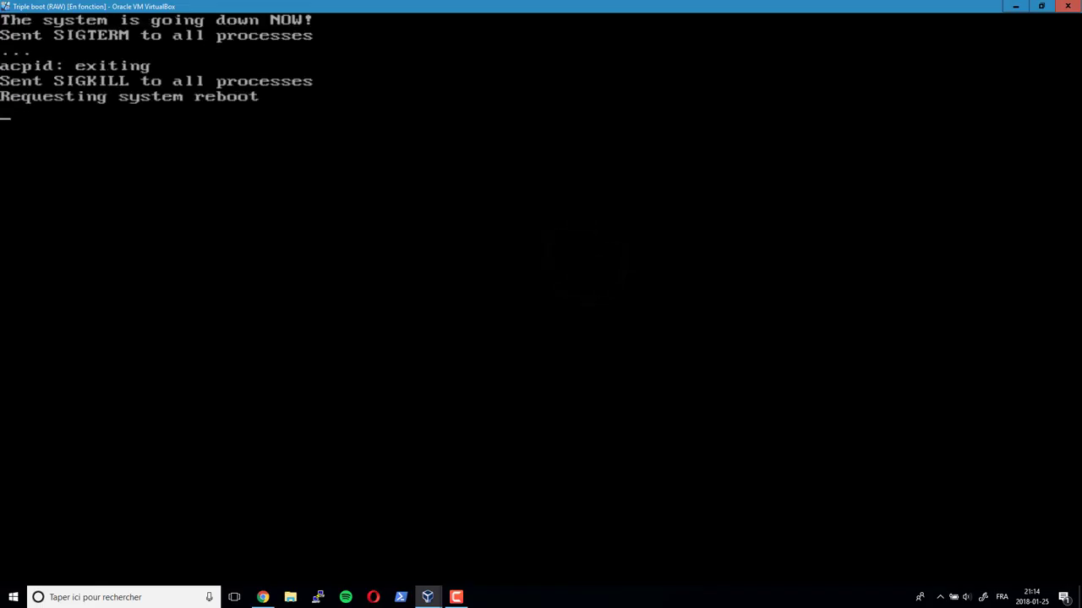
# - Insert the Windows 7 ISO in the optical drive and boot the VM from CD
pyautogui.press('F12')
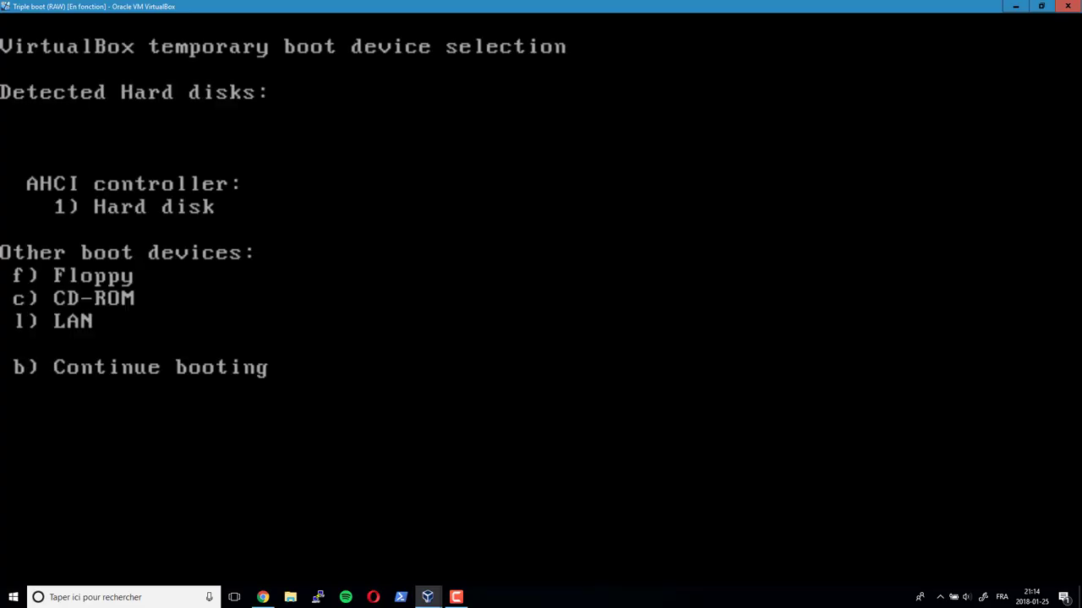
pyautogui.hotkey('ctrl', 'c')
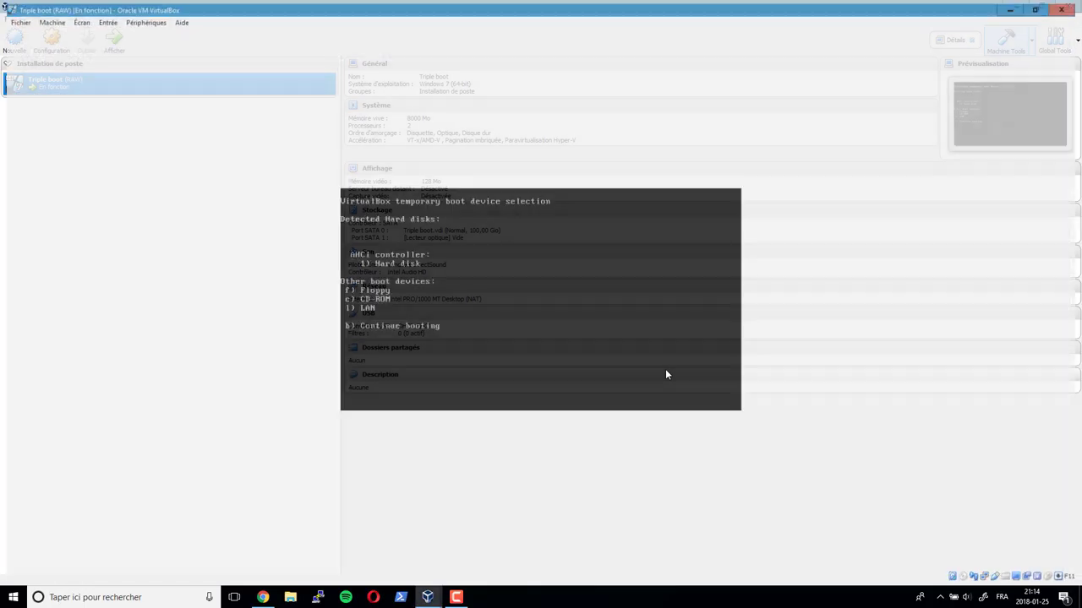
pyautogui.click(141, 19)
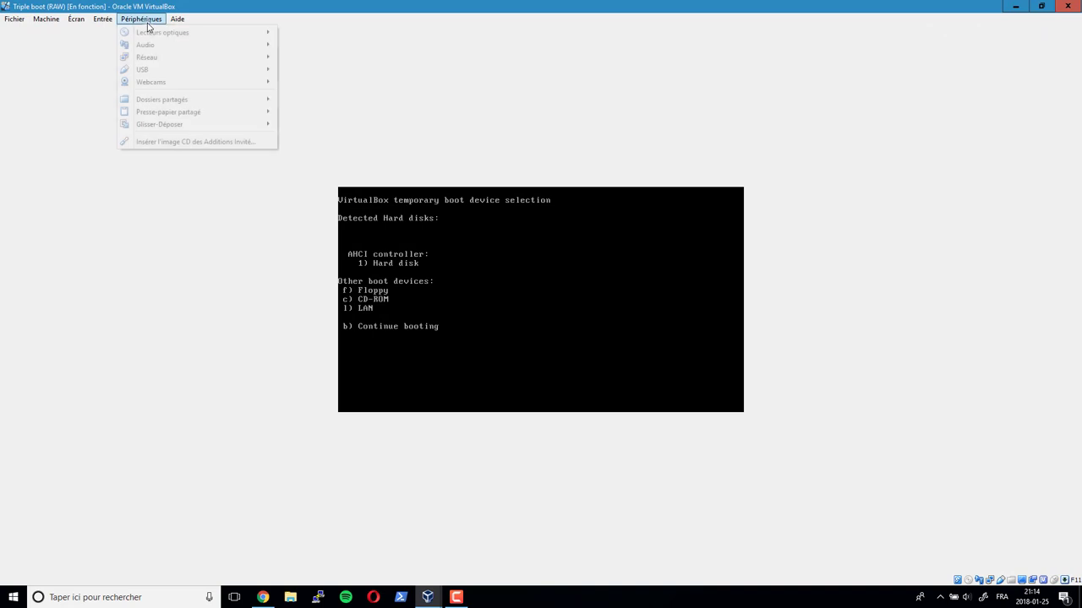
pyautogui.moveTo(211, 33)
pyautogui.click(328, 64)
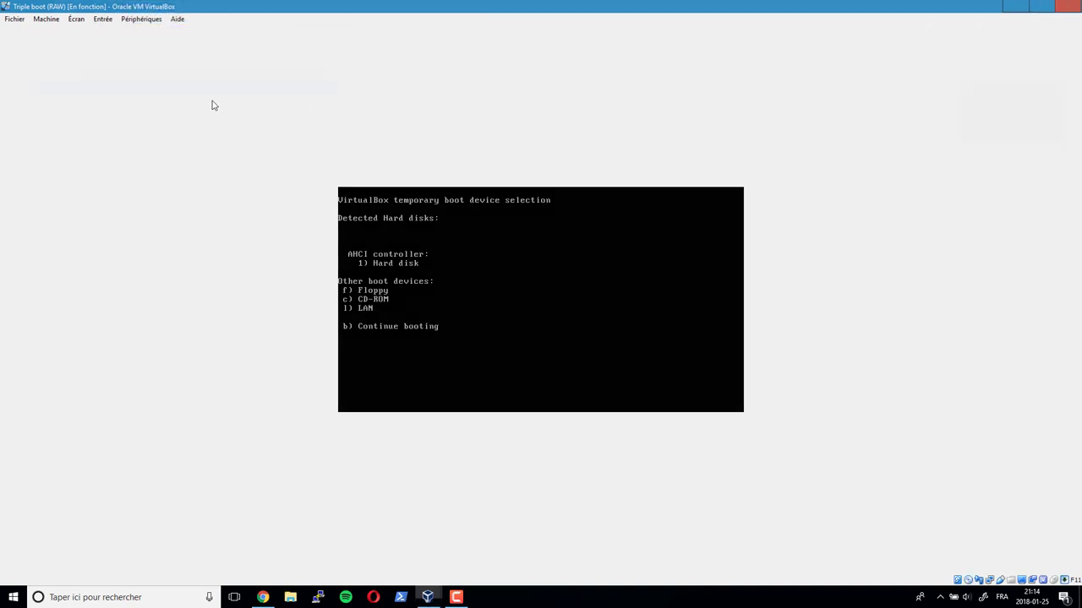
pyautogui.hotkey('ctrl', 'c')
pyautogui.press('c')
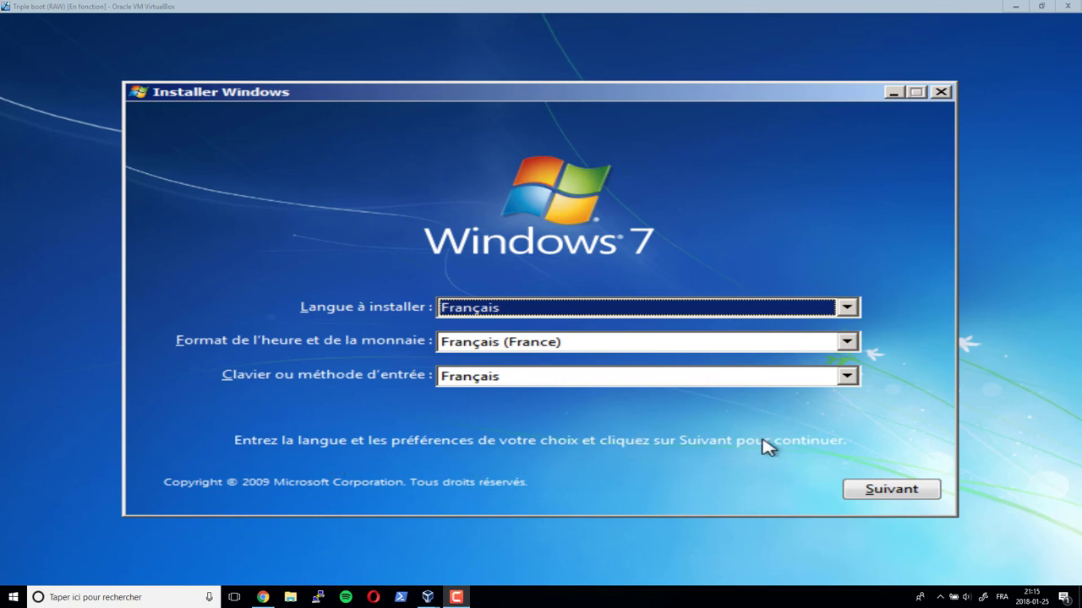
# - Keep Français as install language and set the time and currency format to Français (Canada)
pyautogui.click(480, 312)
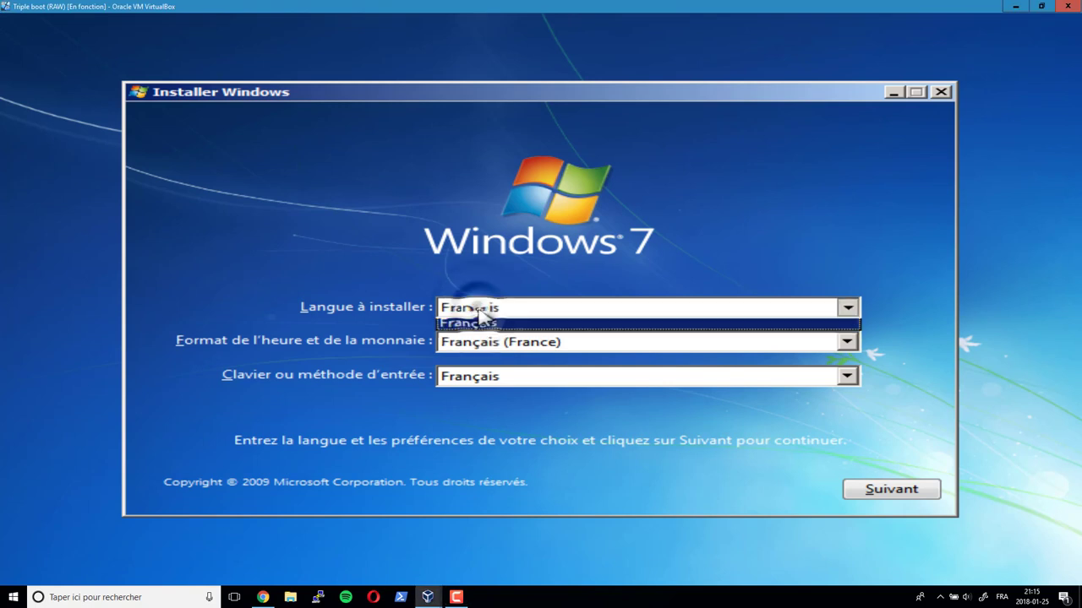
pyautogui.click(483, 327)
pyautogui.click(460, 343)
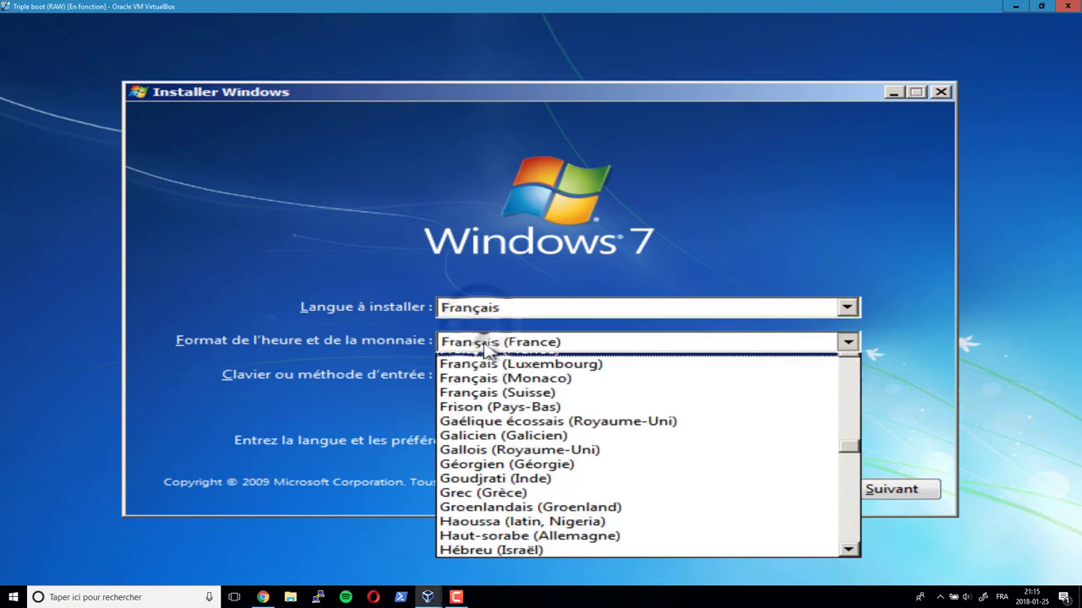
pyautogui.click(499, 400)
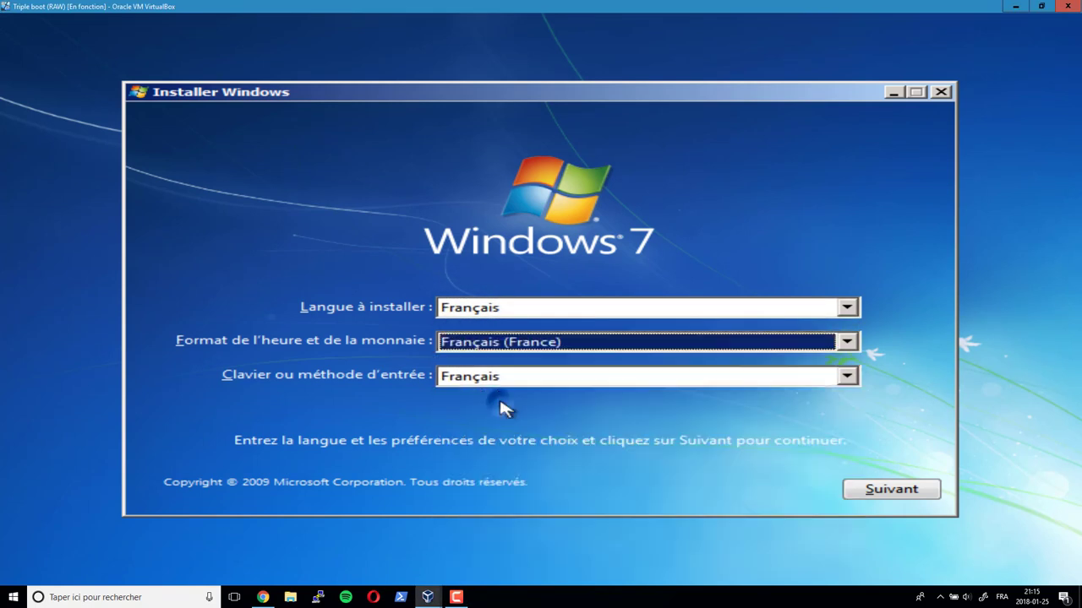
pyautogui.click(497, 346)
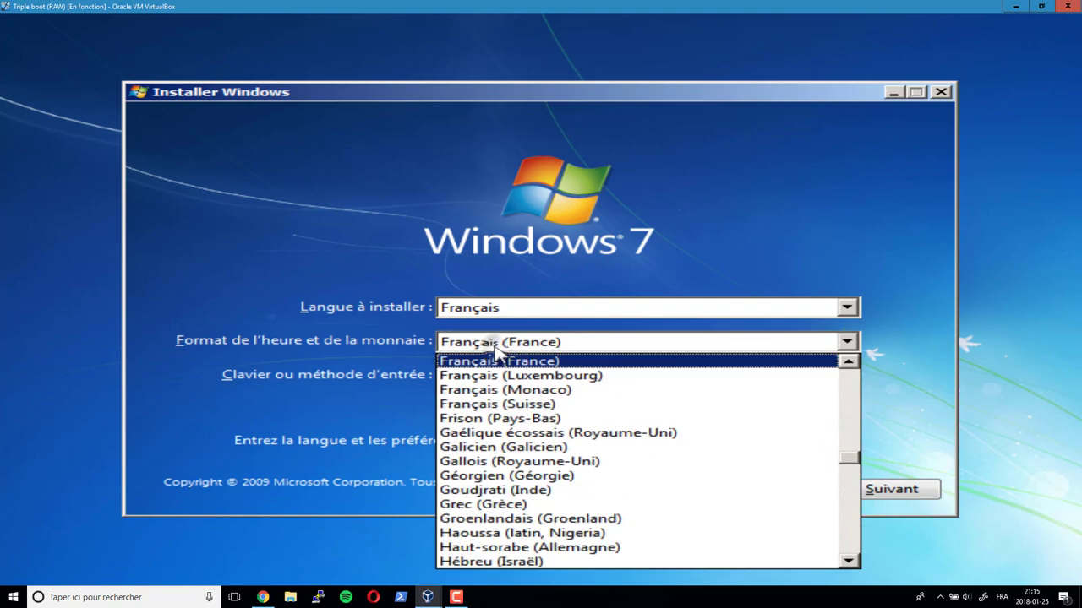
pyautogui.scroll(1, 503, 380)
pyautogui.click(505, 391)
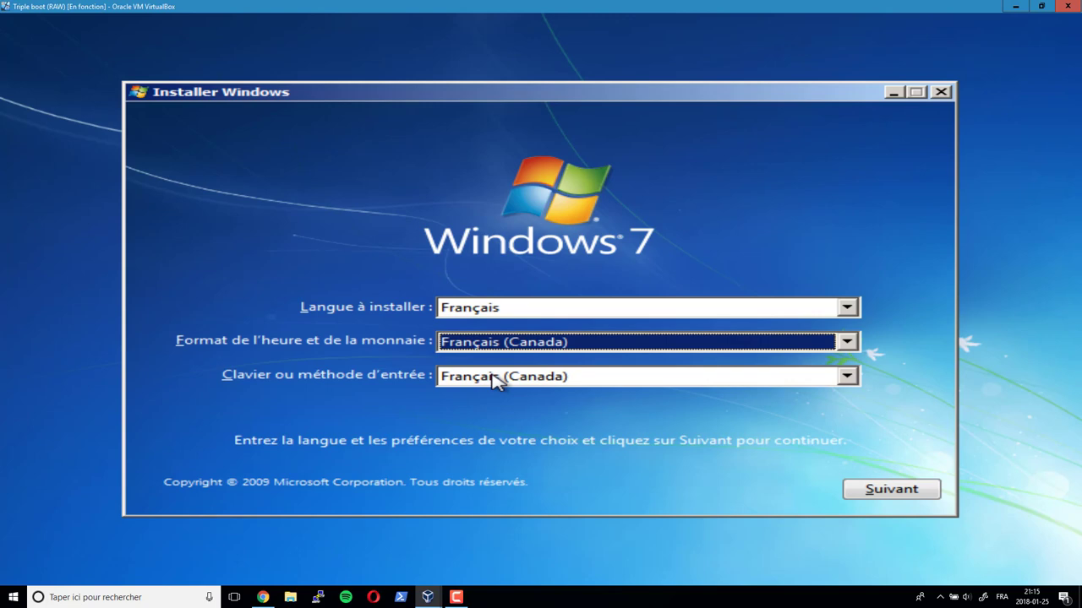
# - Choose the Canadien multilingue standard keyboard and continue to the install page
pyautogui.click(496, 382)
pyautogui.scroll(4, 496, 330)
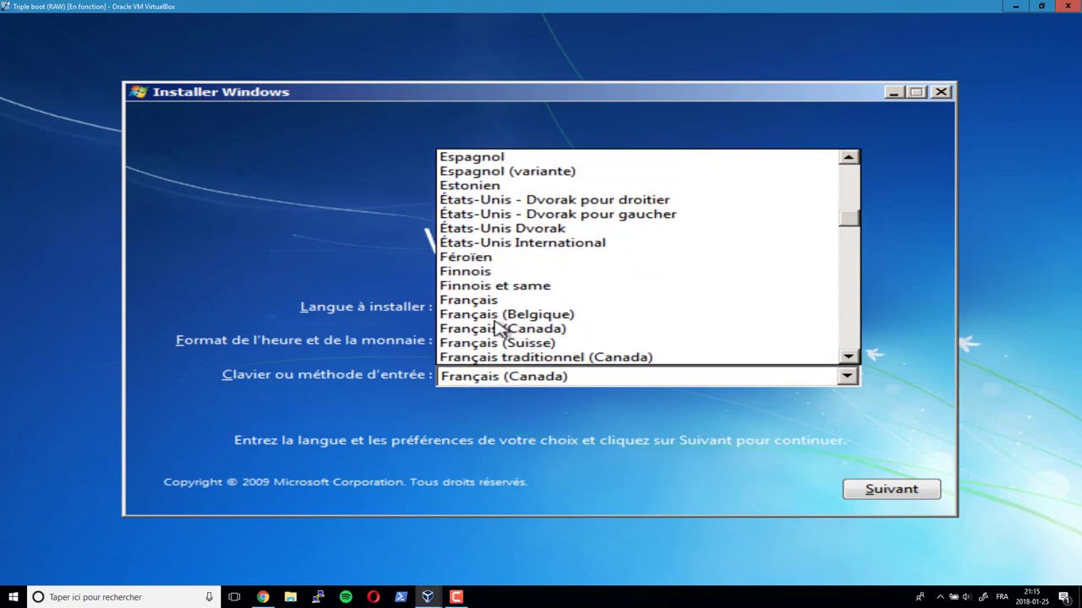
pyautogui.scroll(6, 499, 330)
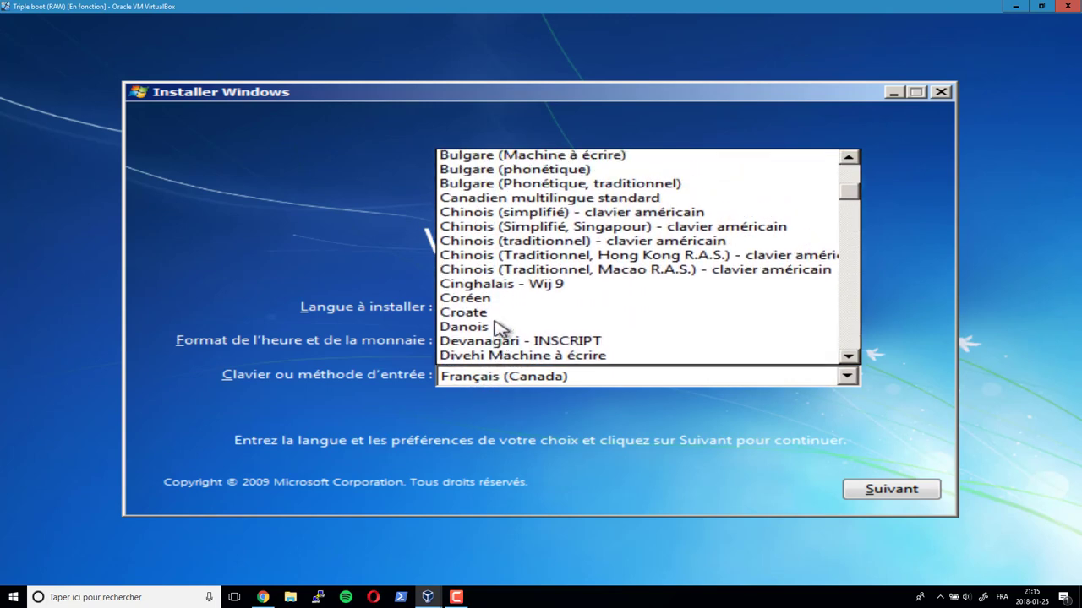
pyautogui.scroll(3, 499, 328)
pyautogui.click(505, 316)
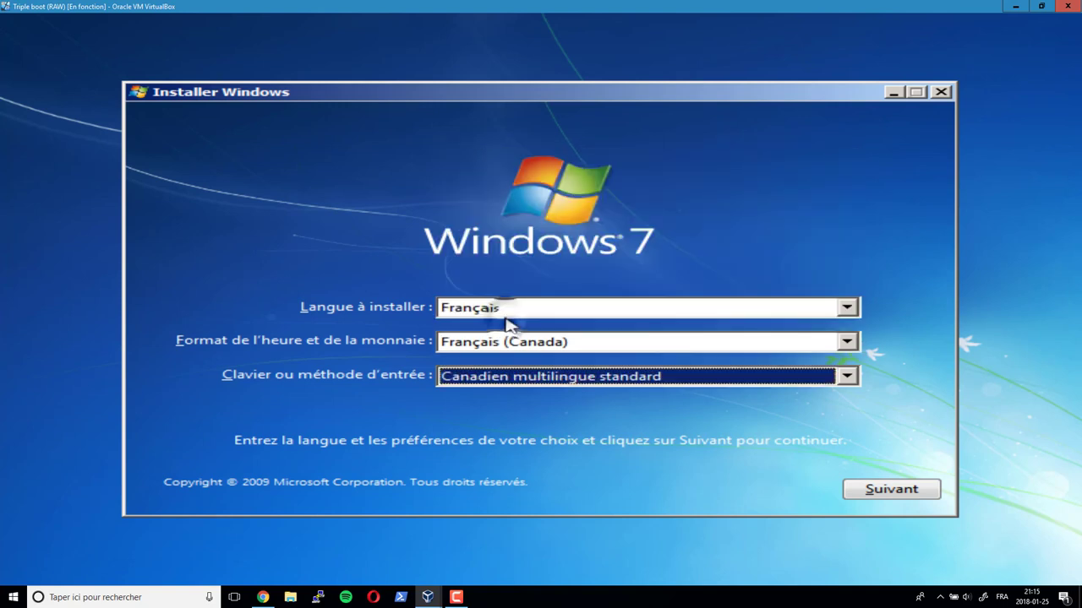
pyautogui.click(856, 491)
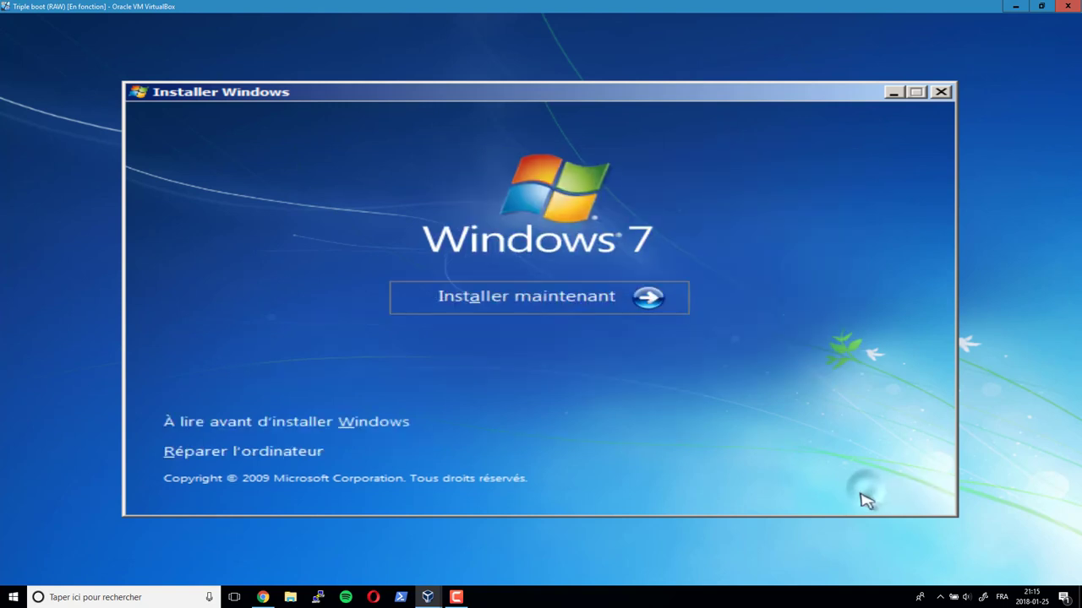
# - Start the Windows 7 install, accept the licence terms and choose Personnalisée (option avancée)
pyautogui.click(512, 298)
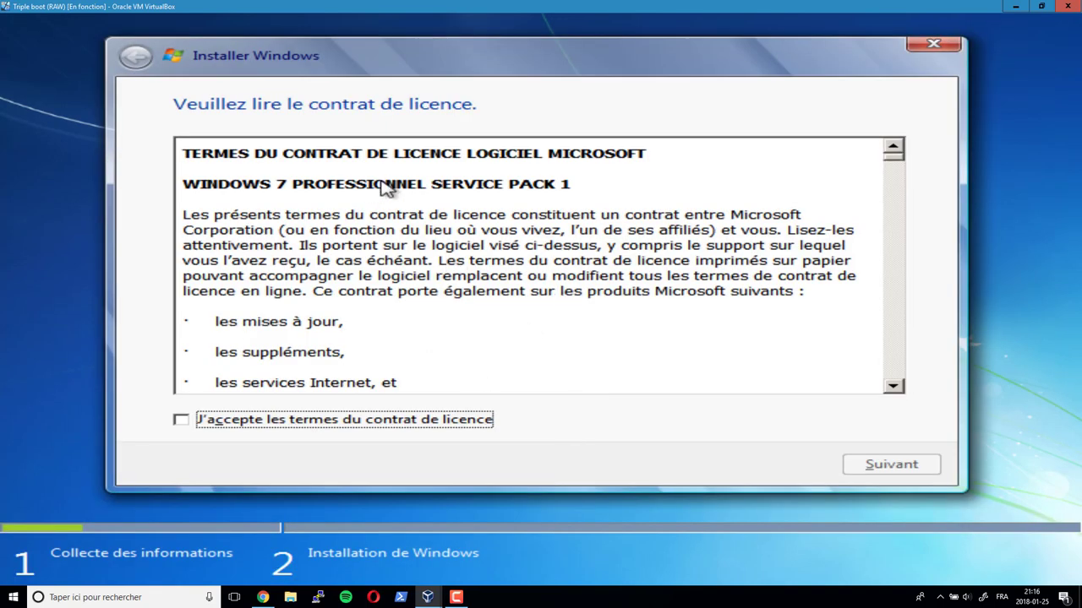
pyautogui.click(185, 422)
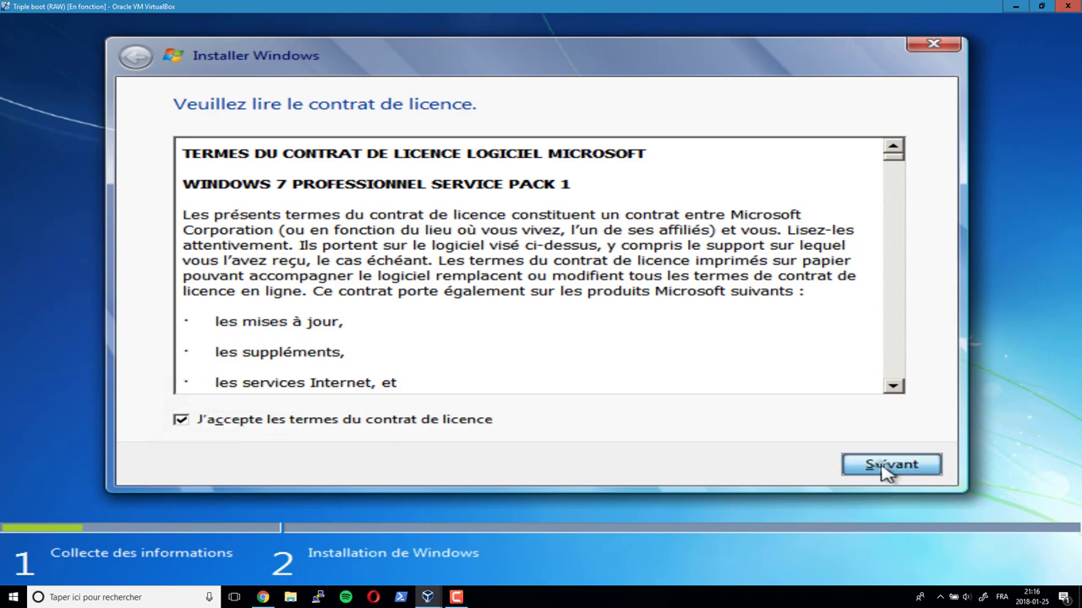
pyautogui.click(885, 470)
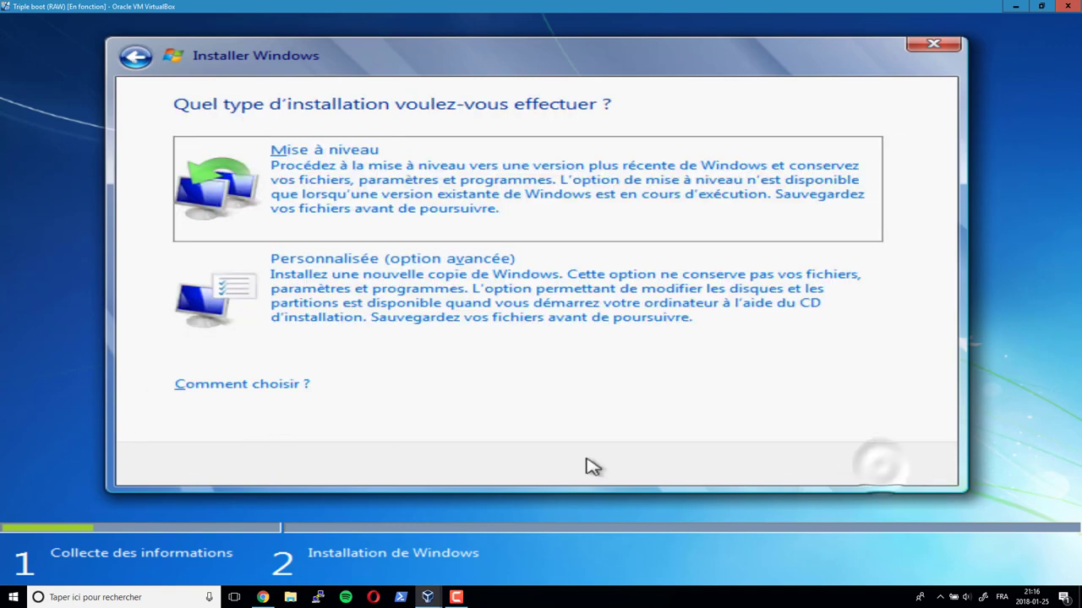
pyautogui.click(410, 303)
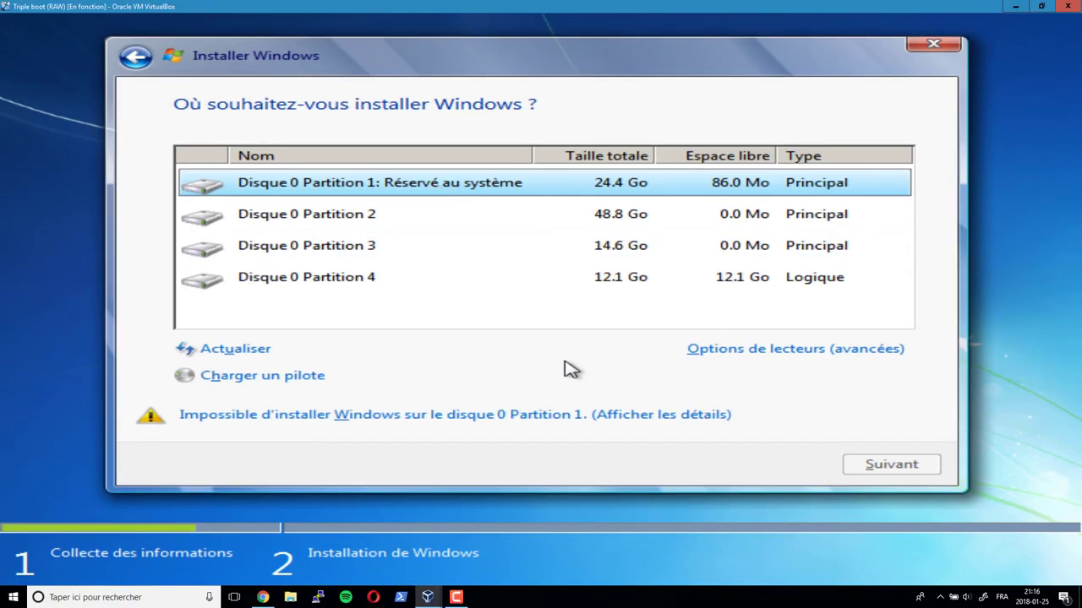
# - Show the advanced drive options and check why Partition 1 cannot be used
pyautogui.click(706, 352)
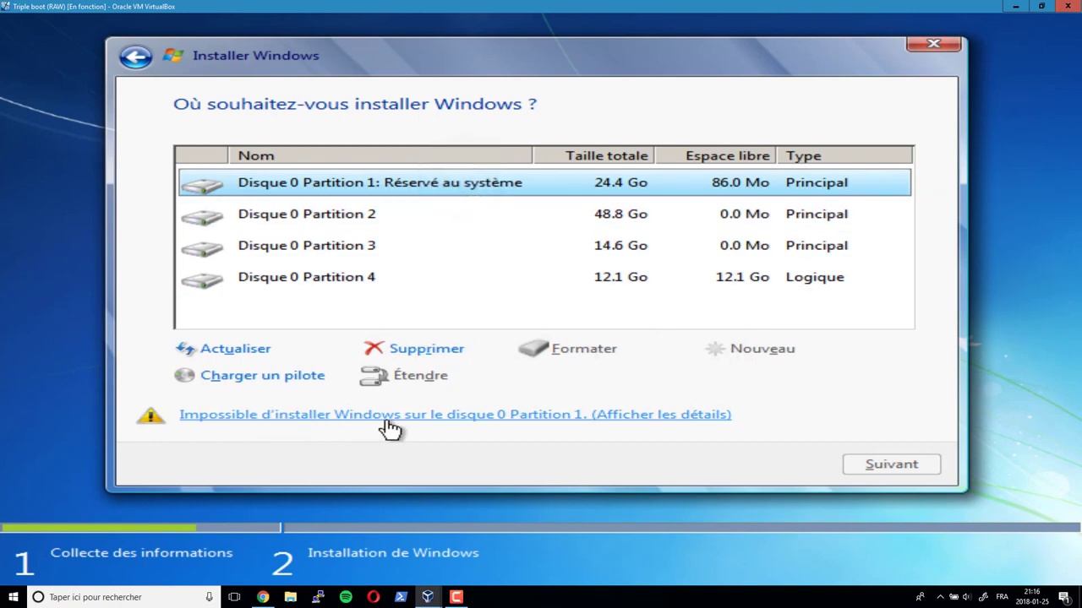
pyautogui.click(631, 415)
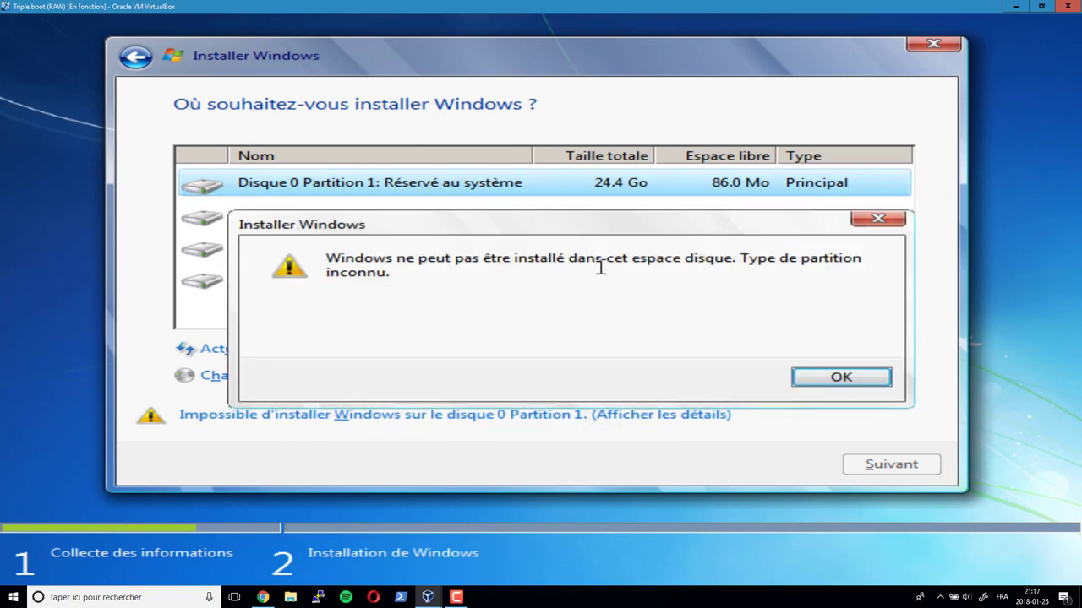
pyautogui.moveTo(734, 260); pyautogui.dragTo(436, 260)
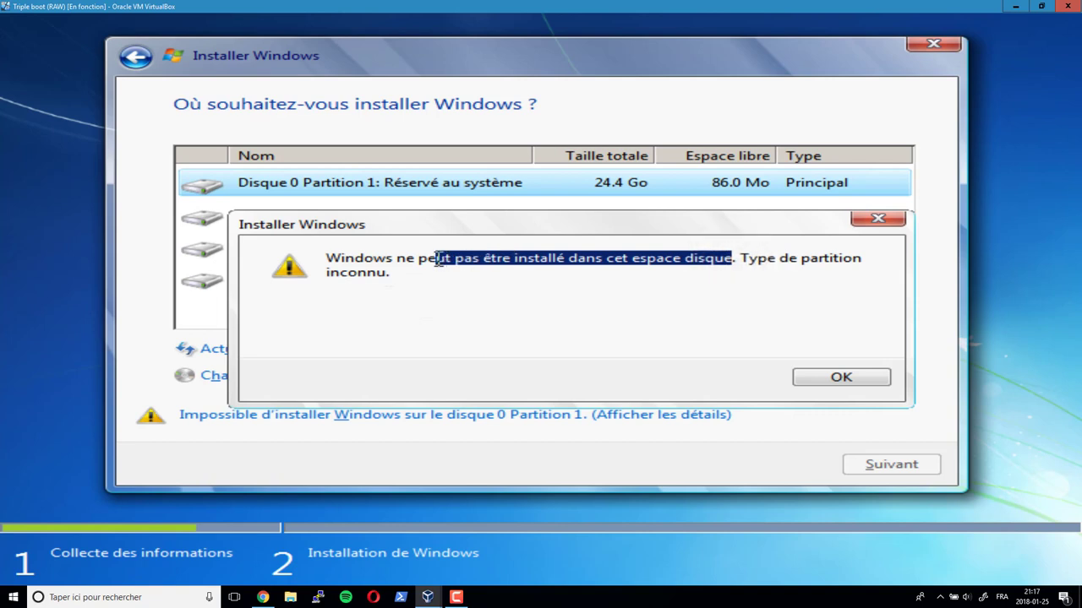
pyautogui.click(832, 379)
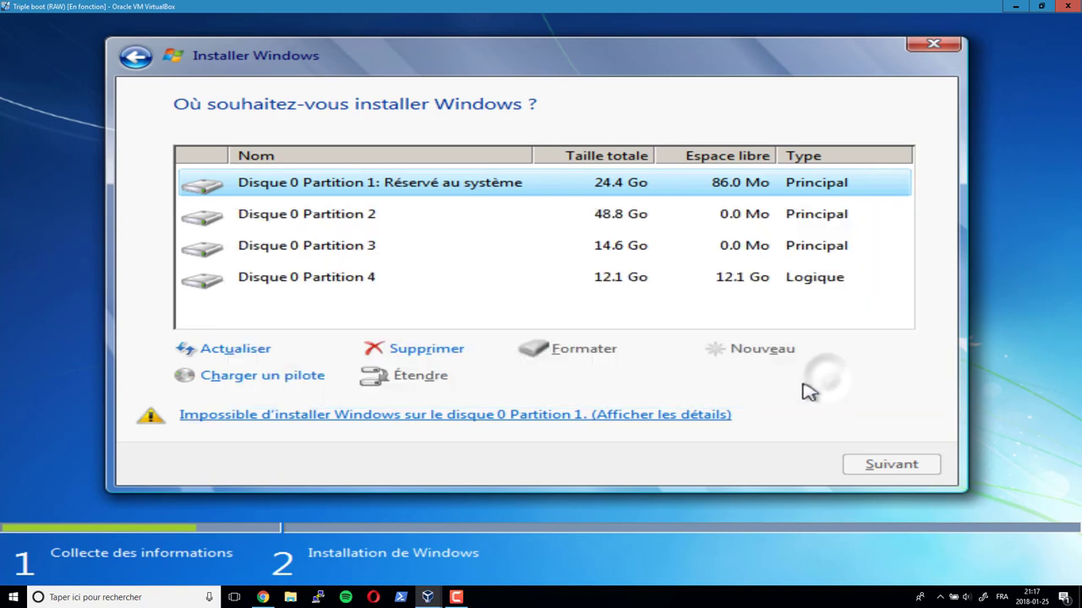
# - Delete Partition 1, create a new 25000 Mo partition and install Windows 7 on it
pyautogui.click(428, 347)
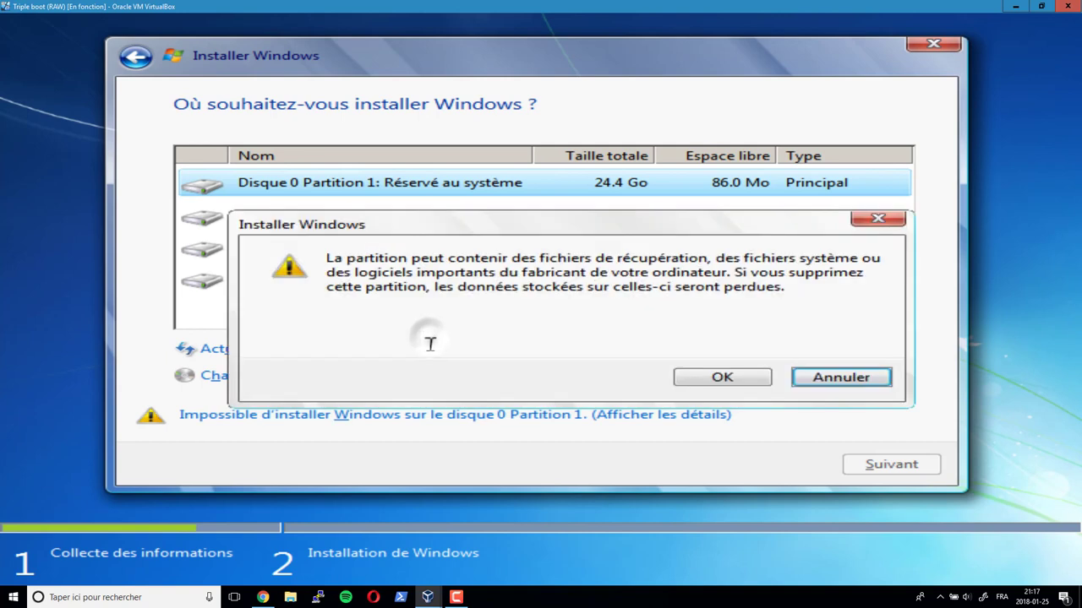
pyautogui.click(737, 382)
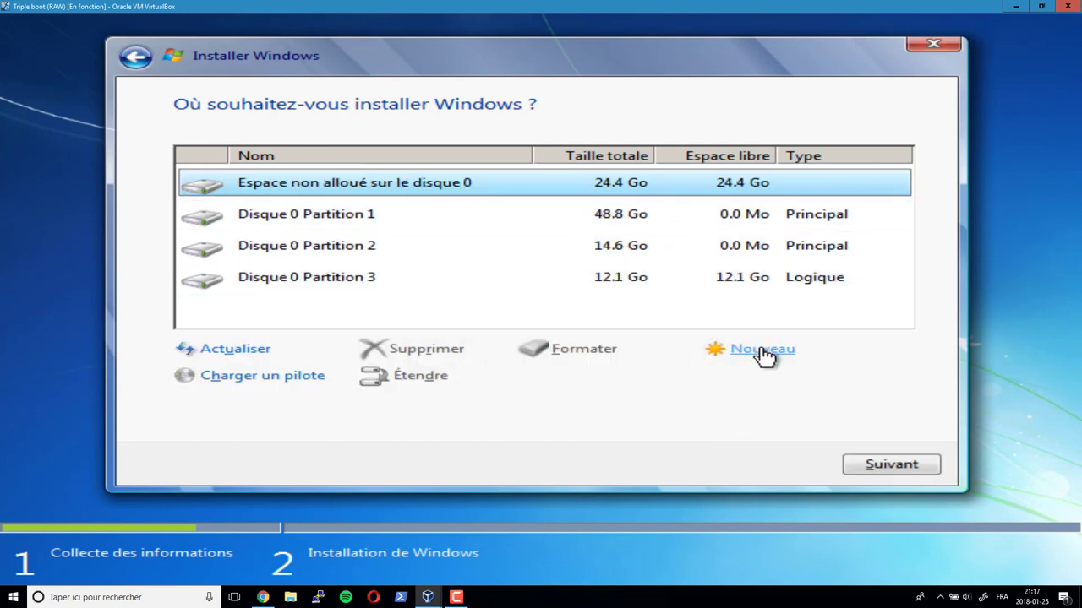
pyautogui.click(762, 353)
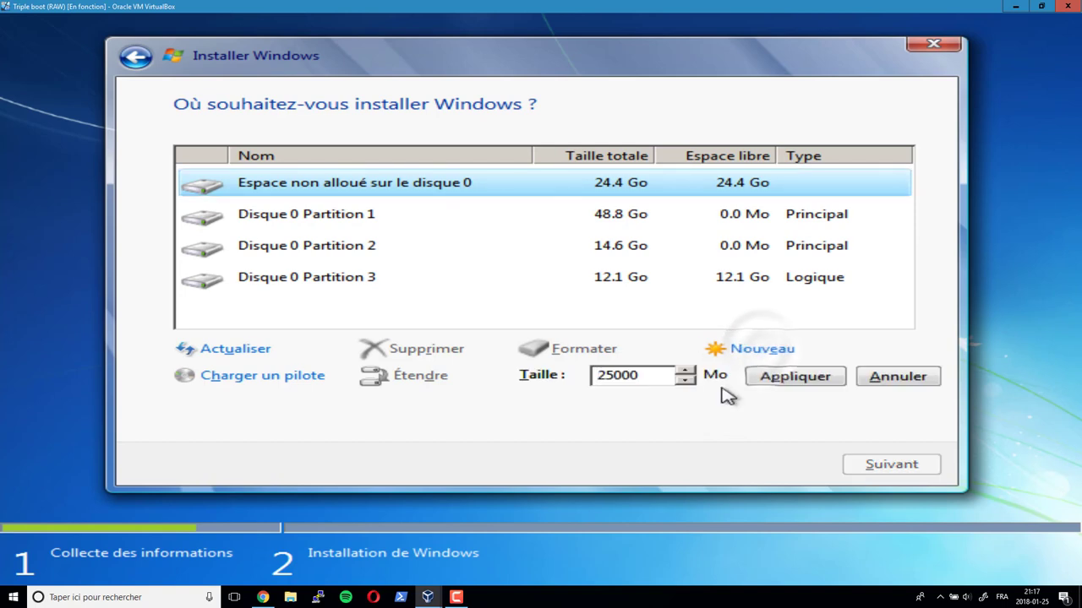
pyautogui.click(790, 382)
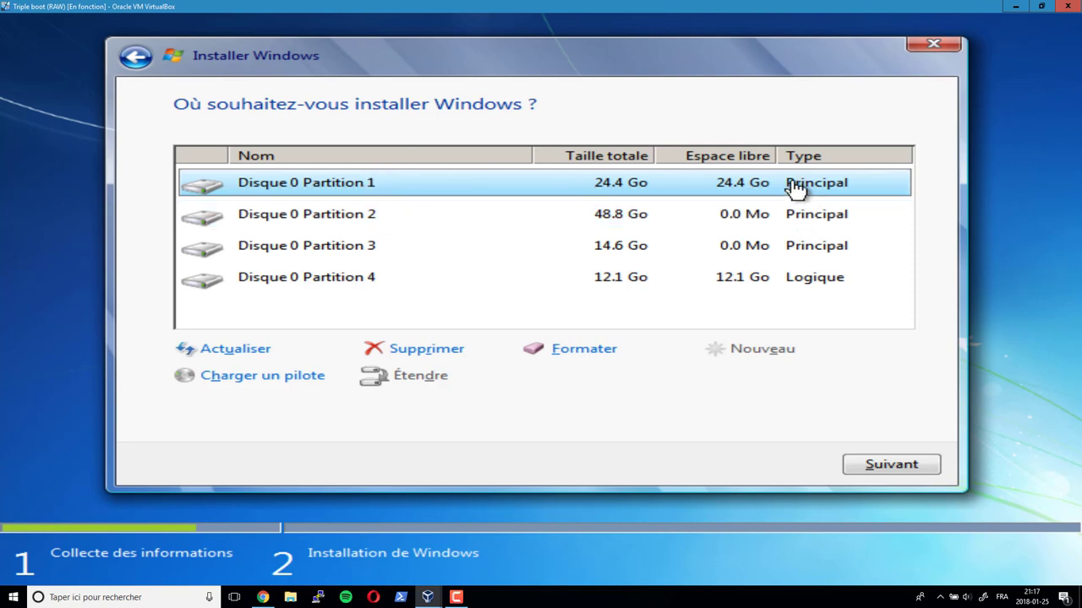
pyautogui.click(864, 465)
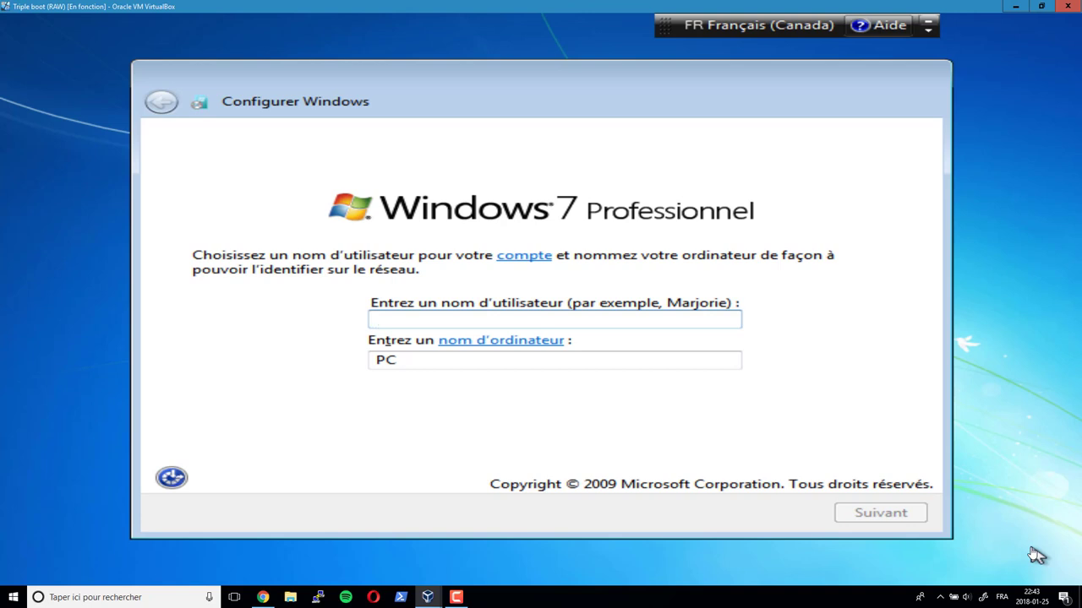
# - Enter a user name and the computer name Windows7
pyautogui.write('emica')
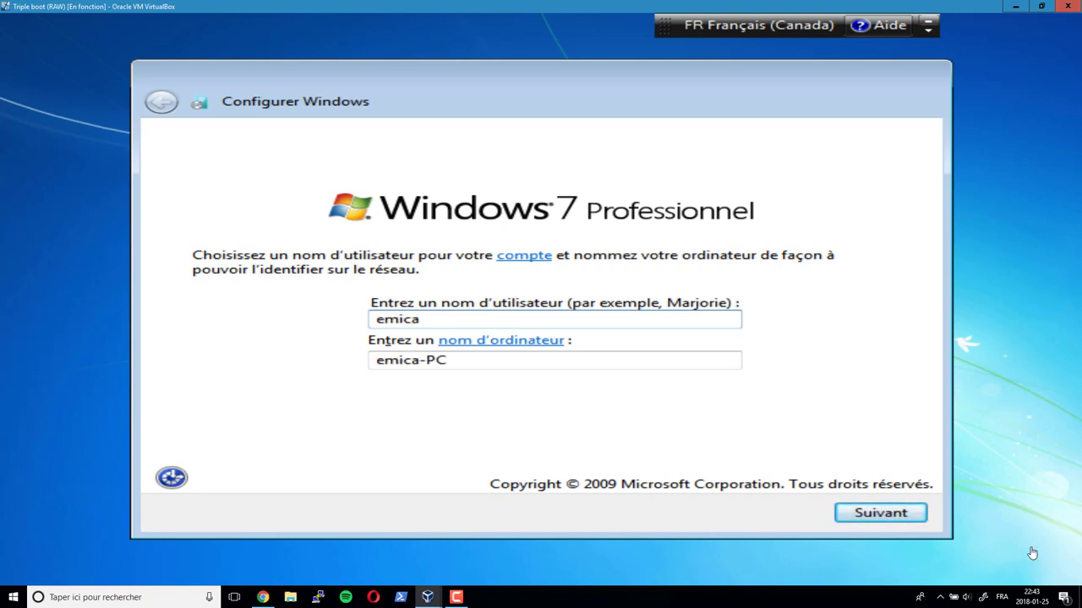
pyautogui.press('Tab')
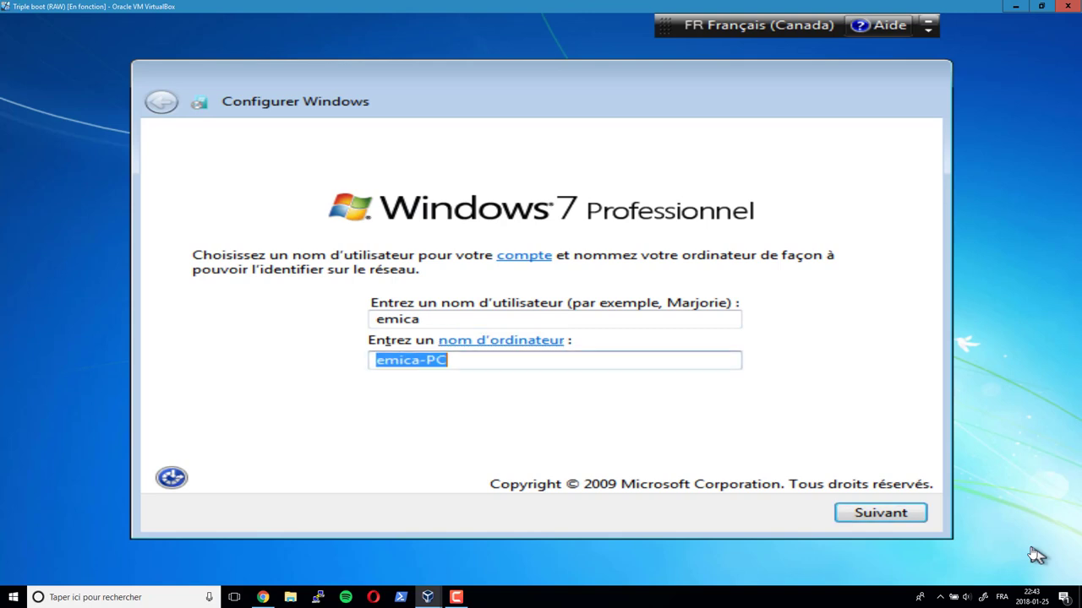
pyautogui.write('Windows')
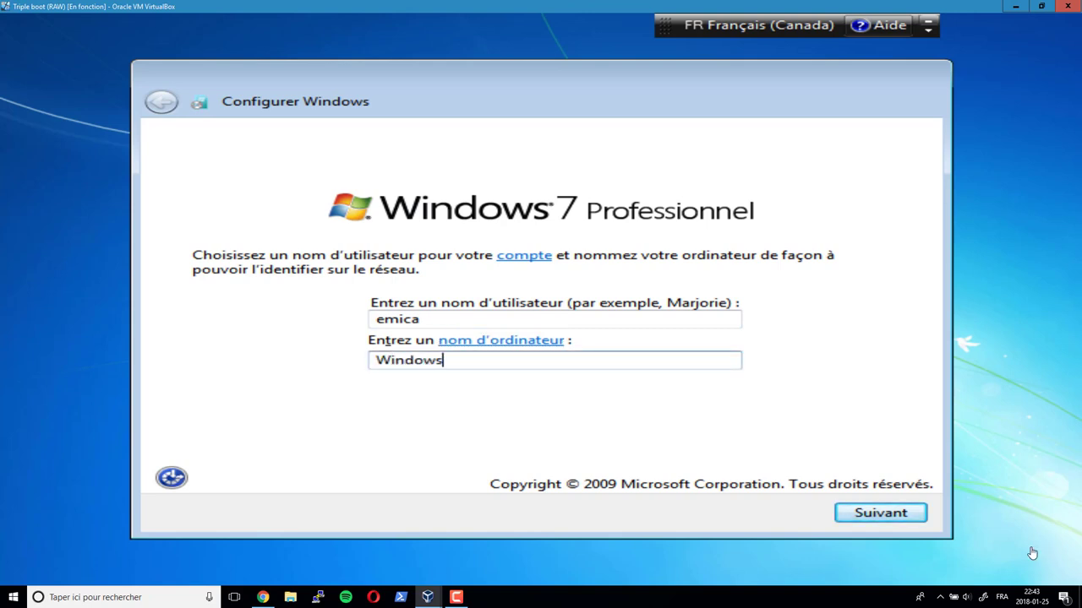
pyautogui.write('7')
pyautogui.click(888, 515)
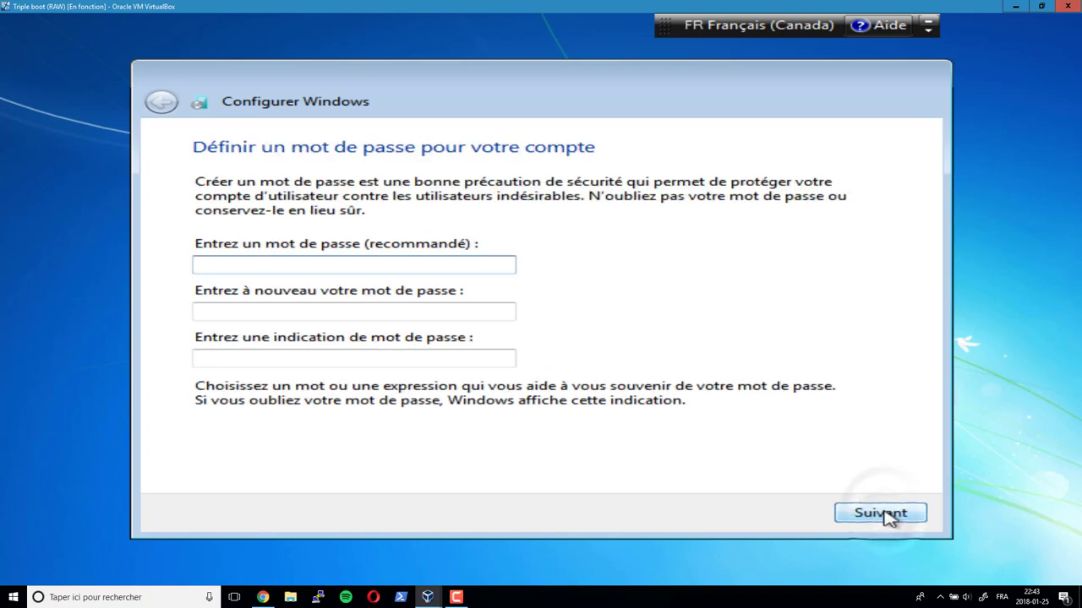
# - Set and confirm the account password with hint 'ecole', and skip the product key
pyautogui.write('******')
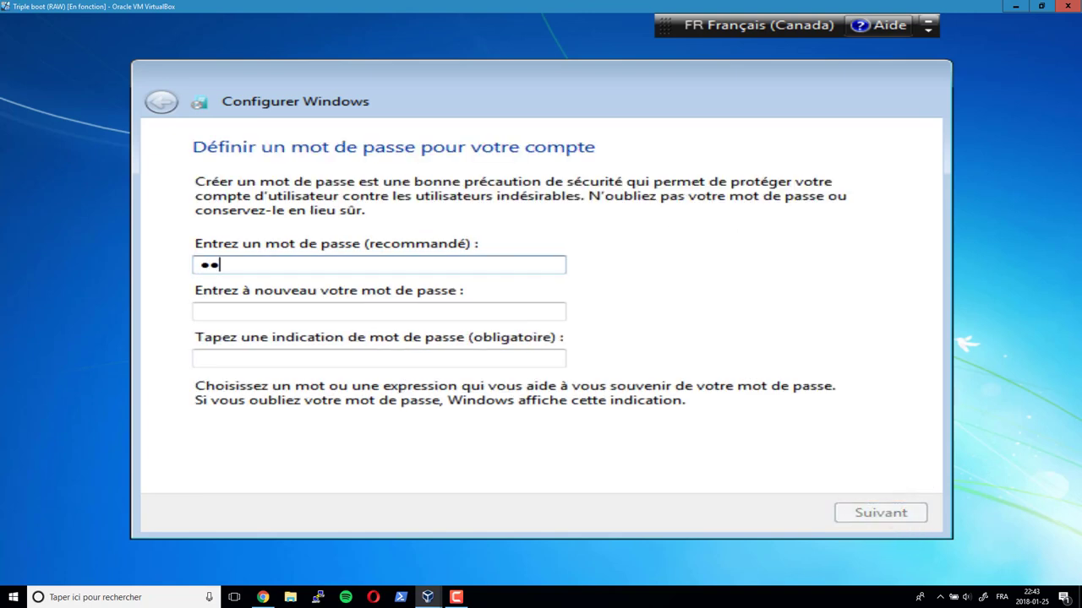
pyautogui.press('Tab')
pyautogui.write('******')
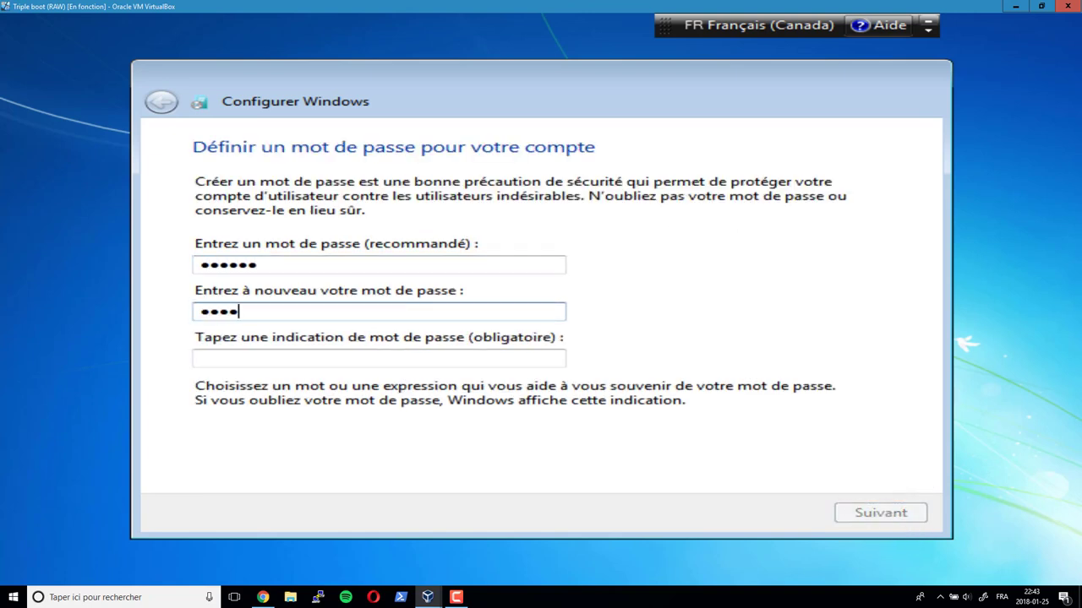
pyautogui.press('Tab')
pyautogui.write('ecole')
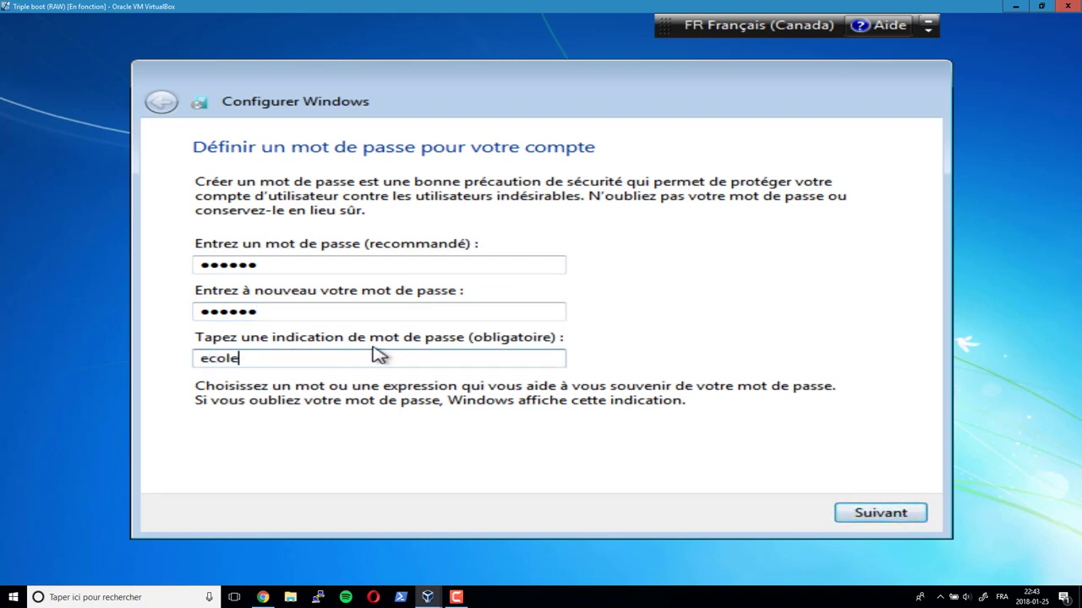
pyautogui.click(857, 512)
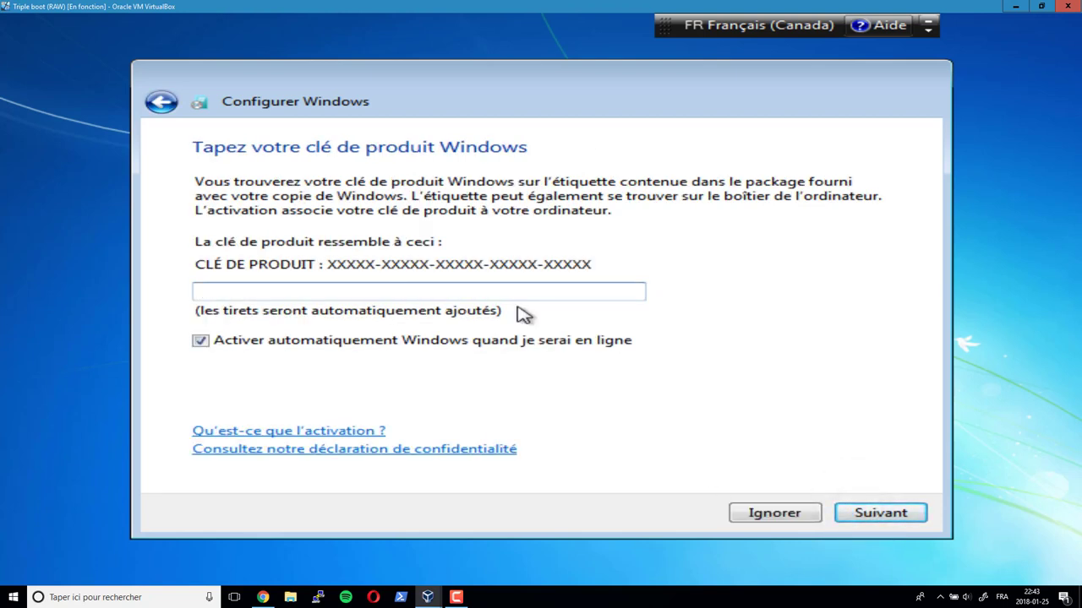
pyautogui.click(768, 514)
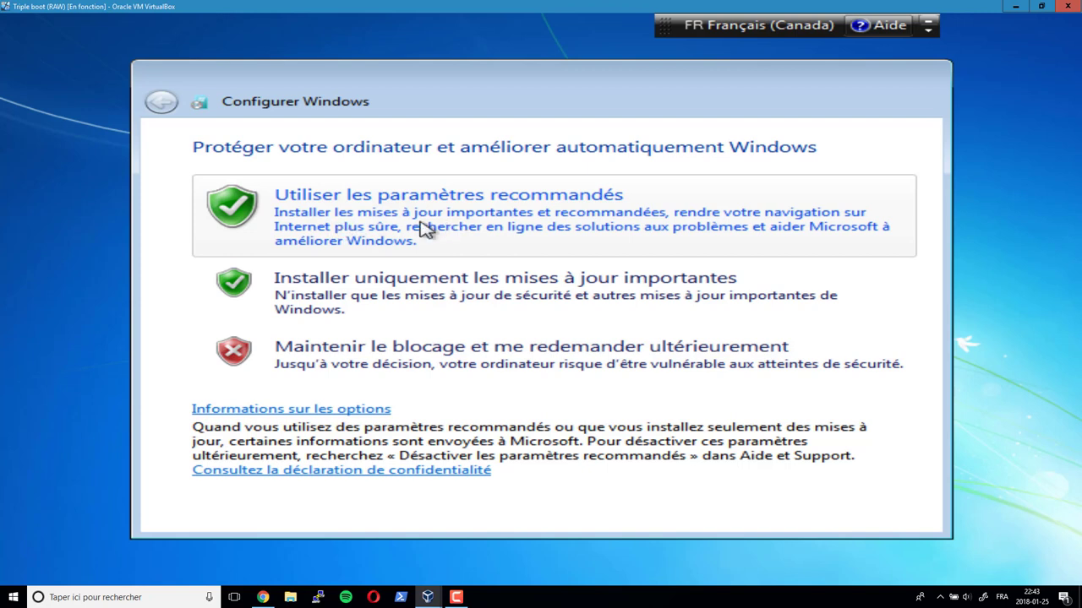
# - Use the recommended update settings, keep the default date and time, and pick Réseau domestique
pyautogui.click(425, 229)
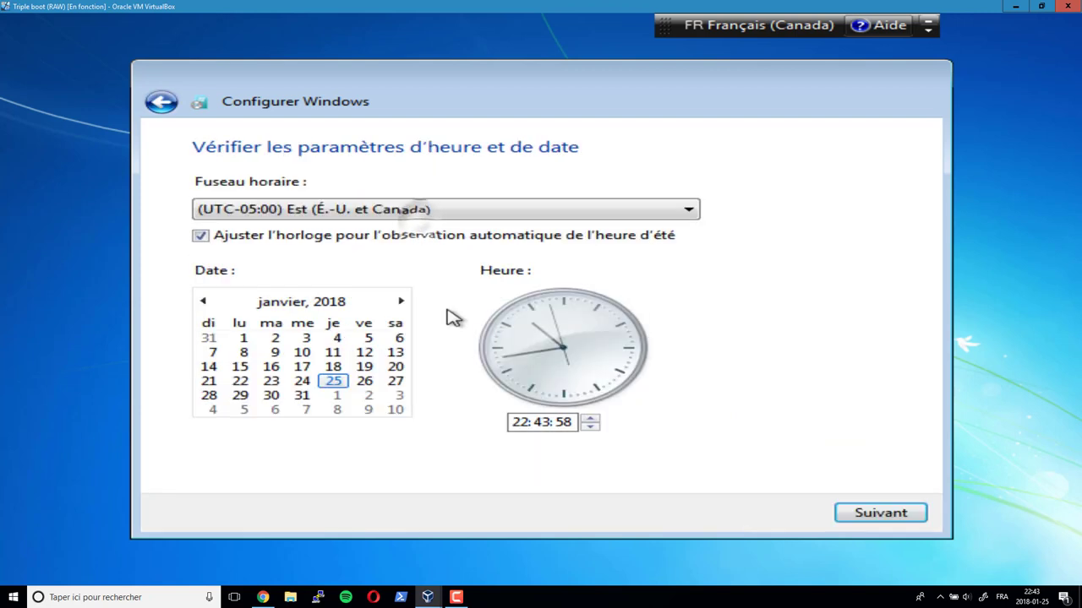
pyautogui.click(315, 223)
pyautogui.click(314, 223)
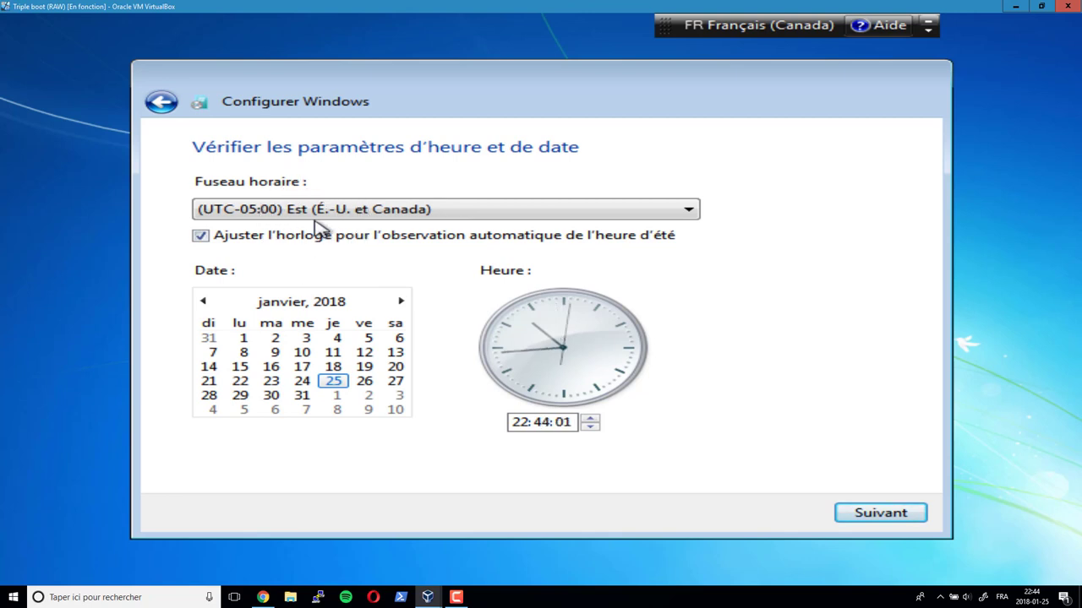
pyautogui.click(346, 394)
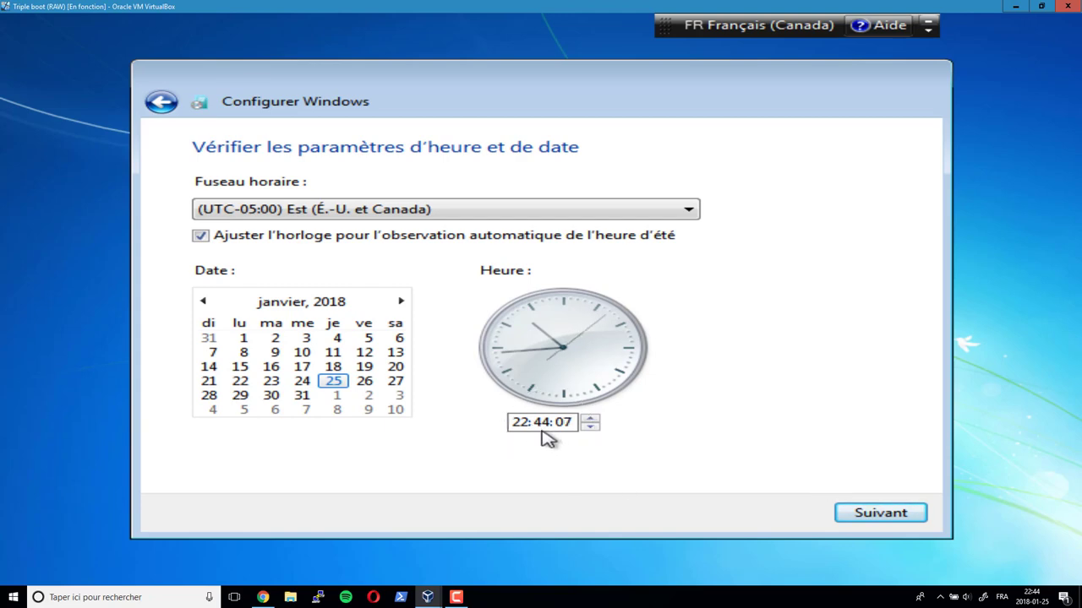
pyautogui.click(883, 513)
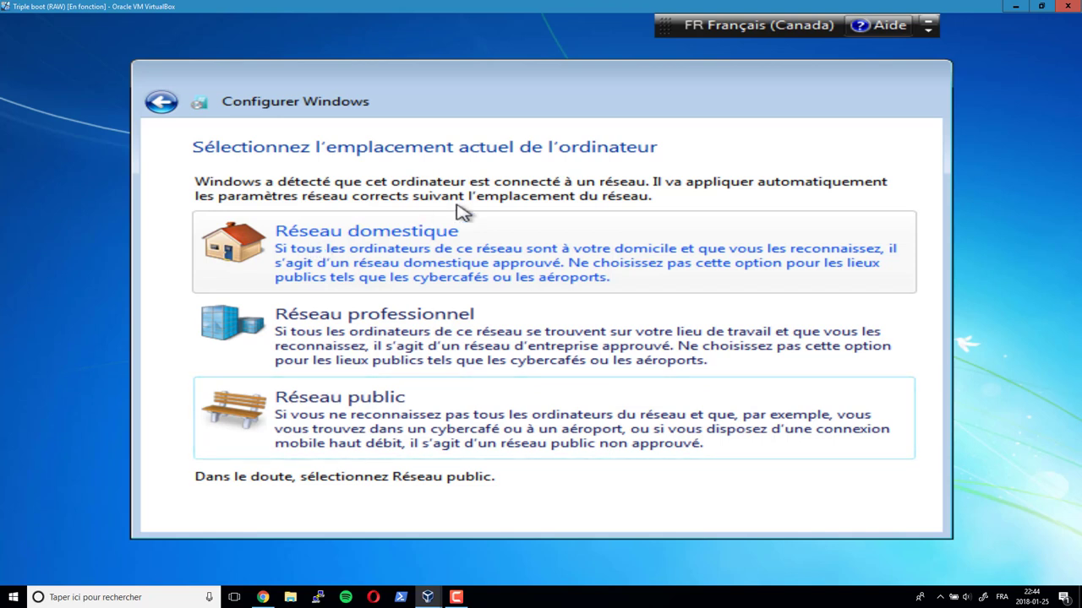
pyautogui.click(324, 249)
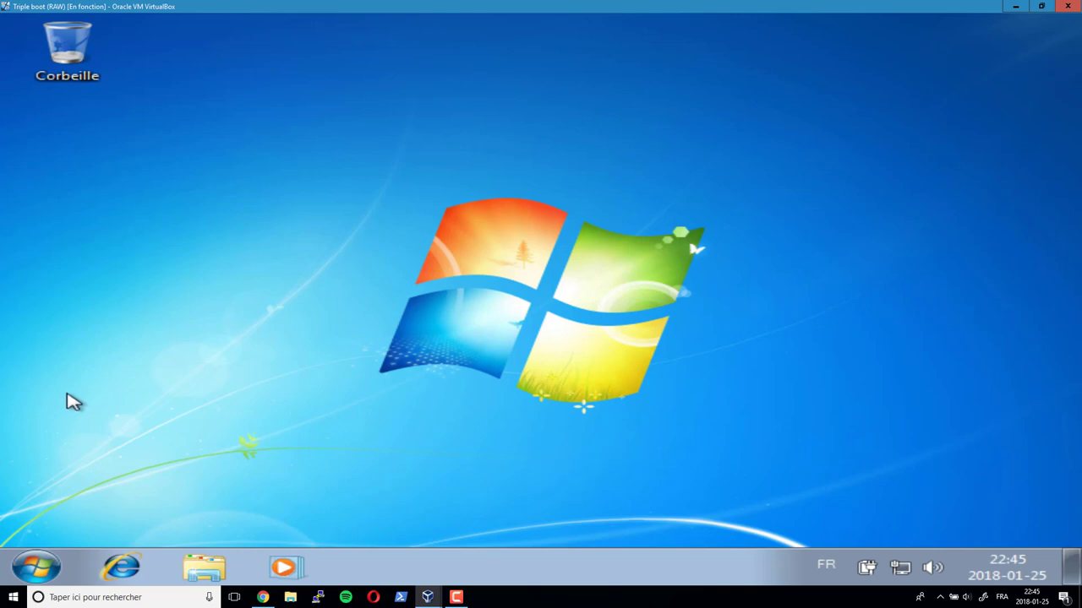
# - Open Device Manager from Ordinateur's properties and check the Intel PRO/1000 network adapter
pyautogui.click(36, 572)
pyautogui.rightClick(450, 322)
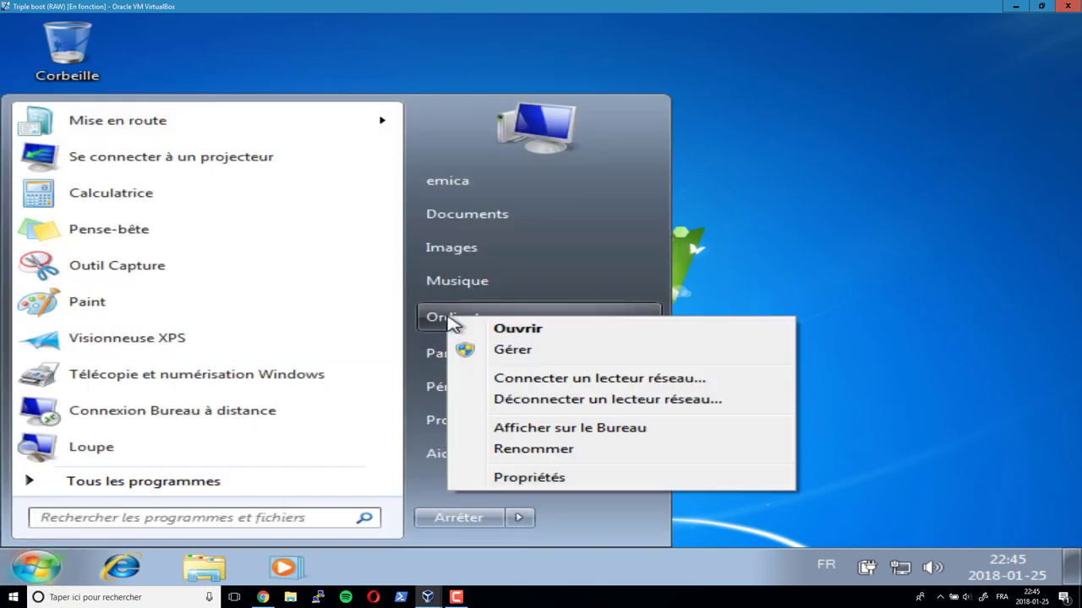
pyautogui.click(517, 479)
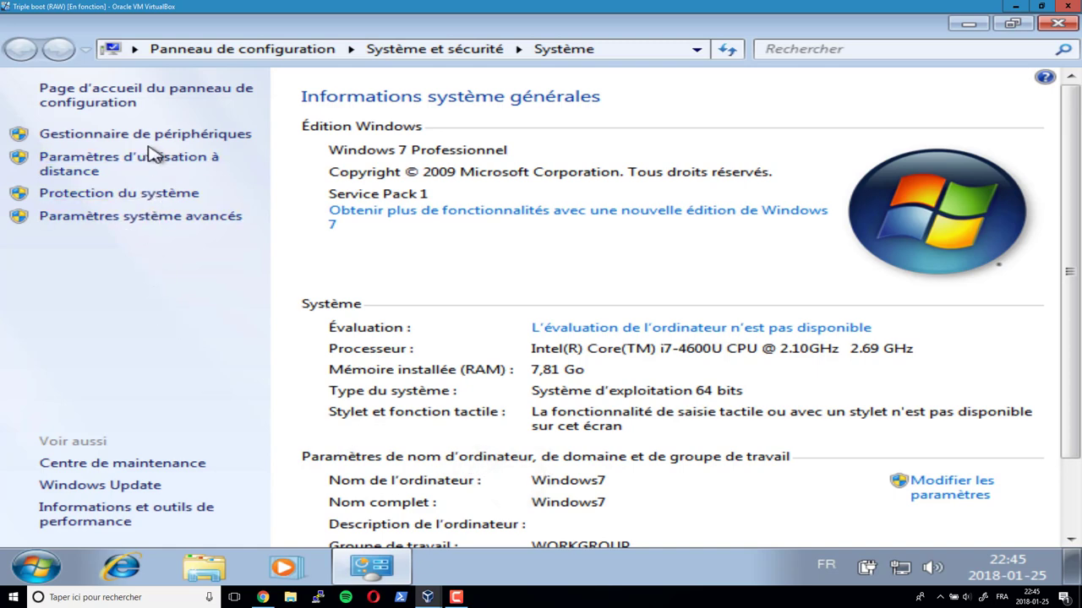
pyautogui.click(150, 138)
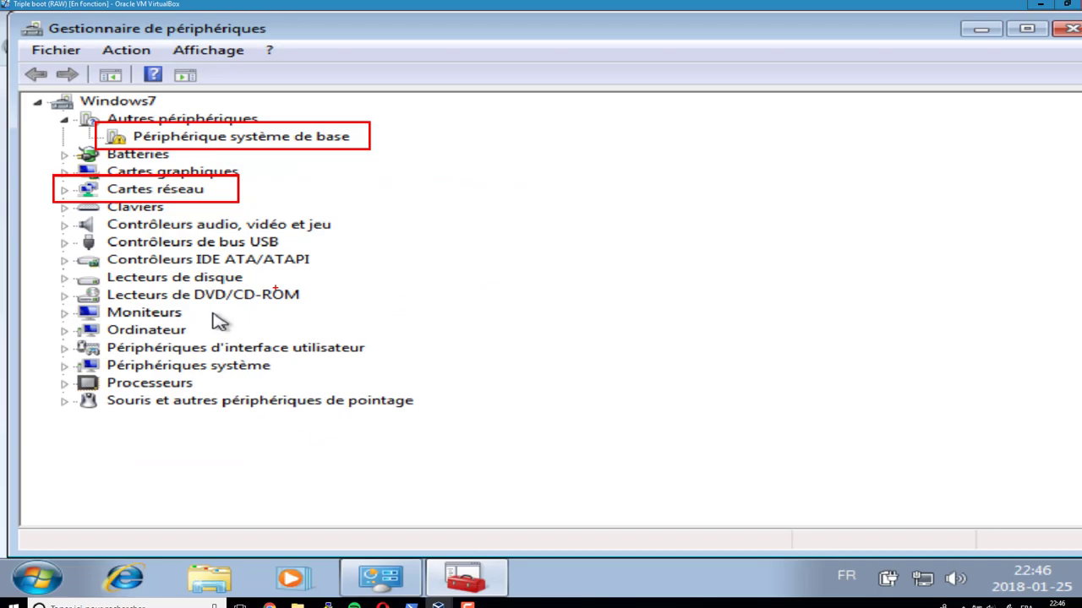
pyautogui.click(61, 187)
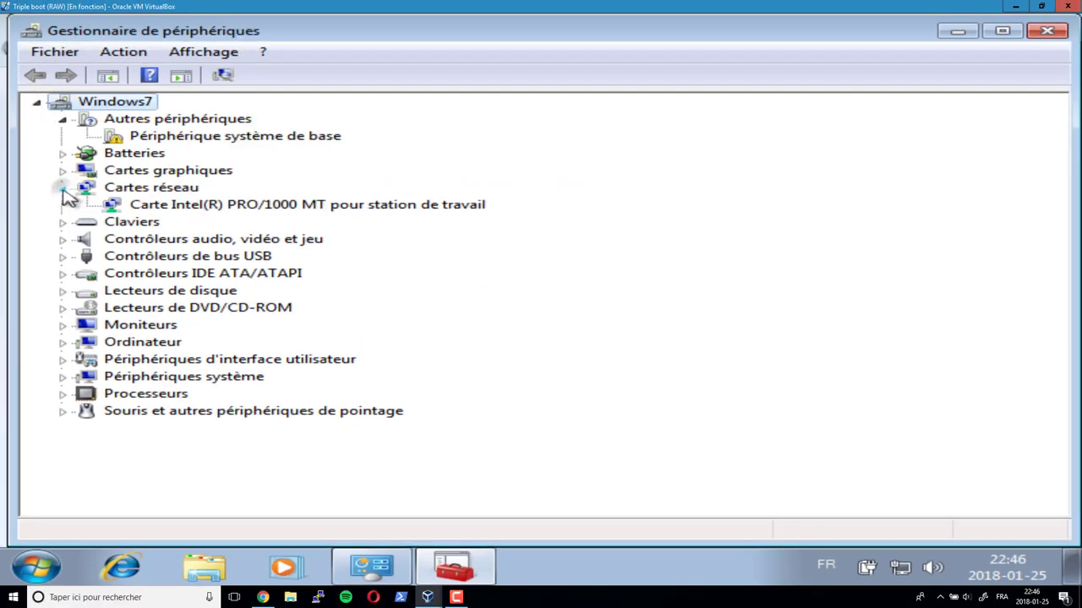
pyautogui.click(182, 206)
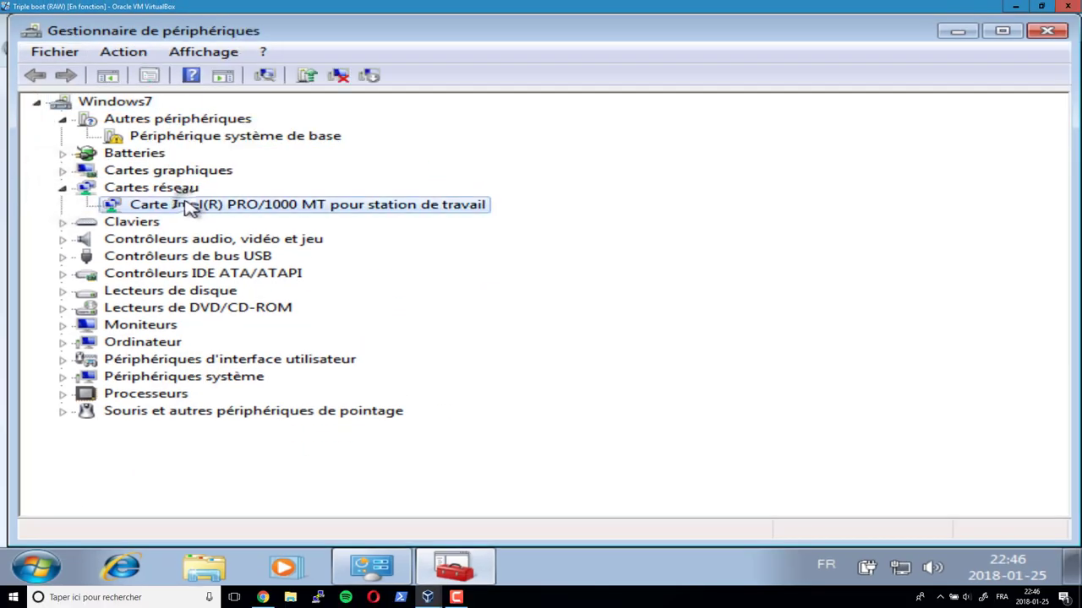
# - Close Device Manager and System Properties, then launch Internet Explorer
pyautogui.click(1046, 31)
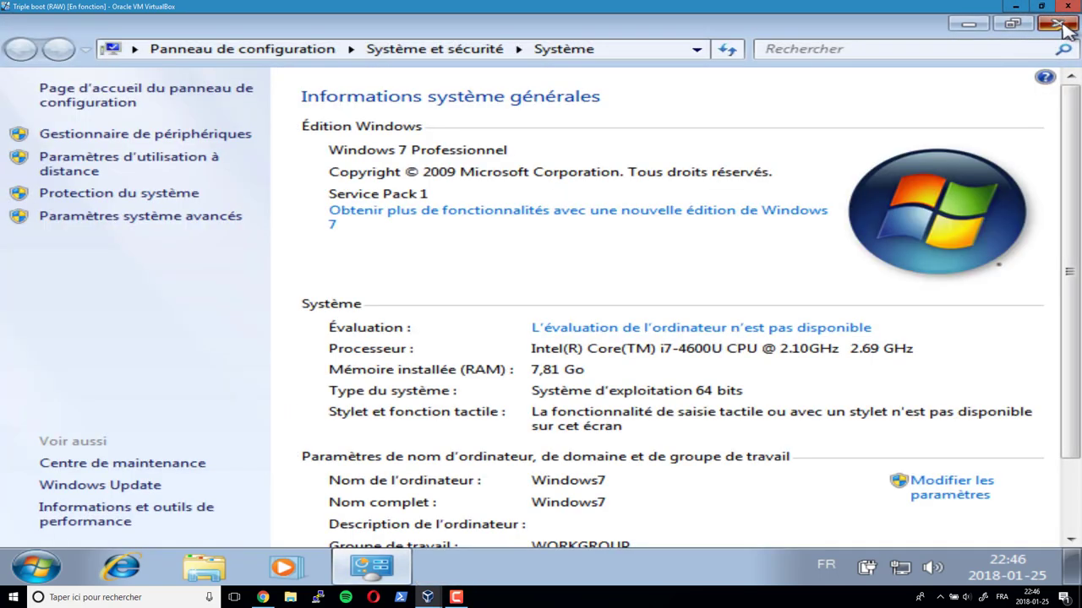
pyautogui.click(1058, 26)
pyautogui.click(146, 554)
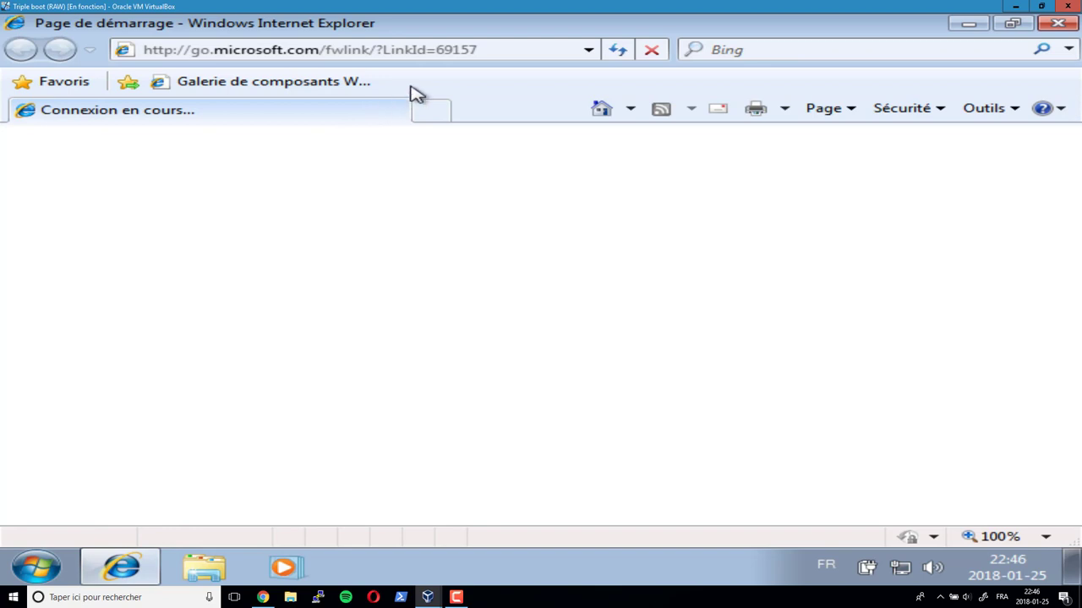
# - Stop the MSN page load, dismiss the IE8 welcome and close the Microsoft support tab
pyautogui.click(652, 50)
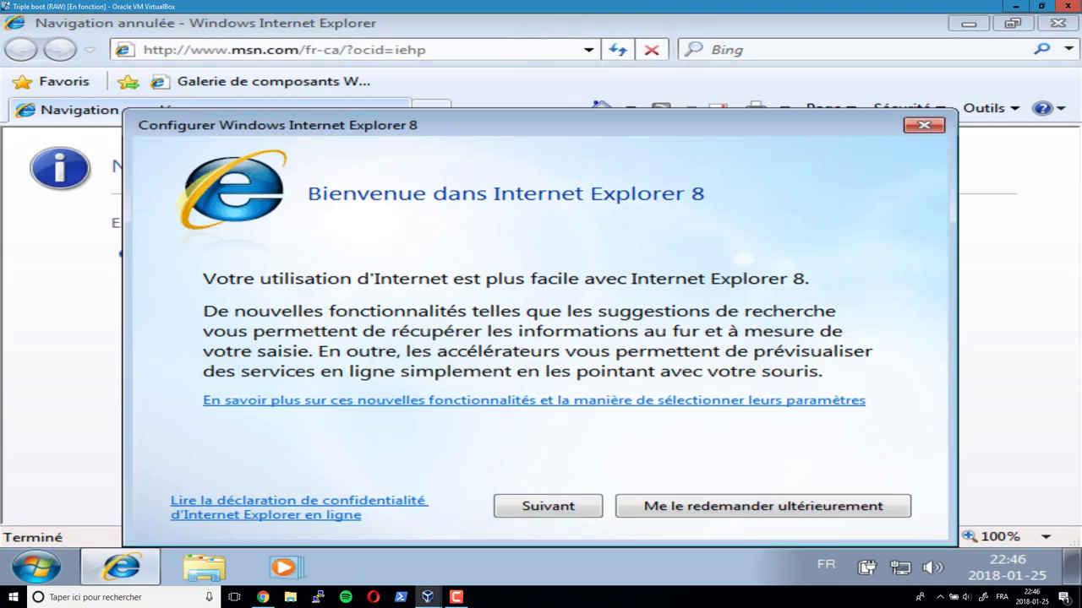
pyautogui.click(751, 507)
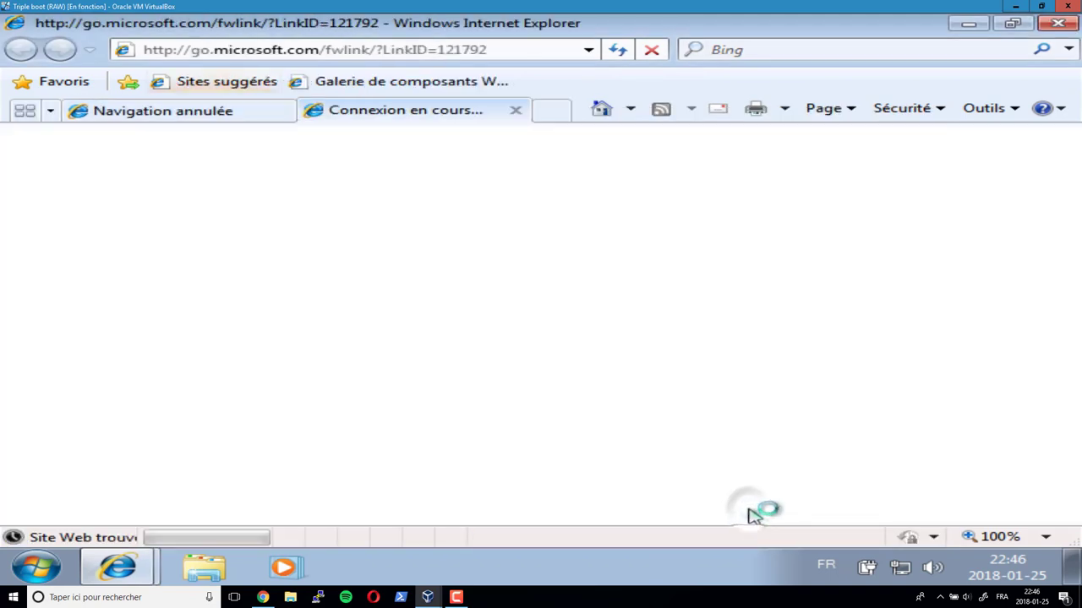
pyautogui.click(513, 111)
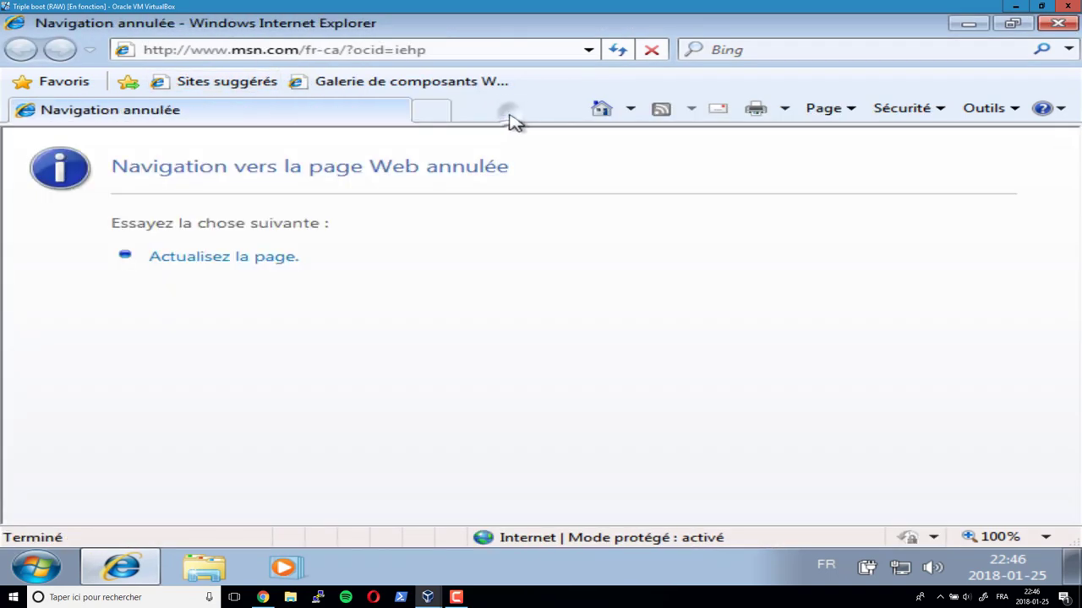
# - Load google.ca in the current tab and again in a new tab
pyautogui.click(430, 49)
pyautogui.write('go')
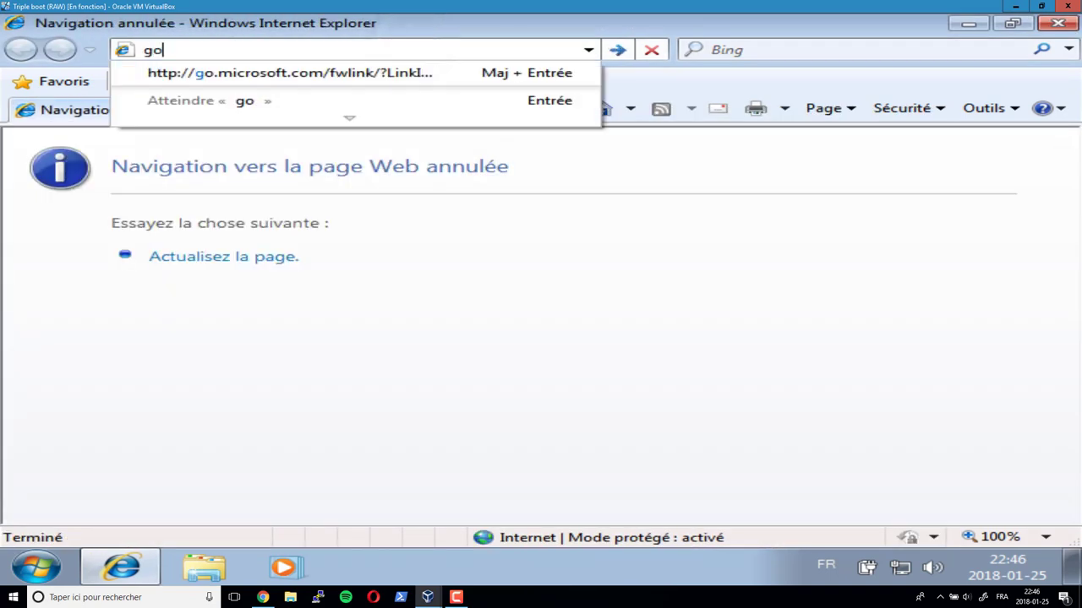
pyautogui.write('ogle.ca')
pyautogui.press('Return')
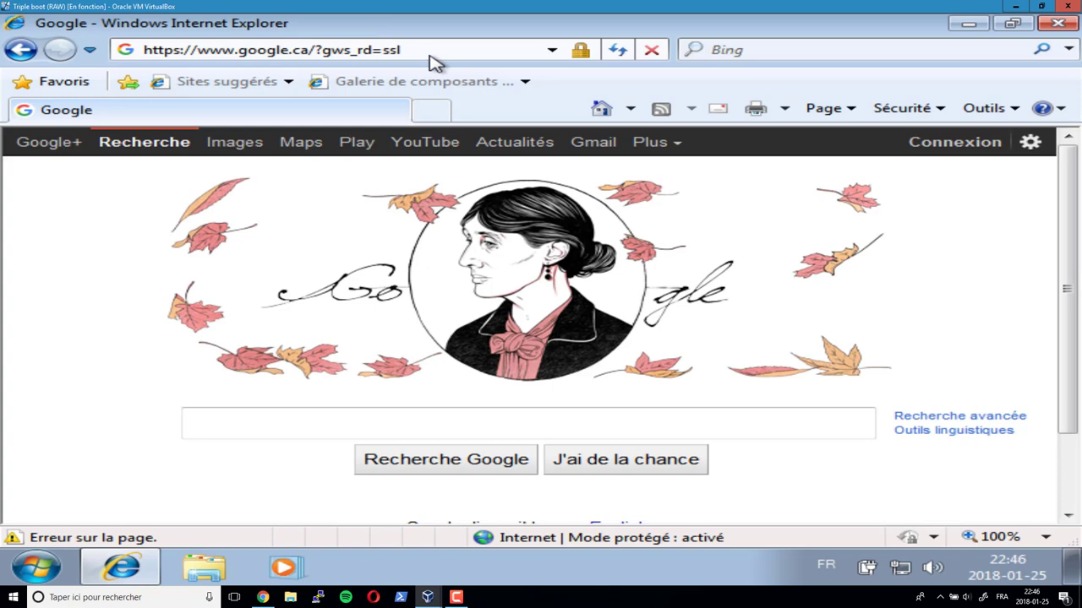
pyautogui.click(427, 110)
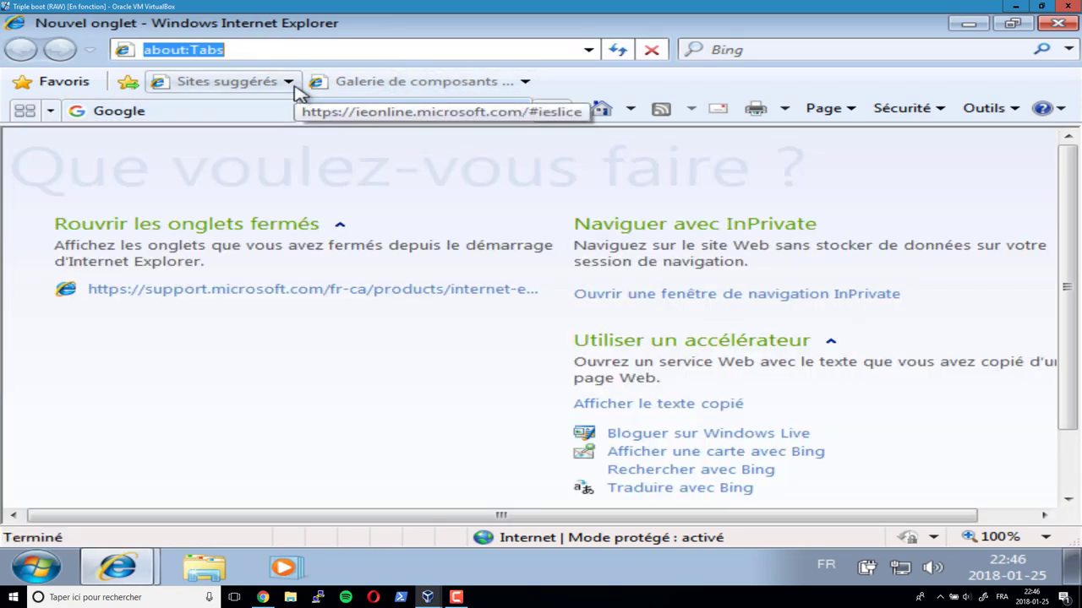
pyautogui.write('google.ca')
pyautogui.press('Return')
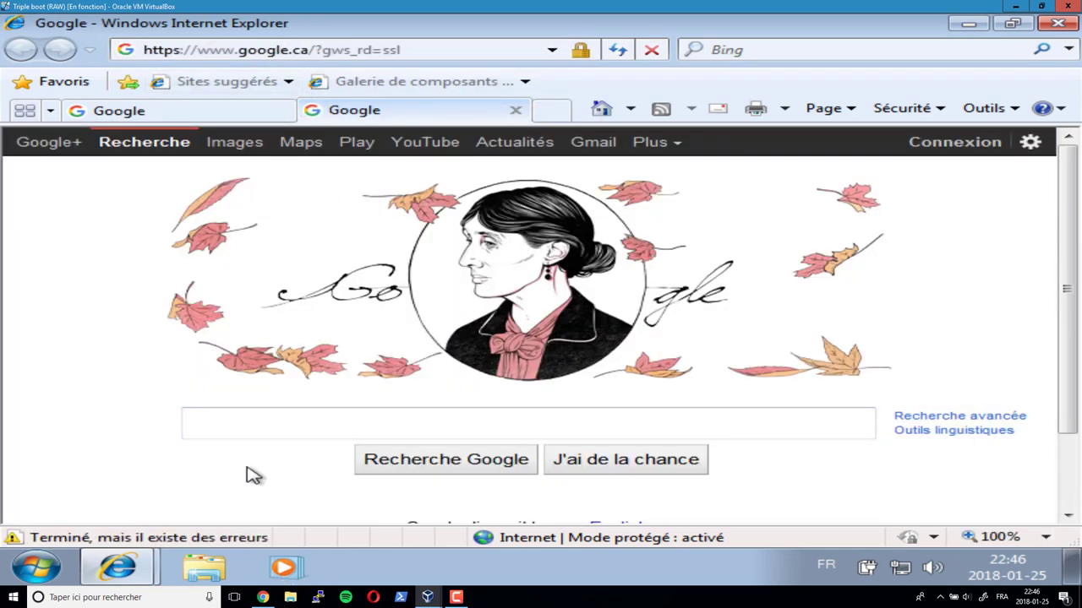
# - Search Google for 'drivers dell latitude' and open the Dell Latitude E6420 support result
pyautogui.click(244, 427)
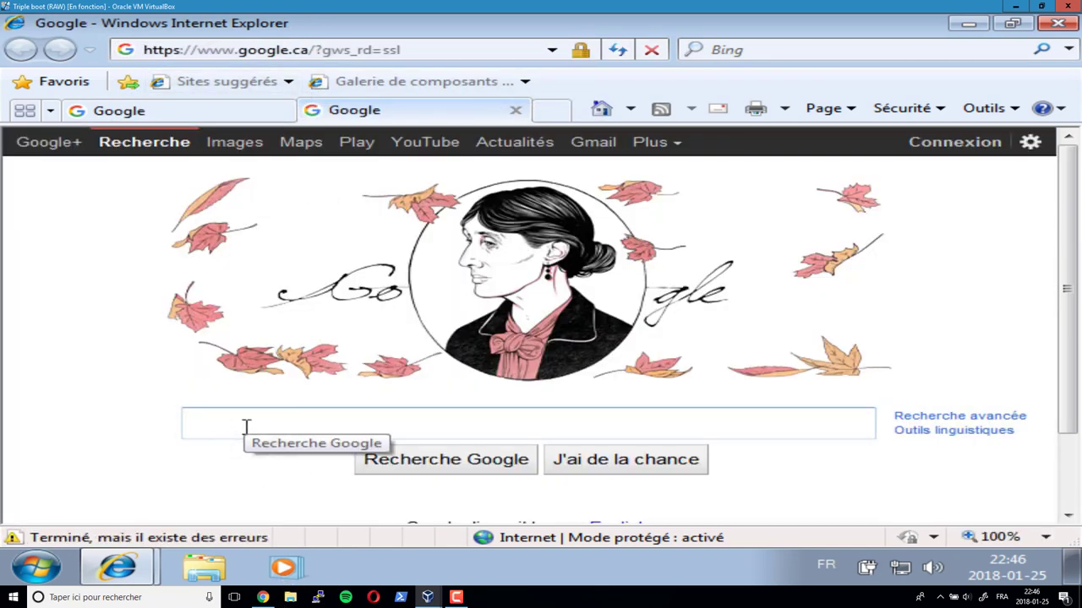
pyautogui.write('drivers dell')
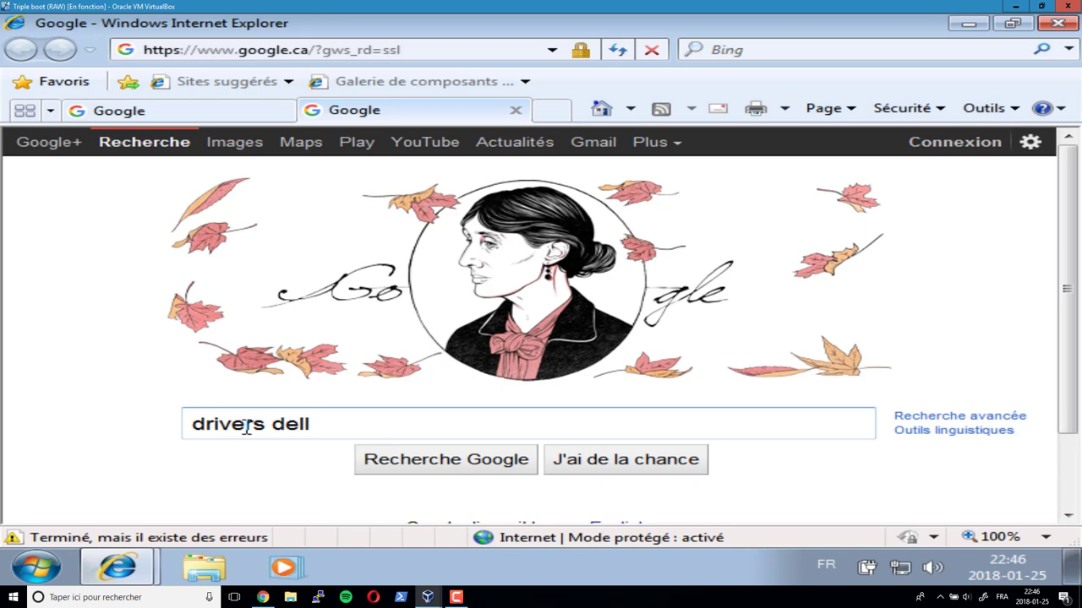
pyautogui.write(' latitude')
pyautogui.press('Return')
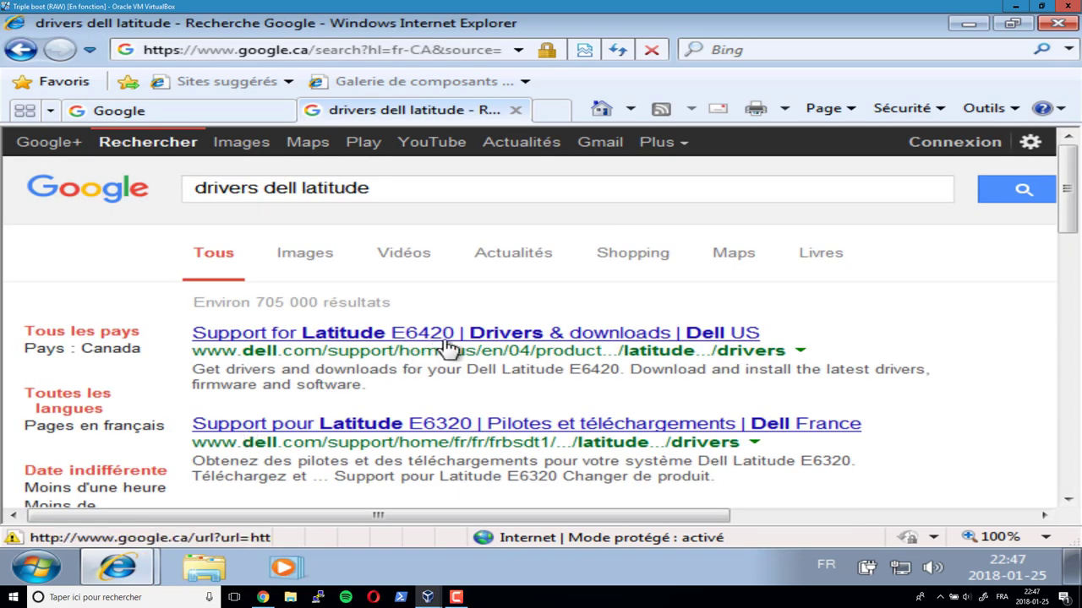
pyautogui.click(506, 338)
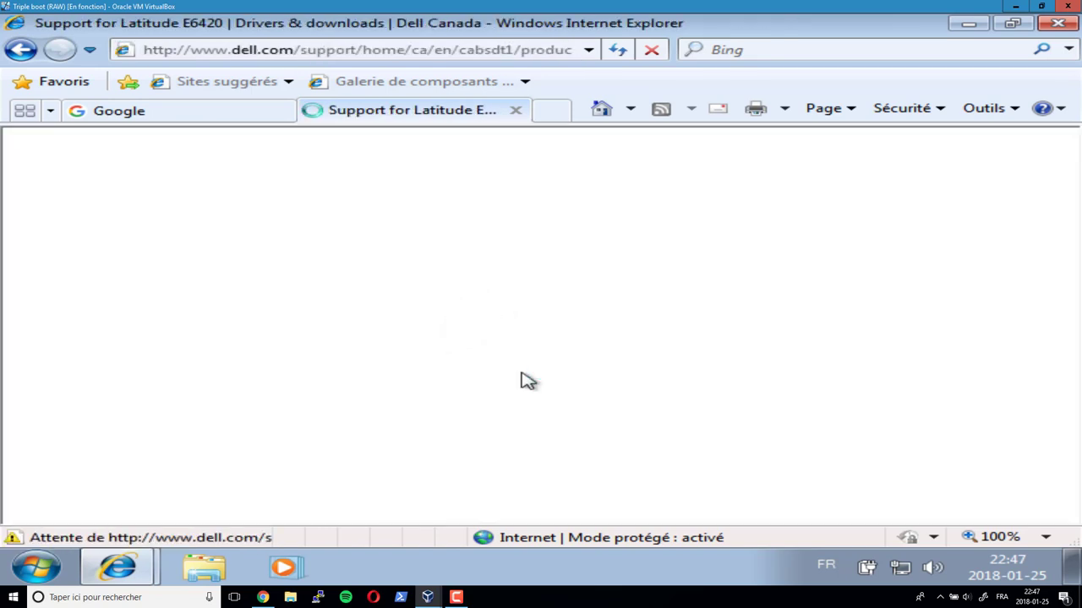
# - Review the E6420 support page, close its tab, and enter 'touslescrivers.com' in Google
pyautogui.scroll(-3, 522, 372)
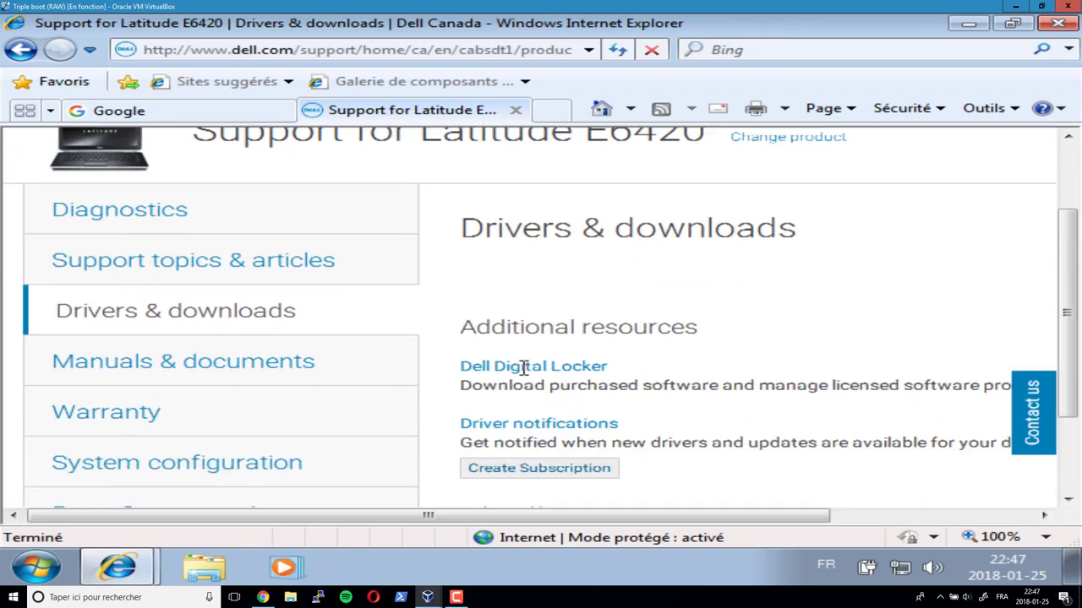
pyautogui.scroll(3, 523, 374)
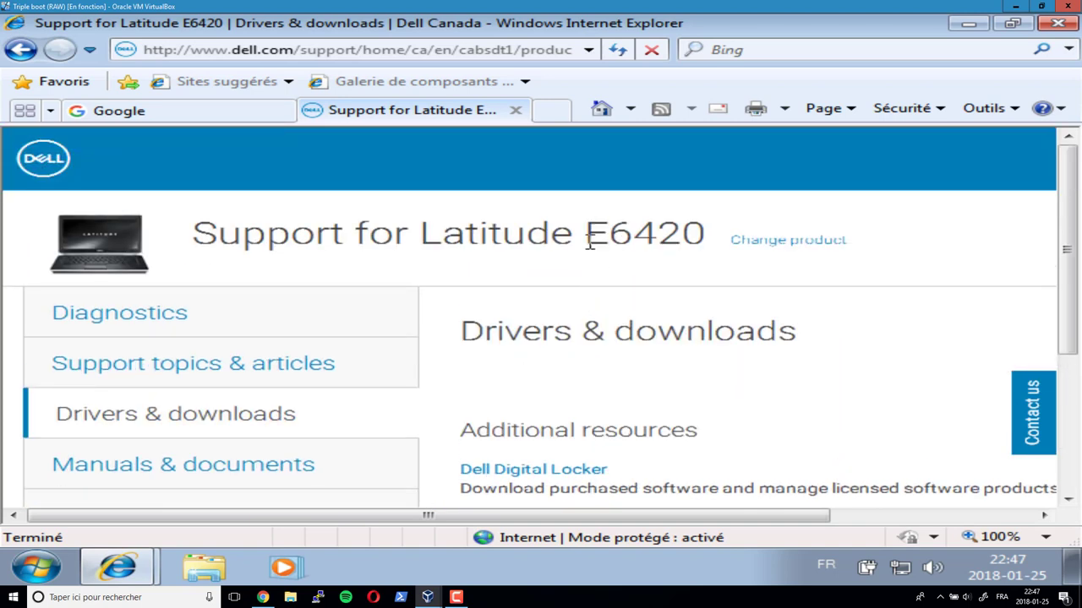
pyautogui.moveTo(586, 235); pyautogui.dragTo(701, 235)
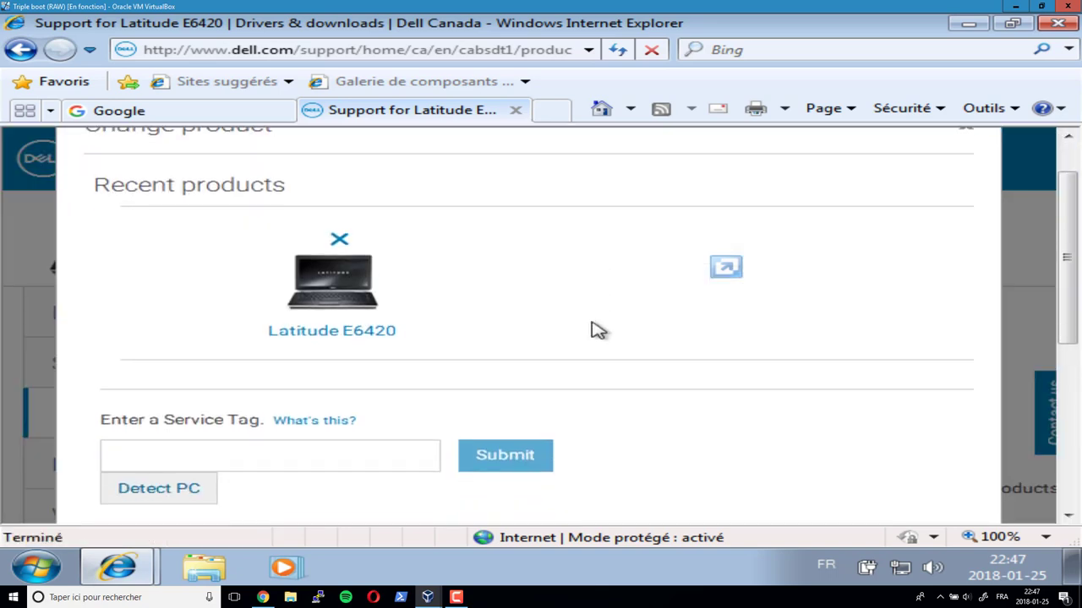
pyautogui.scroll(-3, 596, 329)
pyautogui.click(230, 221)
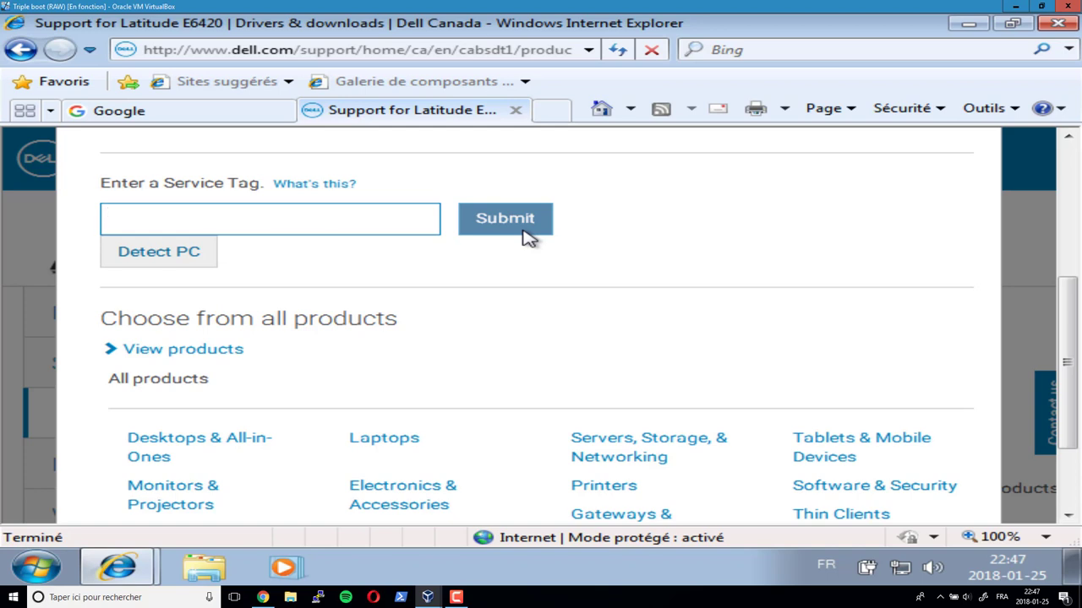
pyautogui.click(516, 110)
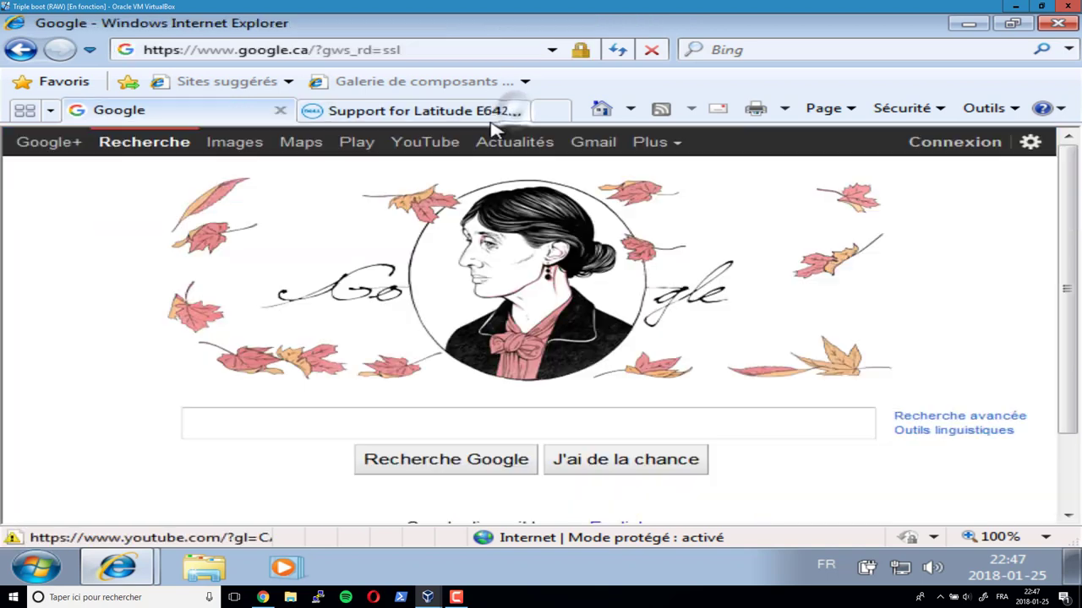
pyautogui.click(278, 430)
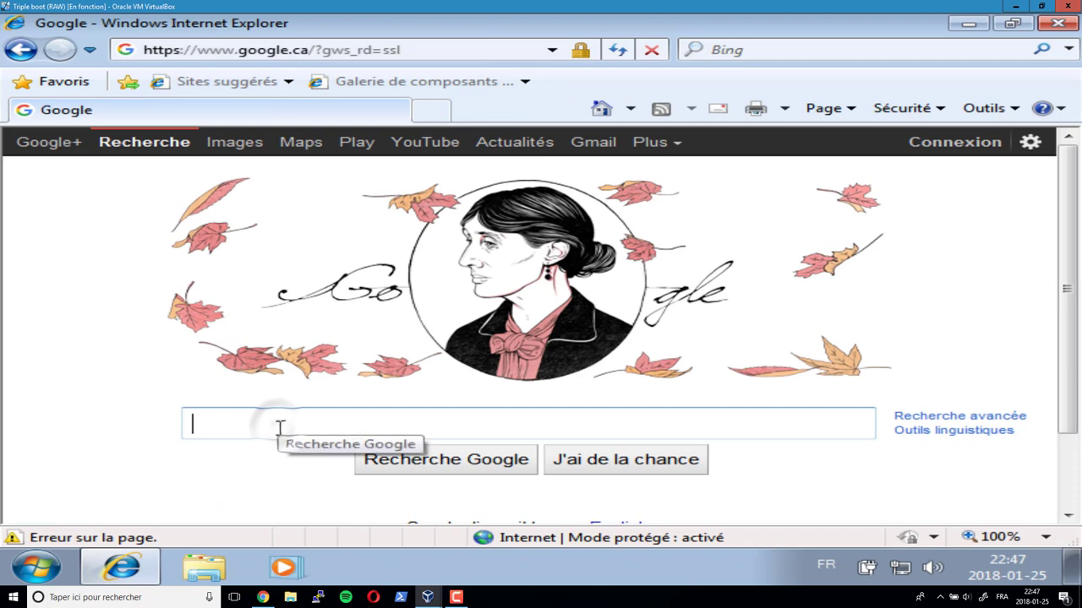
pyautogui.write('tous')
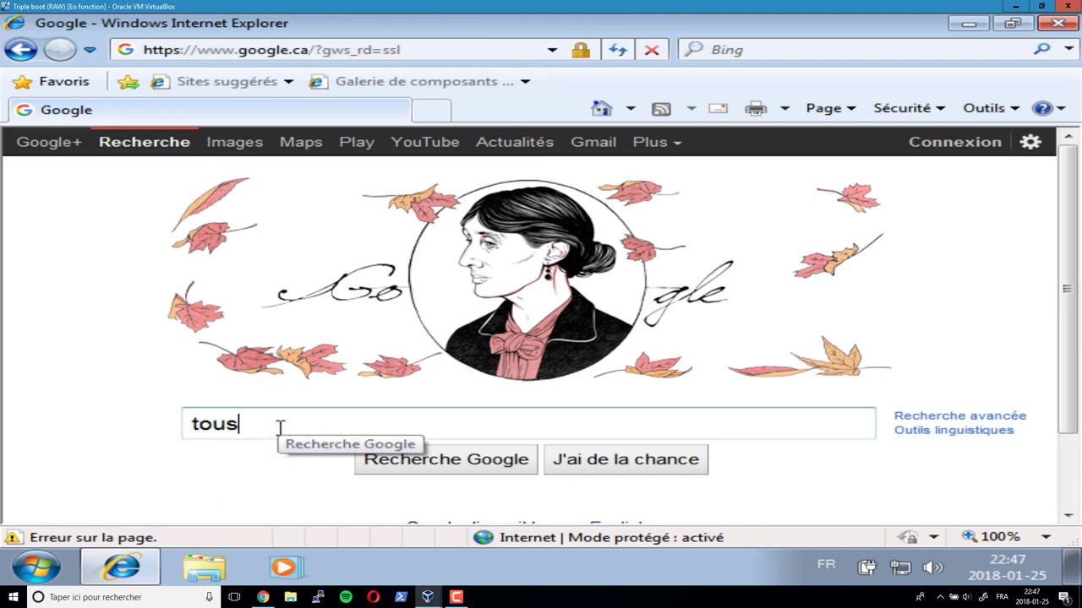
pyautogui.write('lescrivers')
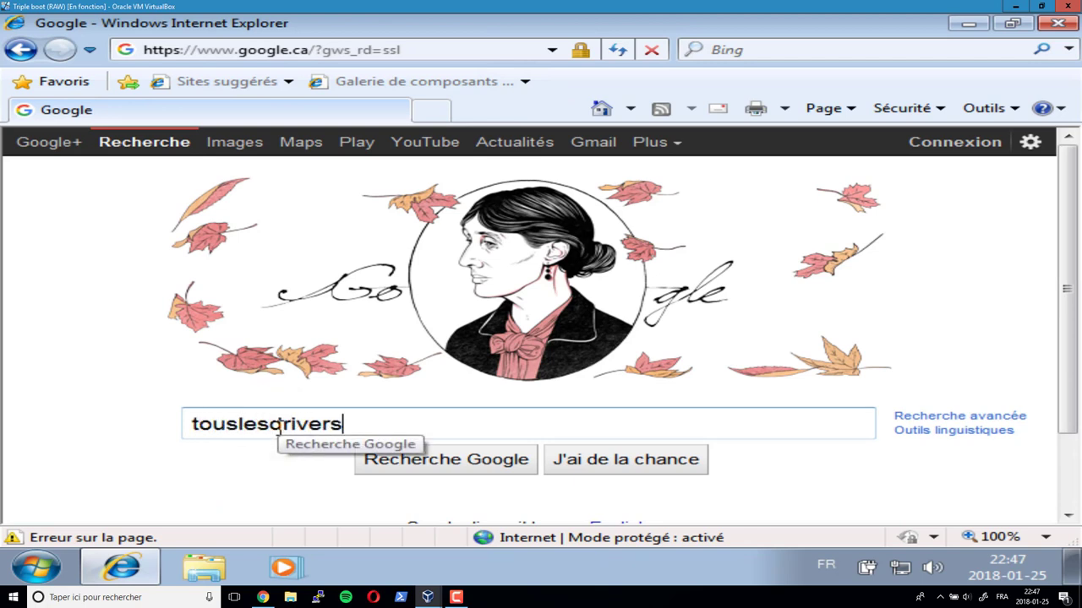
pyautogui.write('.com')
# - Open TousLesDrivers.com from the results and run the Mes Drivers detection tool, allowing it in UAC
pyautogui.press('Return')
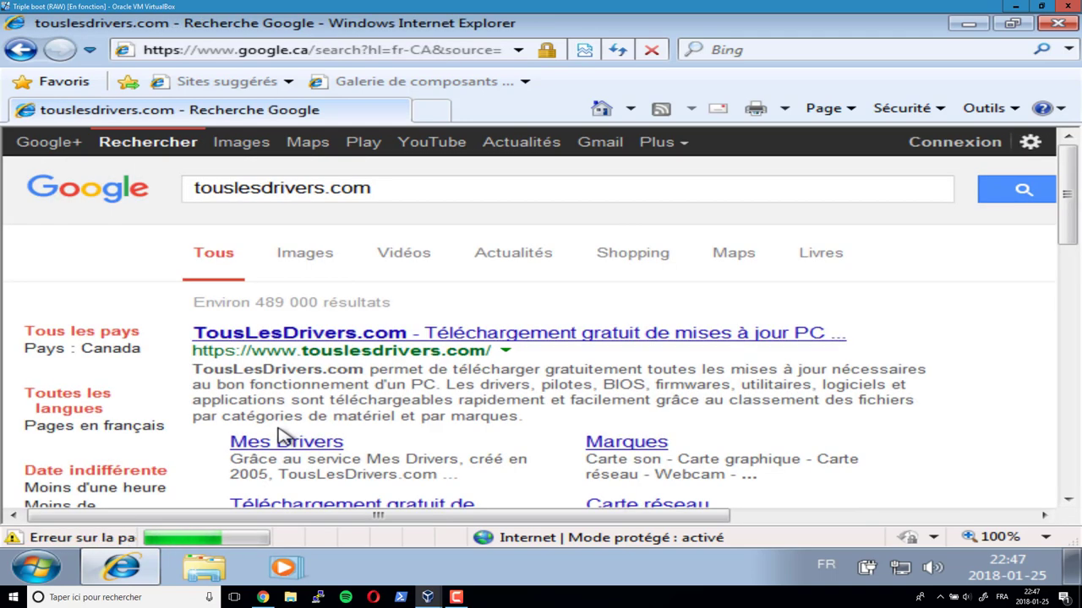
pyautogui.click(312, 350)
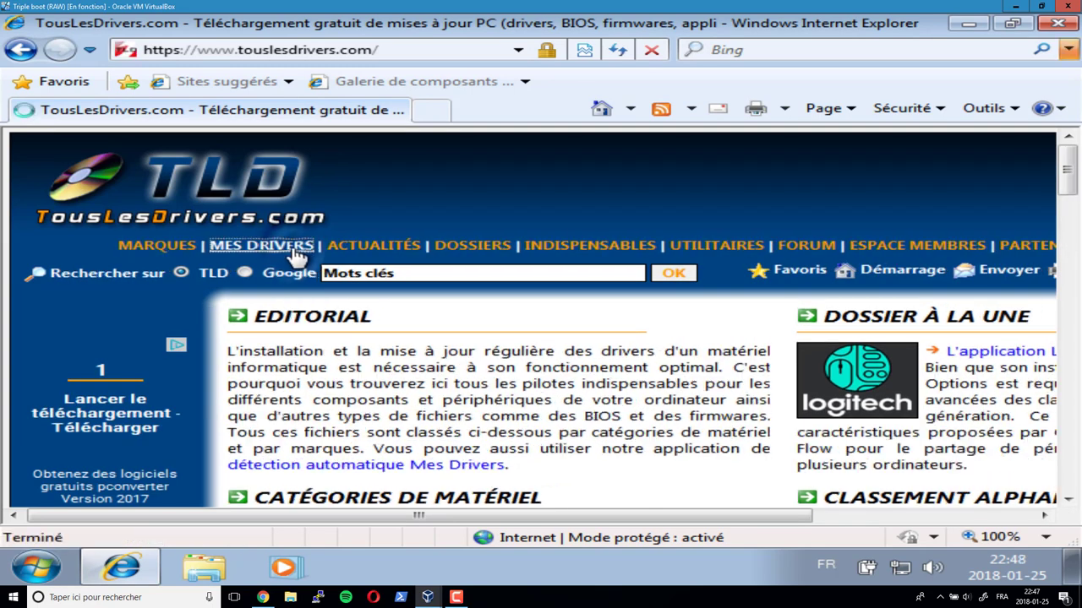
pyautogui.click(297, 256)
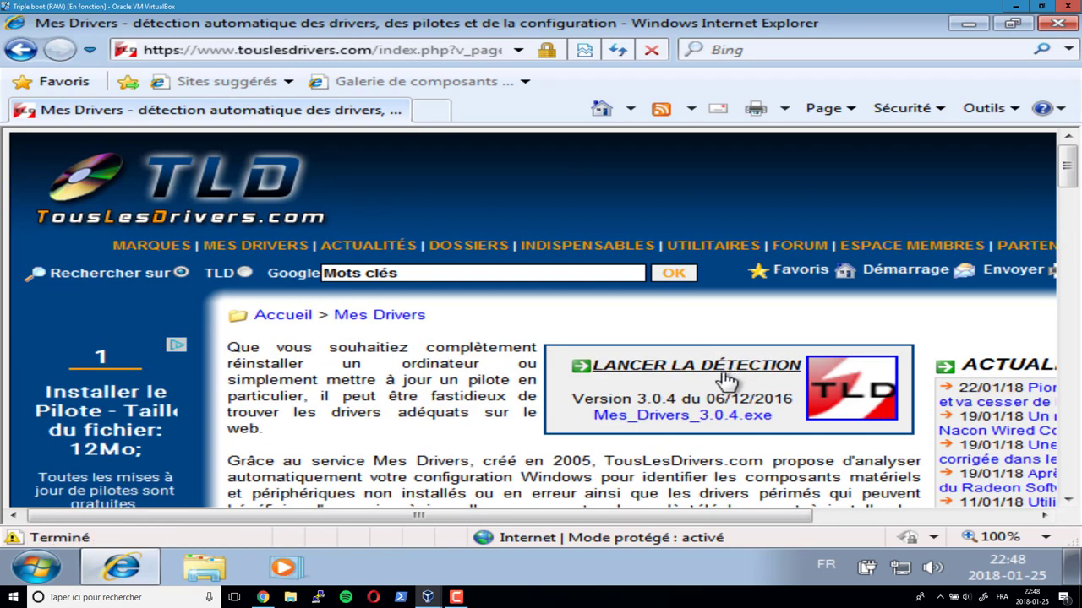
pyautogui.click(724, 374)
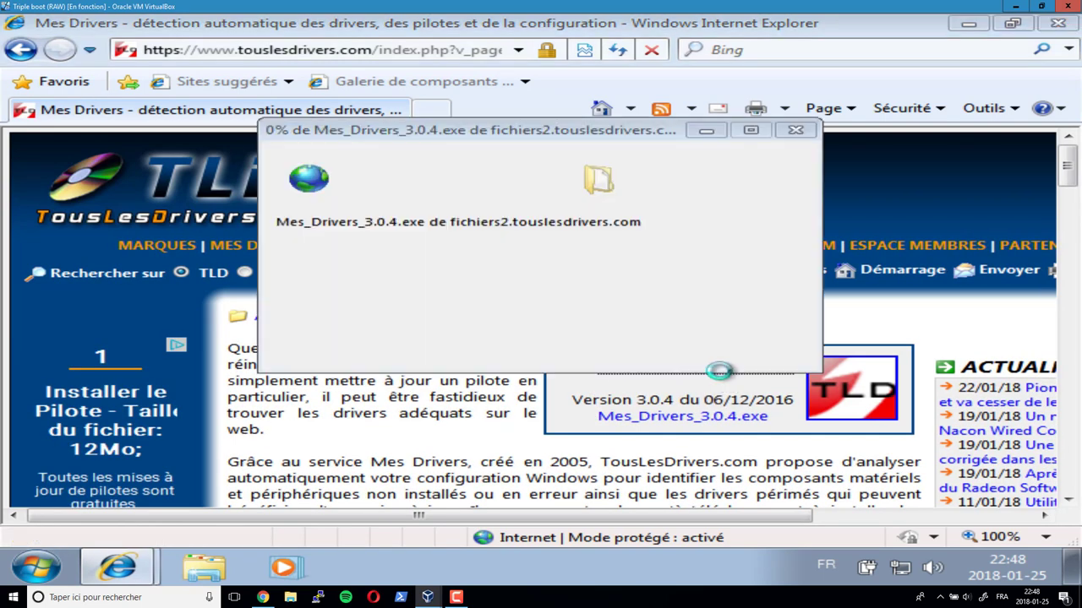
pyautogui.click(514, 305)
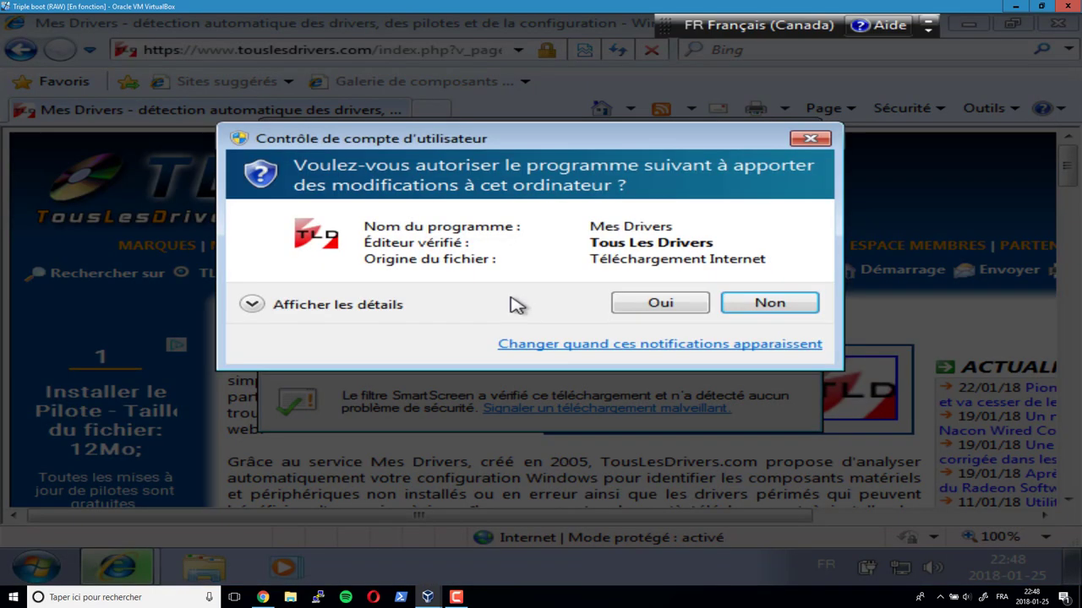
pyautogui.click(657, 301)
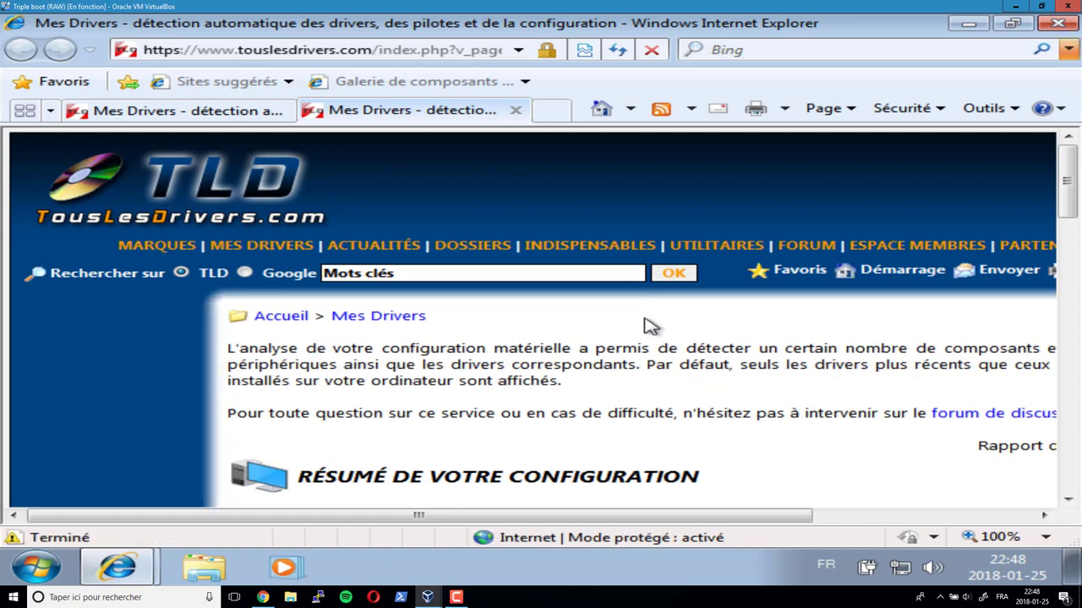
# - Review the detected configuration summary, noting the Oracle VirtualBox motherboard
pyautogui.scroll(-5, 649, 326)
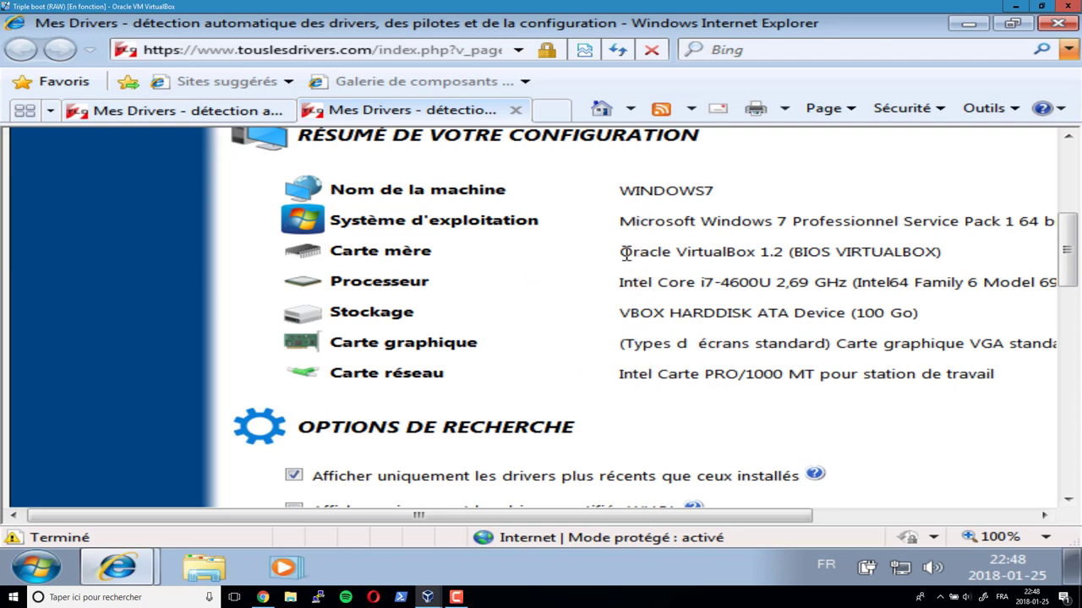
pyautogui.moveTo(621, 252); pyautogui.dragTo(783, 253)
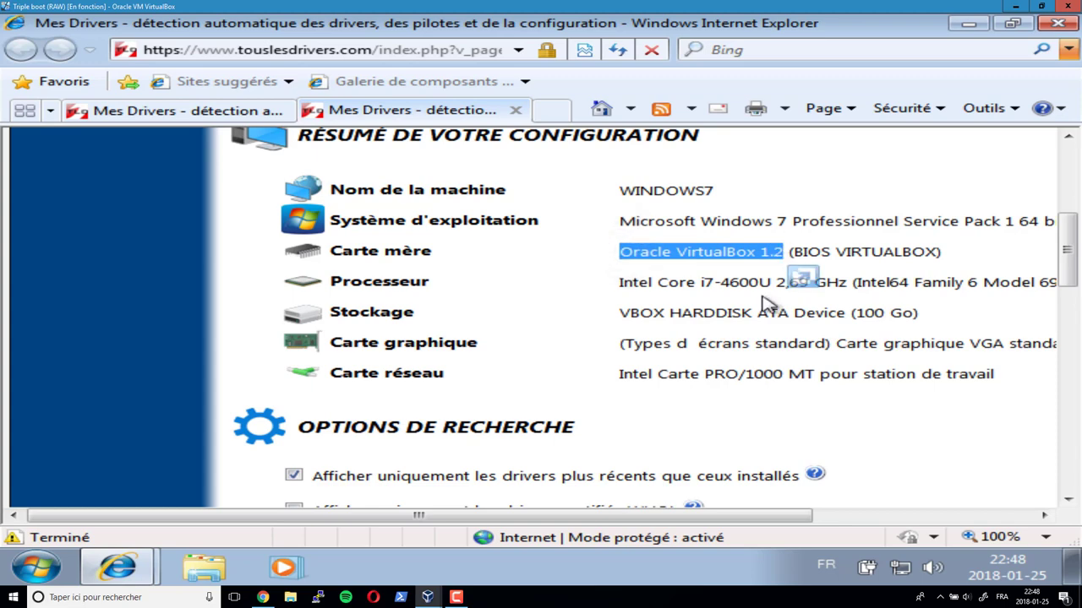
pyautogui.click(668, 309)
pyautogui.scroll(-2, 627, 334)
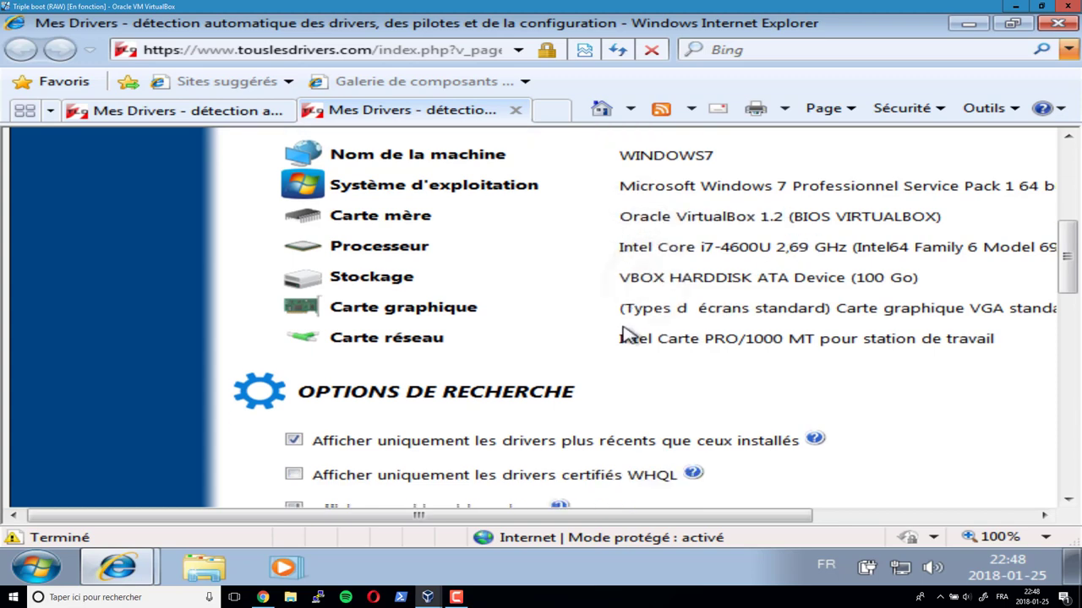
pyautogui.scroll(-5, 642, 309)
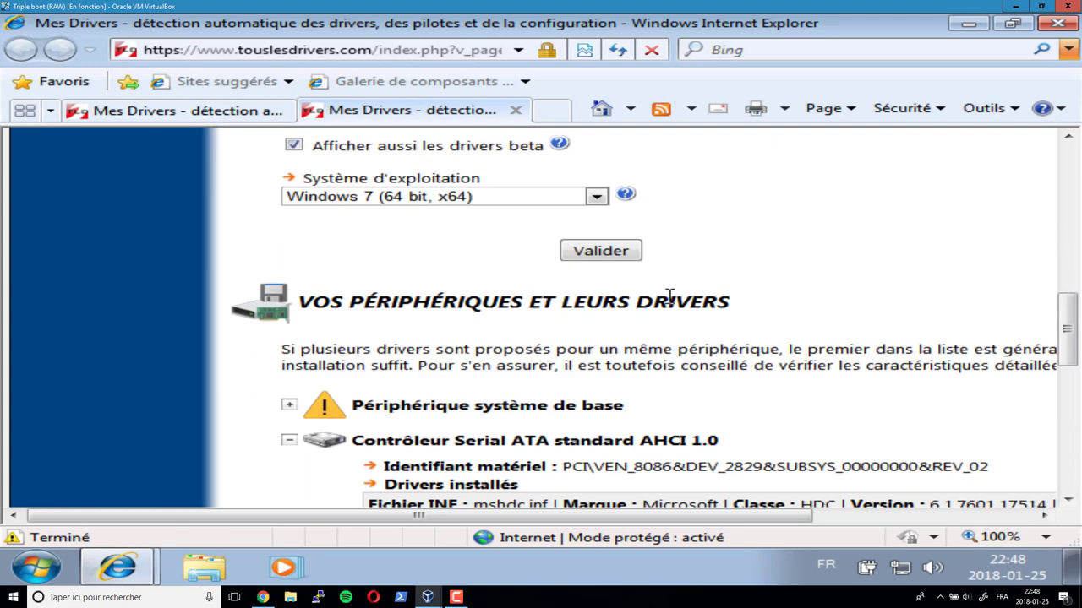
pyautogui.scroll(-3, 673, 305)
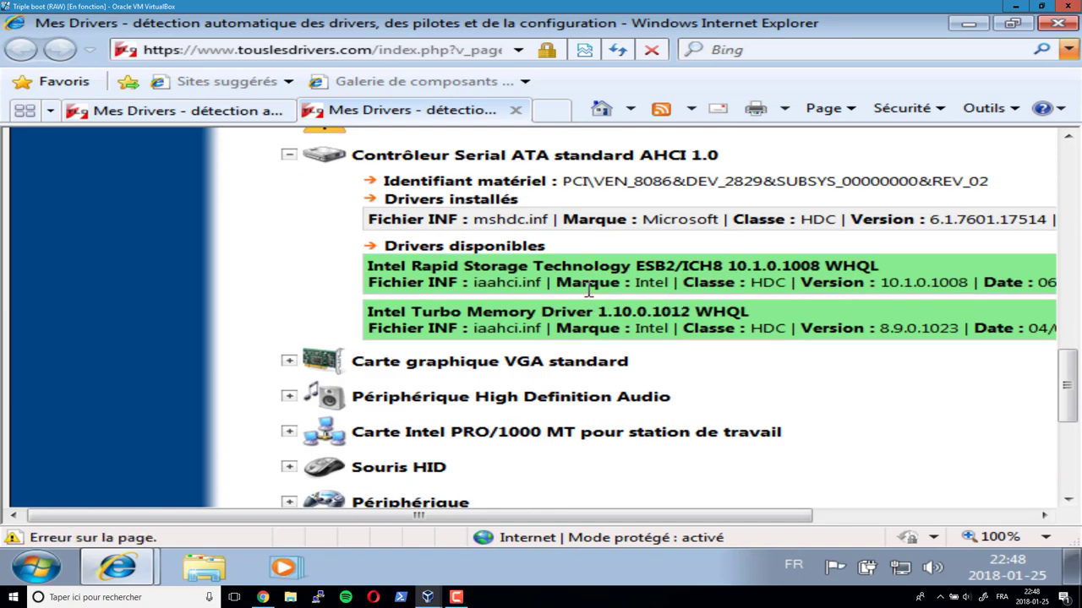
pyautogui.scroll(1, 591, 295)
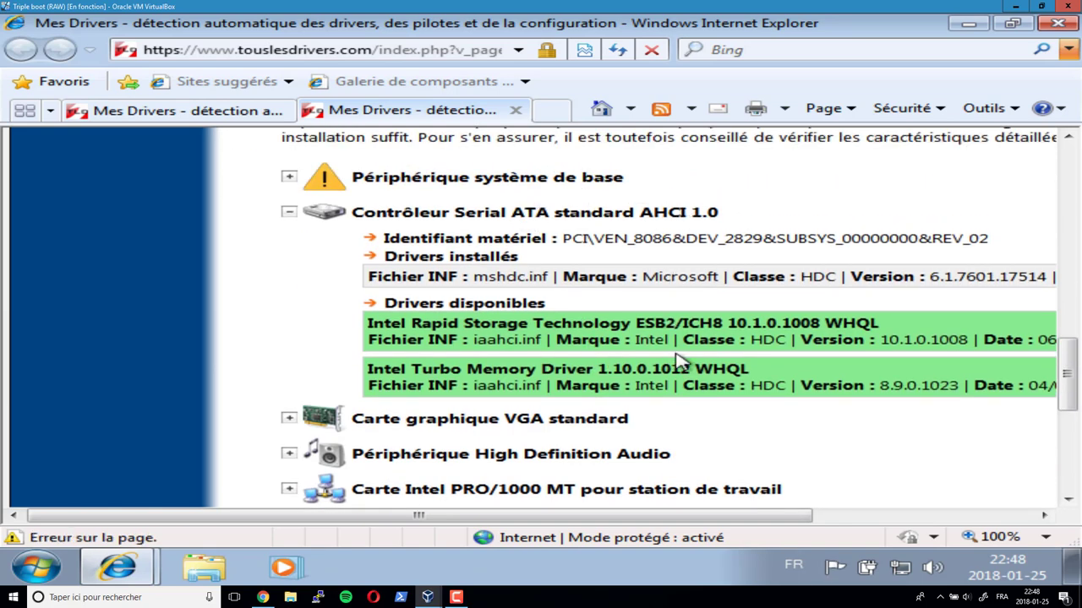
pyautogui.scroll(-1, 667, 441)
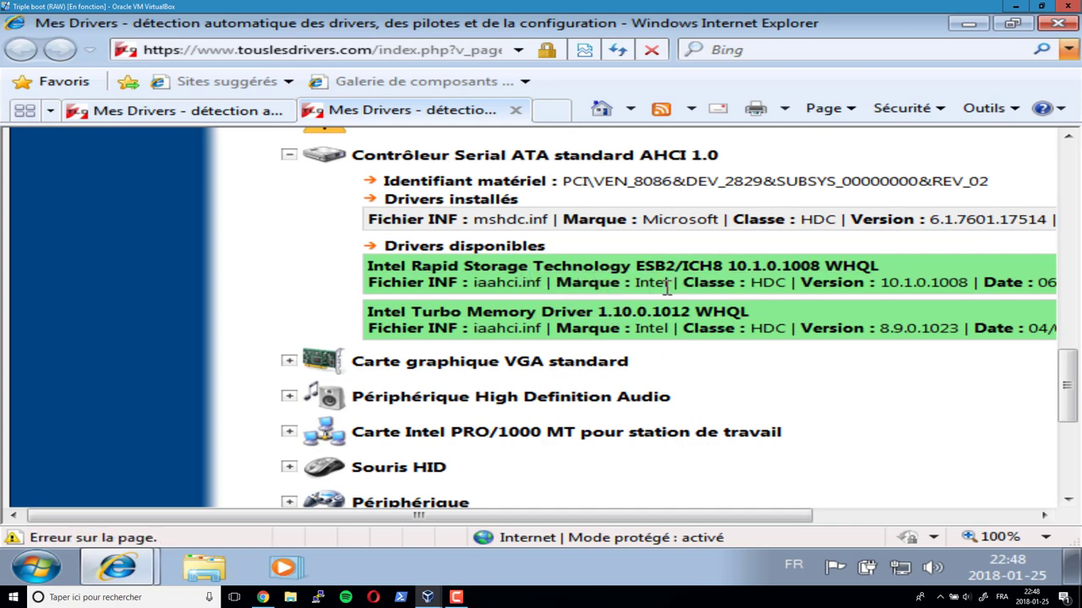
pyautogui.scroll(2, 507, 296)
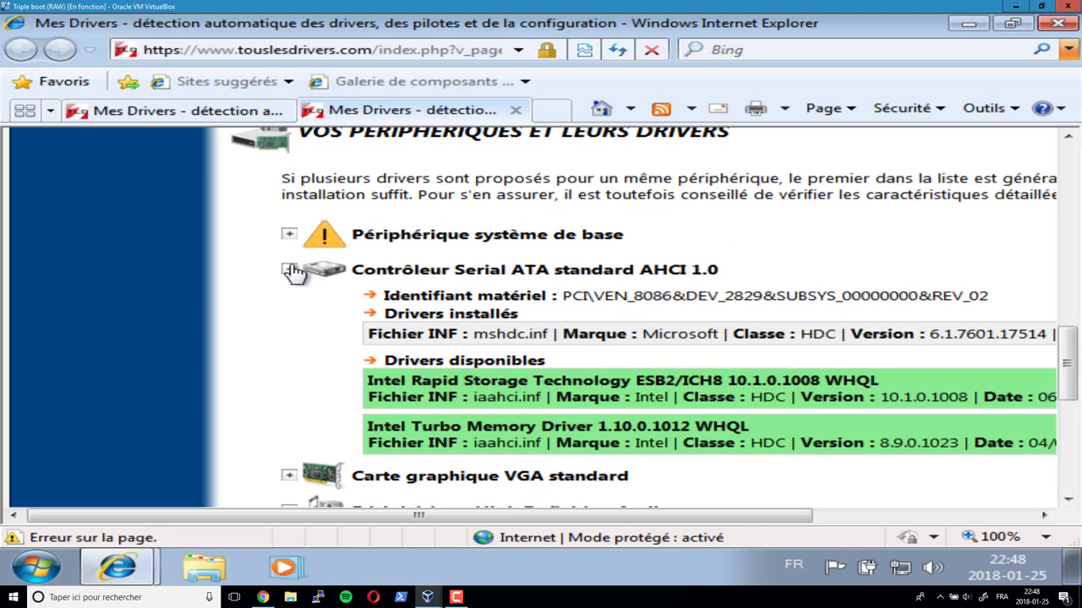
# - Collapse the SATA controller, confirm Périphérique système de base has no driver, and close Internet Explorer
pyautogui.click(289, 270)
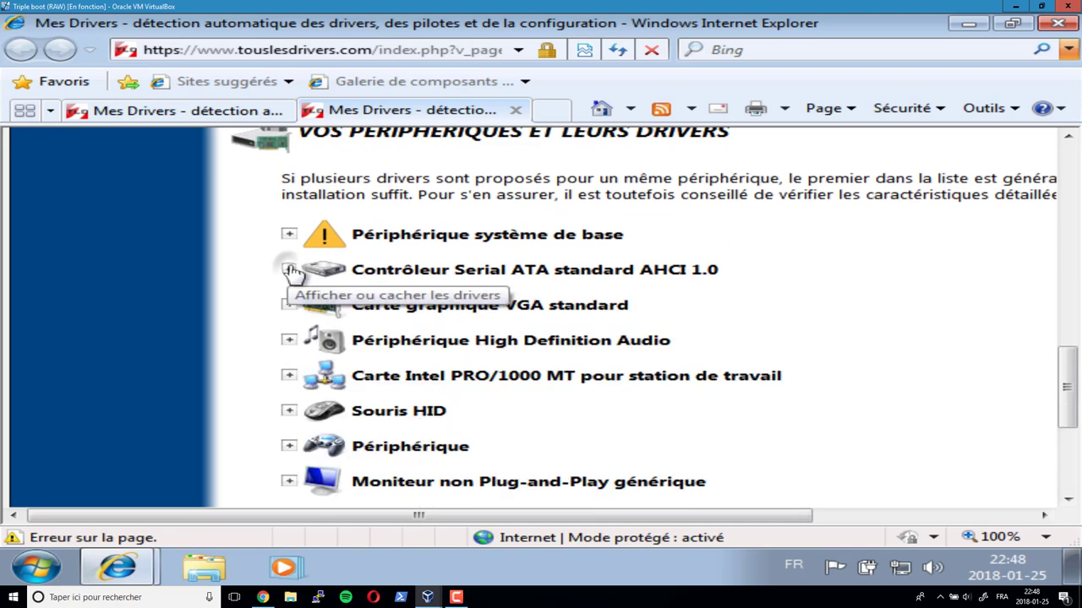
pyautogui.click(551, 237)
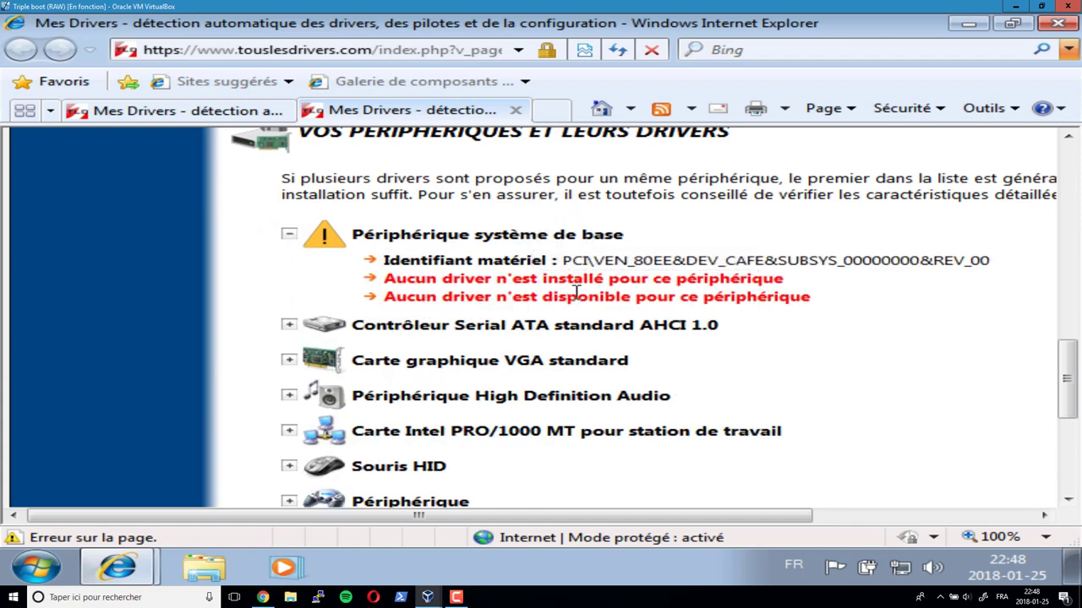
pyautogui.moveTo(1002, 263); pyautogui.dragTo(586, 262)
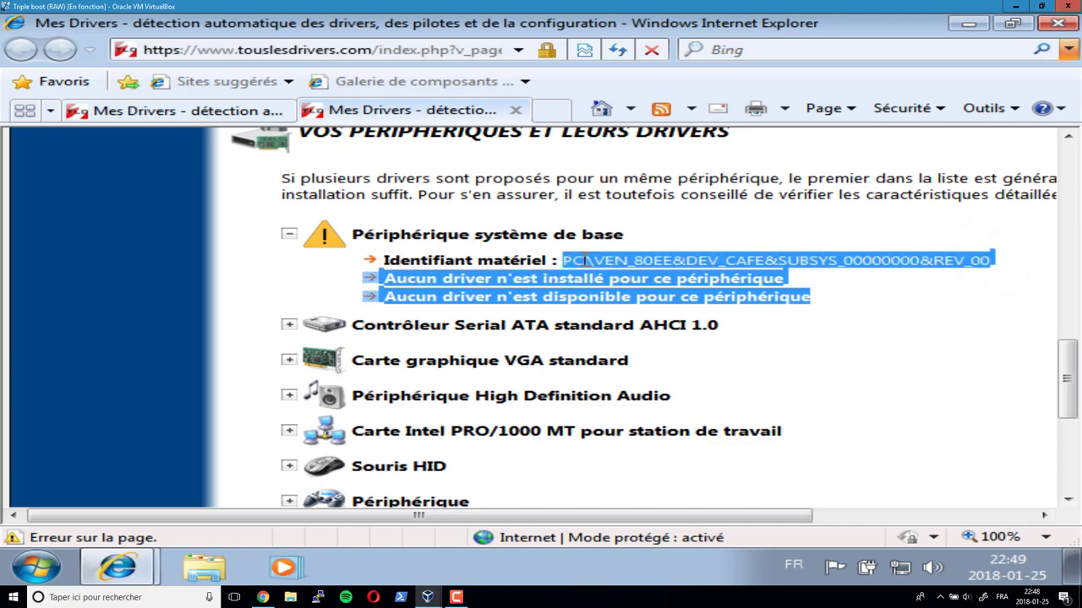
pyautogui.click(681, 306)
pyautogui.scroll(-3, 673, 296)
pyautogui.scroll(-5, 676, 302)
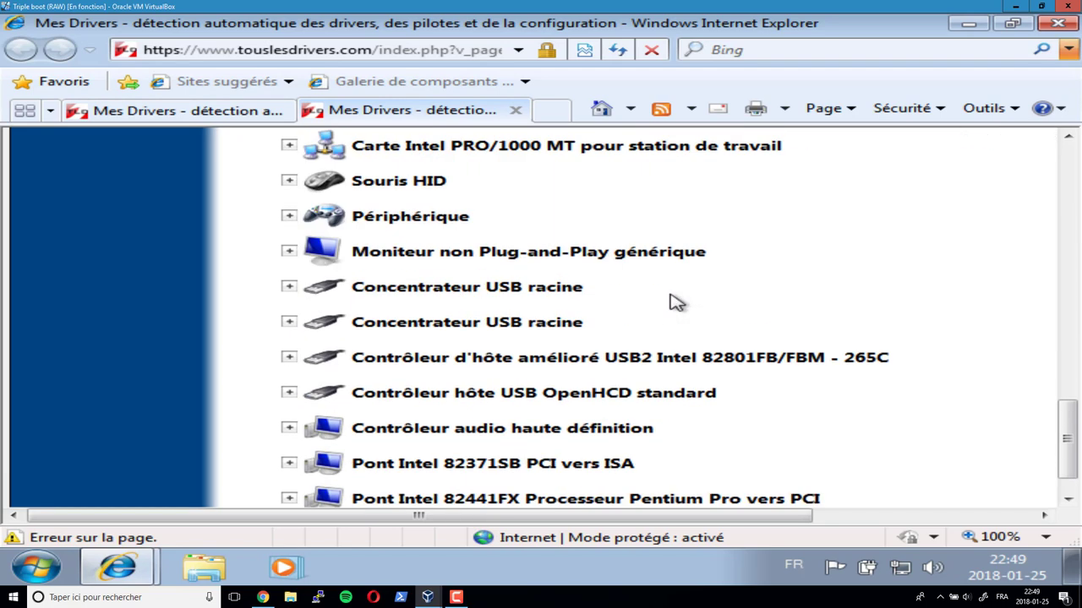
pyautogui.scroll(15, 667, 300)
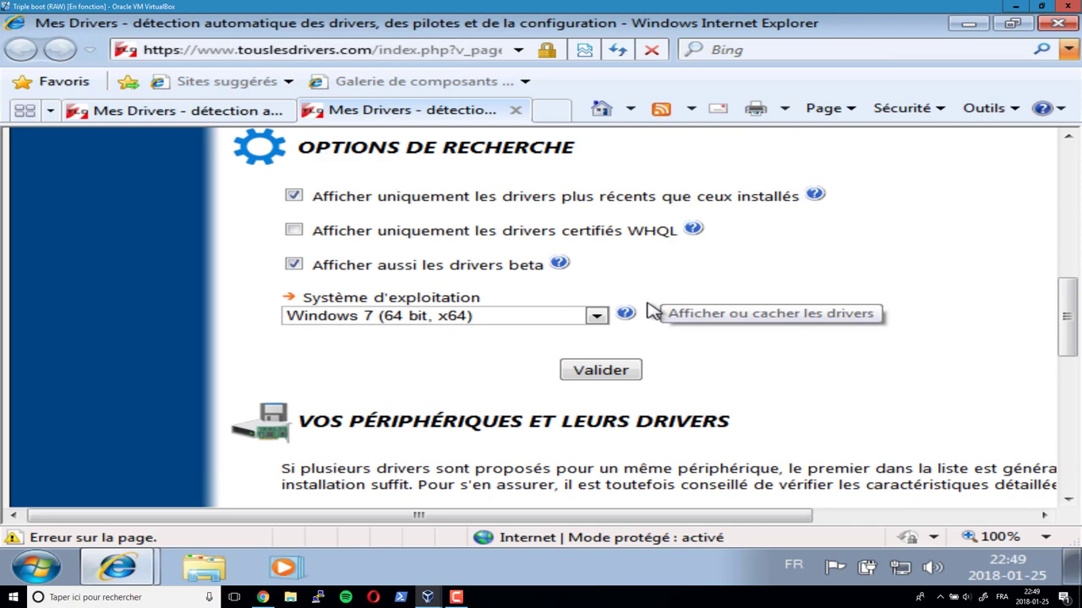
pyautogui.click(1057, 23)
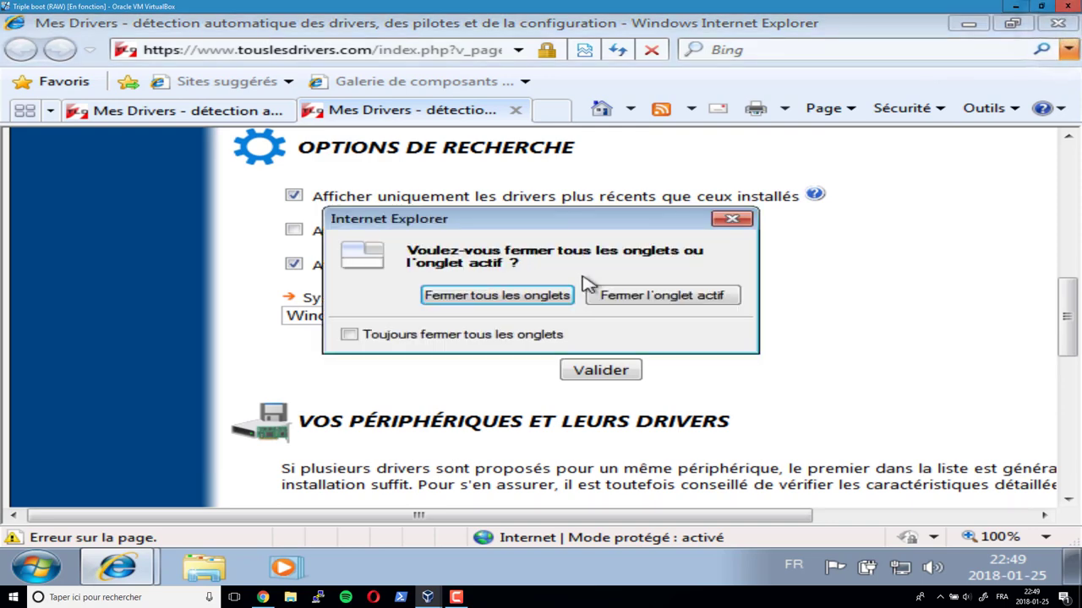
# - Close all IE tabs, leave scaled mode and load the Windows 10 ISO into the optical drive
pyautogui.click(550, 295)
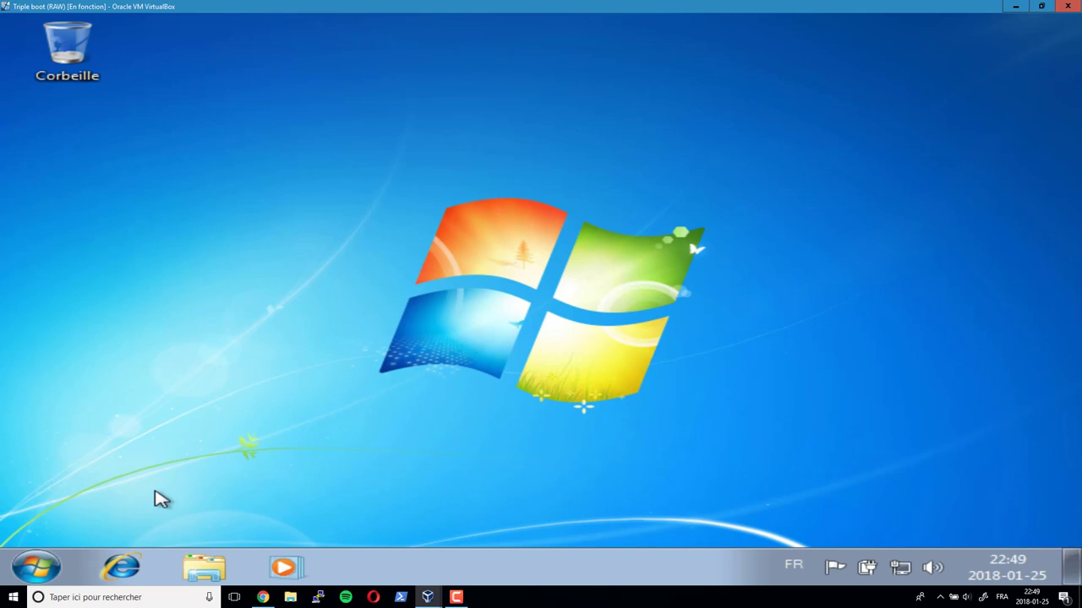
pyautogui.hotkey('ctrl', 'c')
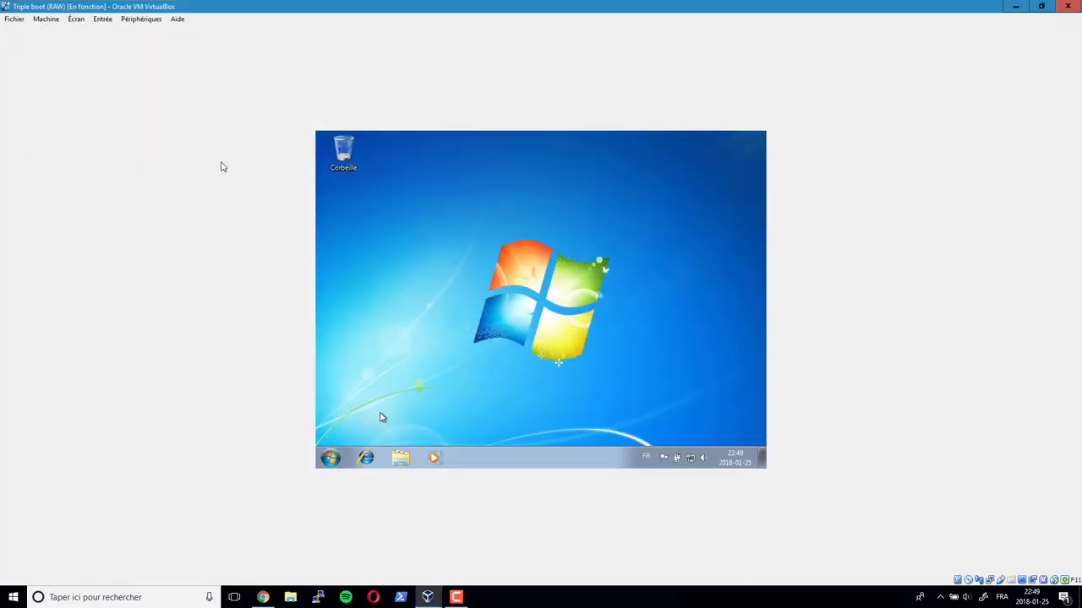
pyautogui.click(150, 20)
pyautogui.moveTo(194, 32)
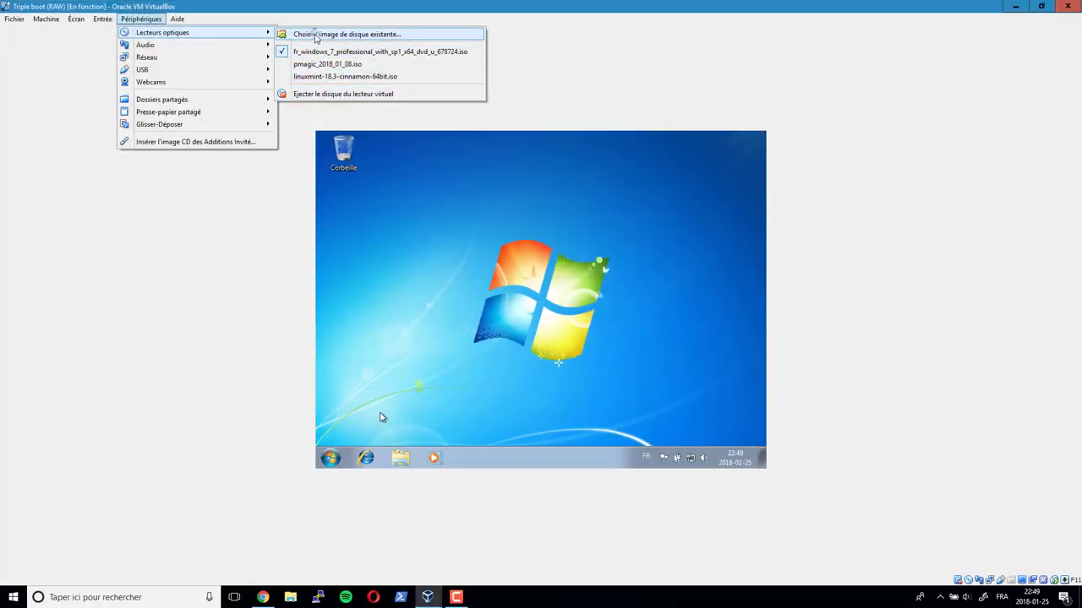
pyautogui.click(338, 33)
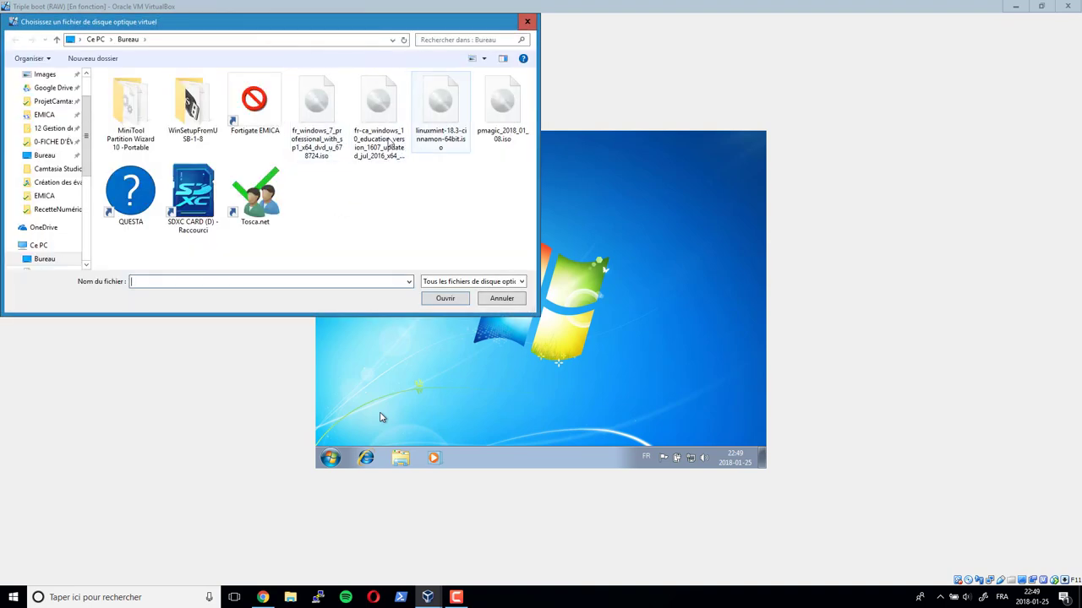
pyautogui.click(376, 152)
pyautogui.click(445, 299)
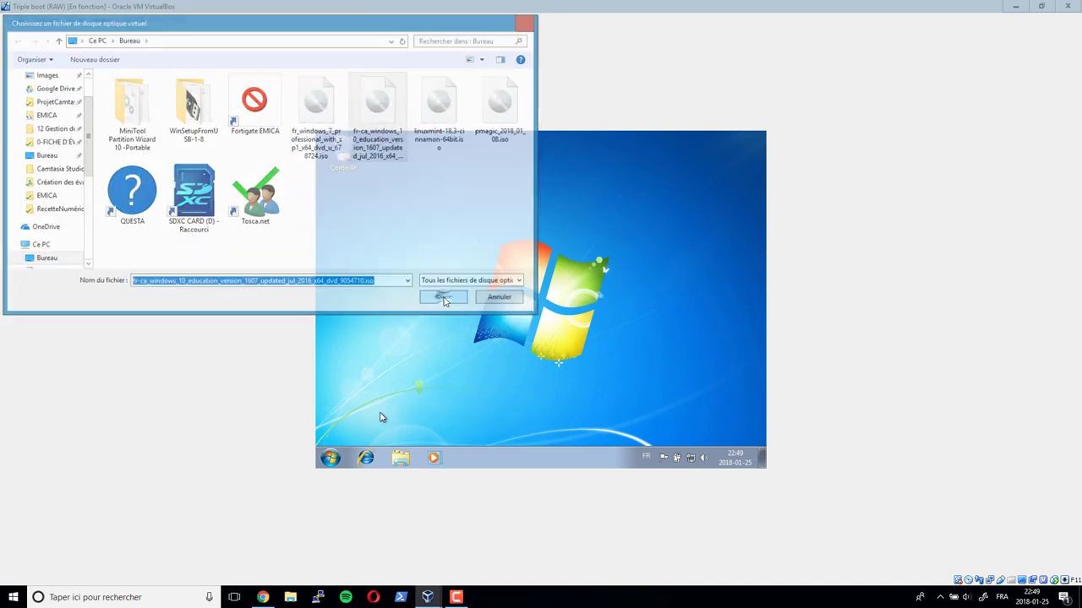
# - Restart the Windows 7 guest from the Start menu
pyautogui.click(330, 458)
pyautogui.click(531, 429)
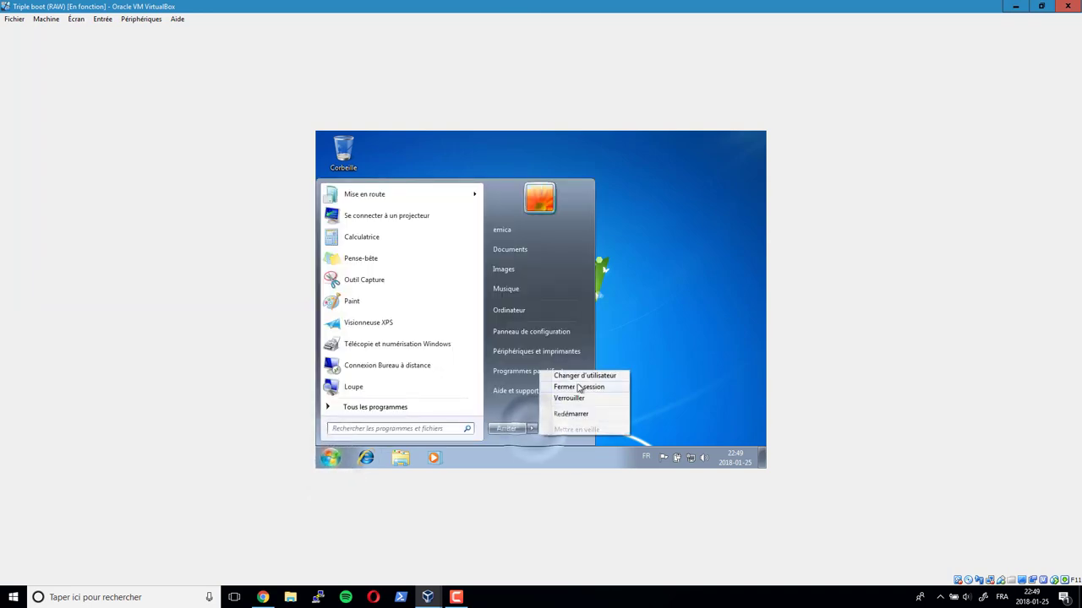
pyautogui.click(572, 414)
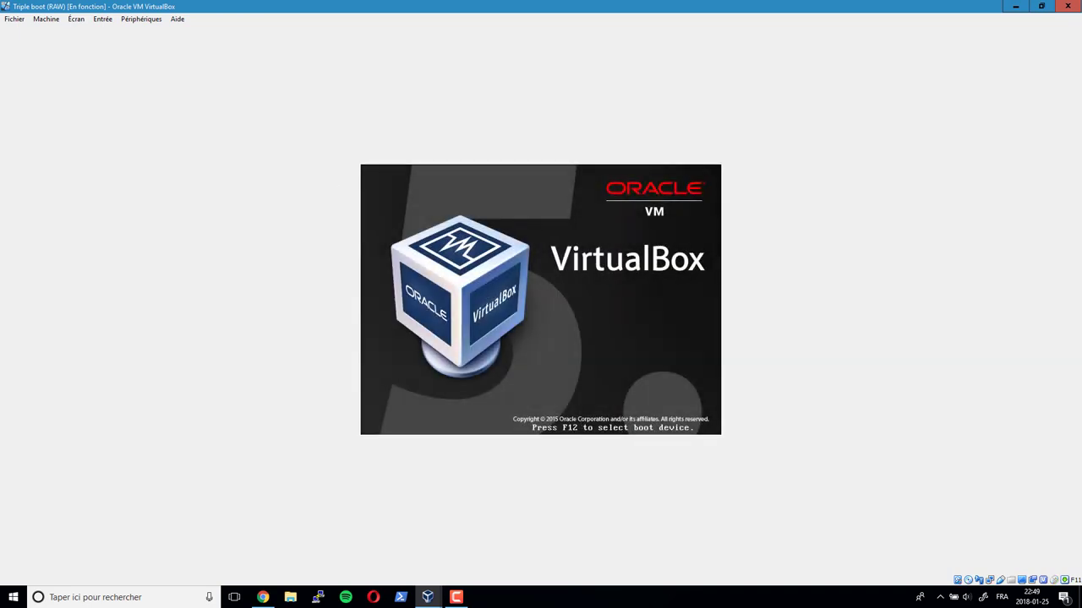
# - Boot the VM from the Windows 10 disc using the F12 boot menu's CD-ROM option
pyautogui.press('F12')
pyautogui.press('c')
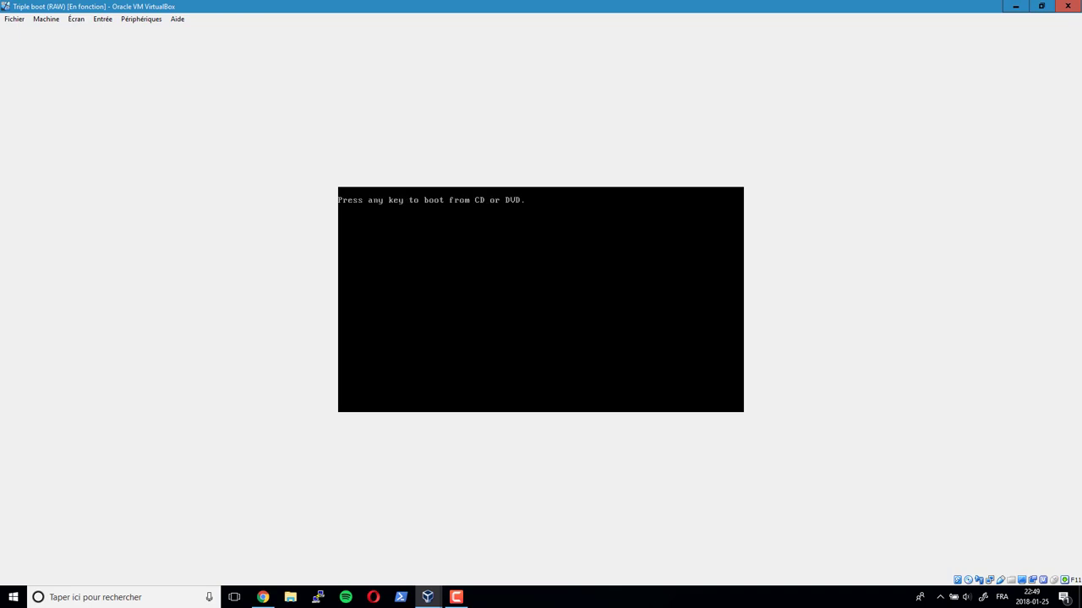
pyautogui.press('Return')
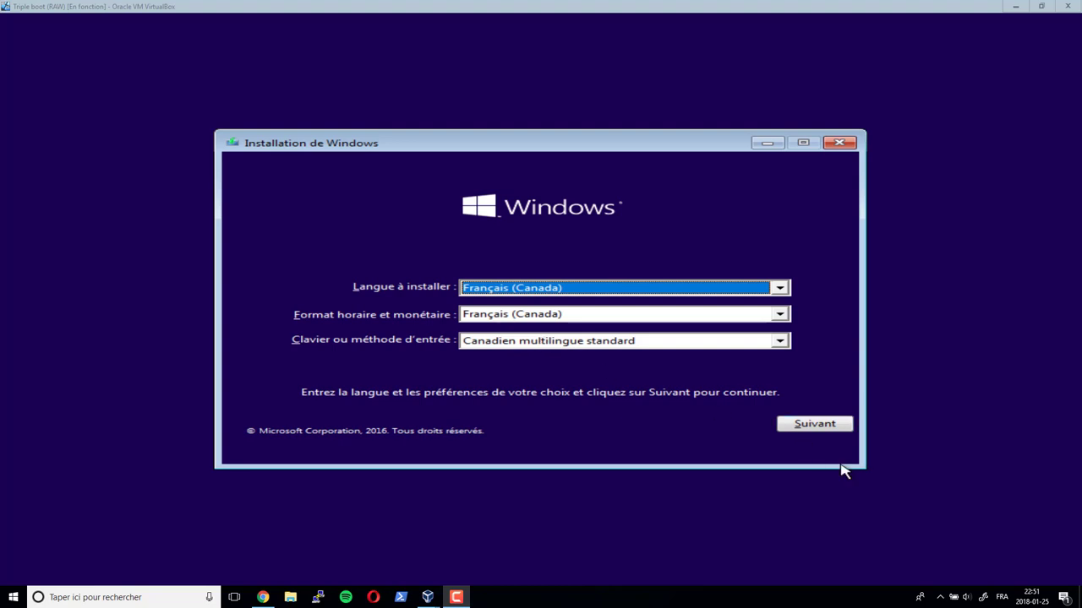
# - Keep the French (Canada) language settings, start installing, skip the product key, and accept the license
pyautogui.click(816, 423)
pyautogui.click(539, 312)
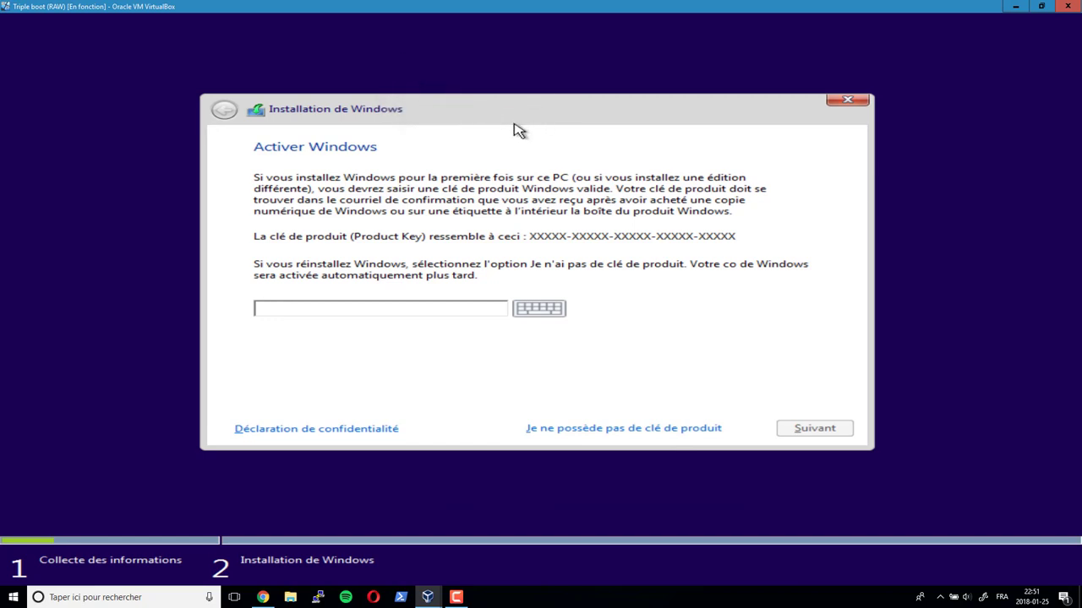
pyautogui.click(629, 436)
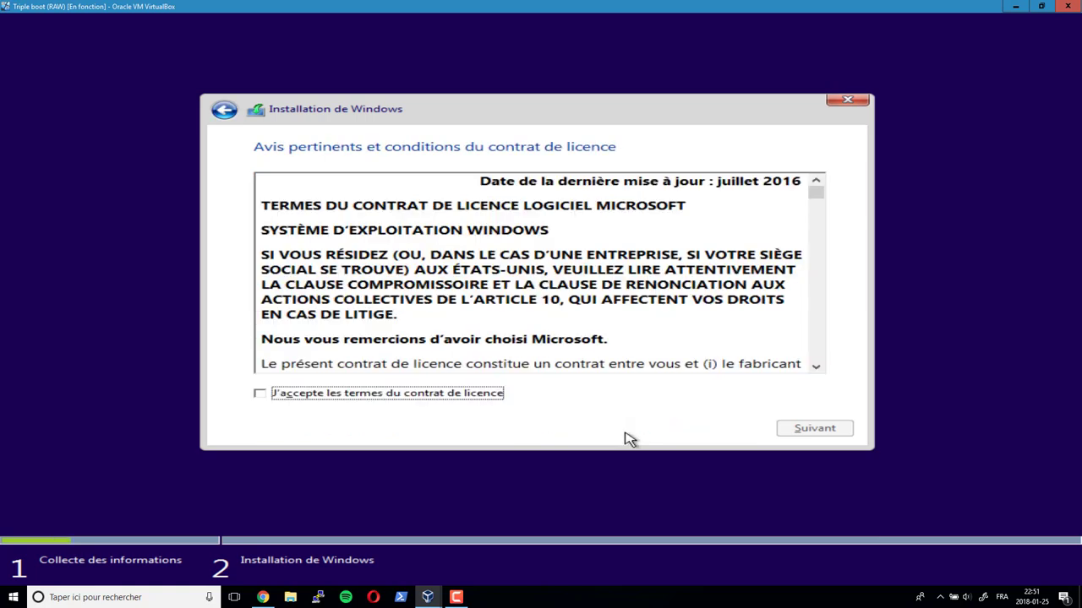
pyautogui.click(412, 394)
pyautogui.click(827, 431)
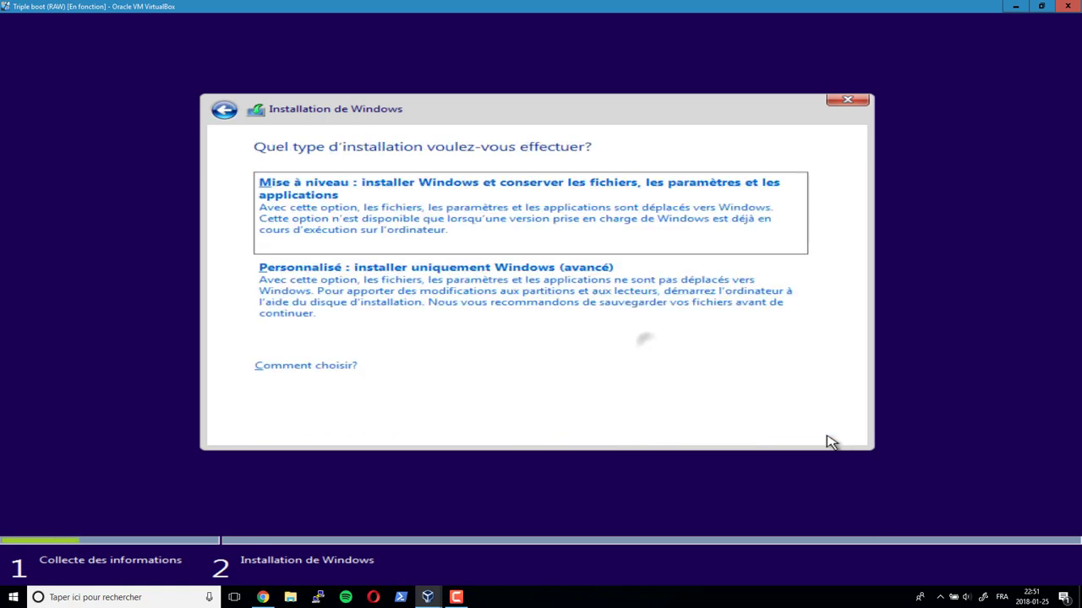
# - Choose the custom installation and delete Lecteur 0 Partition 2 (48.8 Go)
pyautogui.click(438, 303)
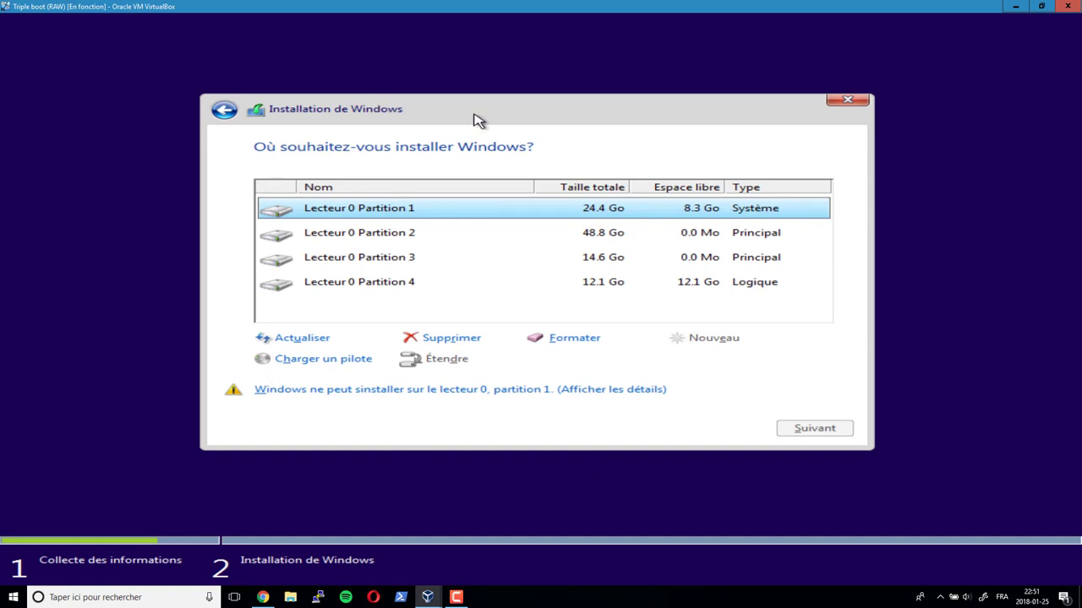
pyautogui.click(399, 238)
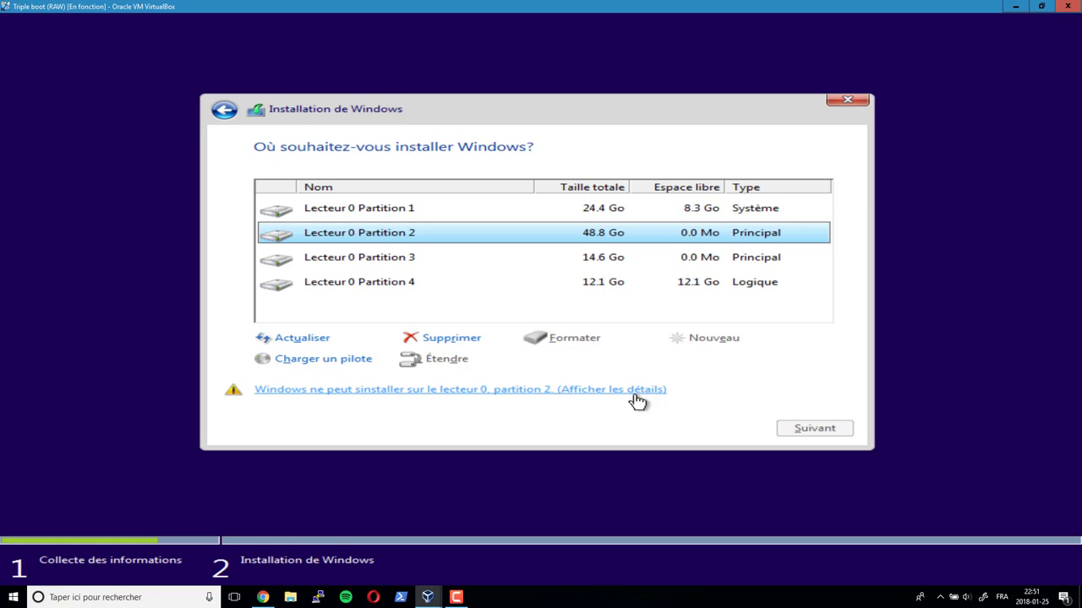
pyautogui.click(463, 340)
pyautogui.click(683, 361)
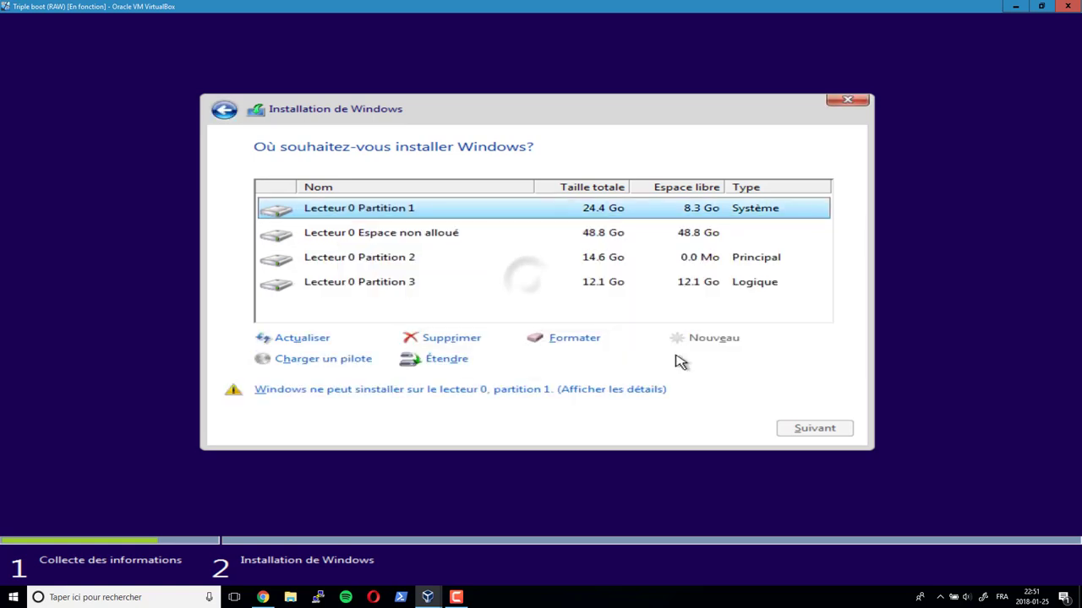
# - Create a new partition in the 48.8 Go unallocated space and install Windows 10 there
pyautogui.click(429, 234)
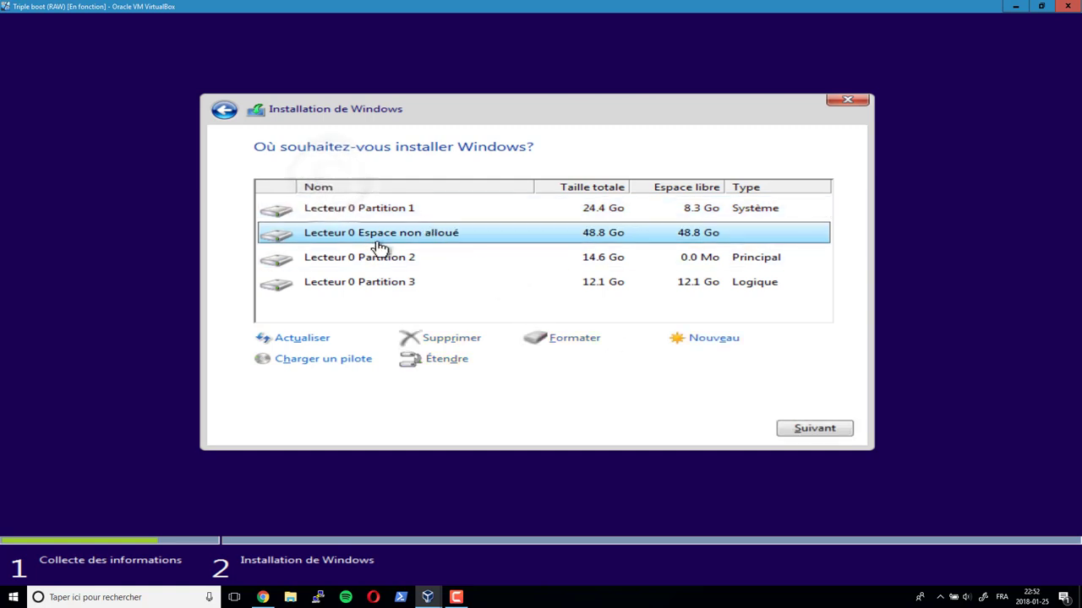
pyautogui.click(702, 353)
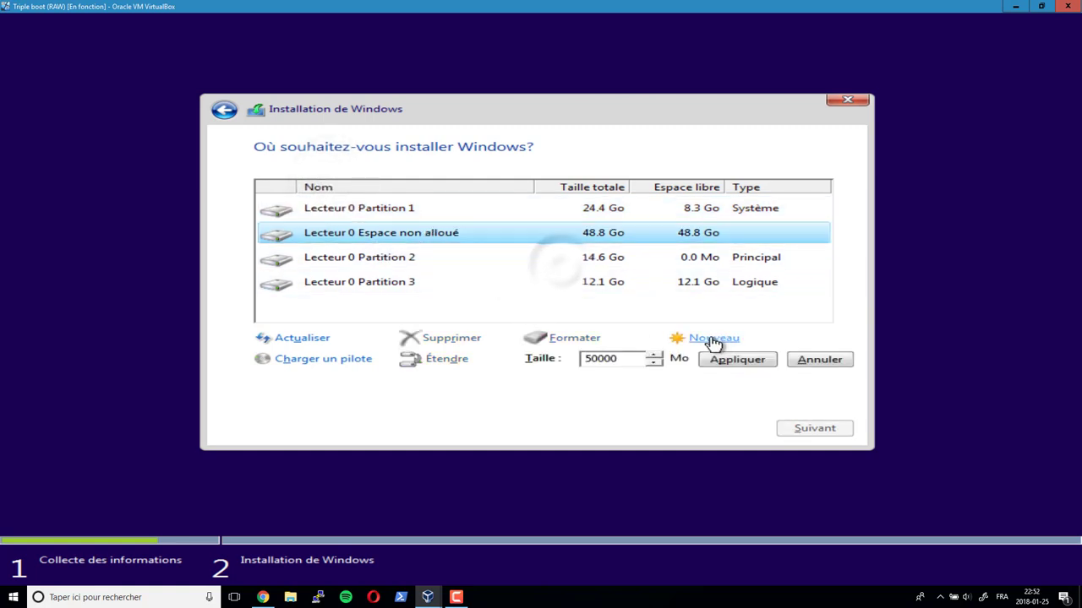
pyautogui.click(726, 361)
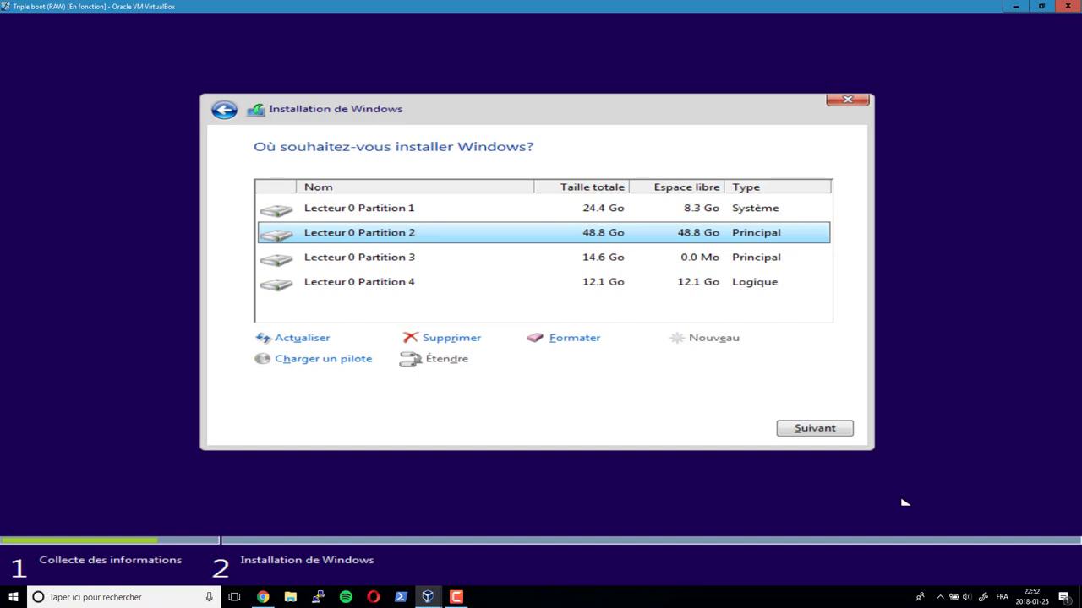
pyautogui.click(791, 427)
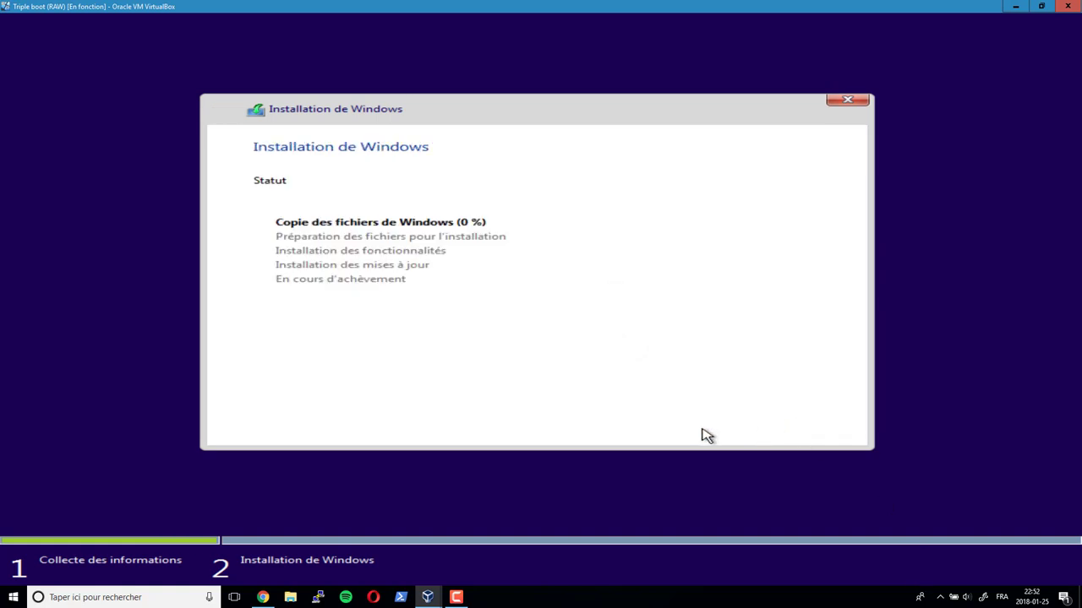
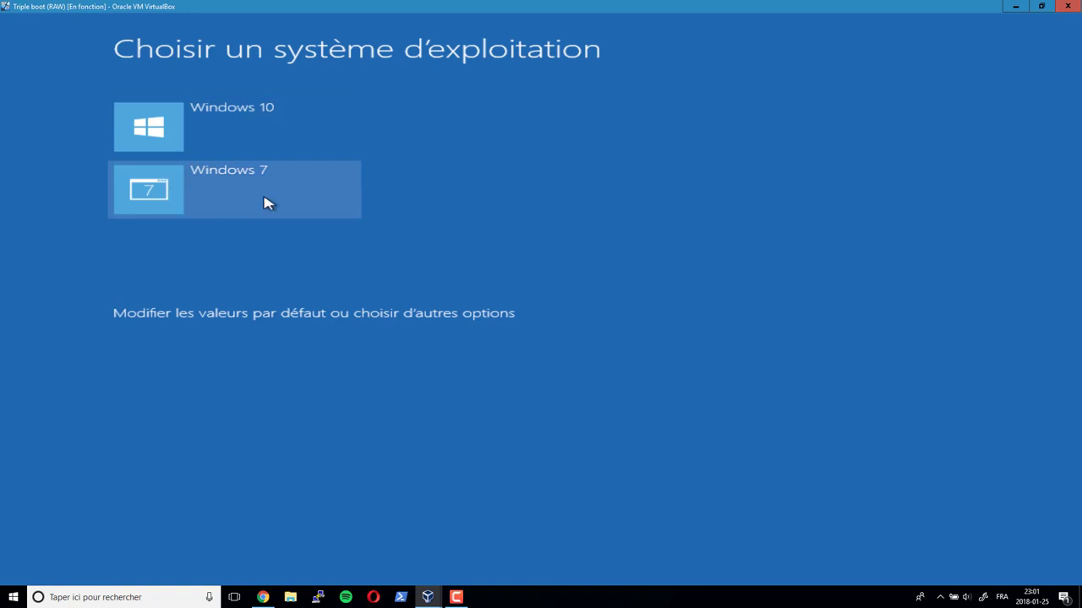
# - In the boot manager's default settings, try Windows 7, then keep Windows 10 as the default operating system
pyautogui.click(362, 317)
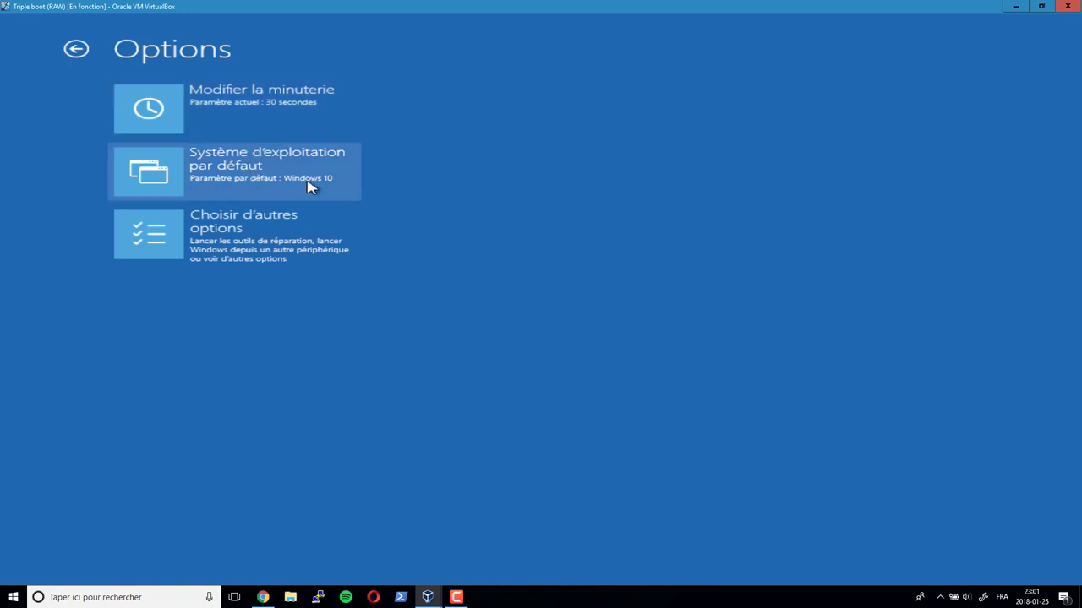
pyautogui.click(148, 183)
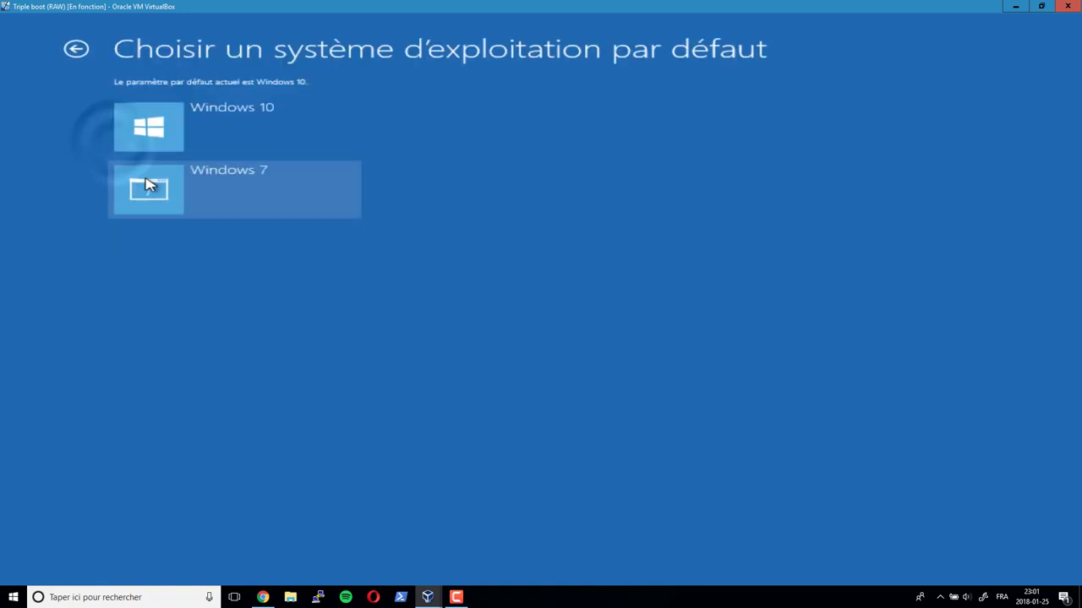
pyautogui.click(205, 182)
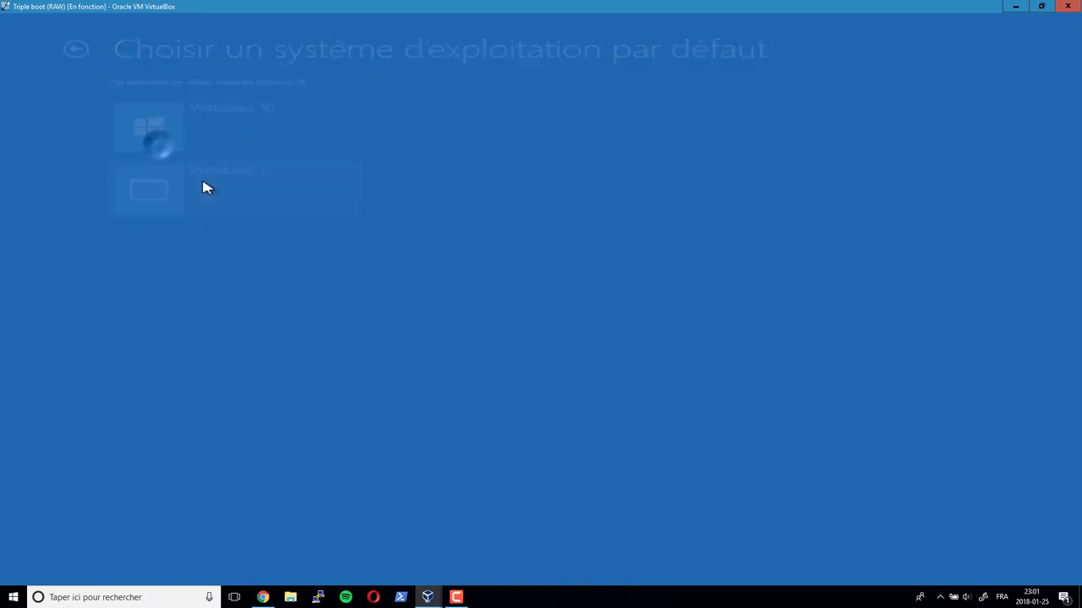
pyautogui.click(174, 178)
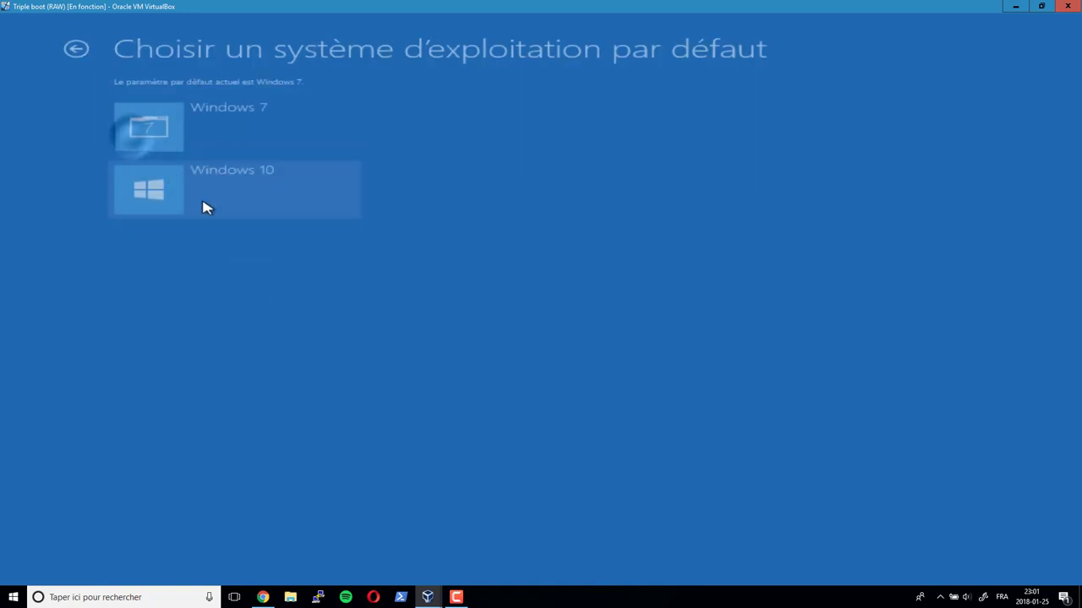
pyautogui.click(244, 133)
pyautogui.click(198, 180)
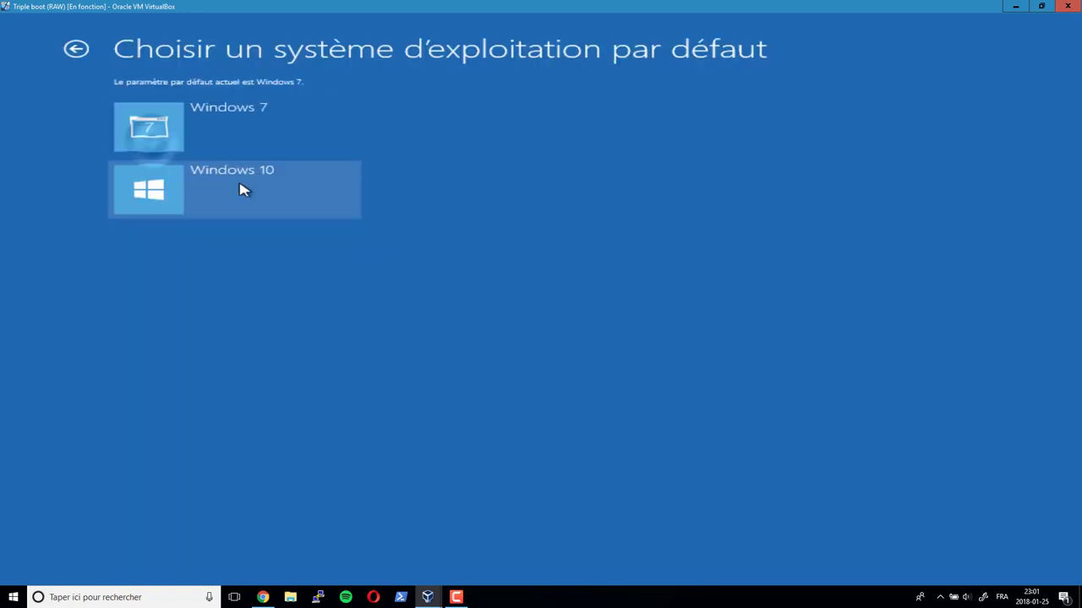
pyautogui.click(248, 194)
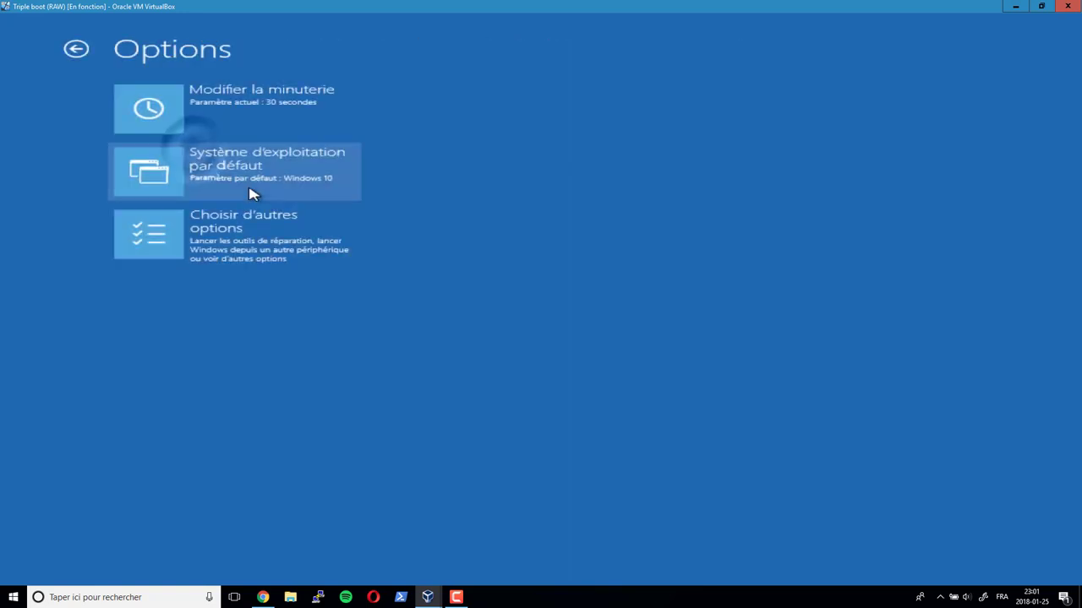
# - Back out of the additional boot options to the OS list and start Windows 10
pyautogui.click(241, 254)
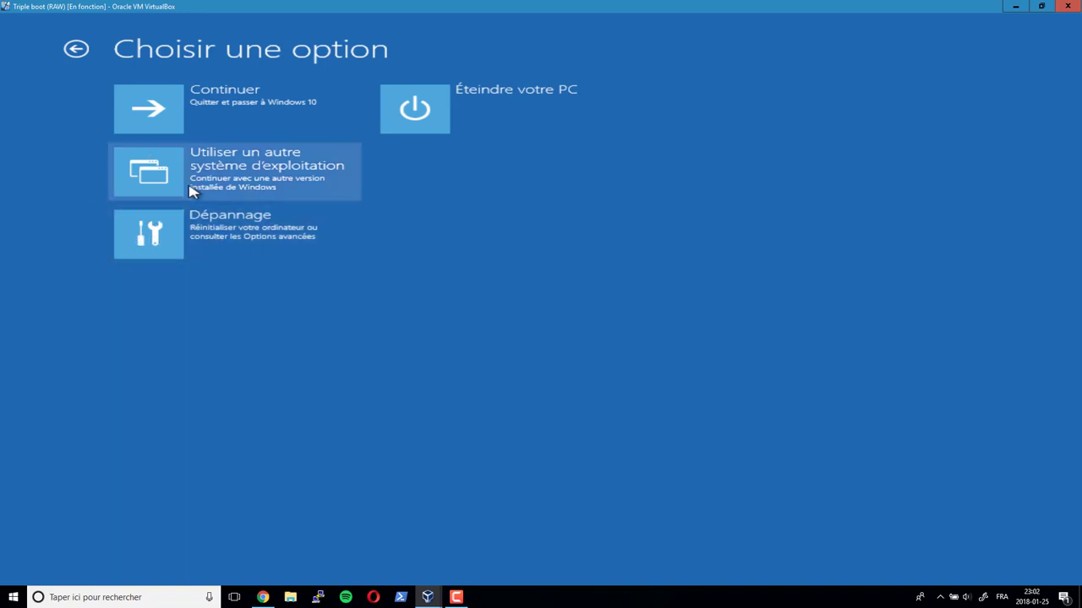
pyautogui.click(74, 51)
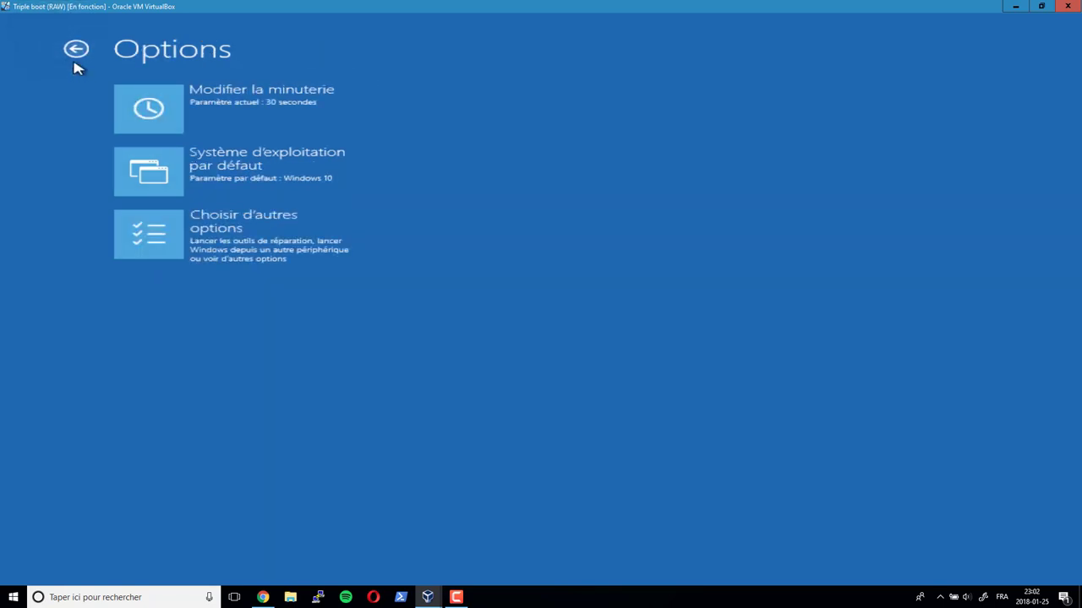
pyautogui.click(74, 56)
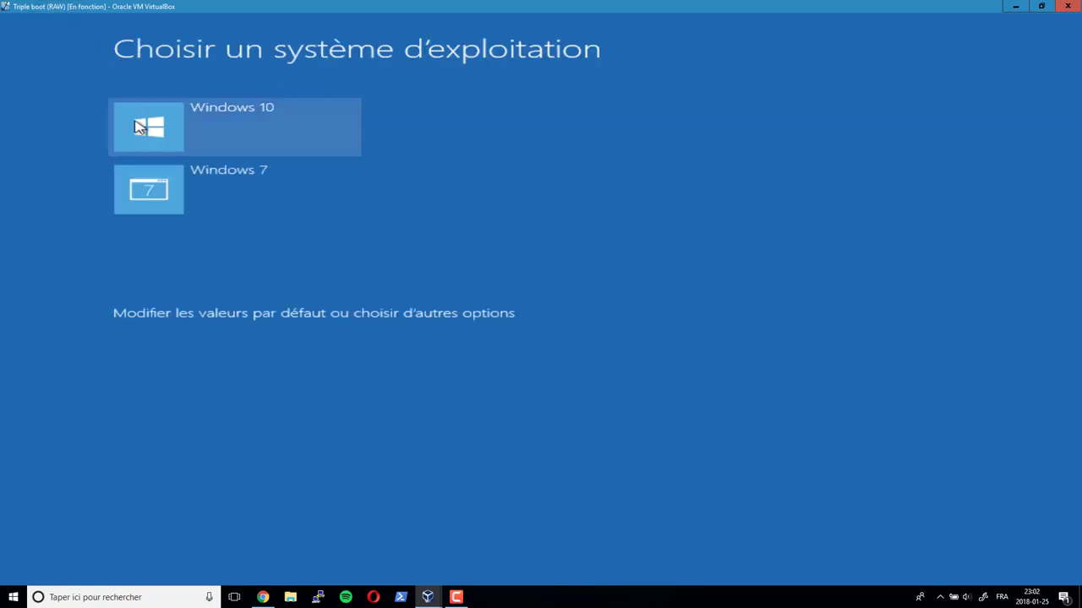
pyautogui.click(171, 136)
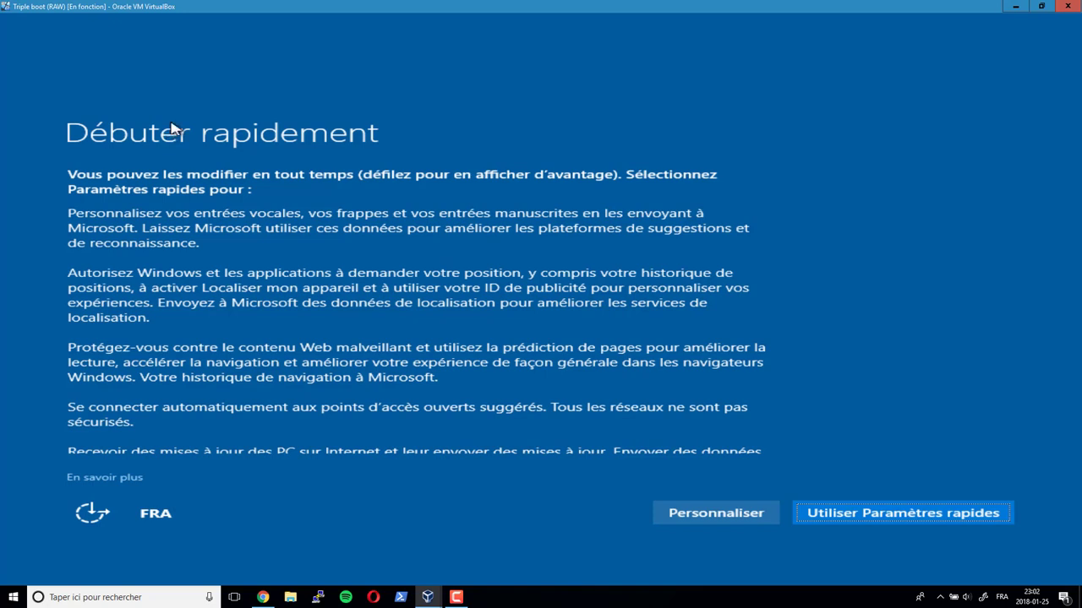
# - Choose Personnaliser, set the typing and handwriting data toggle to Désactivé, and continue to Connectivité
pyautogui.click(755, 519)
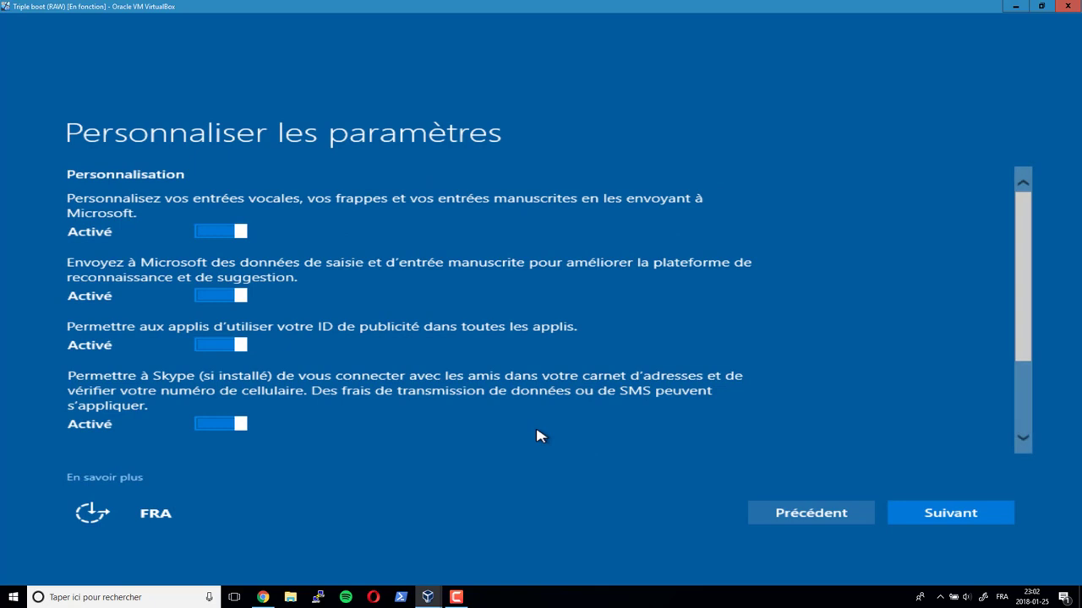
pyautogui.scroll(-1, 329, 233)
pyautogui.scroll(-1, 330, 233)
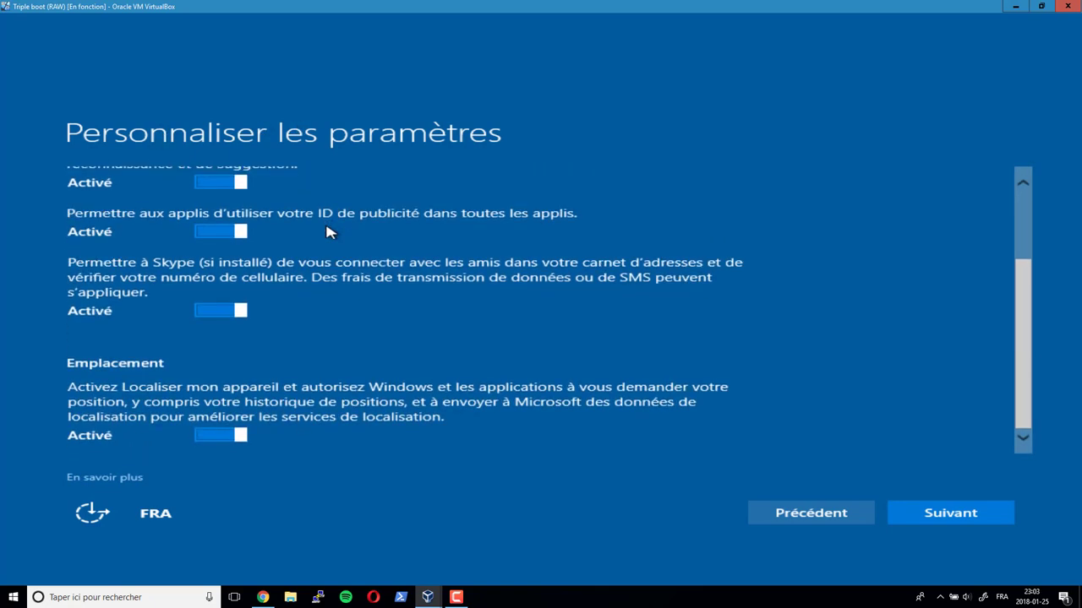
pyautogui.scroll(2, 330, 234)
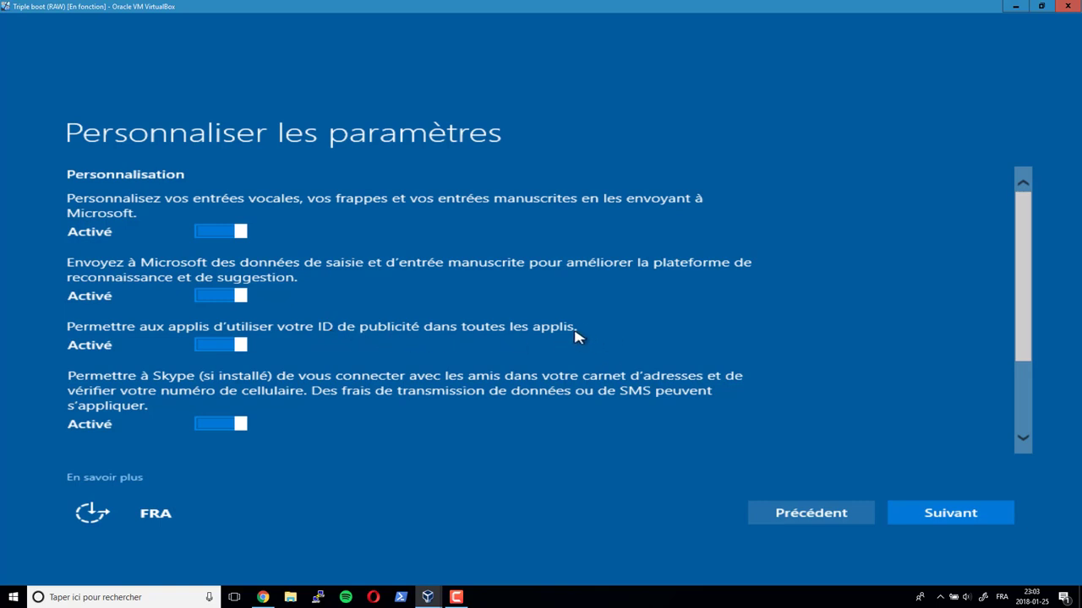
pyautogui.scroll(-2, 562, 343)
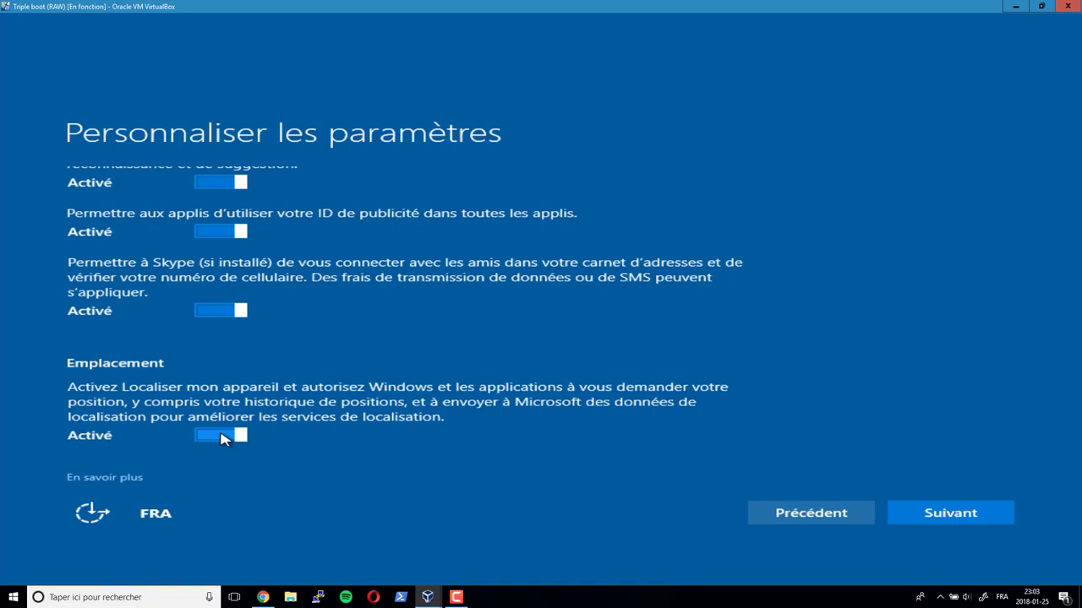
pyautogui.scroll(5, 221, 438)
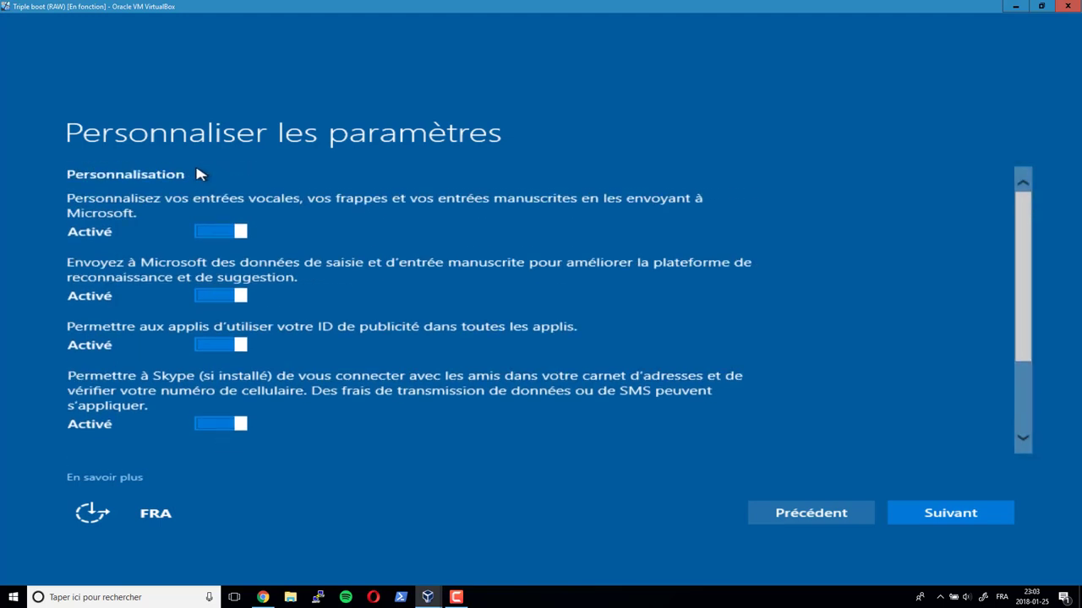
pyautogui.click(213, 238)
pyautogui.click(232, 237)
pyautogui.scroll(-3, 489, 363)
pyautogui.scroll(3, 486, 364)
pyautogui.click(211, 300)
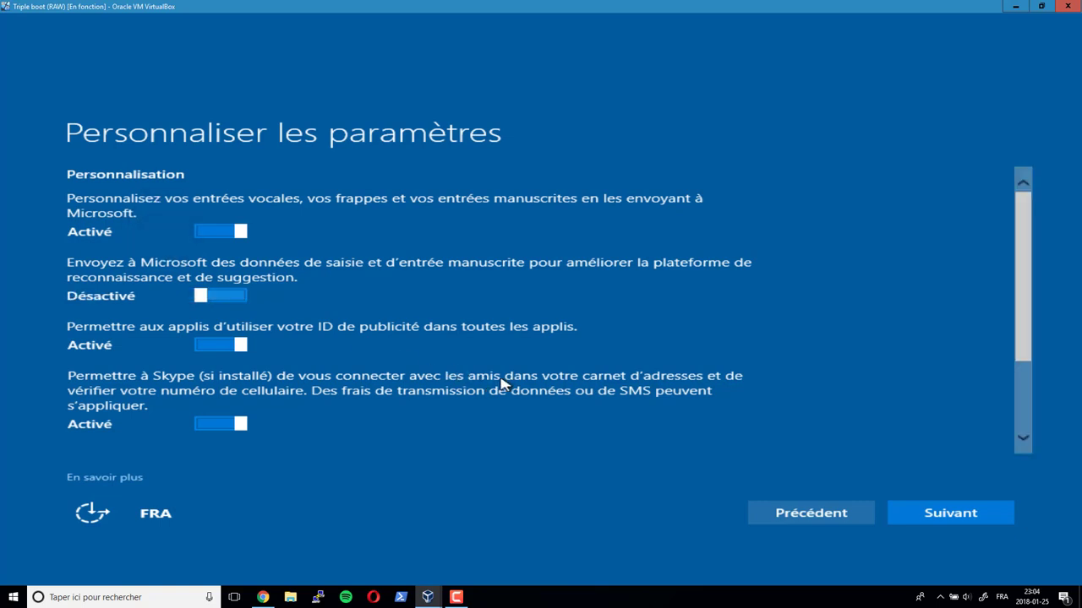
pyautogui.click(964, 520)
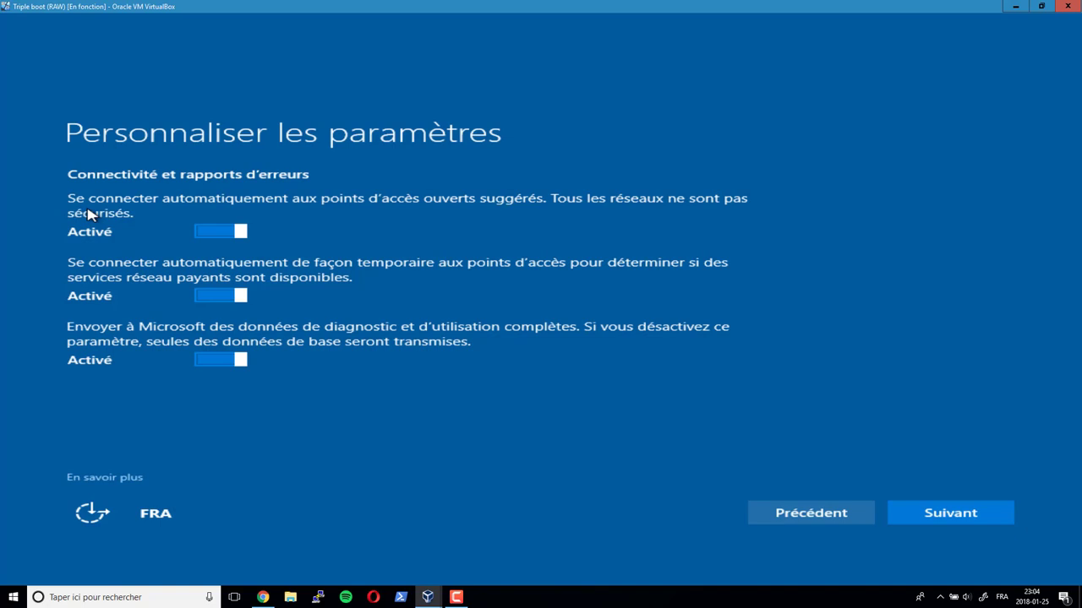
# - Set the suggested open hotspot and paid-service hotspot toggles to Désactivé, then continue
pyautogui.click(204, 238)
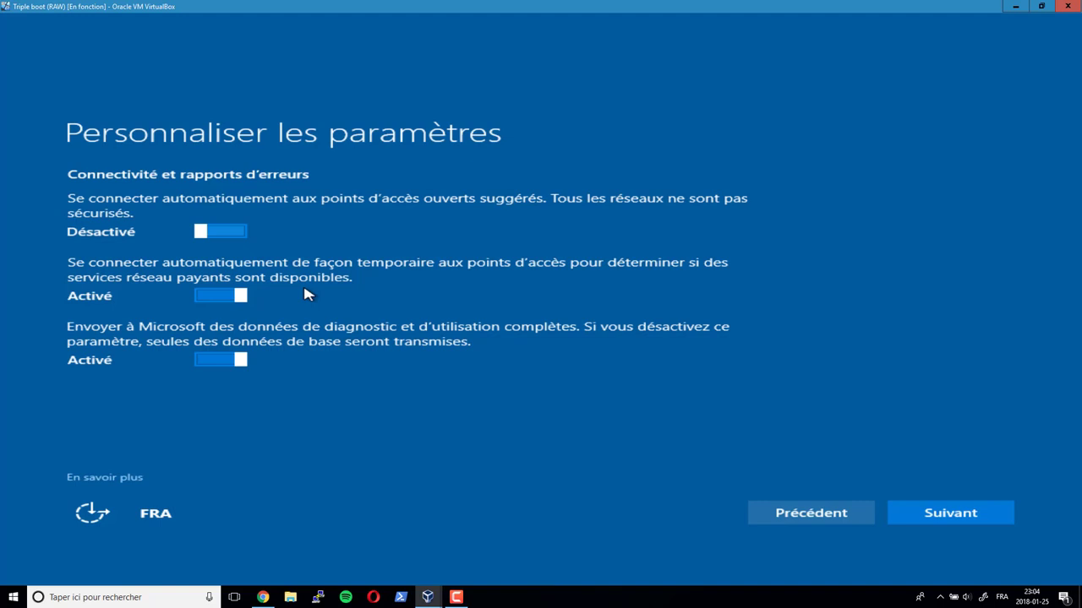
pyautogui.click(206, 297)
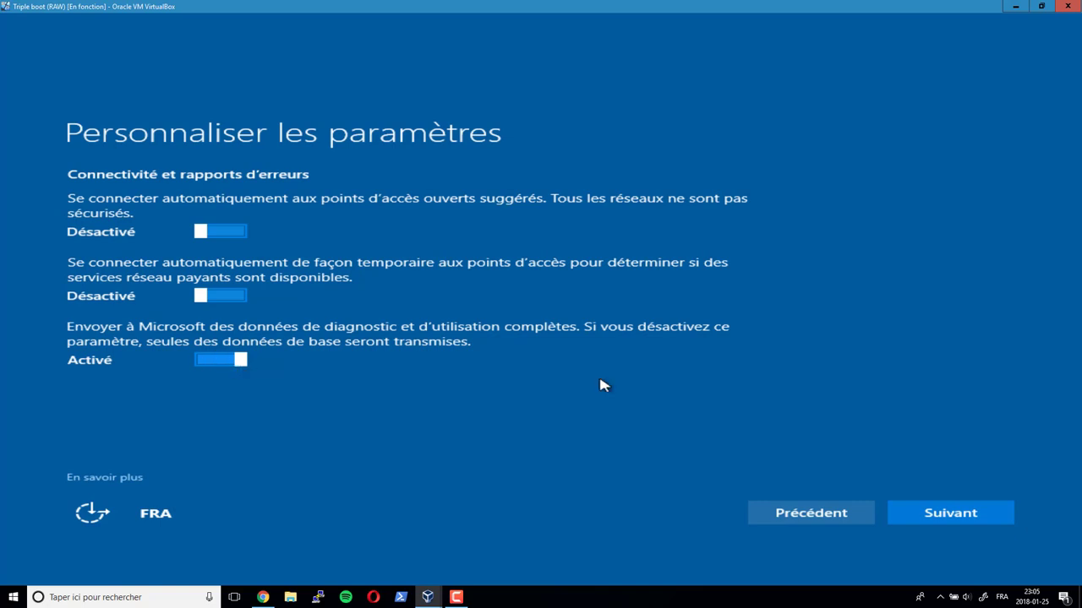
pyautogui.click(960, 517)
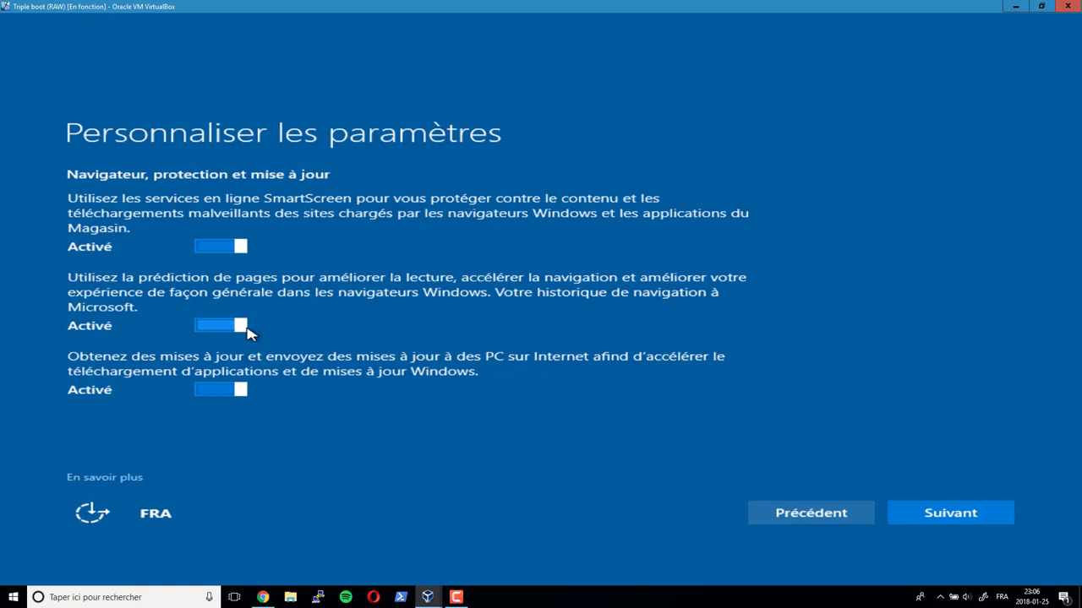
# - Set SmartScreen and sharing updates with other PCs to Désactivé, then finish the custom settings
pyautogui.click(221, 247)
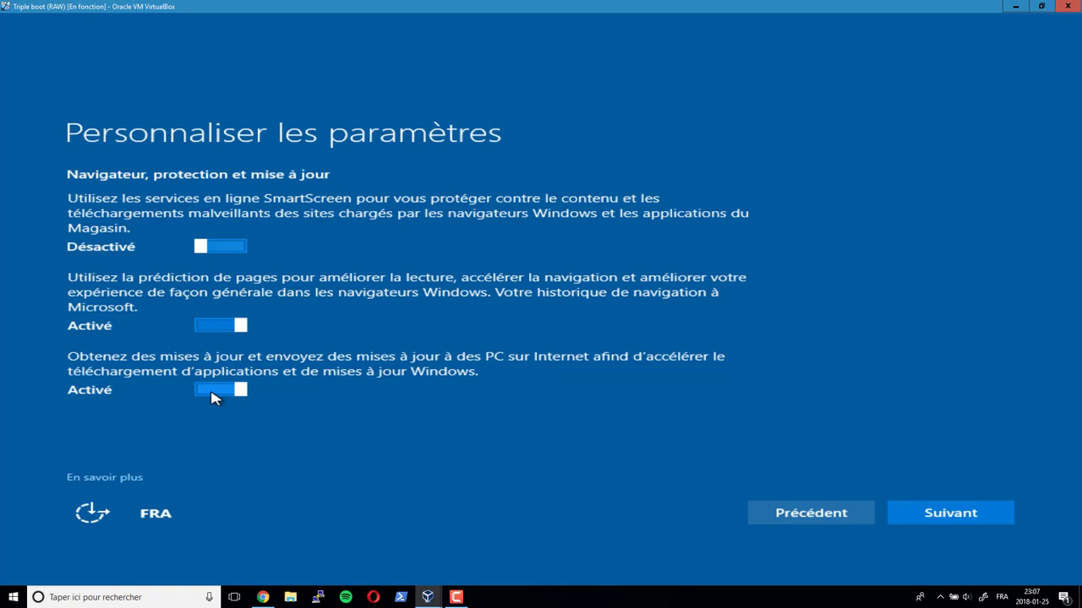
pyautogui.click(213, 395)
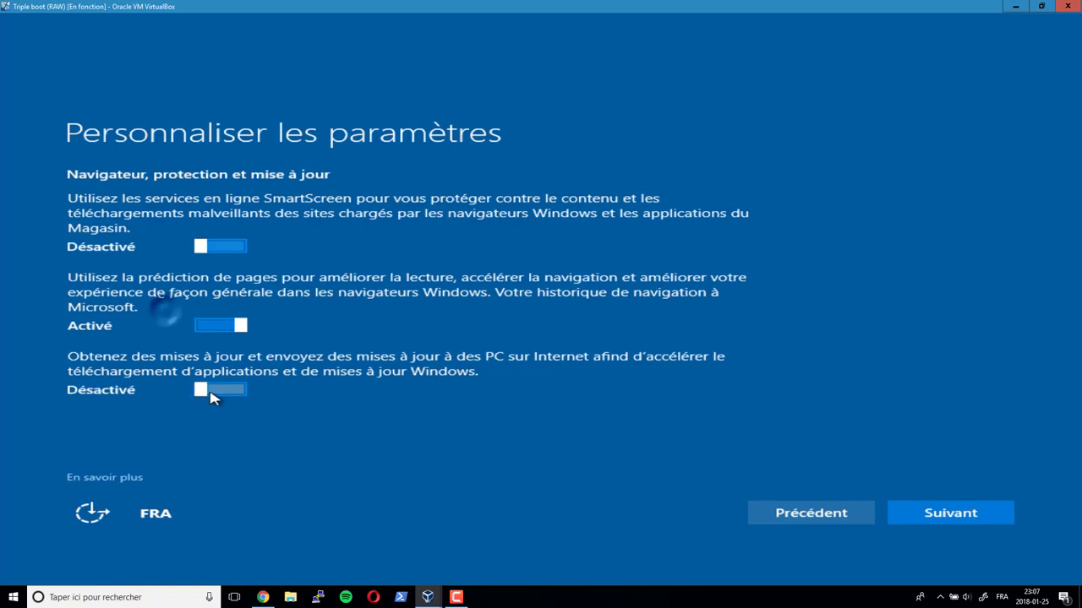
pyautogui.click(940, 516)
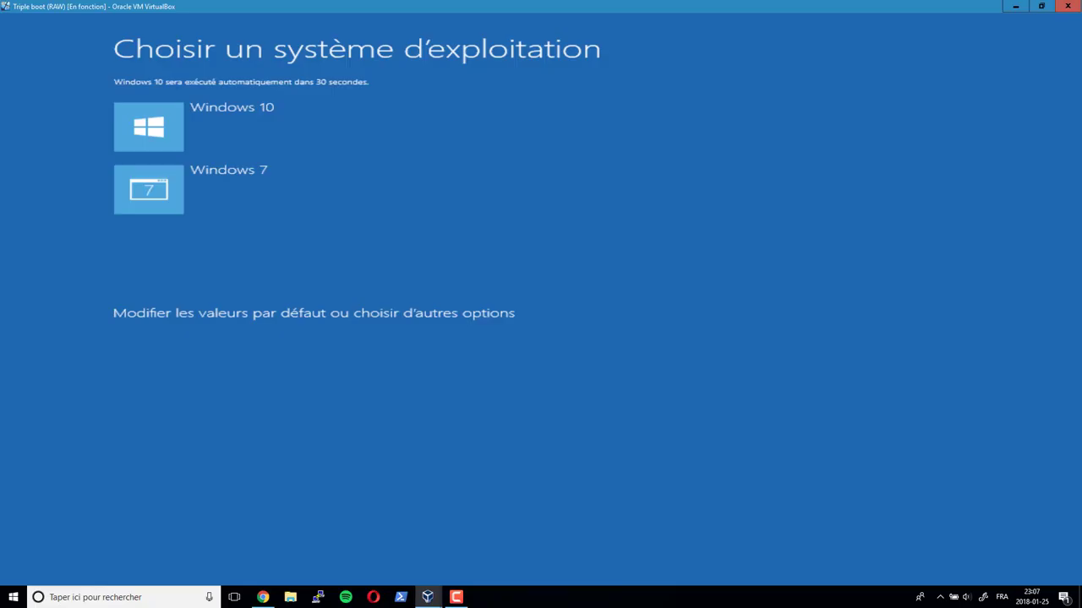
# - Start Windows 10 from the boot manager's operating system chooser
pyautogui.click(116, 104)
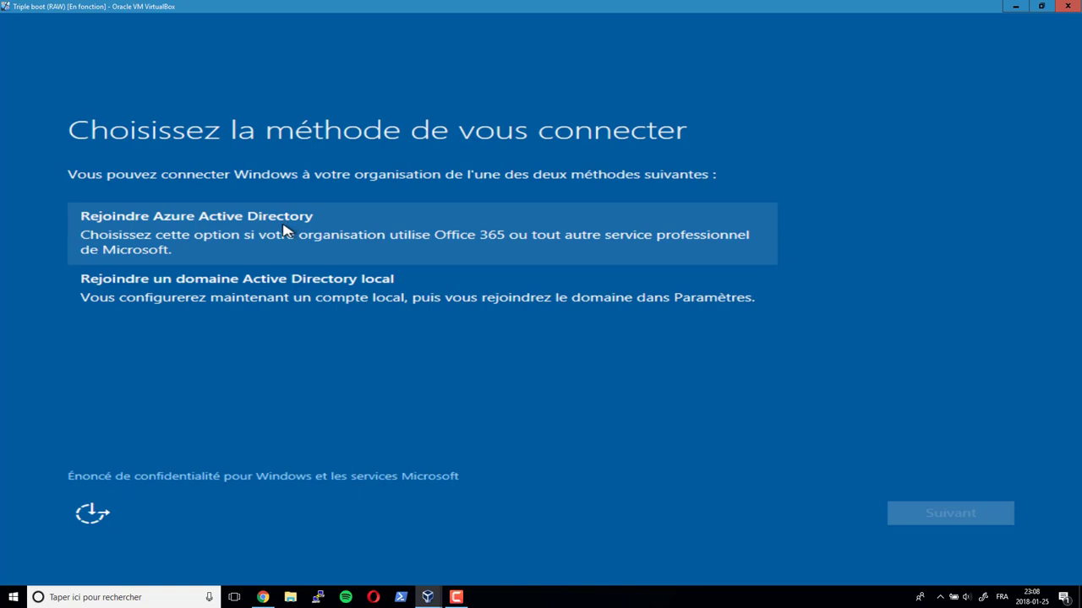
# - Select 'Rejoindre un domaine Active Directory local' and continue to local account creation
pyautogui.click(296, 314)
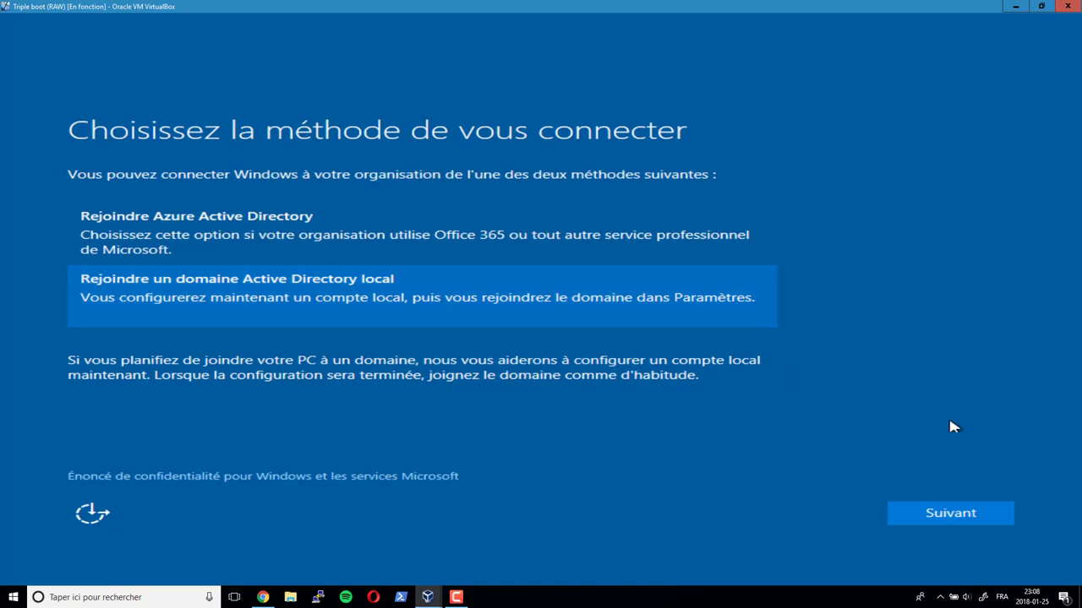
pyautogui.click(955, 514)
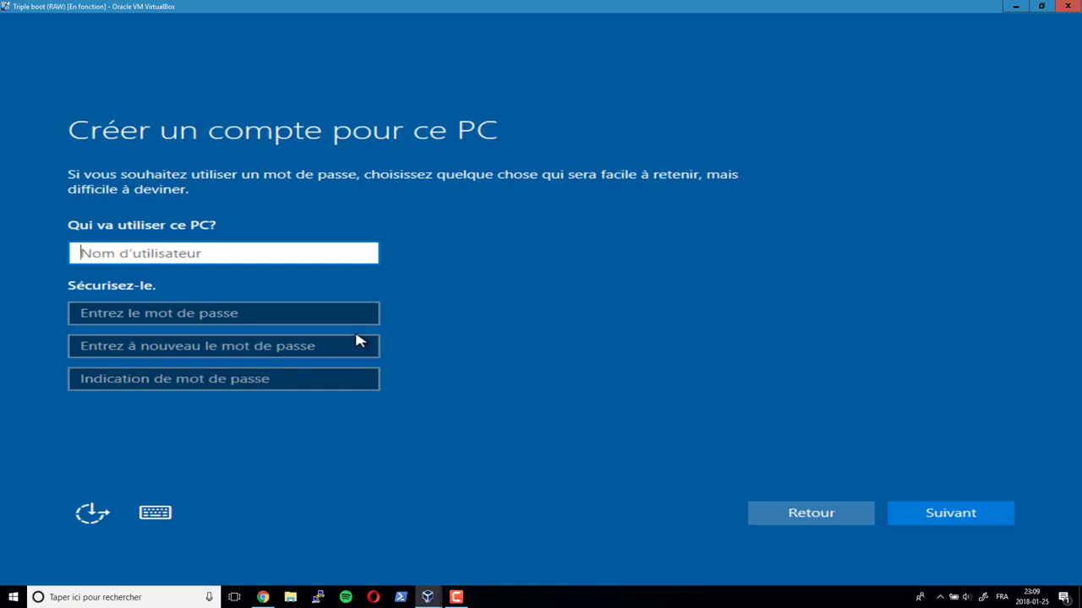
# - Enter the username, the account password twice and a password hint, then submit the account
pyautogui.write('emica')
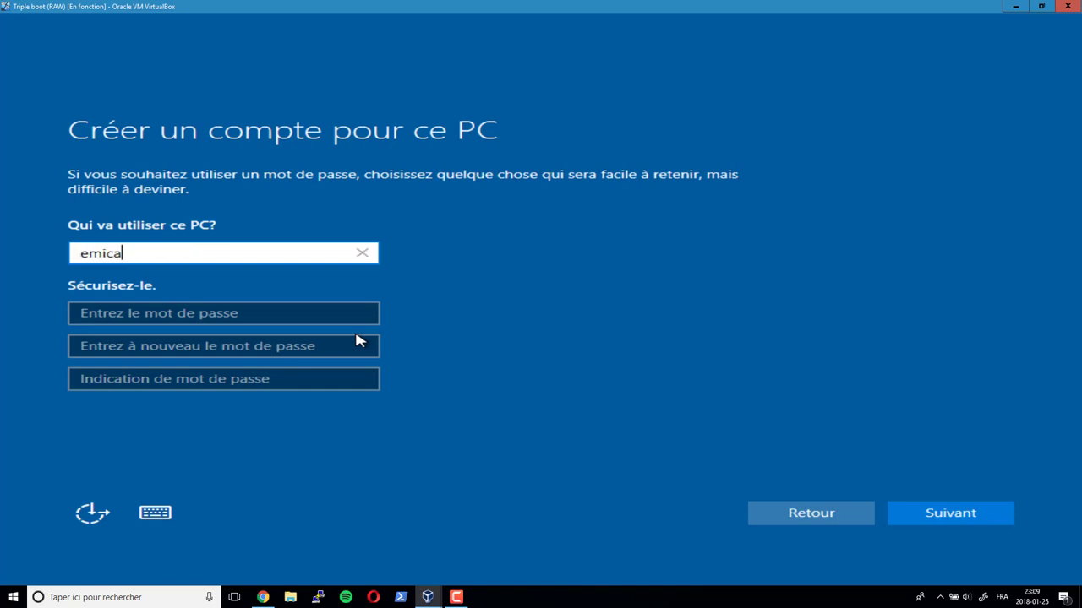
pyautogui.press('Tab')
pyautogui.write('••••••')
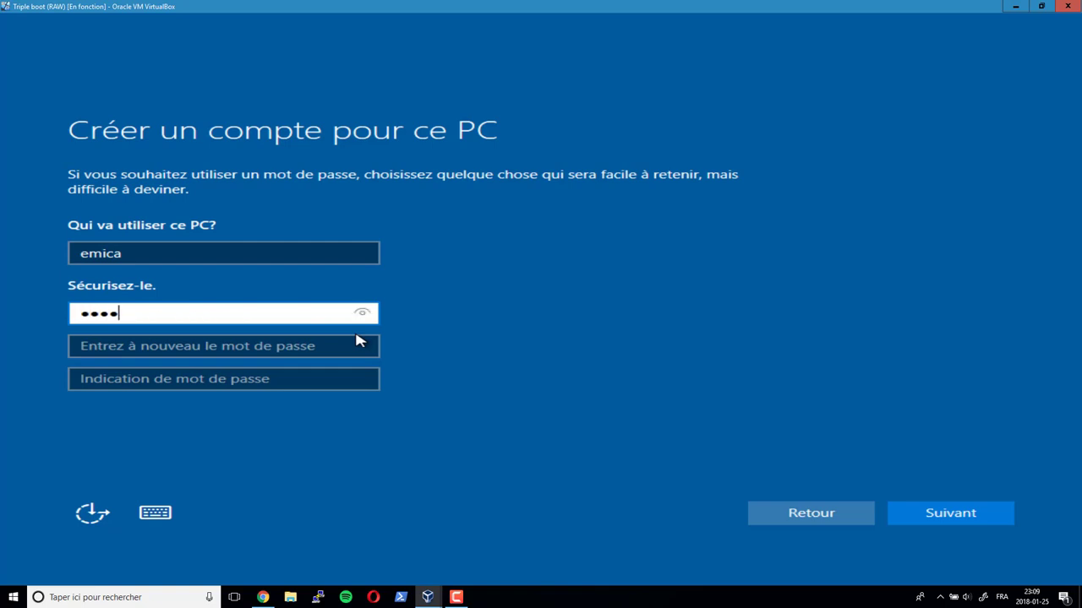
pyautogui.press('Tab')
pyautogui.write('••••••')
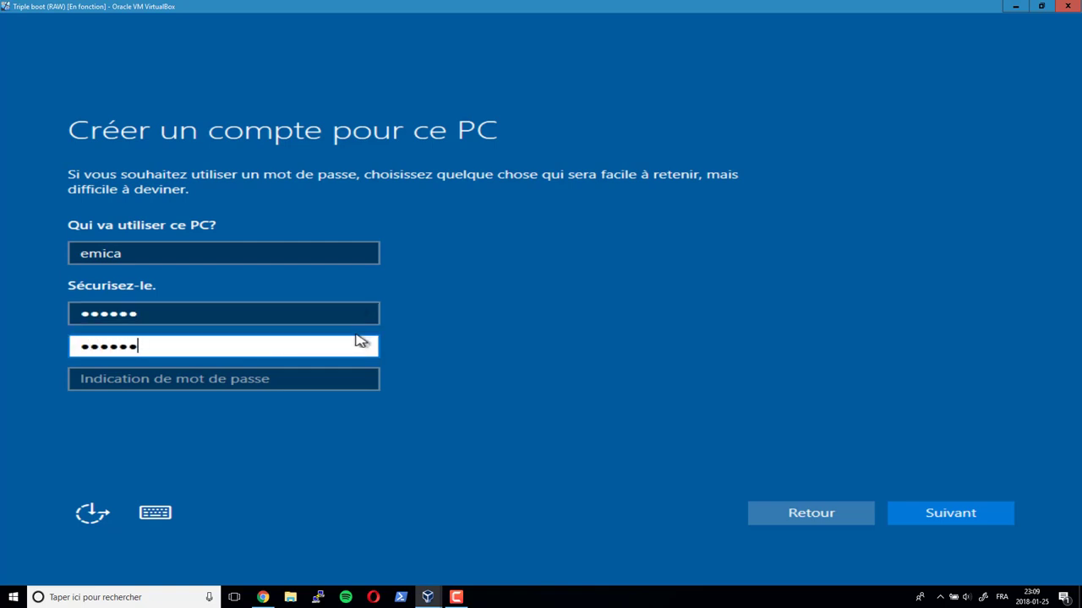
pyautogui.press('Tab')
pyautogui.write('ecole')
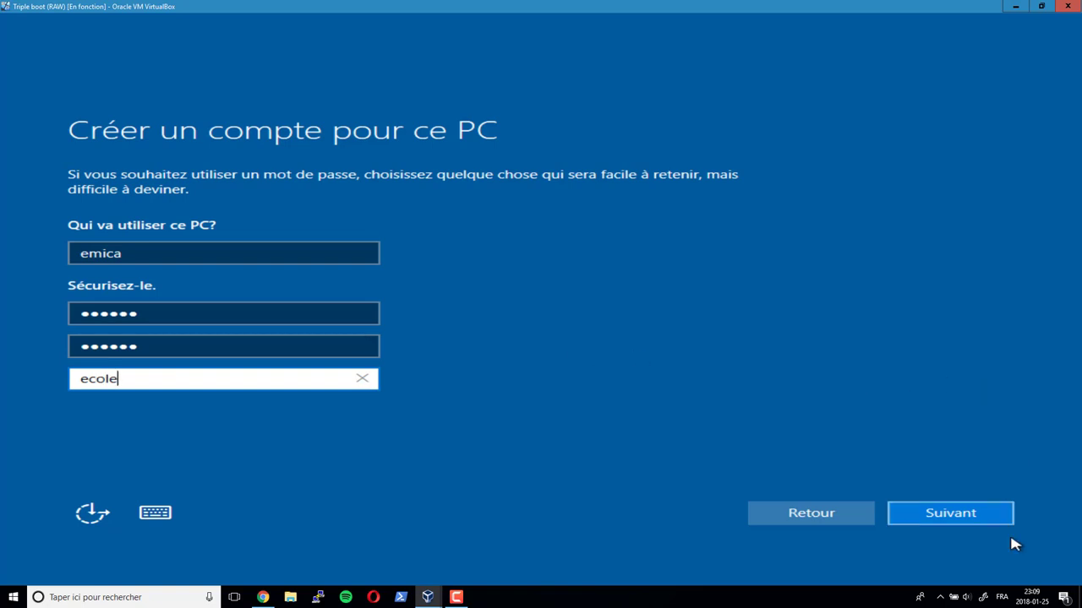
pyautogui.click(970, 524)
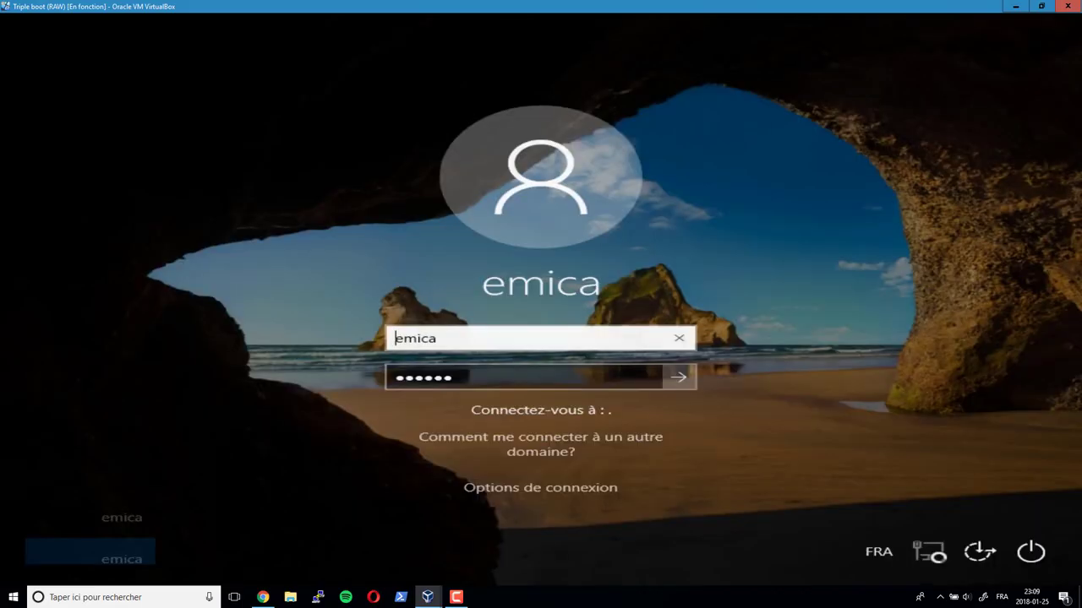
# - Sign in to the new local Windows account with the prefilled password
pyautogui.press('Return')
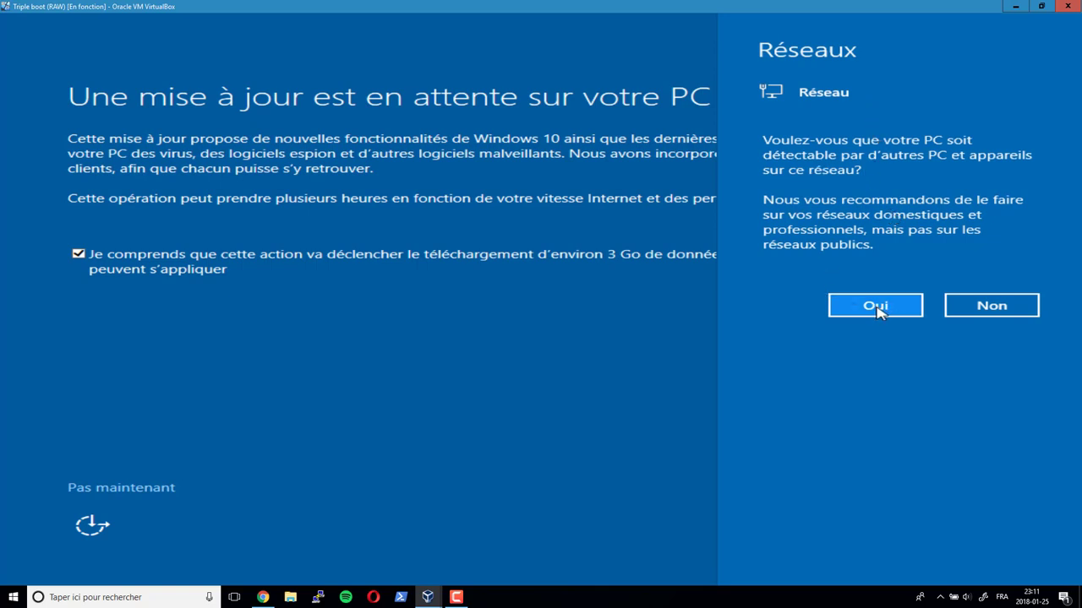
# - Answer Oui to network discovery, untick the update download agreement, and choose Pas maintenant
pyautogui.click(877, 310)
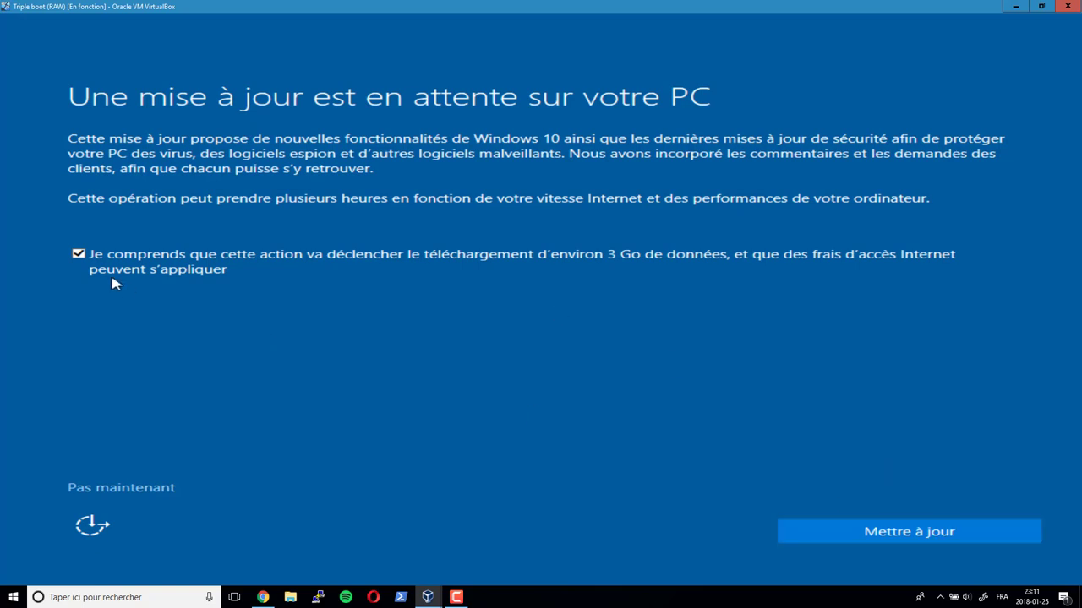
pyautogui.click(80, 255)
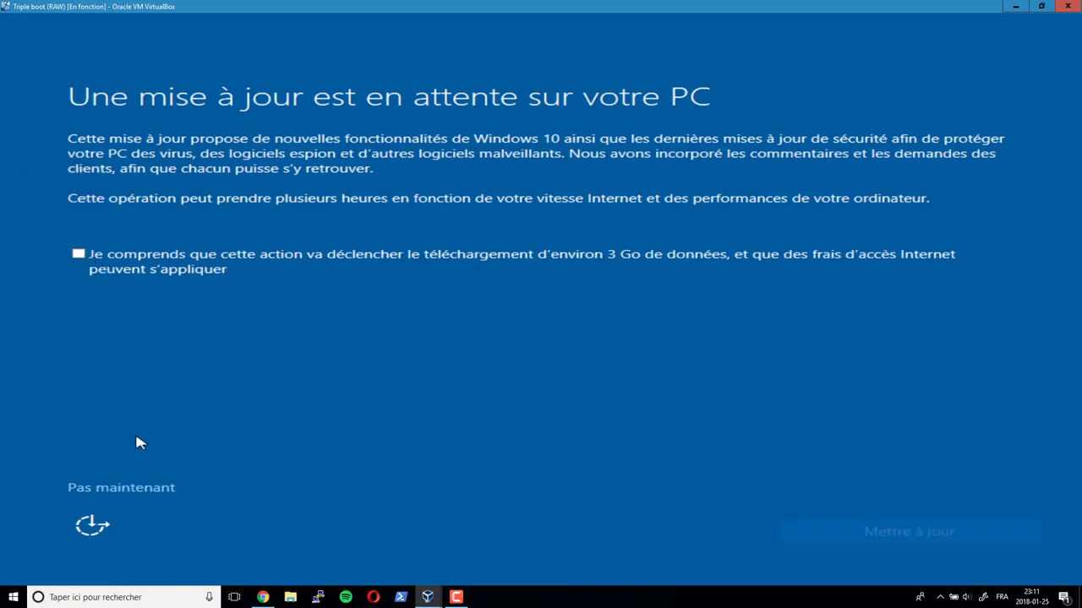
pyautogui.click(140, 496)
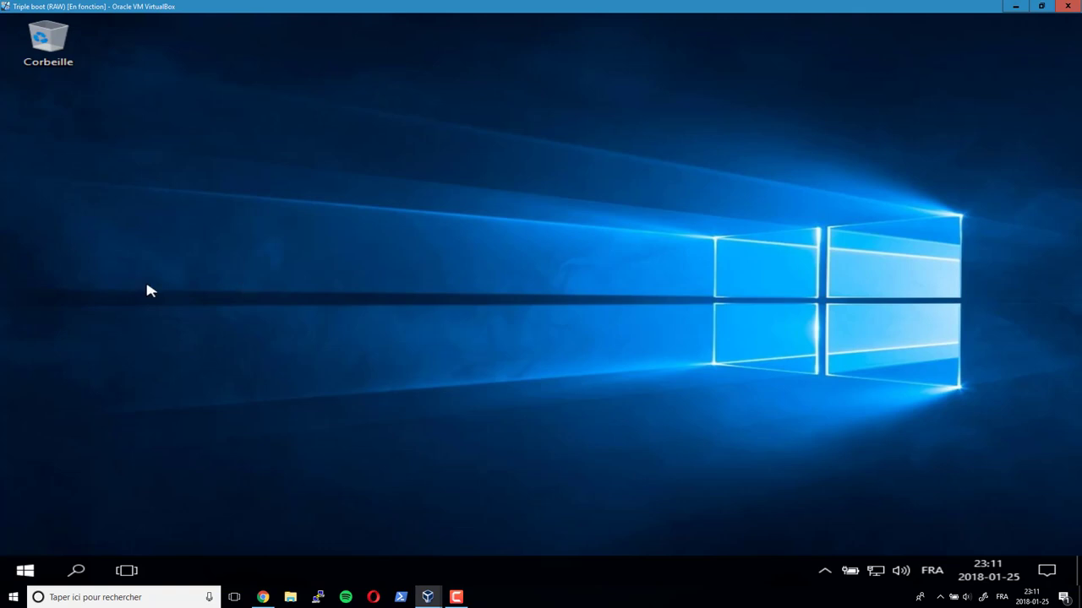
# - Open the guest's C: drive through the Run dialog, then switch to the Ce PC drive overview
pyautogui.click(28, 569)
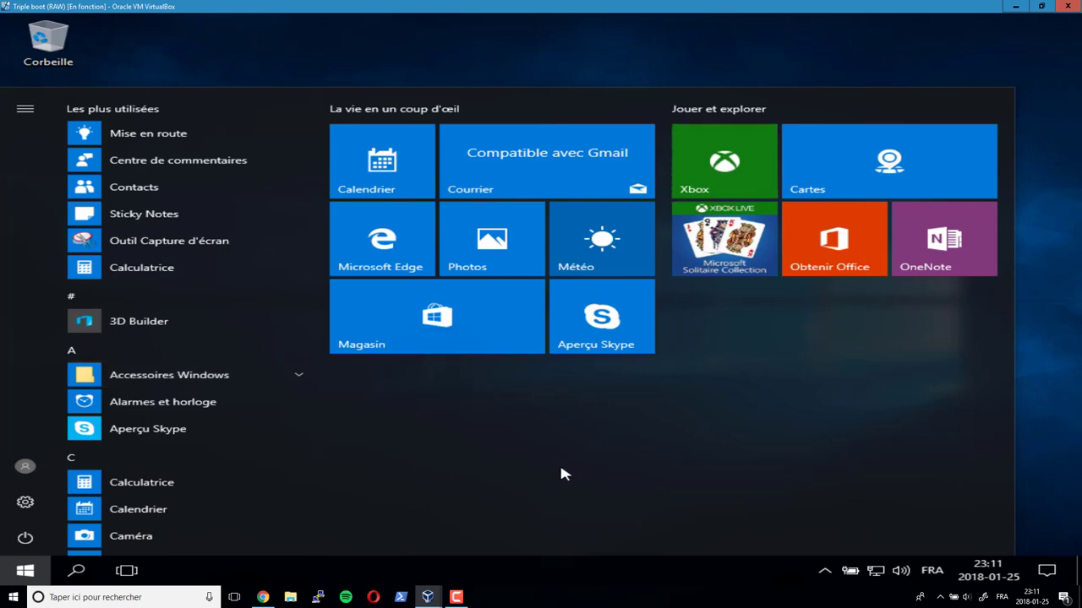
pyautogui.press('super+r')
pyautogui.write('c:')
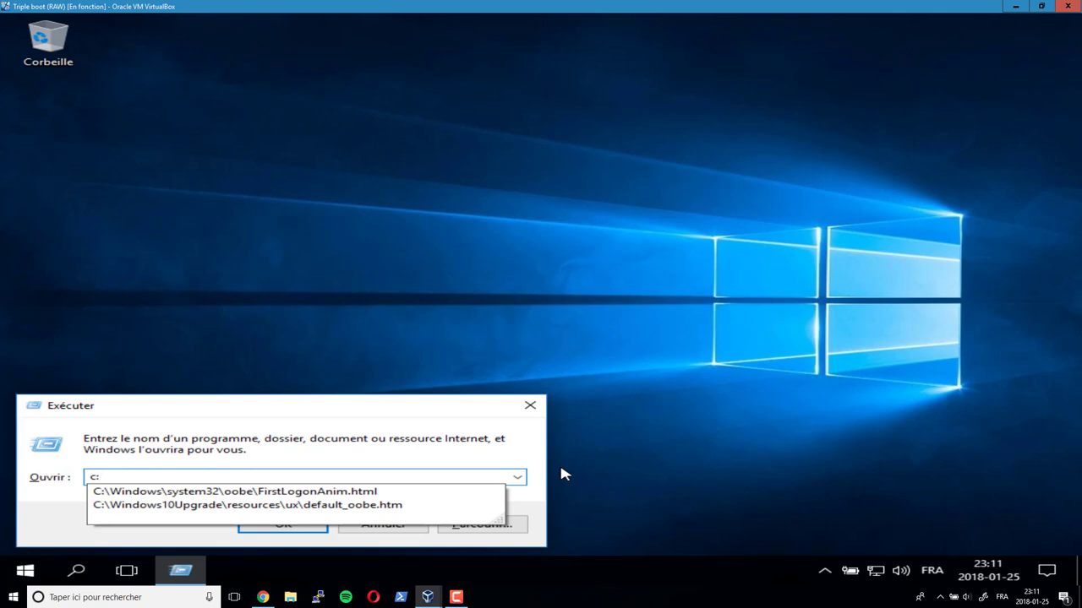
pyautogui.press('Return')
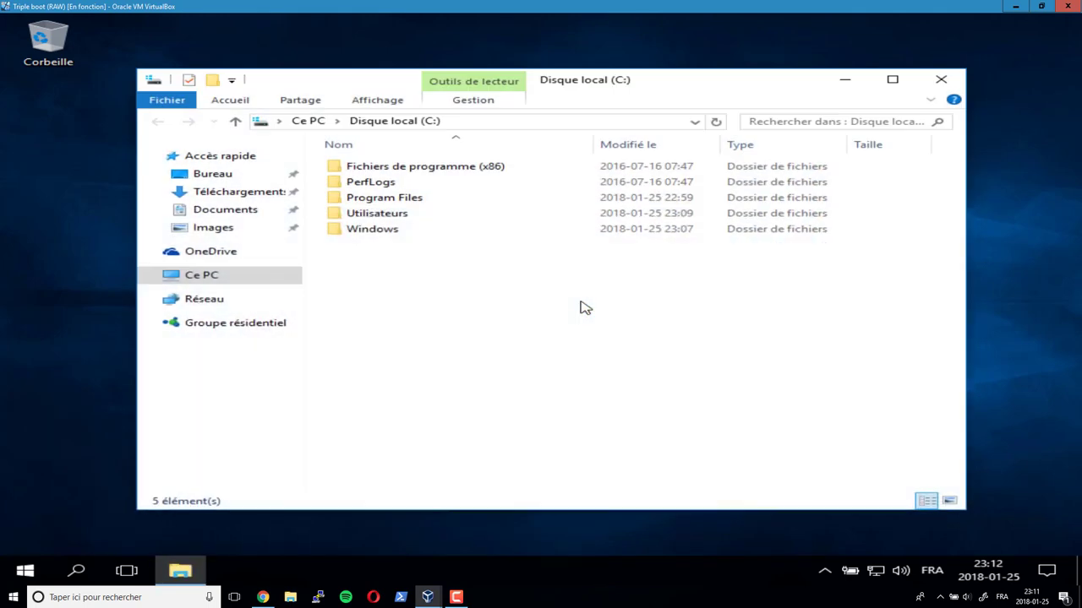
pyautogui.click(210, 278)
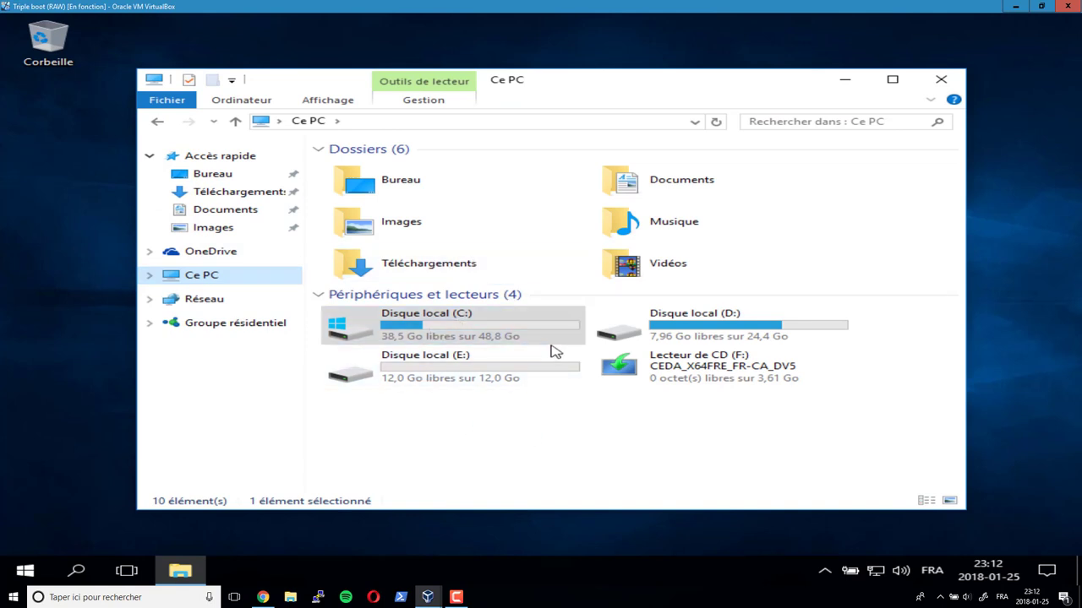
# - Create a new folder named 'test' on Disque local (D:)
pyautogui.click(512, 336)
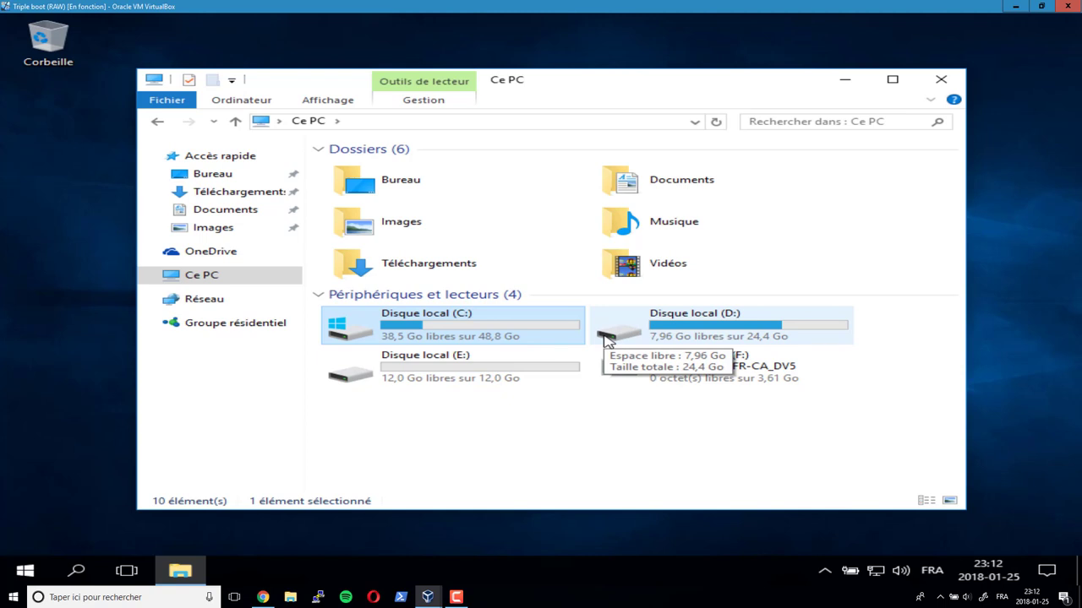
pyautogui.click(782, 337)
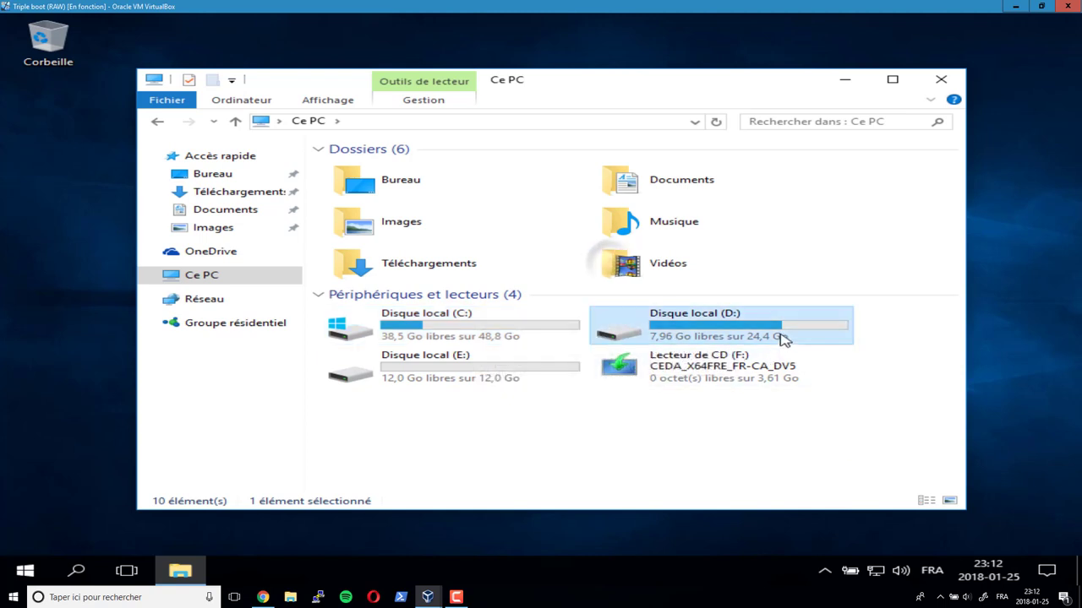
pyautogui.doubleClick(713, 338)
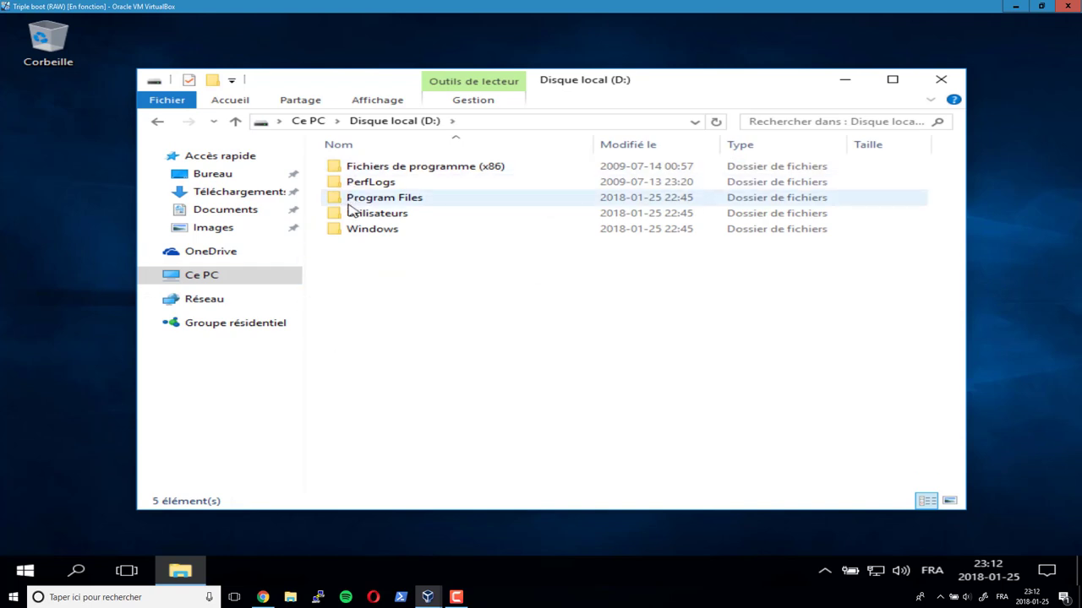
pyautogui.rightClick(351, 295)
pyautogui.moveTo(419, 458)
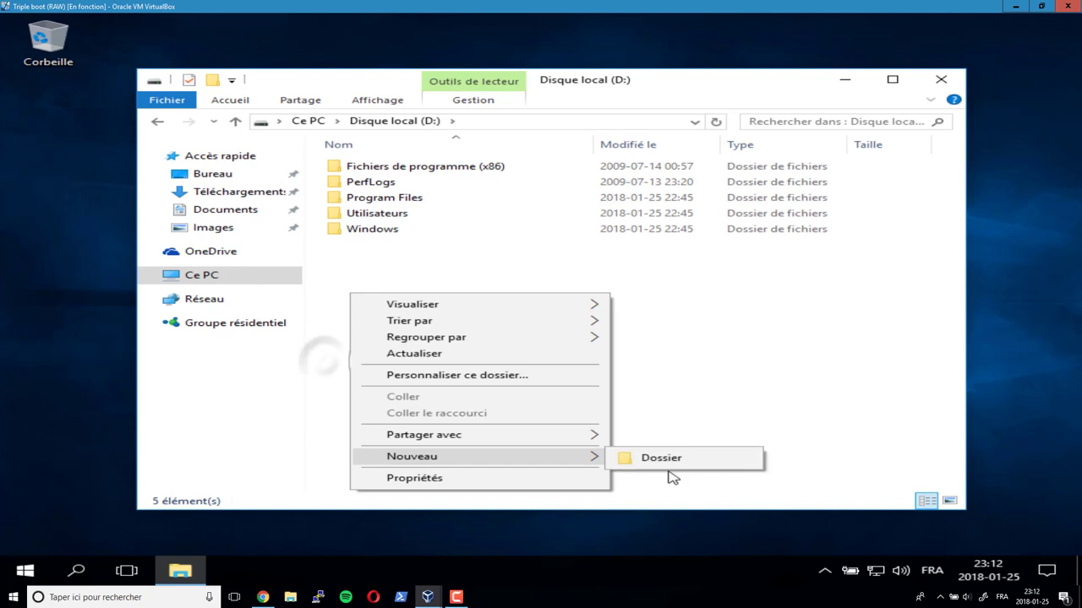
pyautogui.click(676, 465)
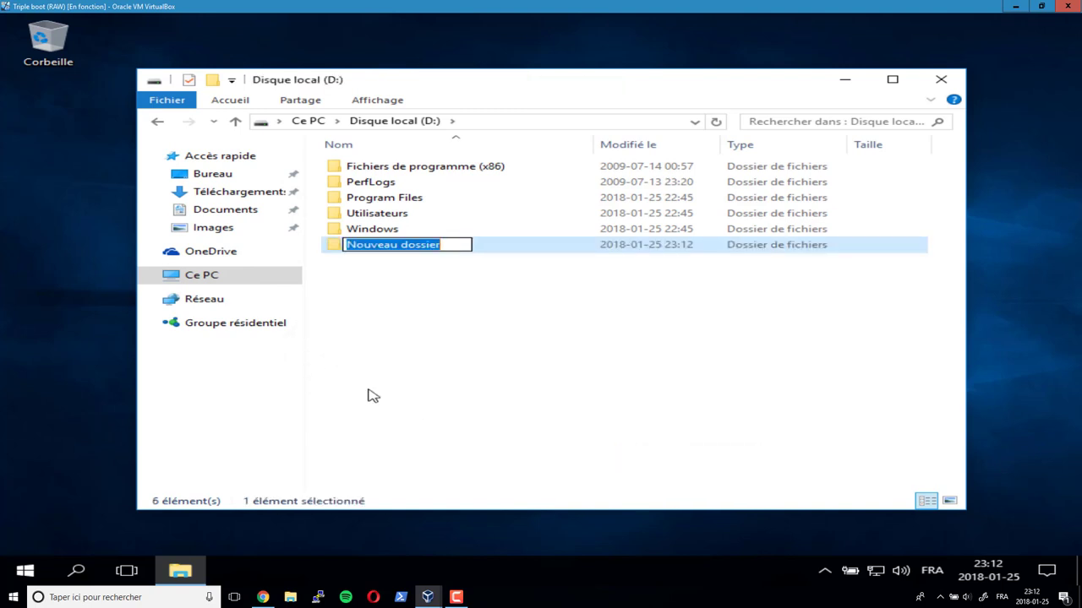
pyautogui.write('test')
pyautogui.press('Return')
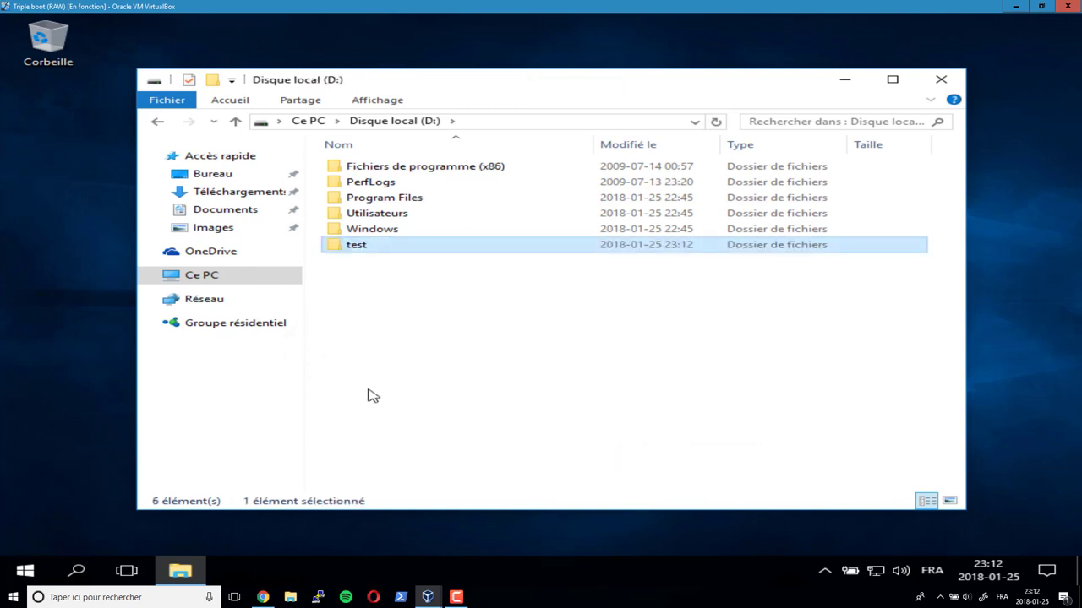
# - Back in Ce PC, open Disque local (E:) to confirm it is empty, then close File Explorer
pyautogui.click(158, 122)
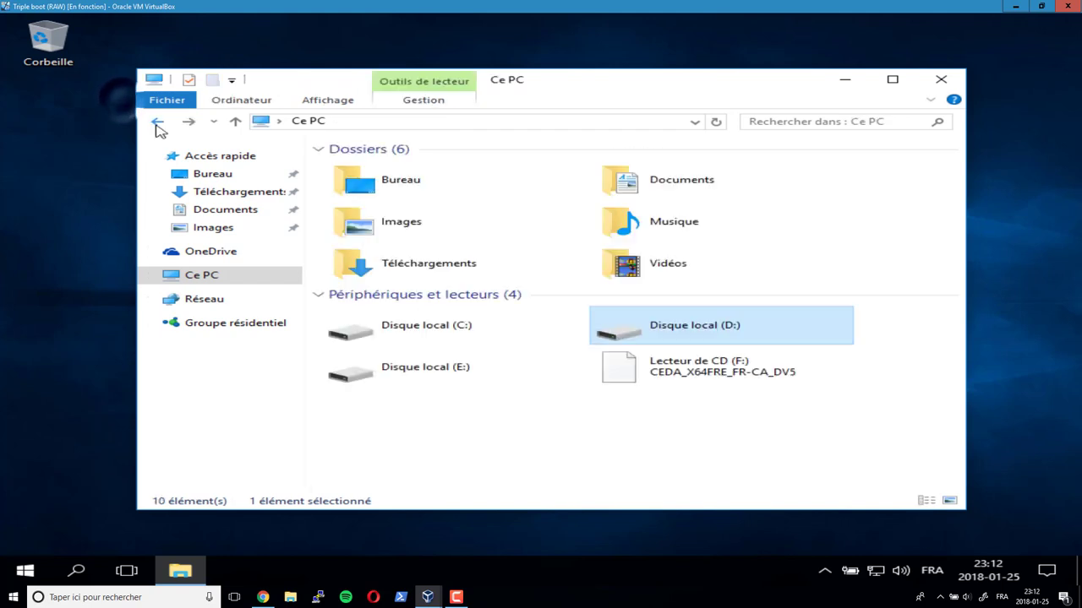
pyautogui.click(429, 371)
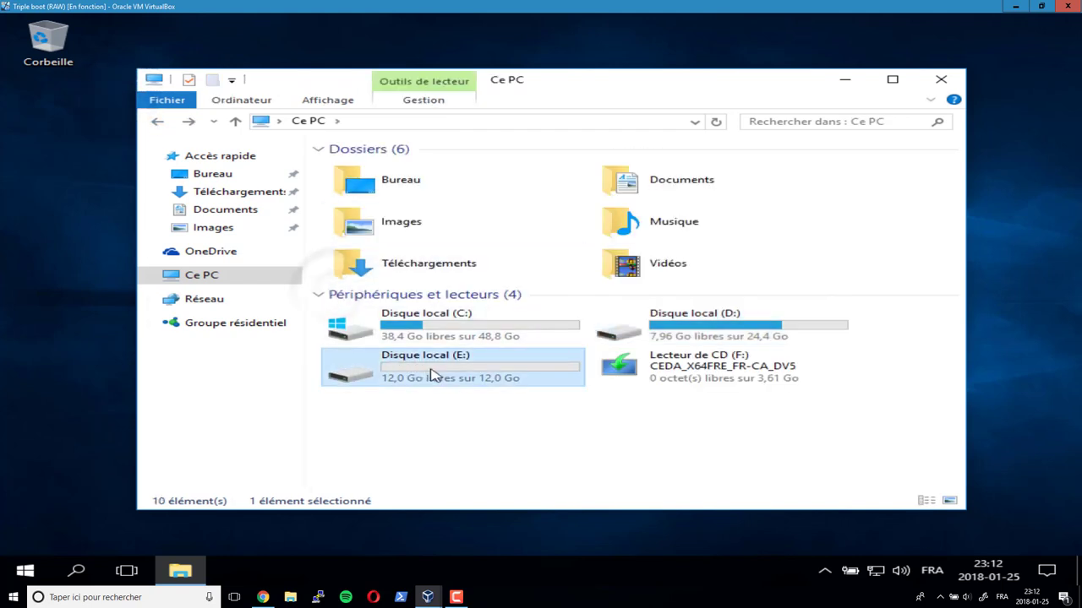
pyautogui.doubleClick(497, 376)
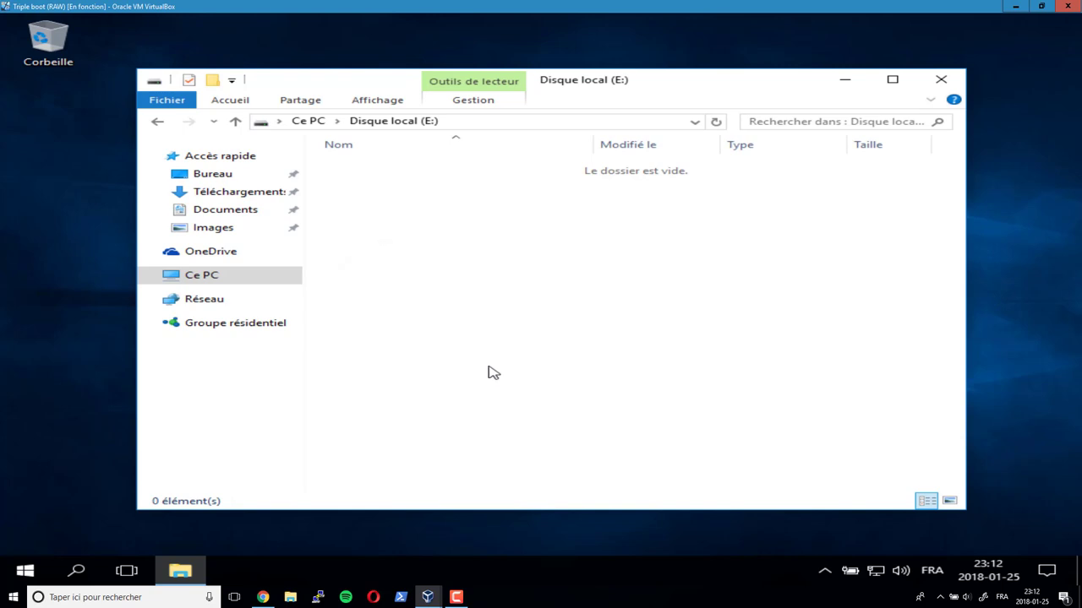
pyautogui.click(940, 79)
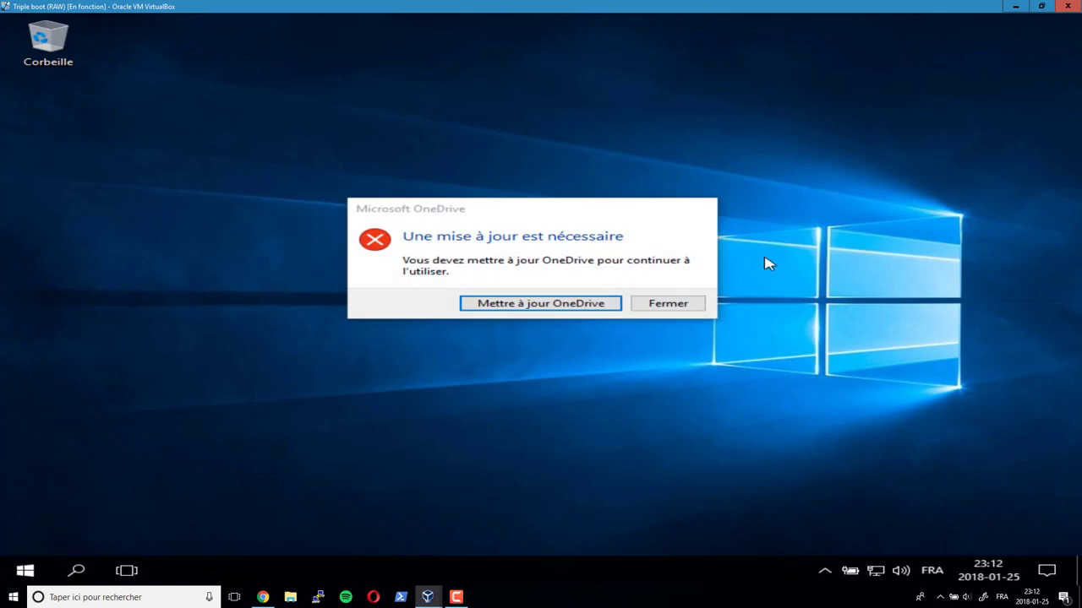
# - Dismiss the OneDrive update-required warning with Fermer
pyautogui.click(674, 305)
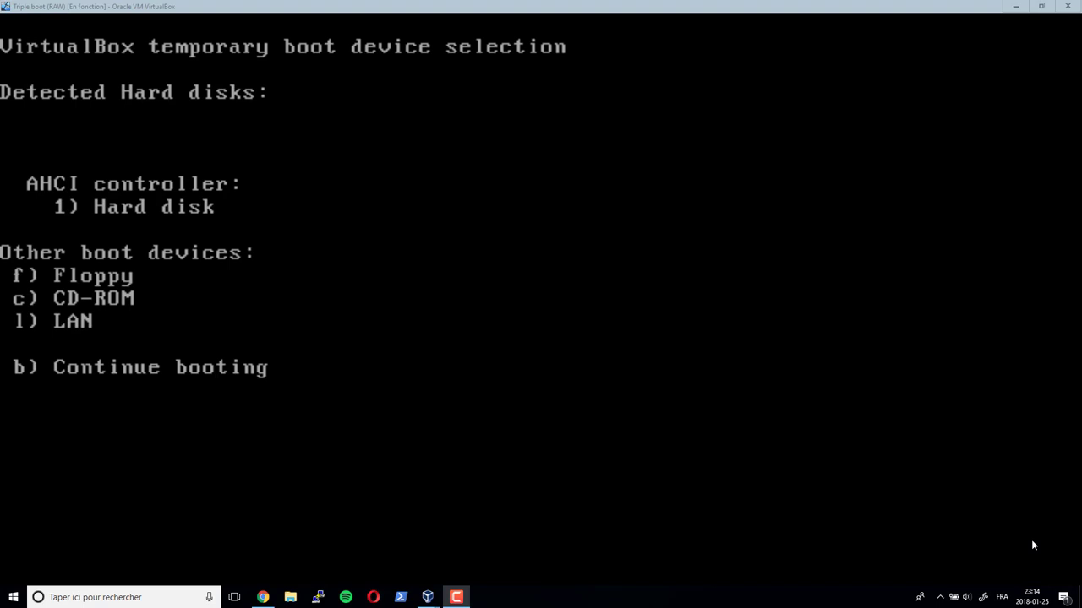
# - Boot the VM from the CD-ROM, halt the countdown, and choose Start Linux Mint
pyautogui.click(152, 307)
pyautogui.press('c')
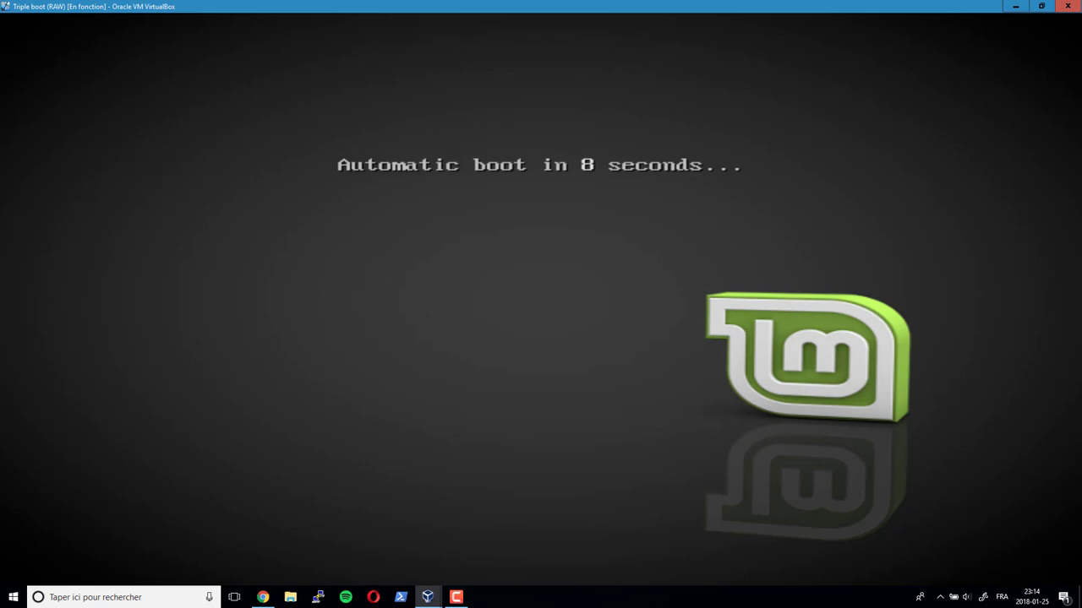
pyautogui.click(917, 126)
pyautogui.press('space')
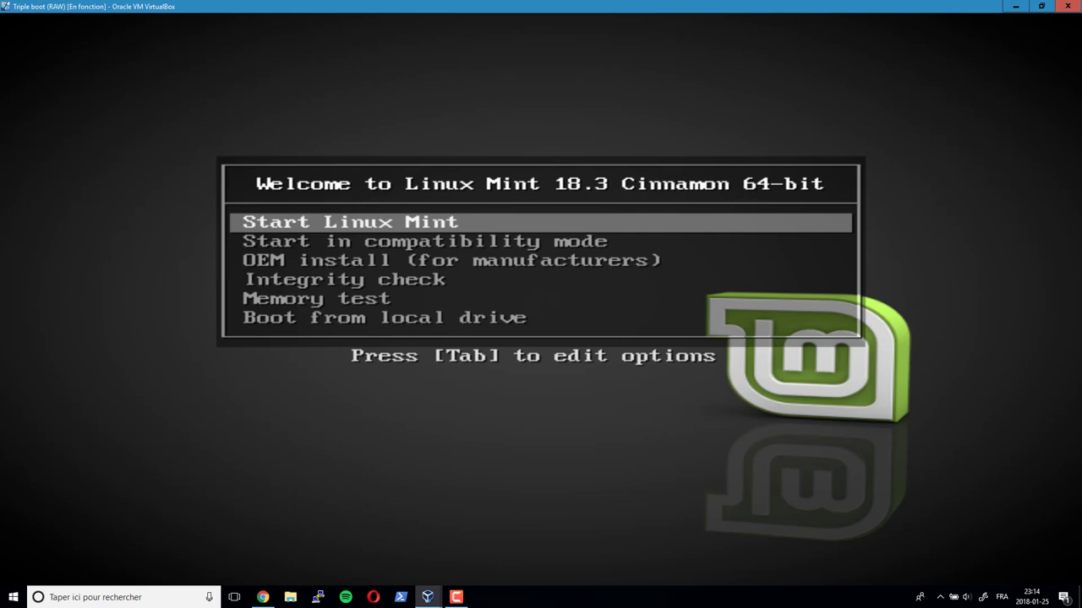
pyautogui.press('Down')
pyautogui.press('Down')
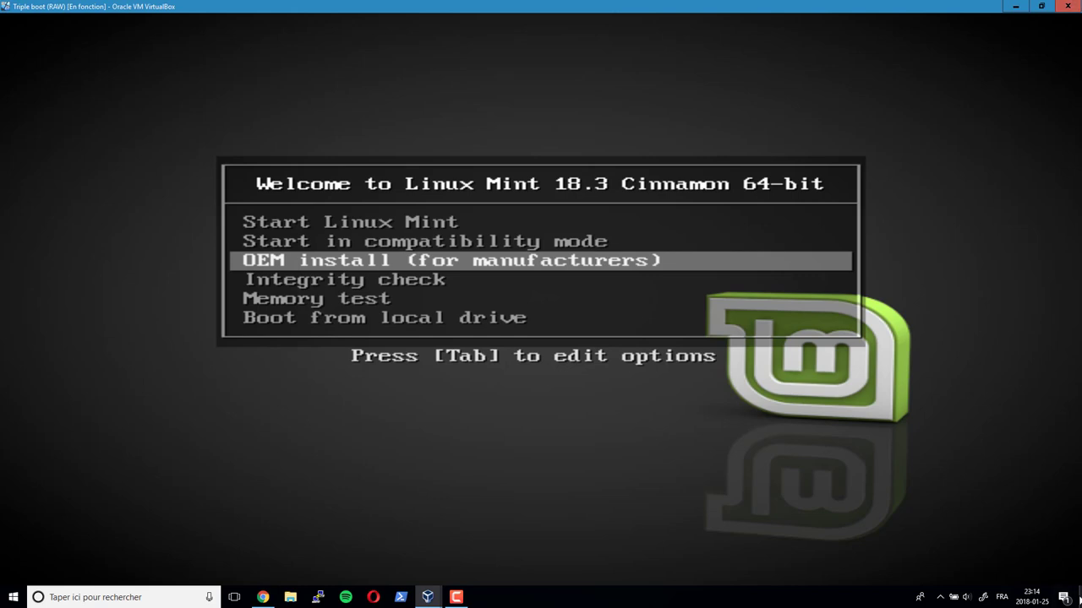
pyautogui.press('Up')
pyautogui.press('Up')
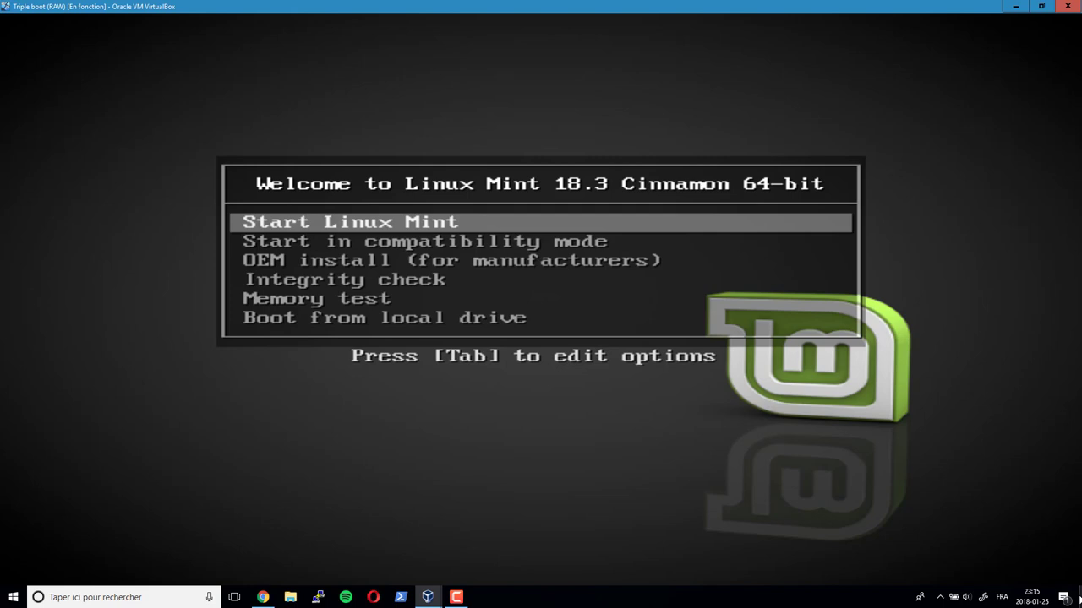
pyautogui.press('Return')
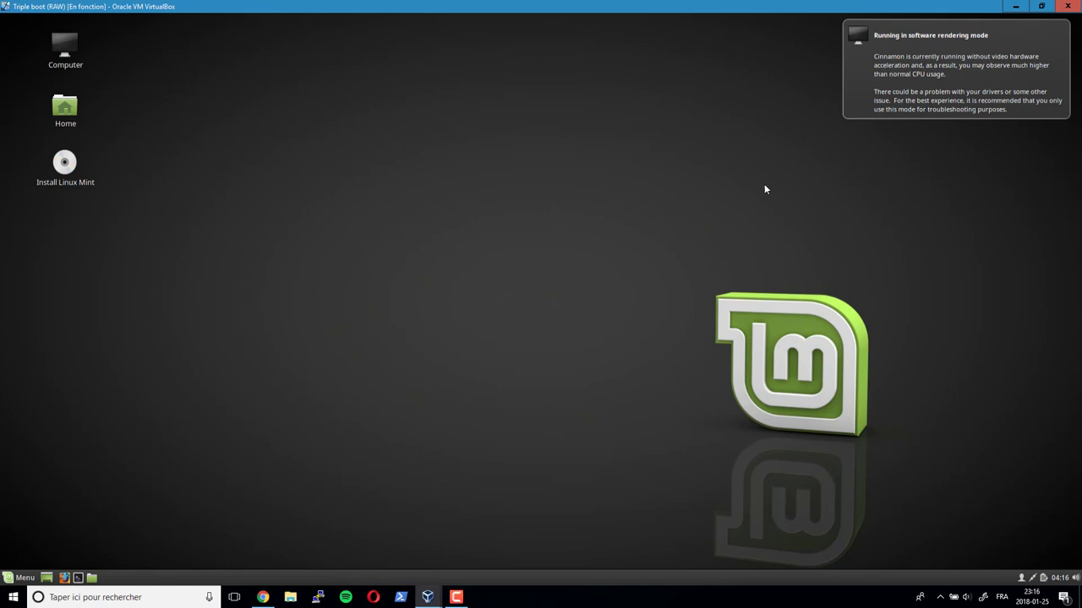
pyautogui.click(22, 580)
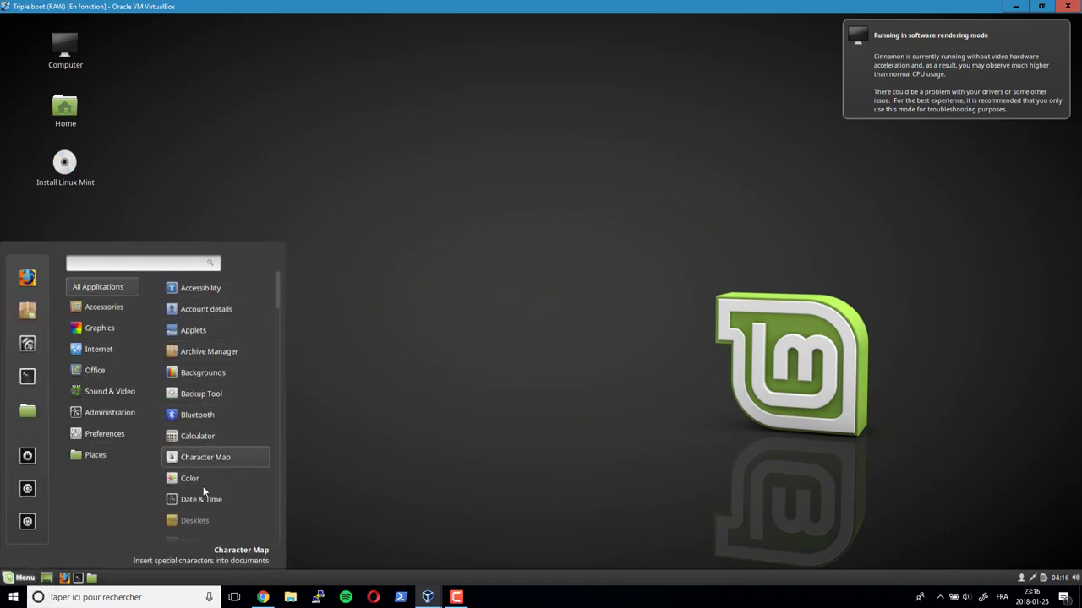
pyautogui.scroll(-5, 203, 515)
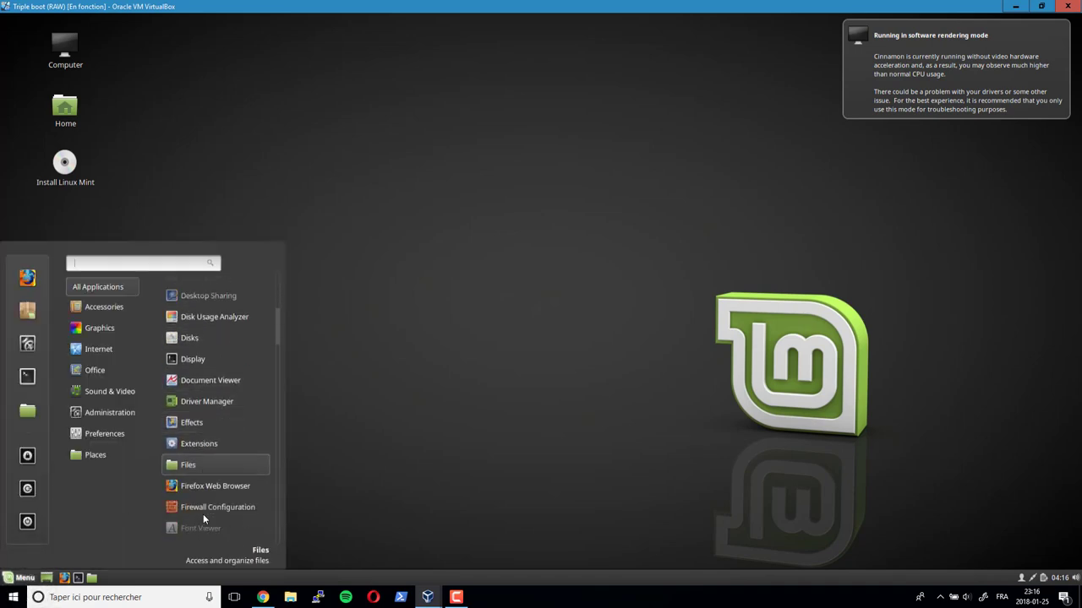
pyautogui.scroll(-4, 204, 470)
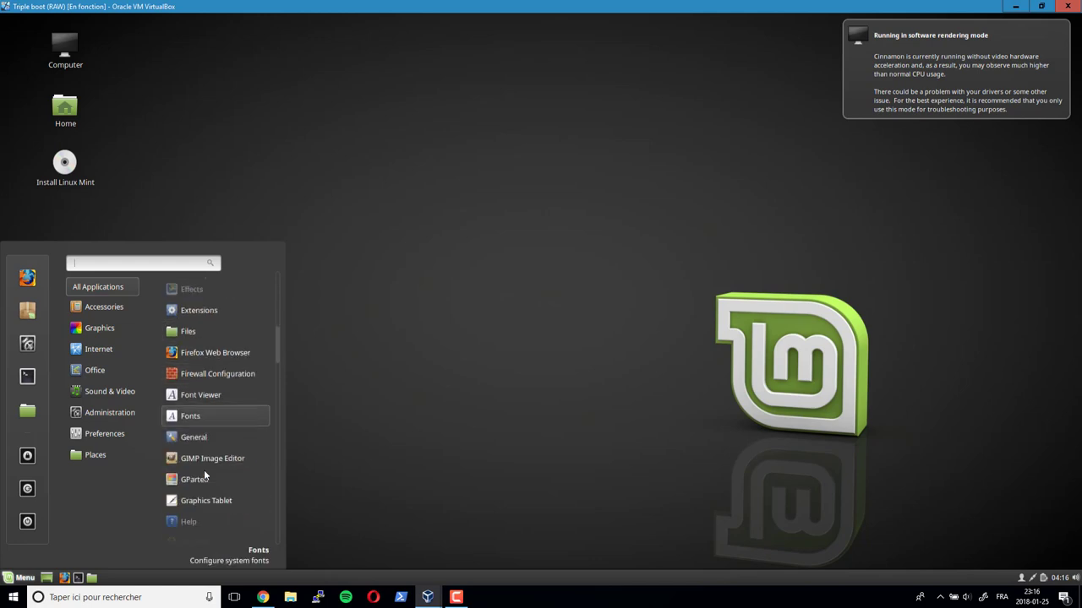
pyautogui.scroll(-3, 204, 470)
pyautogui.scroll(3, 204, 475)
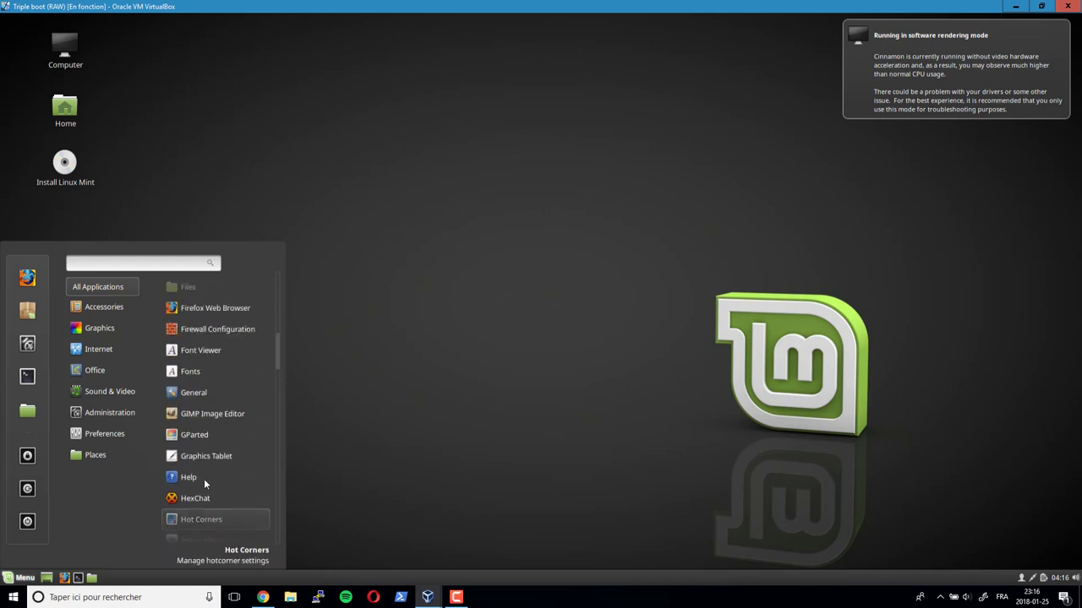
pyautogui.scroll(1, 204, 479)
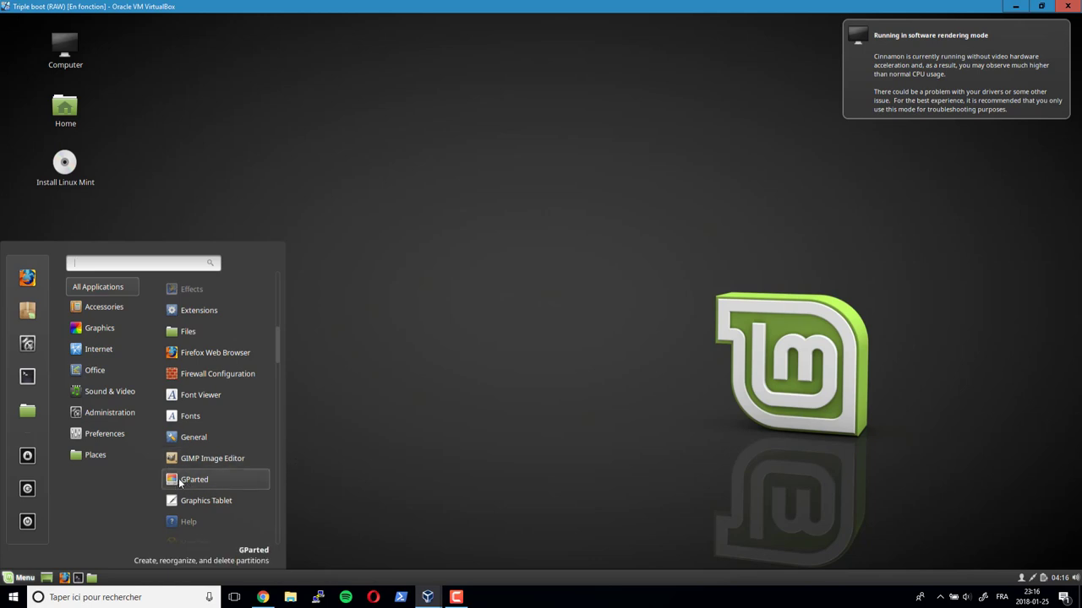
pyautogui.scroll(8, 180, 483)
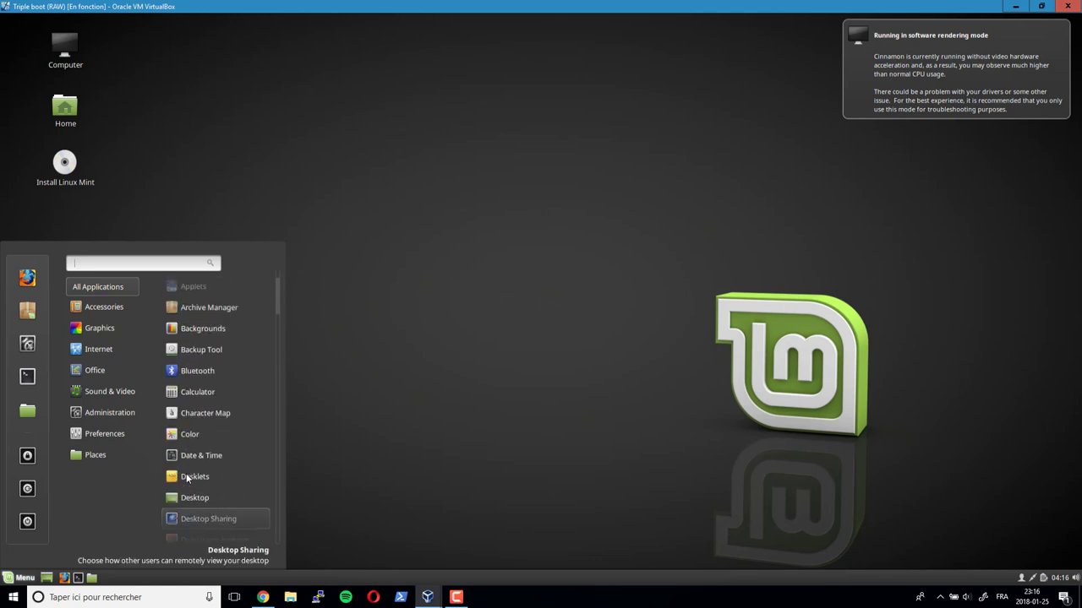
pyautogui.click(524, 322)
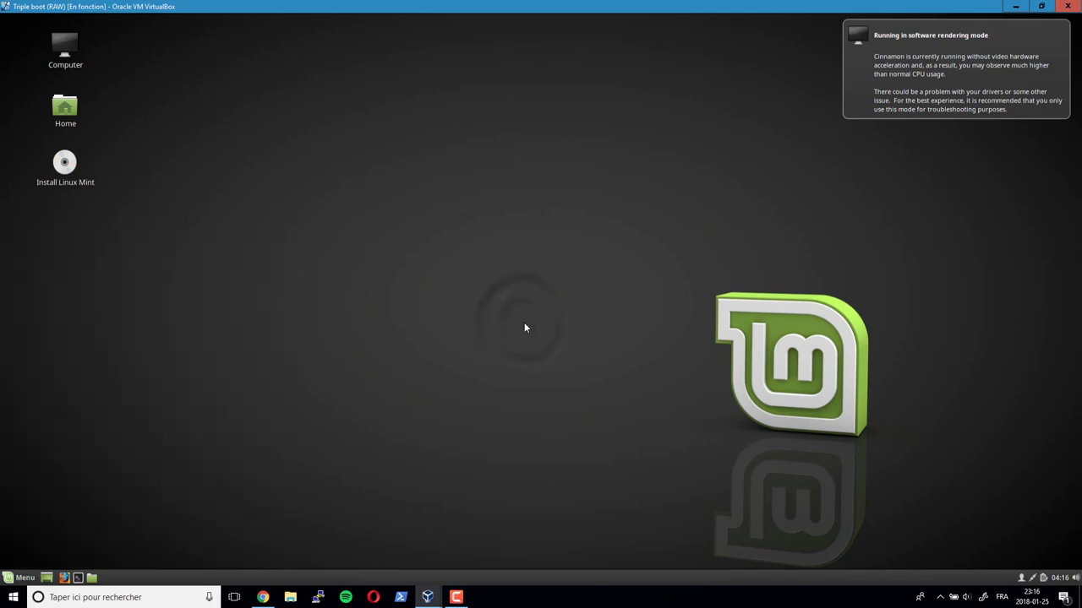
pyautogui.doubleClick(65, 165)
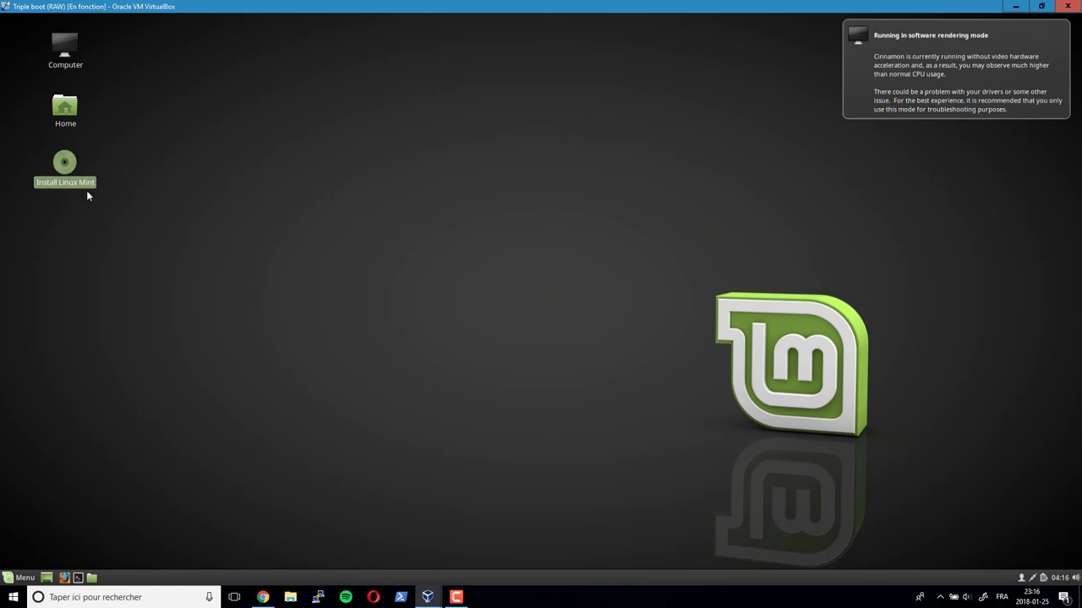
# - Launch Install Linux Mint from the live desktop and pick Français in the language list
pyautogui.doubleClick(65, 164)
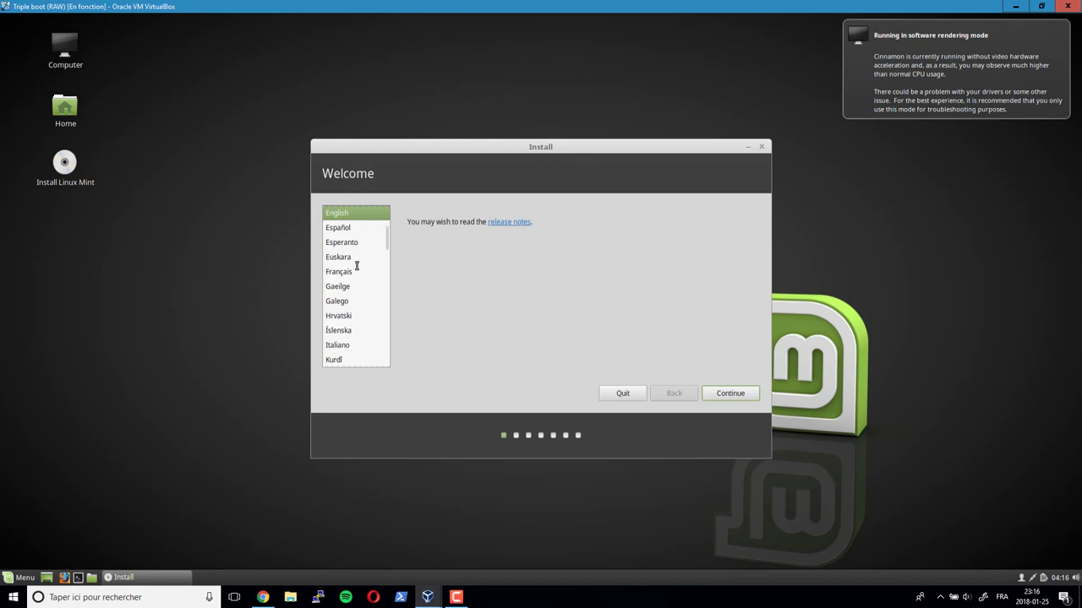
pyautogui.scroll(1, 347, 261)
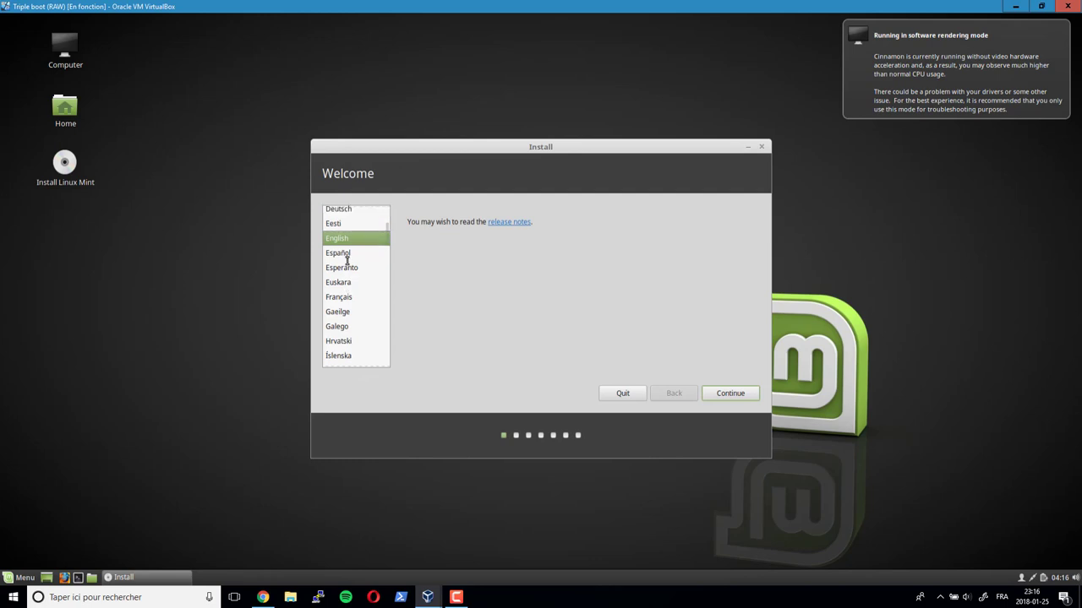
pyautogui.scroll(-3, 348, 262)
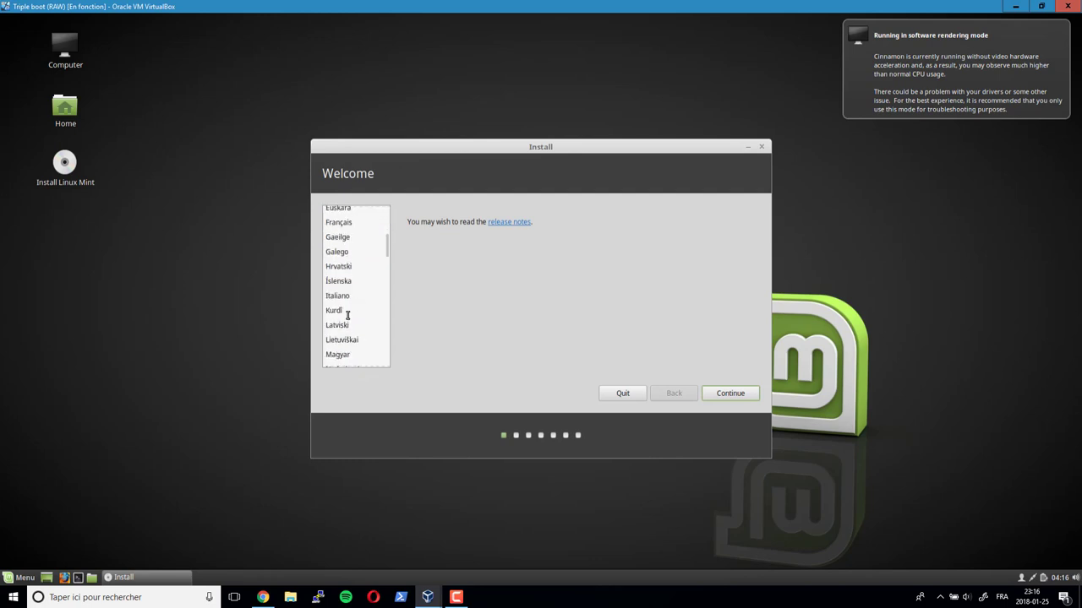
pyautogui.scroll(-3, 347, 315)
pyautogui.scroll(1, 353, 325)
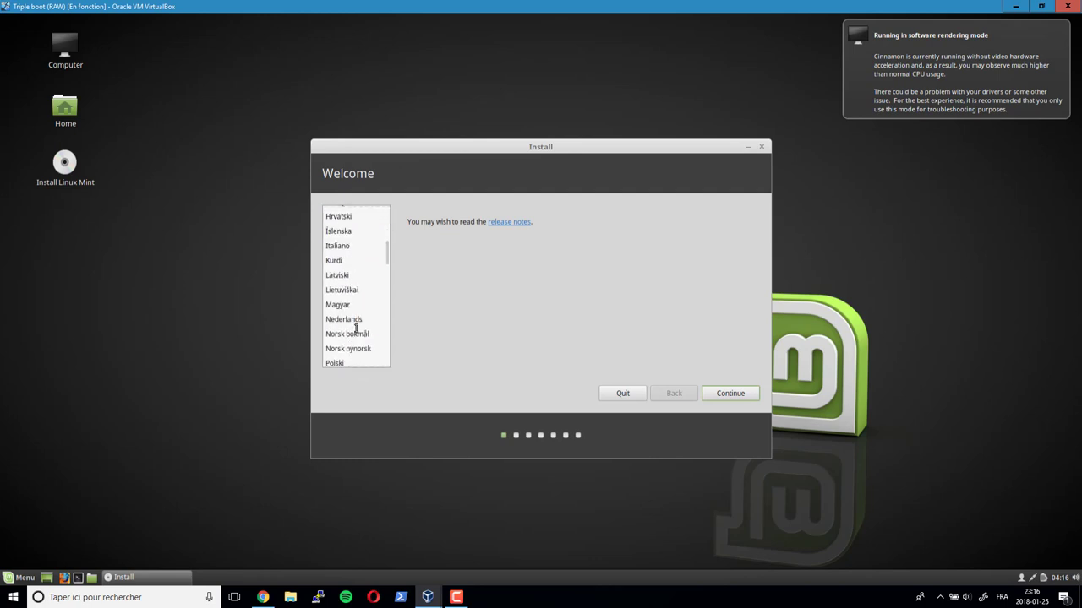
pyautogui.scroll(1, 368, 298)
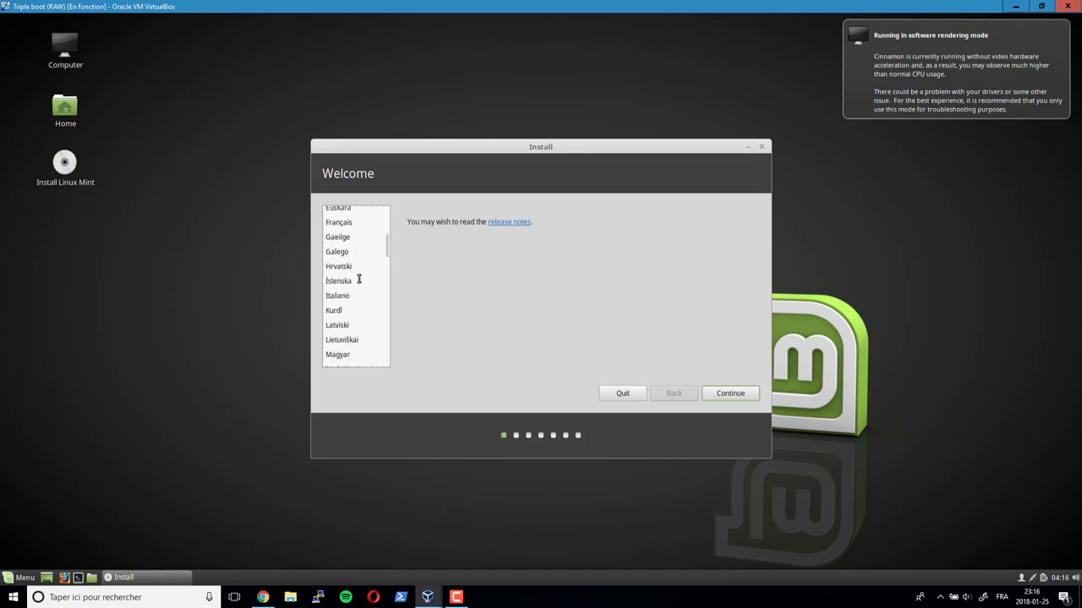
pyautogui.click(344, 224)
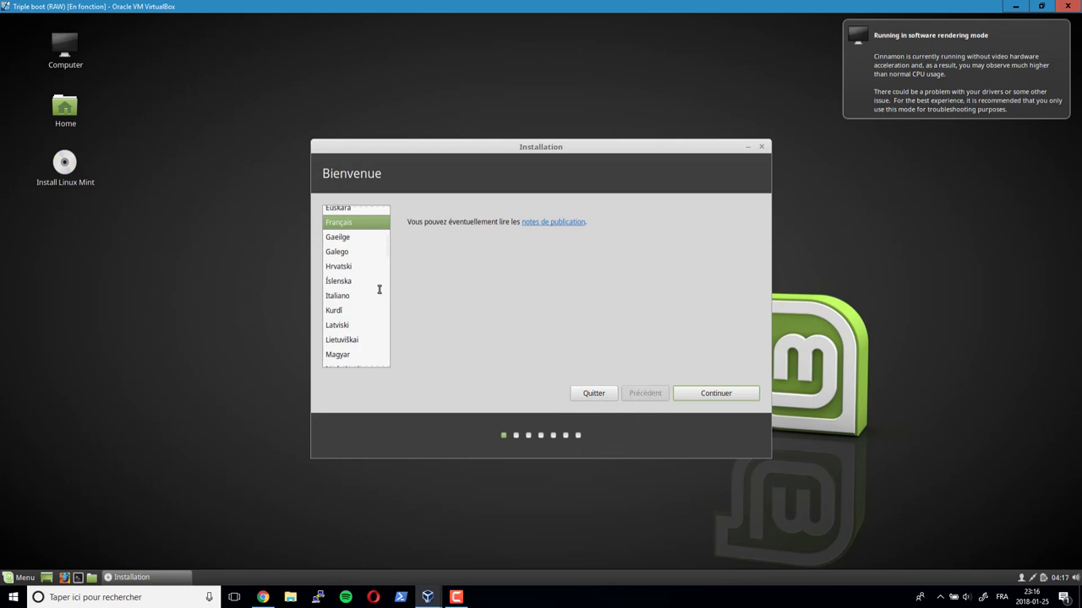
# - After briefly trying Deutsch and English, settle on Français as the installer language
pyautogui.scroll(2, 376, 290)
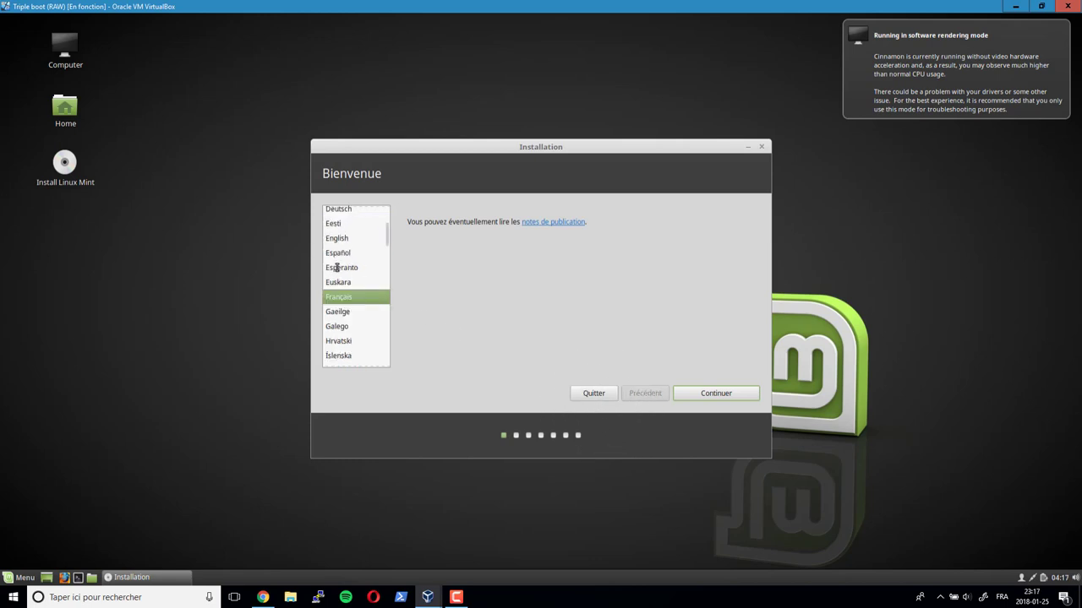
pyautogui.scroll(1, 338, 254)
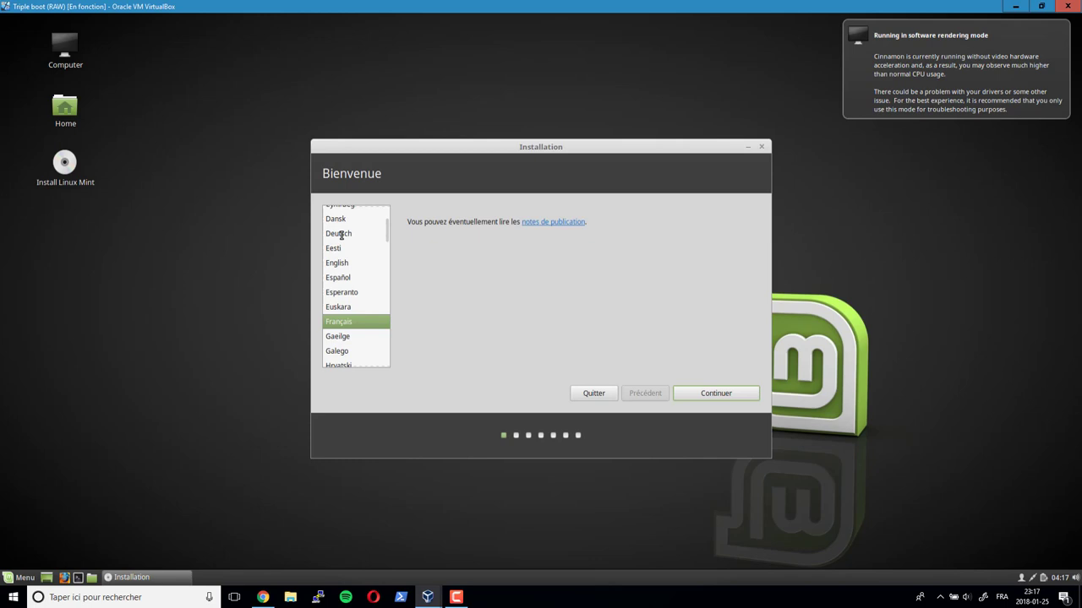
pyautogui.click(342, 236)
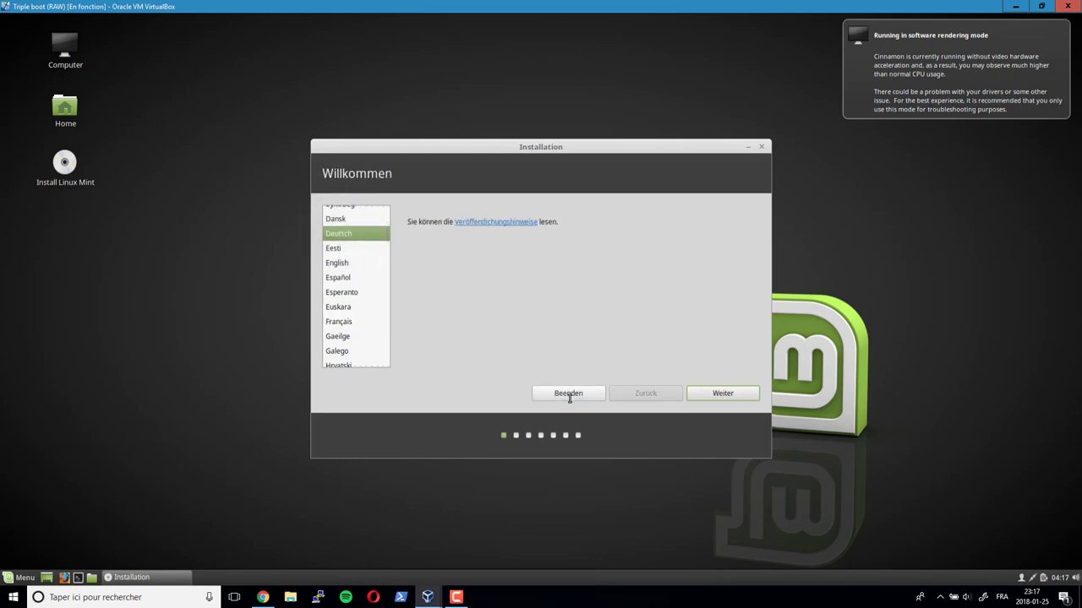
pyautogui.click(340, 263)
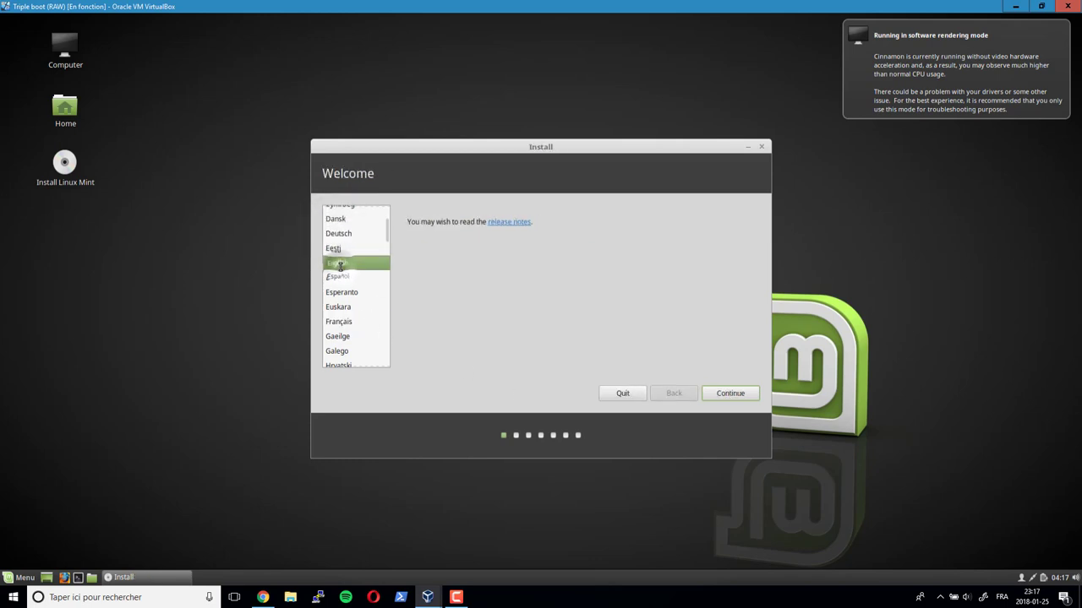
pyautogui.click(341, 323)
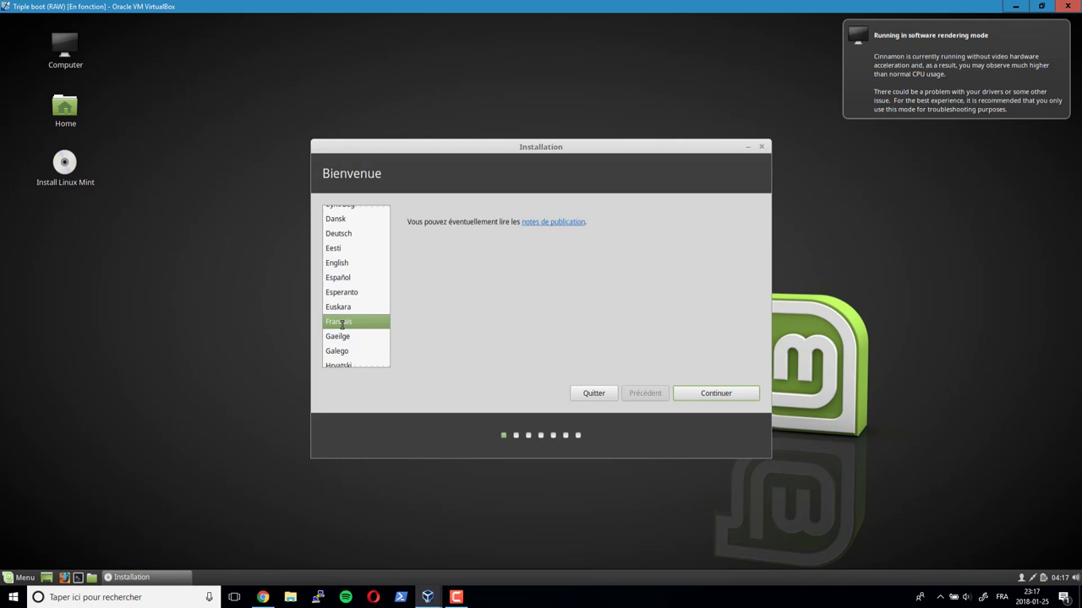
# - Continue past the welcome page, enable third-party graphics, Wi-Fi and MP3 software, and continue
pyautogui.click(718, 396)
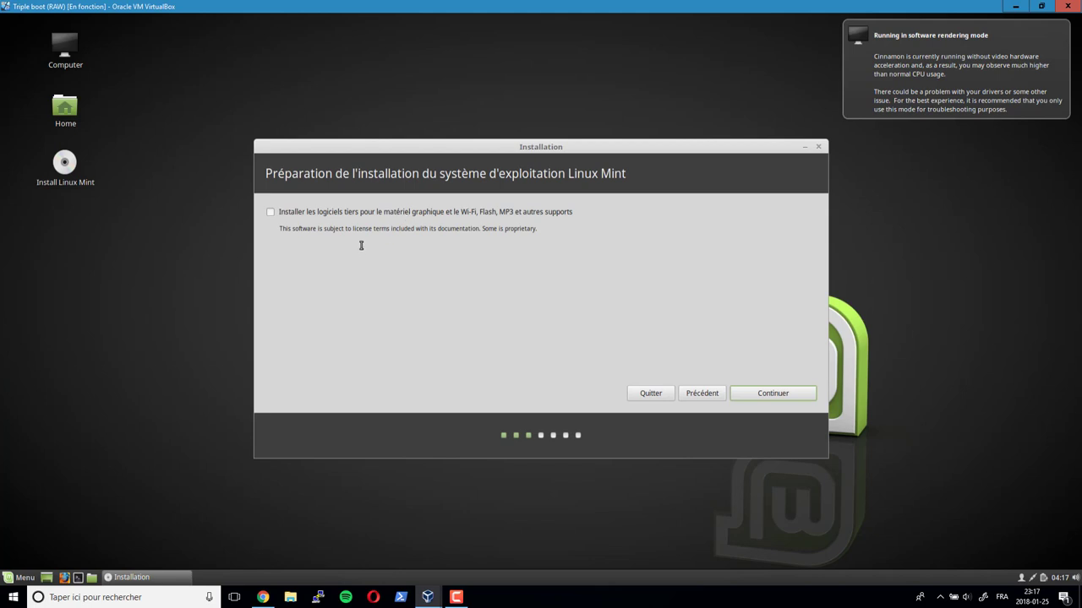
pyautogui.click(270, 213)
pyautogui.click(763, 394)
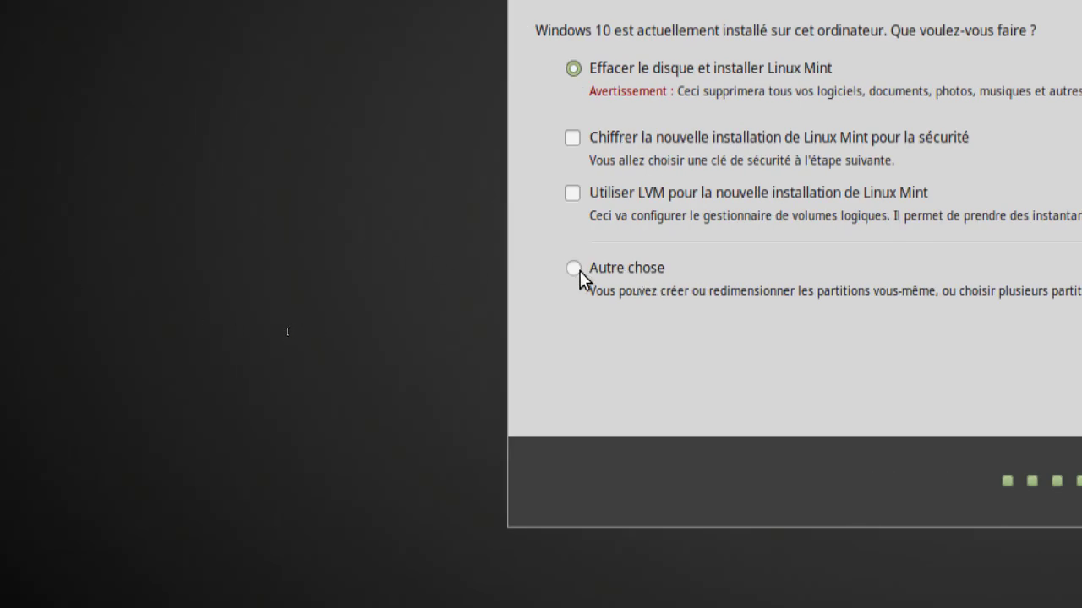
# - Choose 'Autre chose' as the installation type for manual partitioning
pyautogui.click(574, 269)
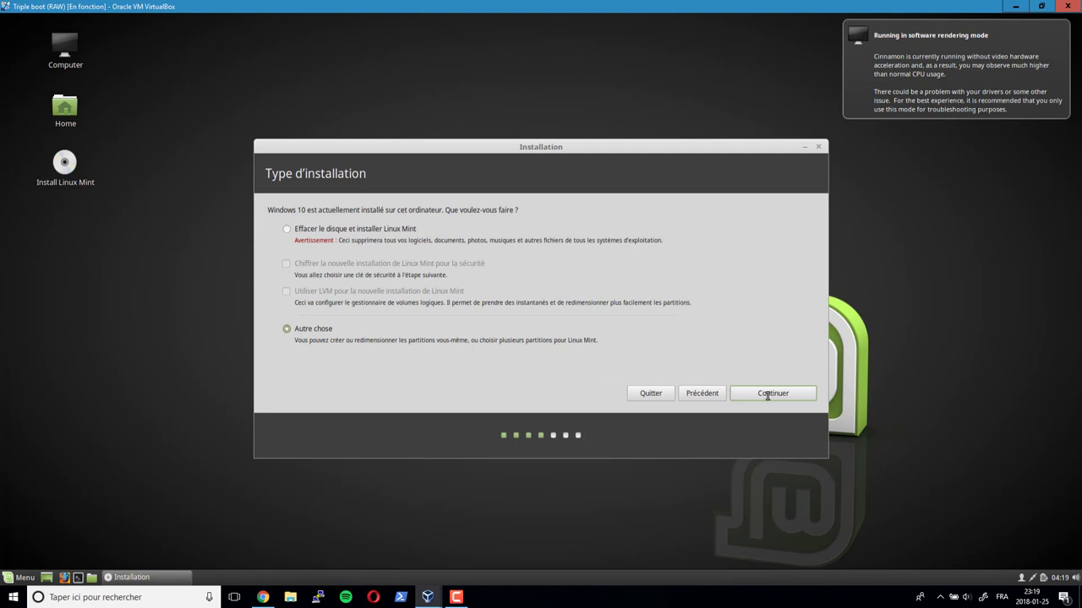
# - In the partition table, inspect sda1 and sda2, then open Modifier la partition for /dev/sda3
pyautogui.click(768, 395)
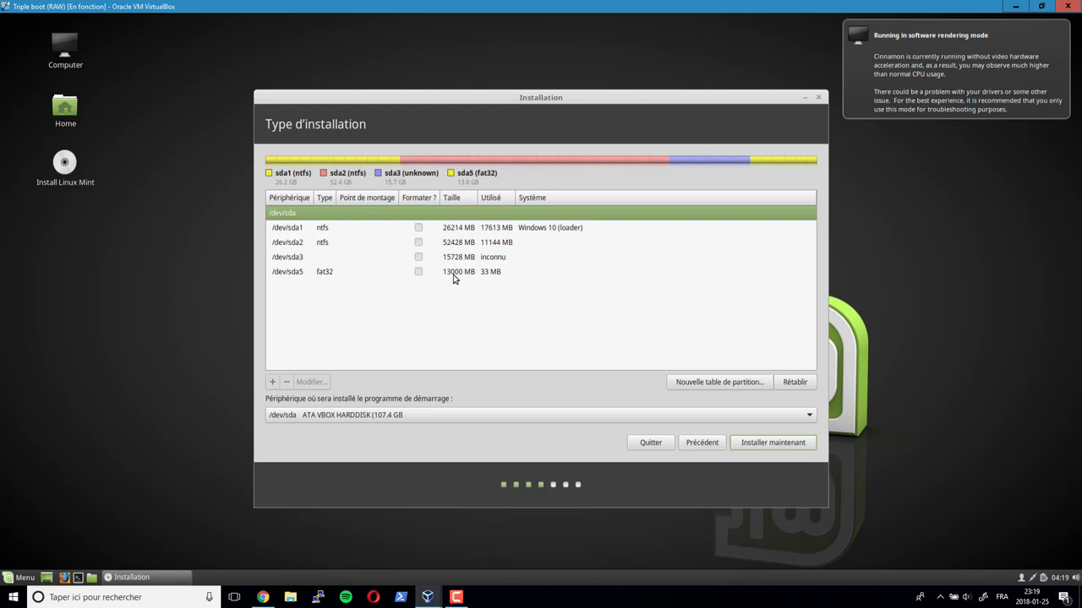
pyautogui.click(558, 230)
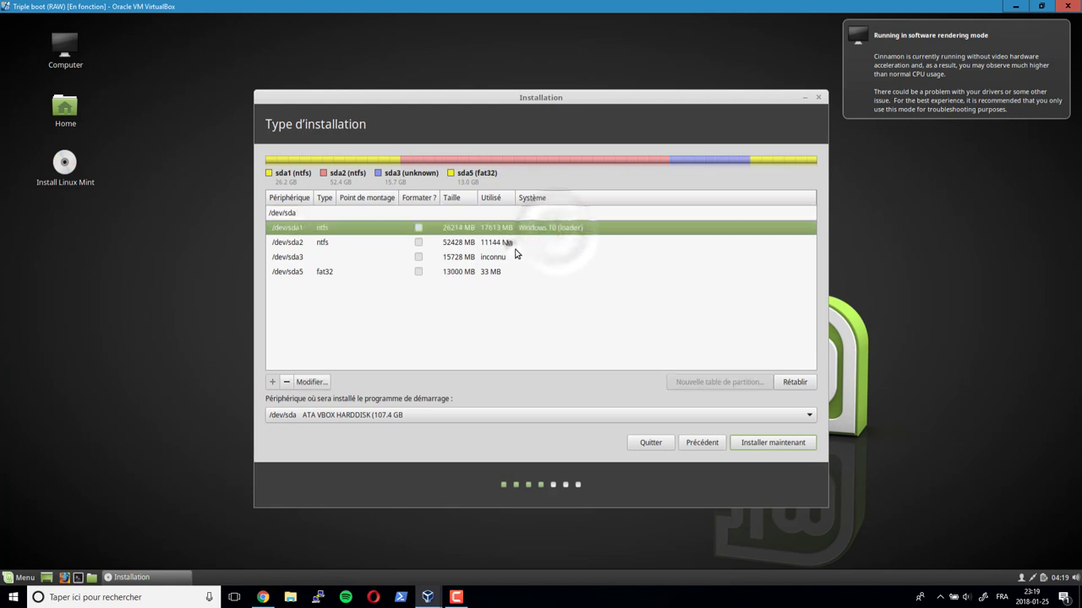
pyautogui.click(514, 243)
pyautogui.click(494, 229)
pyautogui.click(494, 243)
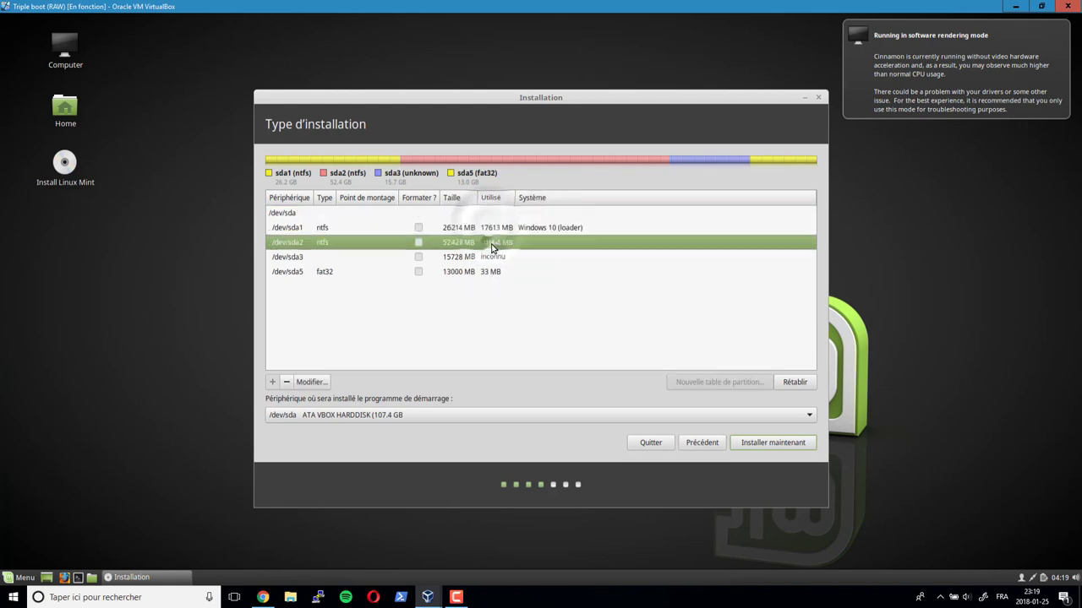
pyautogui.click(463, 232)
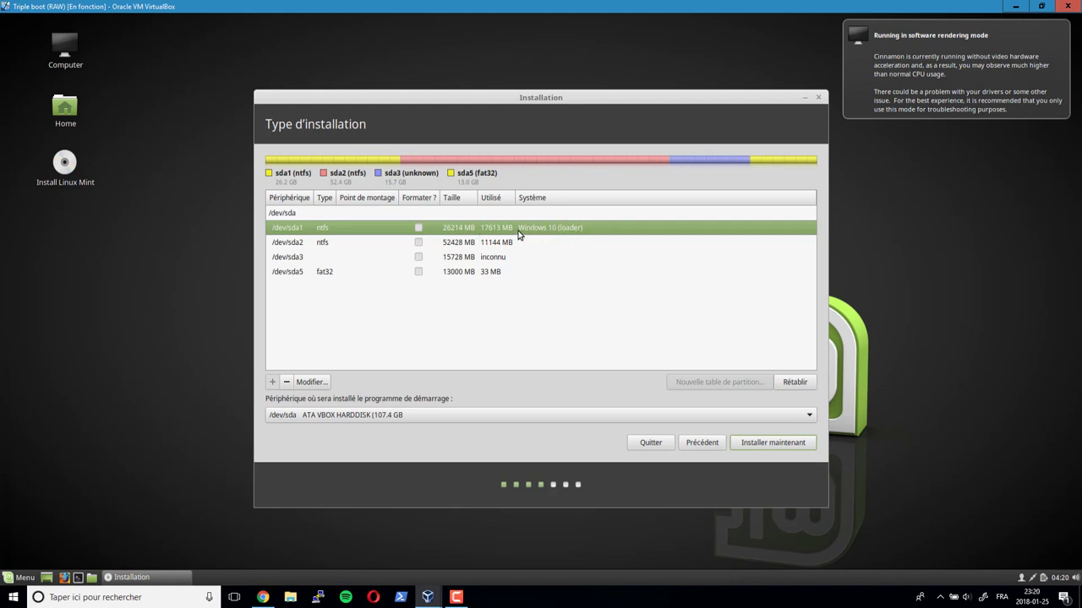
pyautogui.click(297, 258)
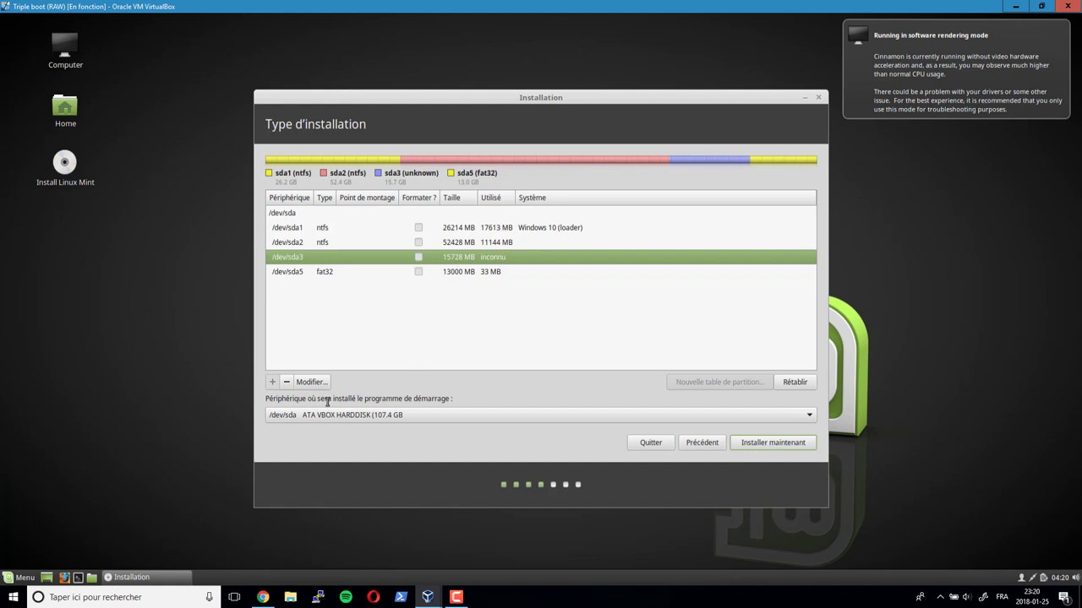
pyautogui.click(311, 382)
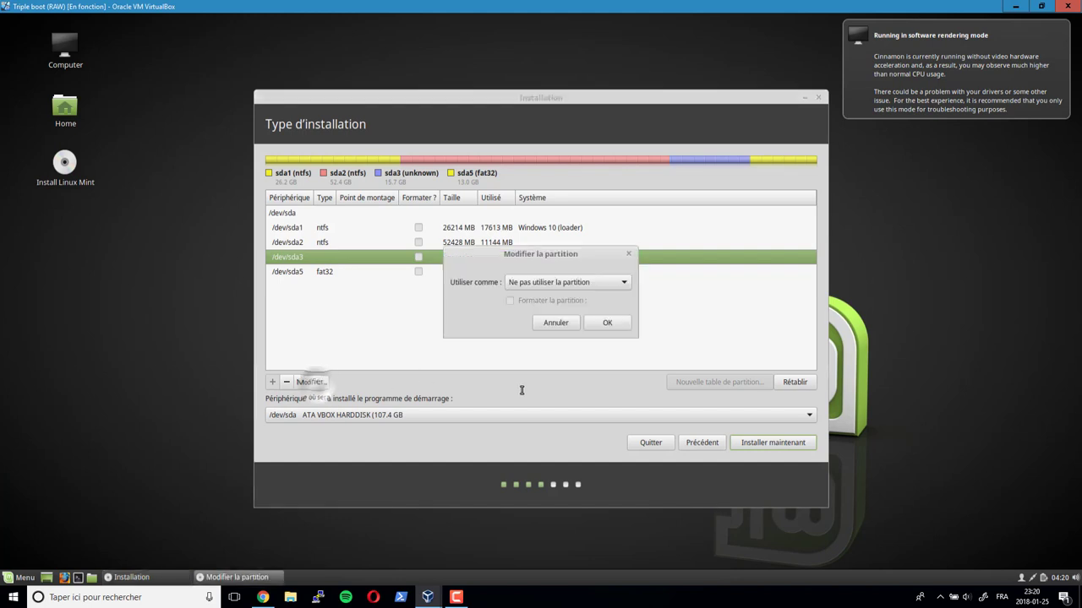
# - Set /dev/sda3 to ext4, mark it for formatting, mount it at /, and confirm with OK
pyautogui.click(560, 285)
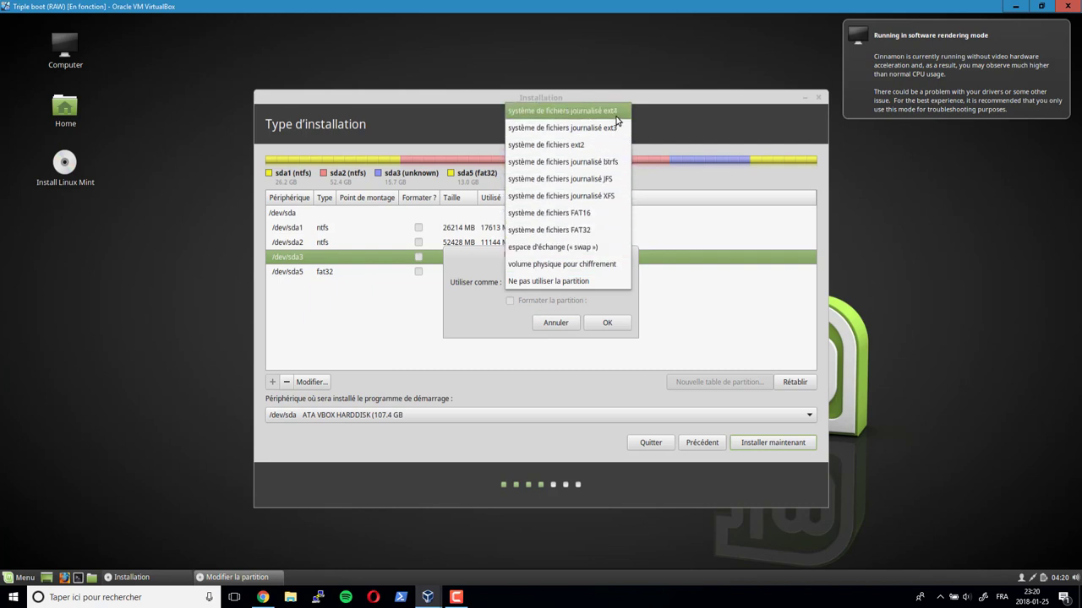
pyautogui.click(615, 118)
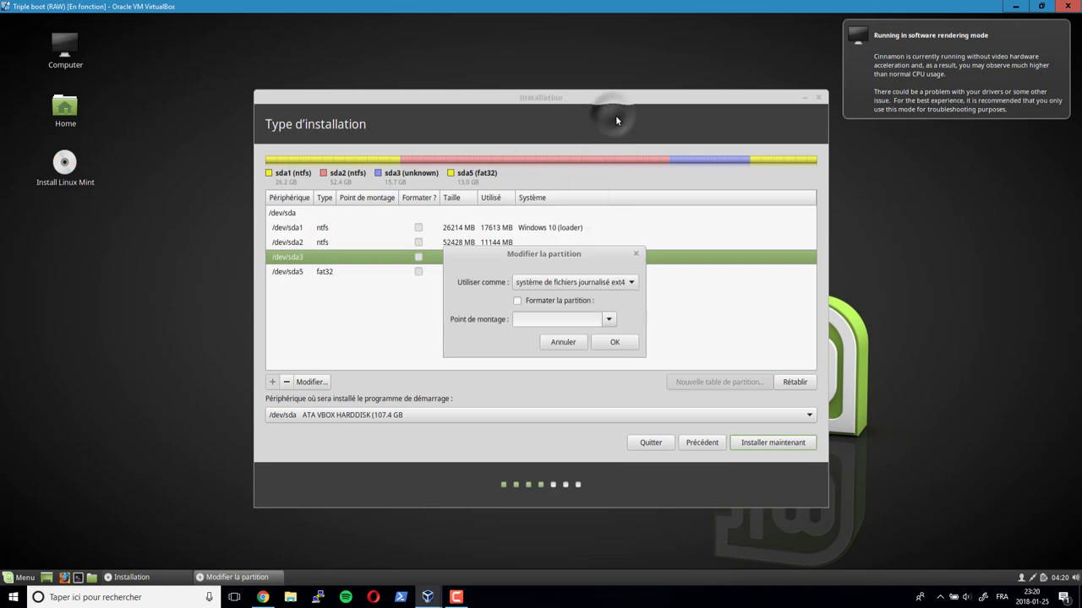
pyautogui.click(531, 302)
pyautogui.click(609, 321)
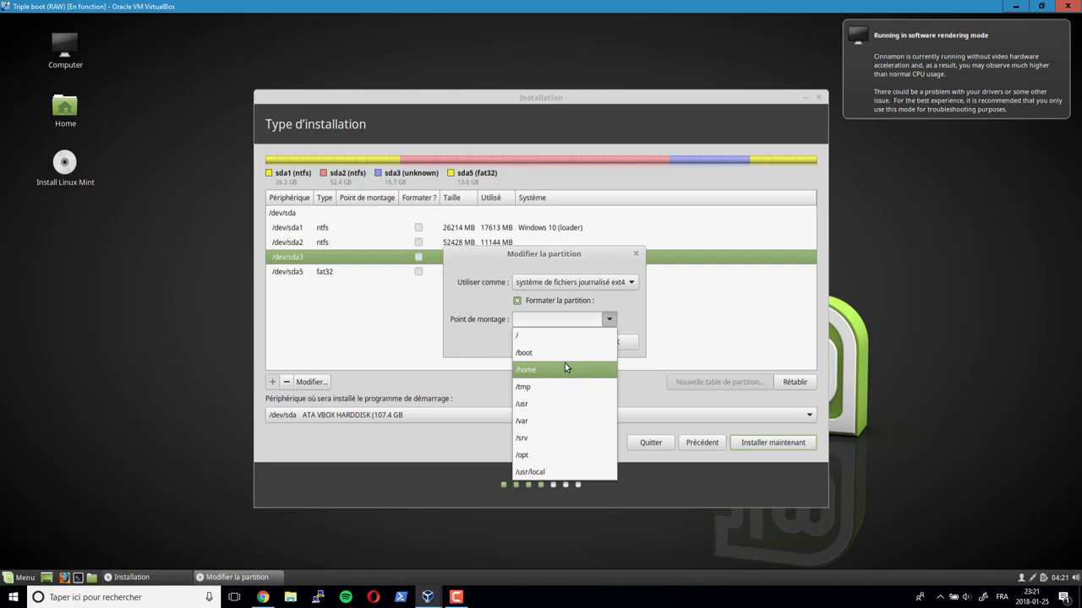
pyautogui.click(526, 342)
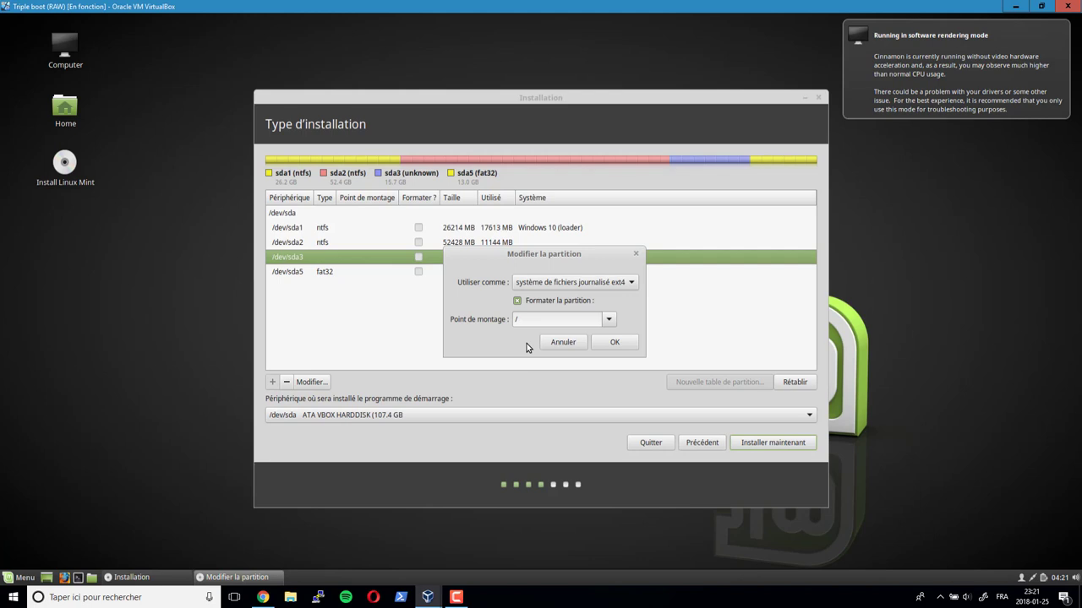
pyautogui.click(614, 343)
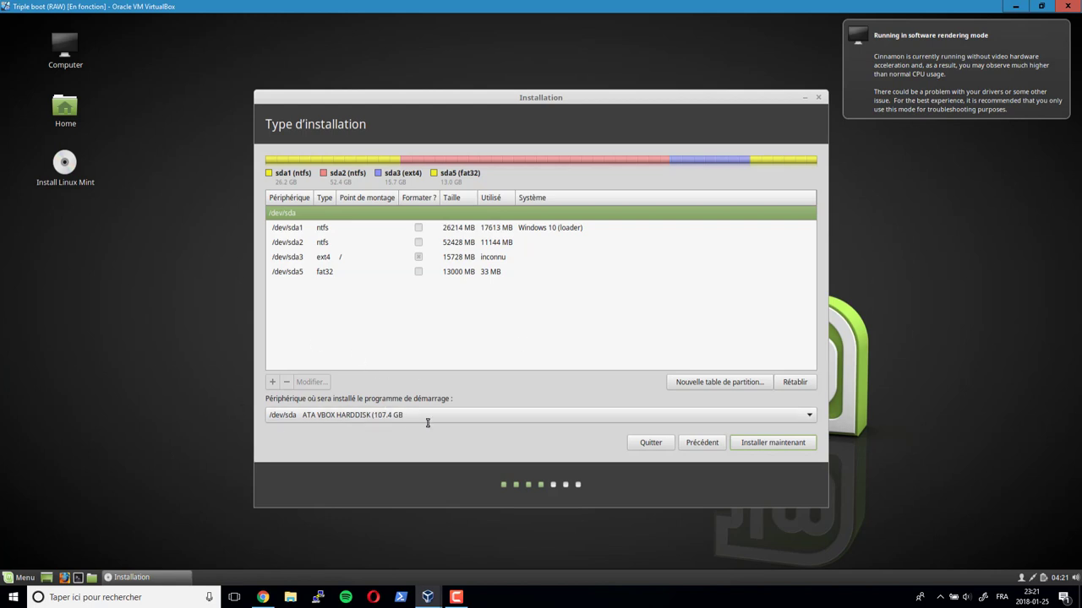
# - Put the boot loader on /dev/sda3 and start the installation with Installer maintenant
pyautogui.click(381, 416)
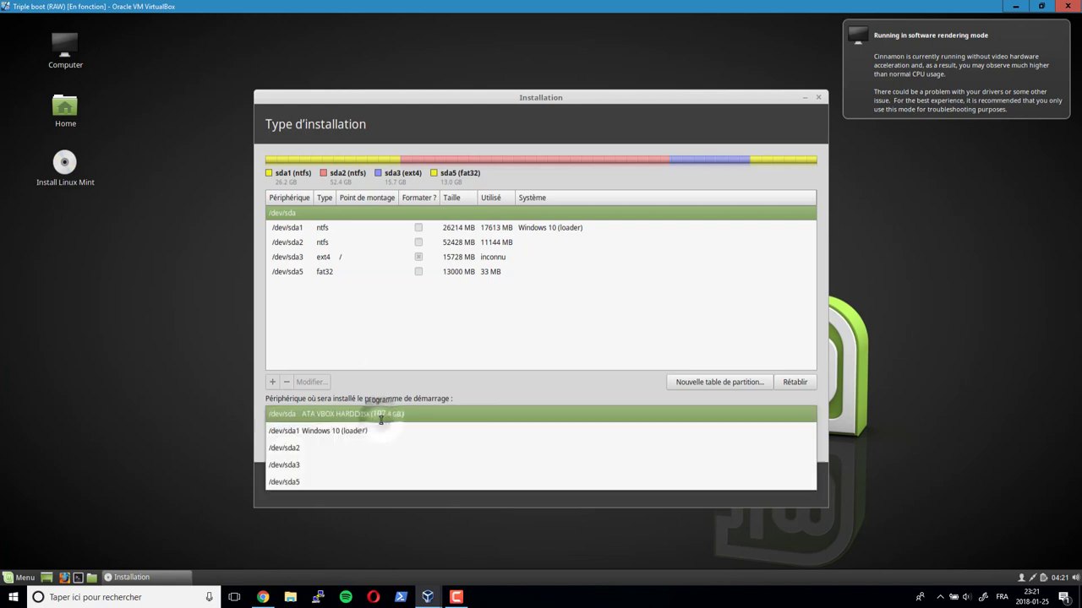
pyautogui.click(367, 465)
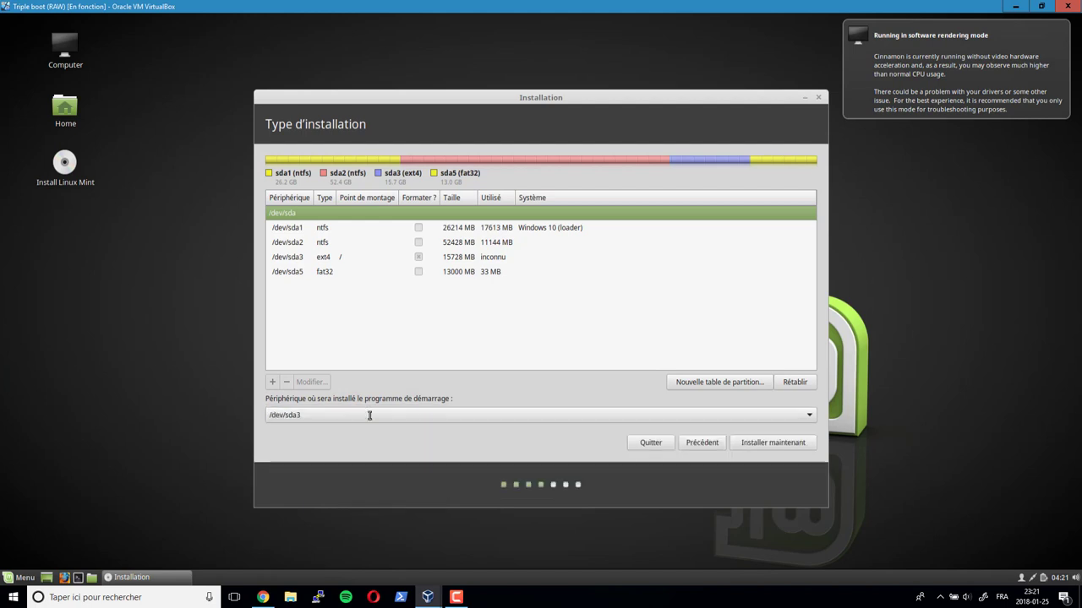
pyautogui.click(311, 257)
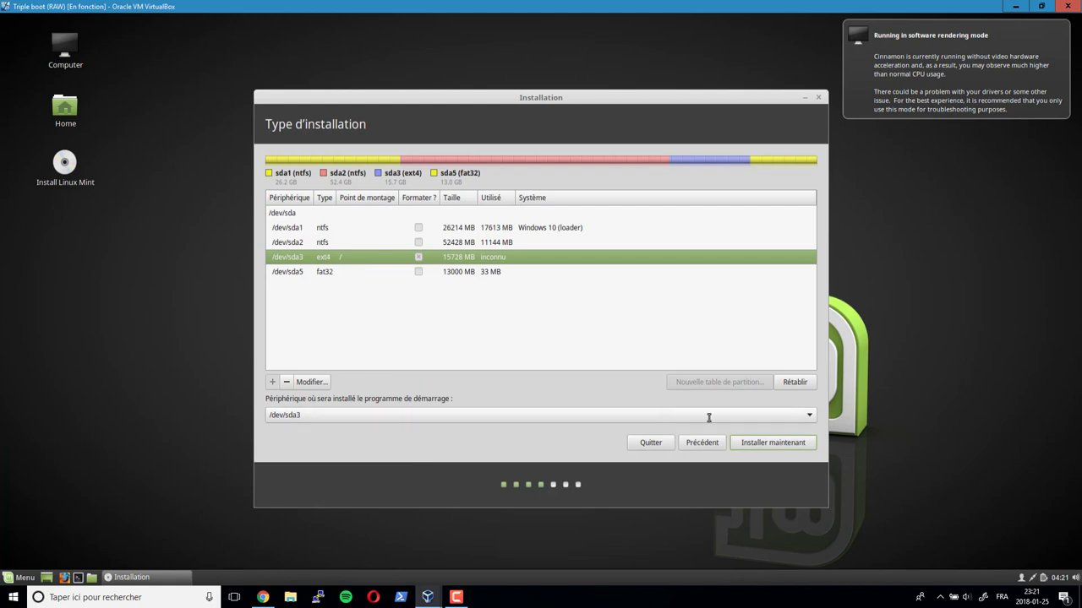
pyautogui.click(779, 444)
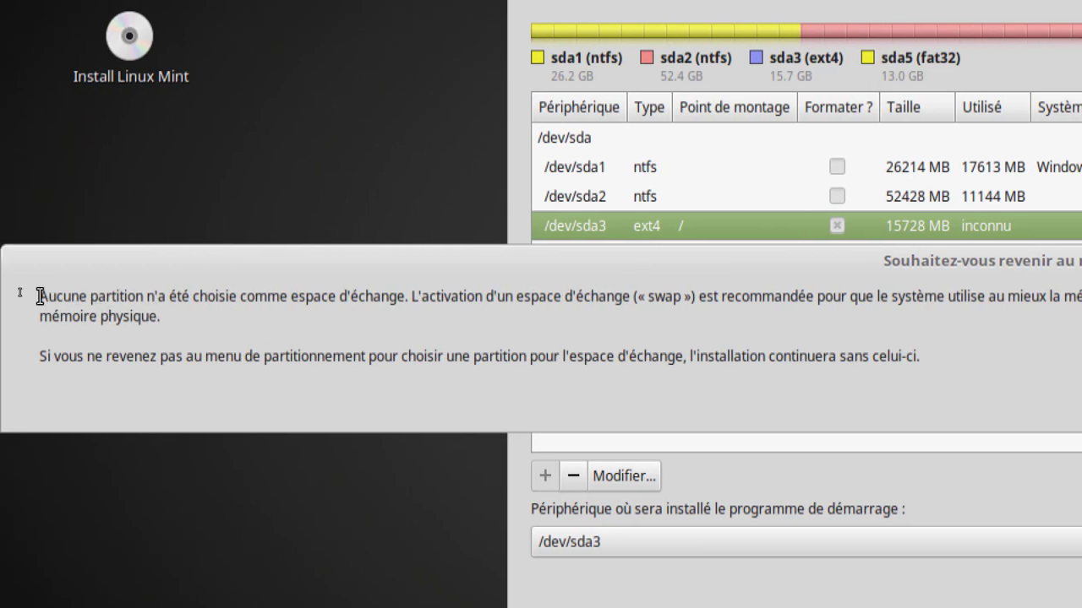
# - Go back from the swap warning to partitioning and delete /dev/sda3, freeing 15.7 GB
pyautogui.moveTo(39, 296); pyautogui.dragTo(1081, 296)
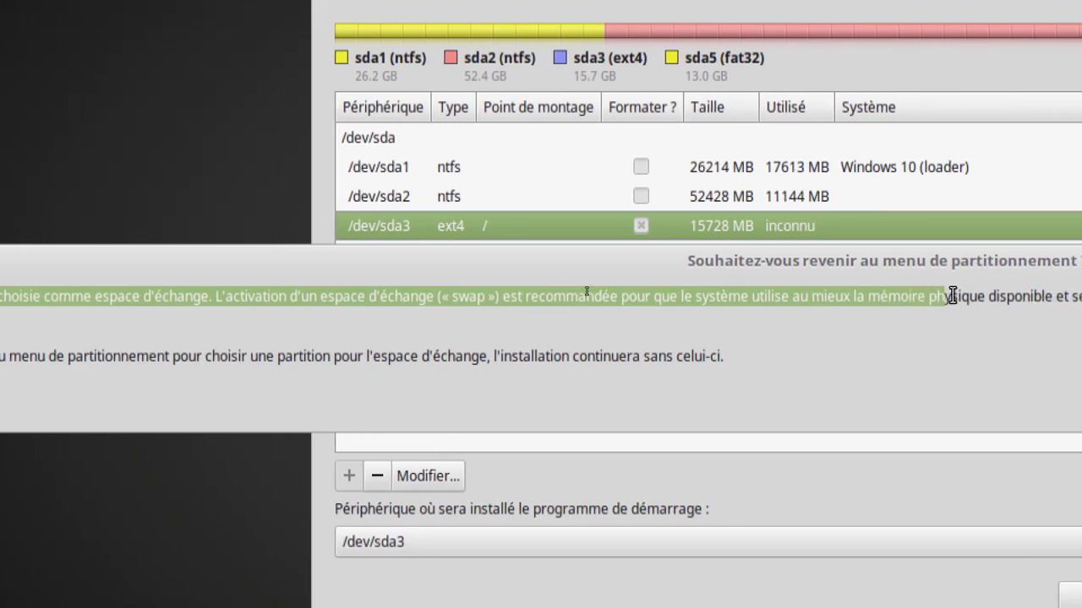
pyautogui.moveTo(951, 296)
pyautogui.mouseDown()
pyautogui.moveTo(879, 293)
pyautogui.moveTo(862, 304)
pyautogui.moveTo(948, 309)
pyautogui.moveTo(946, 296)
pyautogui.mouseUp()
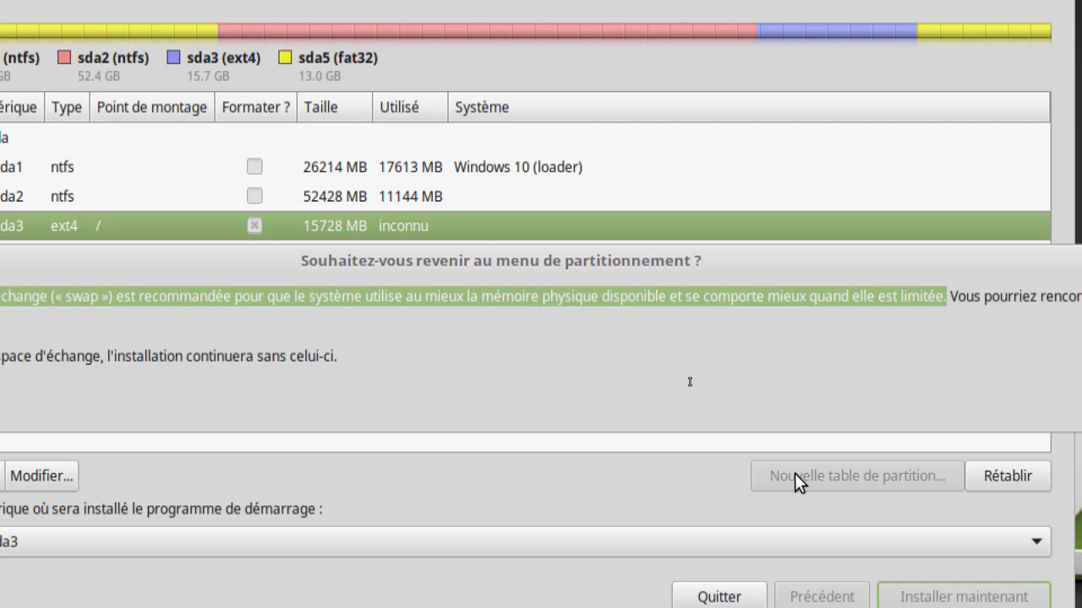
pyautogui.click(410, 293)
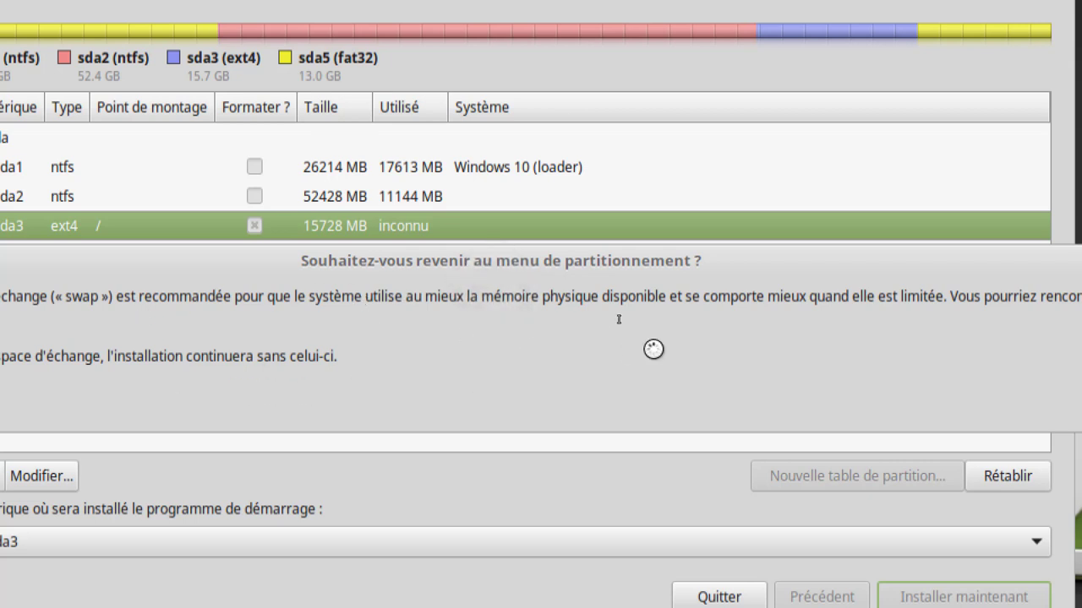
pyautogui.press('ctrl')
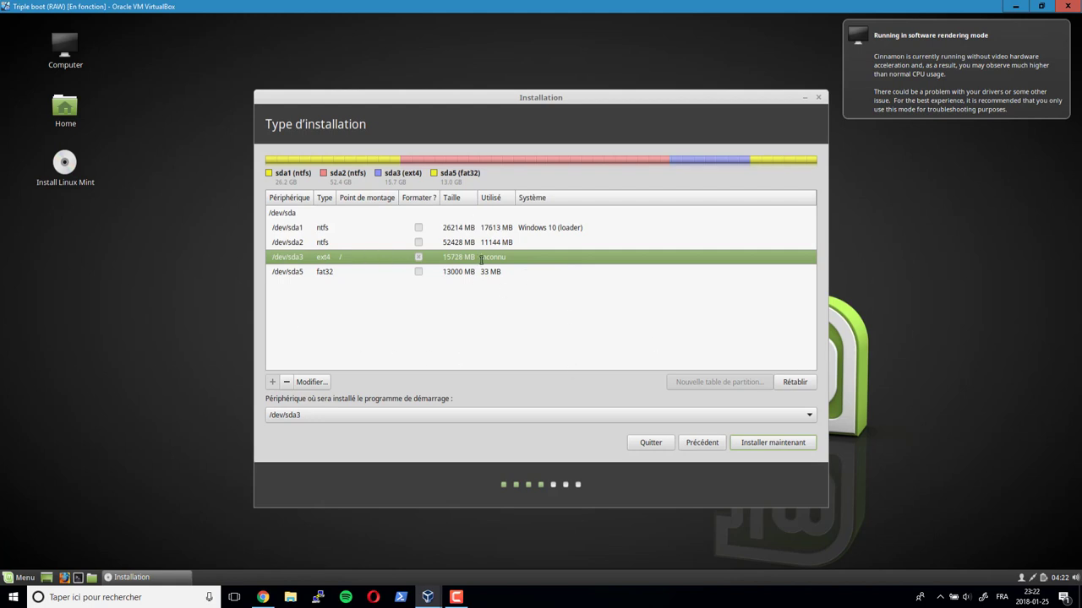
pyautogui.click(319, 258)
pyautogui.click(286, 382)
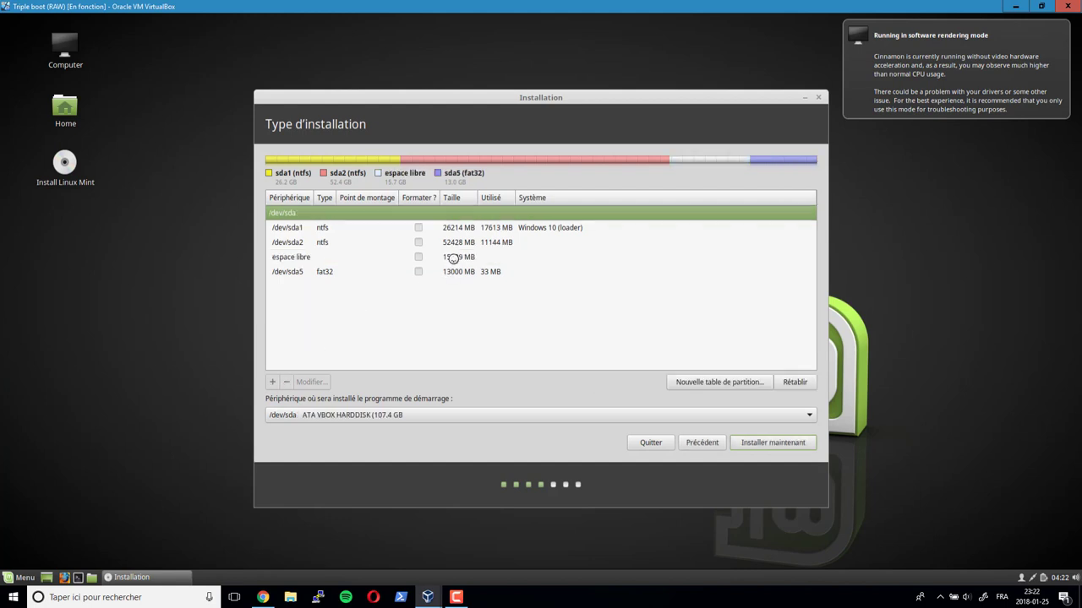
# - Add a 10730 MB primary ext4 partition mounted at / in the free space
pyautogui.click(453, 258)
pyautogui.click(273, 382)
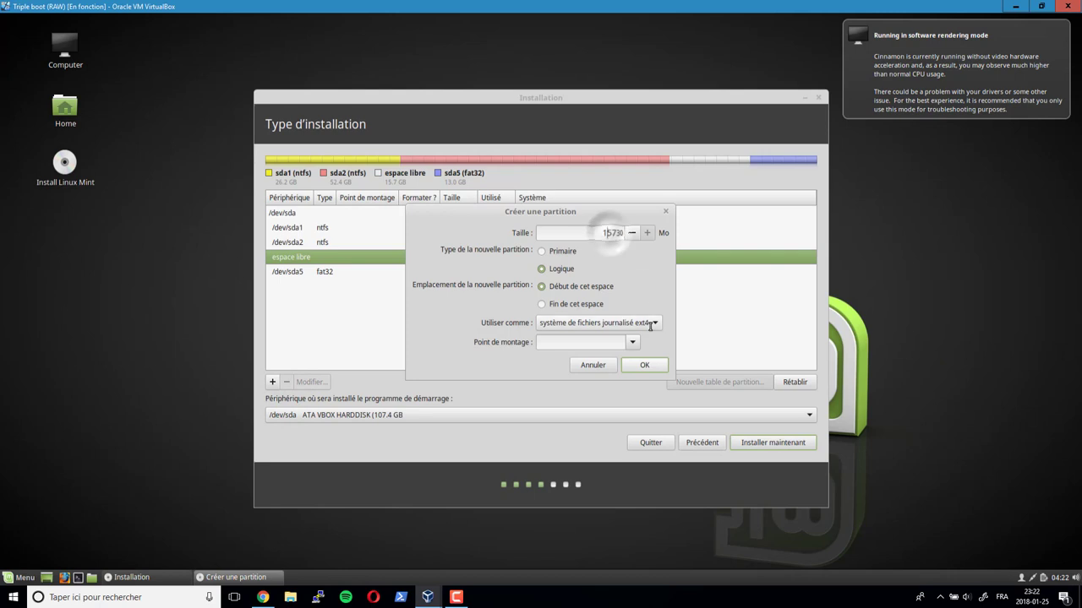
pyautogui.press('BackSpace')
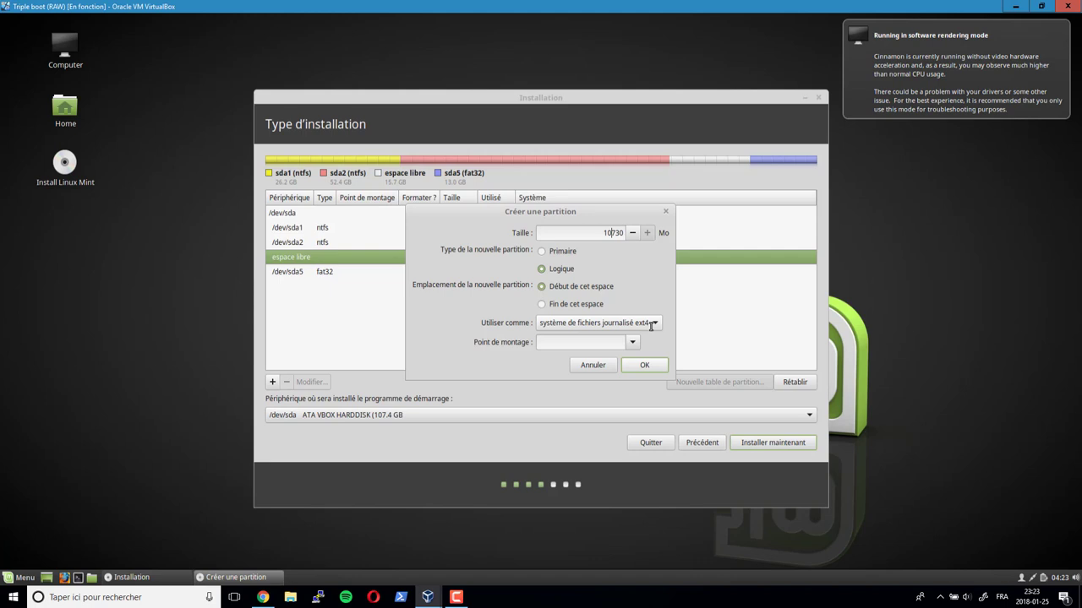
pyautogui.click(612, 232)
pyautogui.click(542, 252)
pyautogui.click(630, 343)
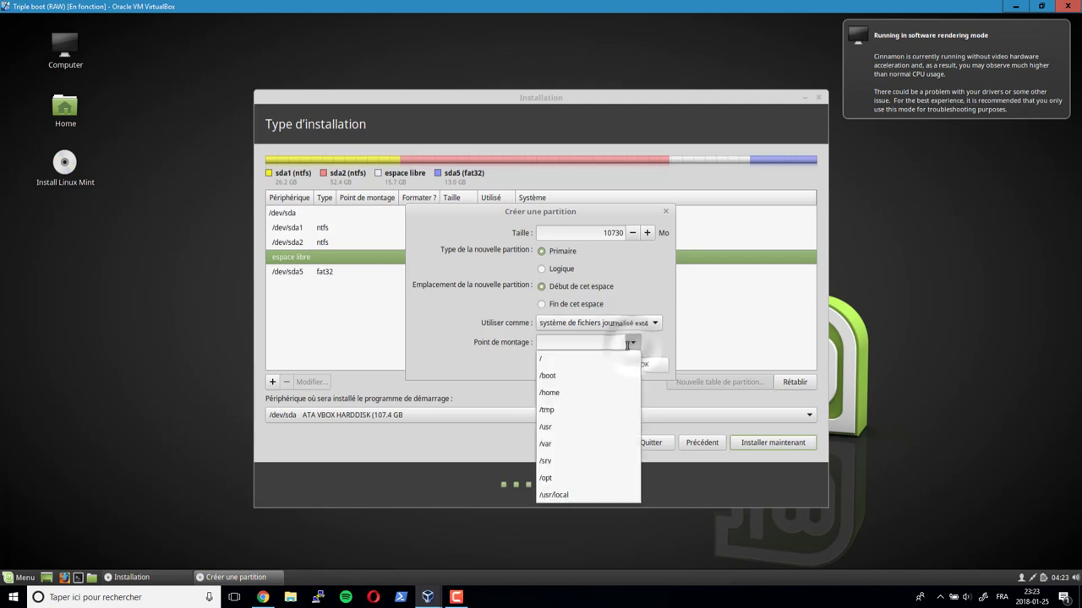
pyautogui.click(546, 359)
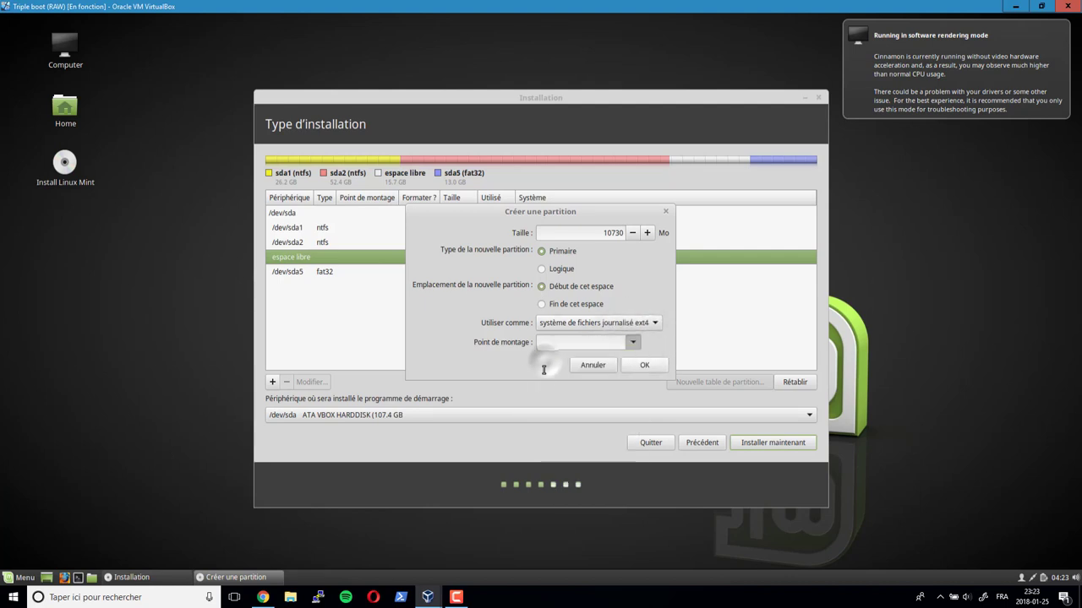
pyautogui.click(646, 366)
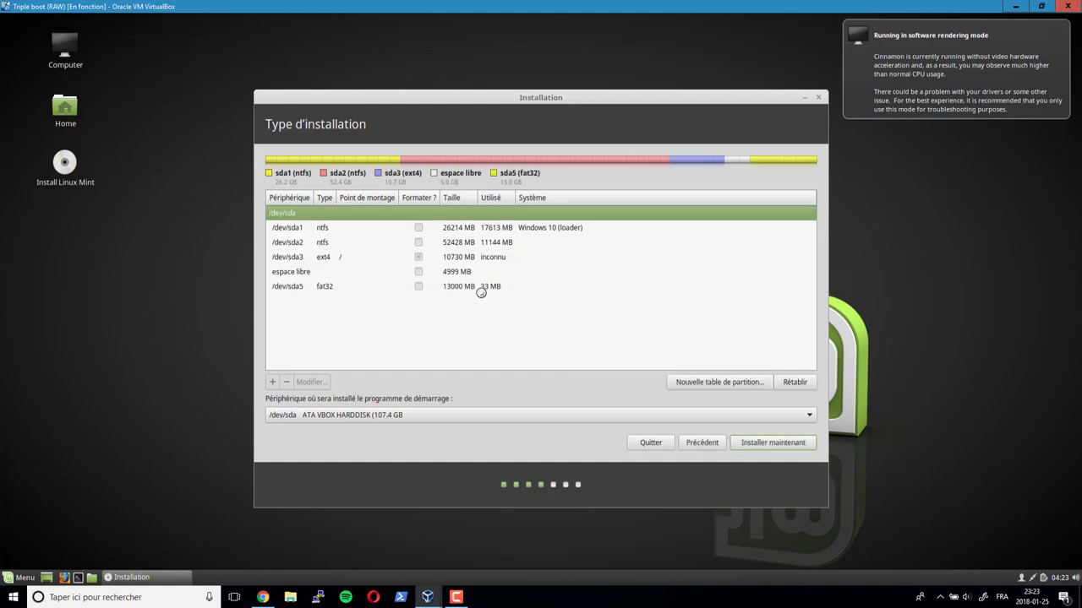
# - Make the remaining 5000 MB a primary partition used as espace d'échange (swap)
pyautogui.click(294, 273)
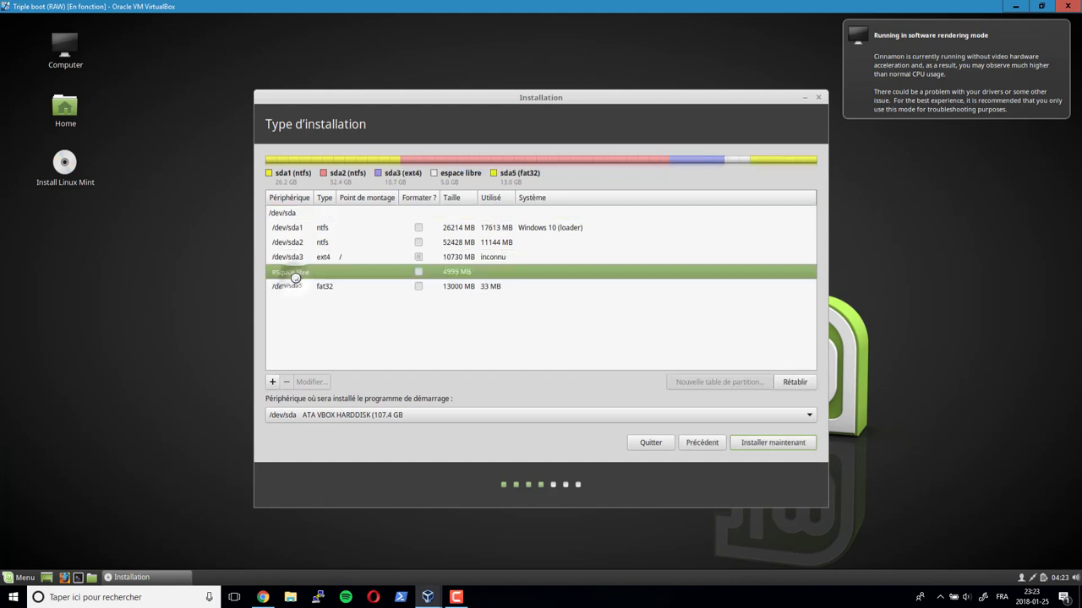
pyautogui.click(272, 382)
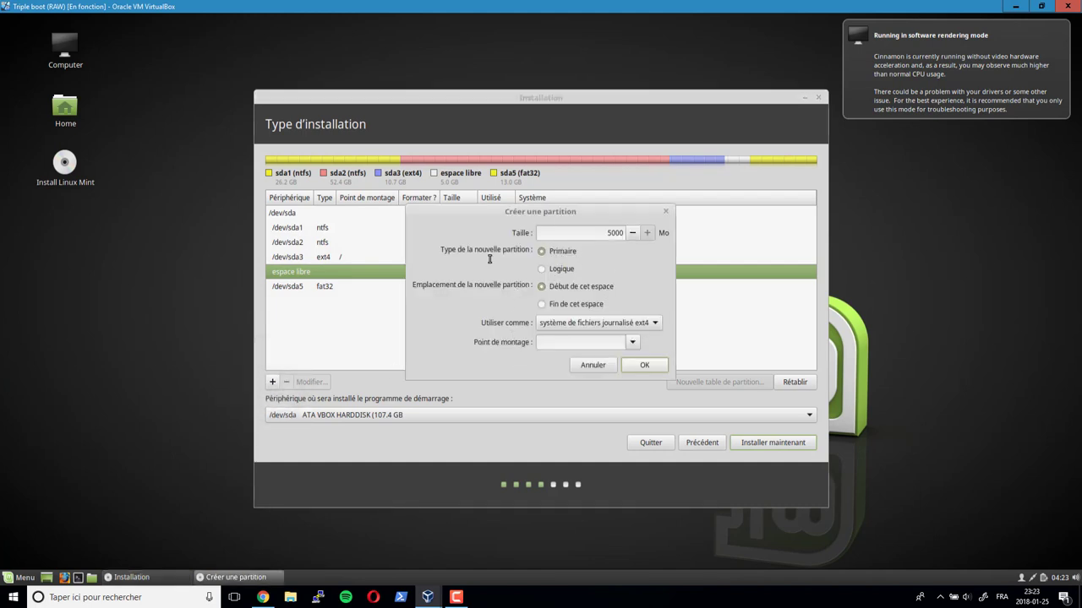
pyautogui.click(652, 323)
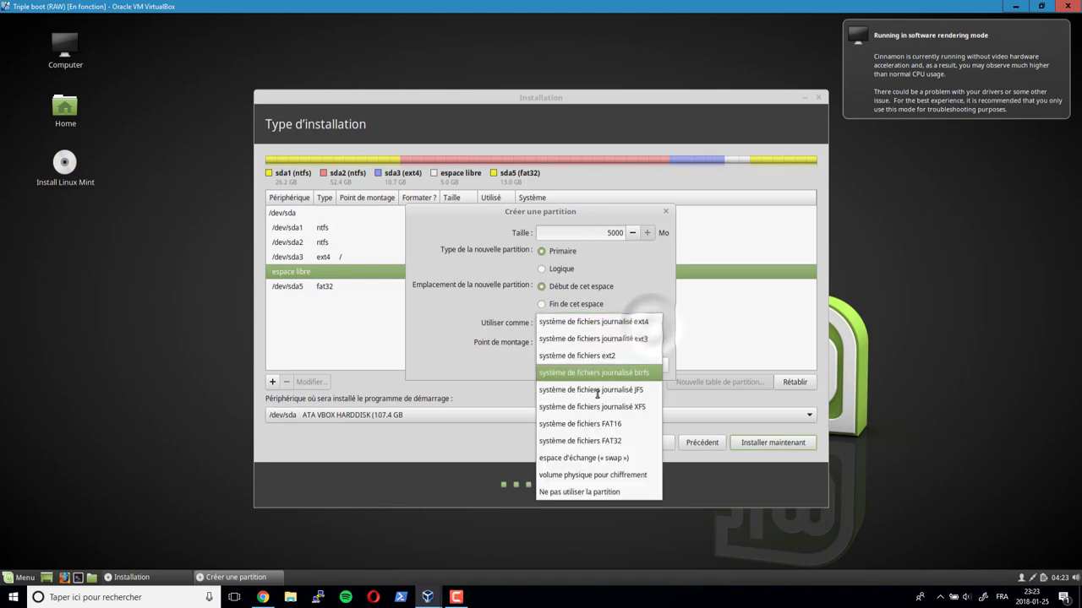
pyautogui.click(615, 458)
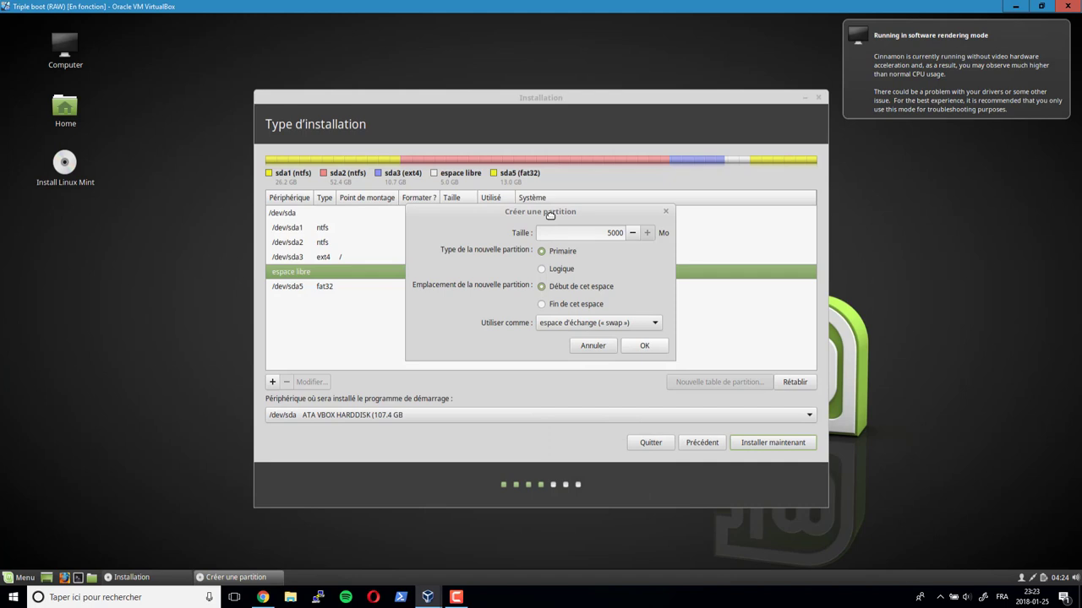
pyautogui.moveTo(551, 216); pyautogui.dragTo(673, 282)
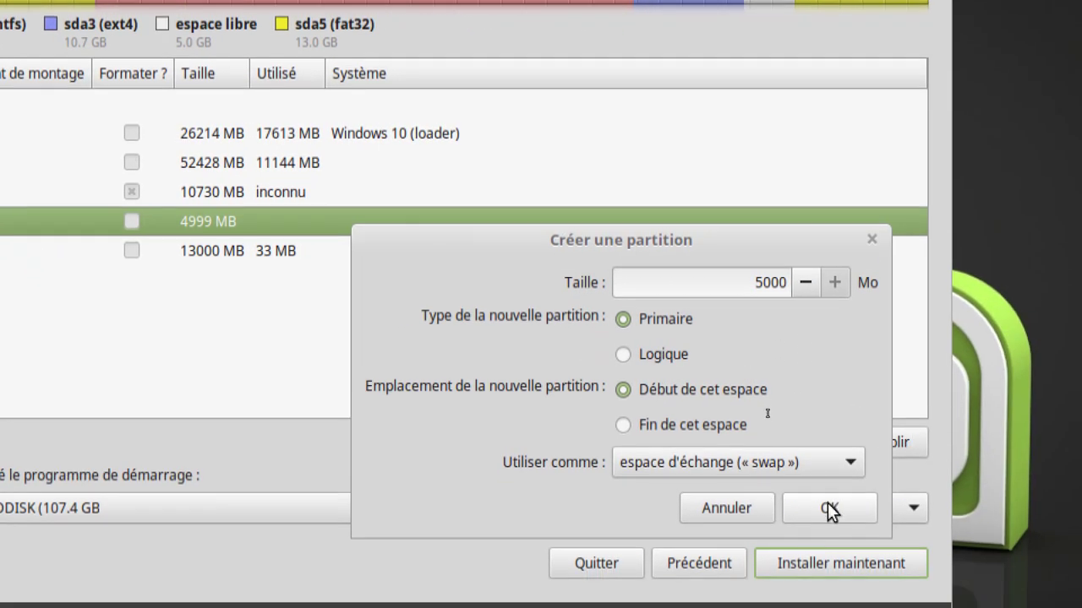
pyautogui.click(829, 508)
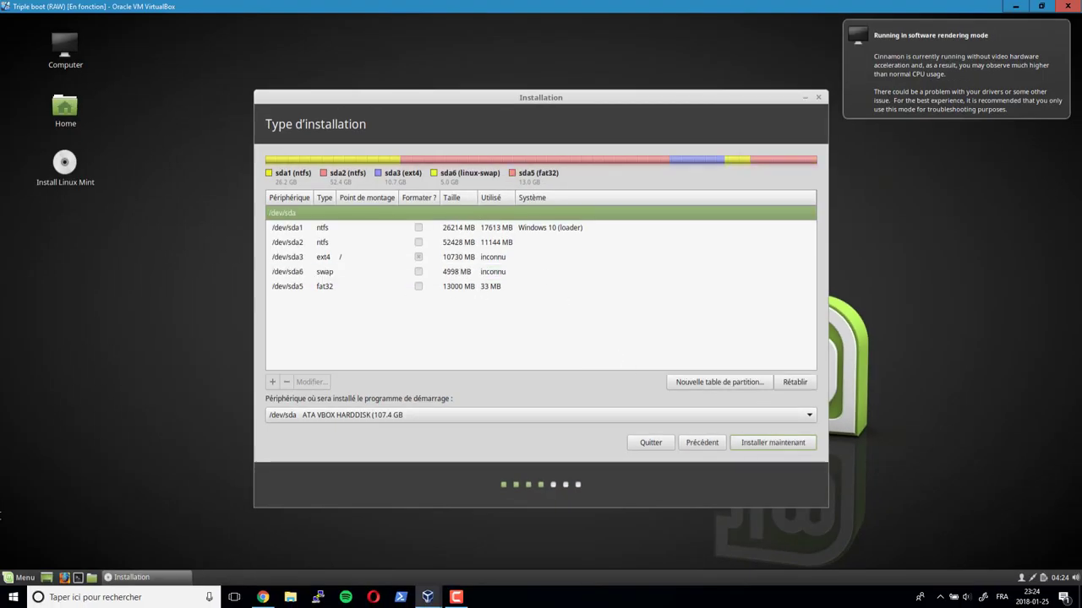
# - Launch GParted by searching 'gp', check /dev/sda3, then close it
pyautogui.click(18, 577)
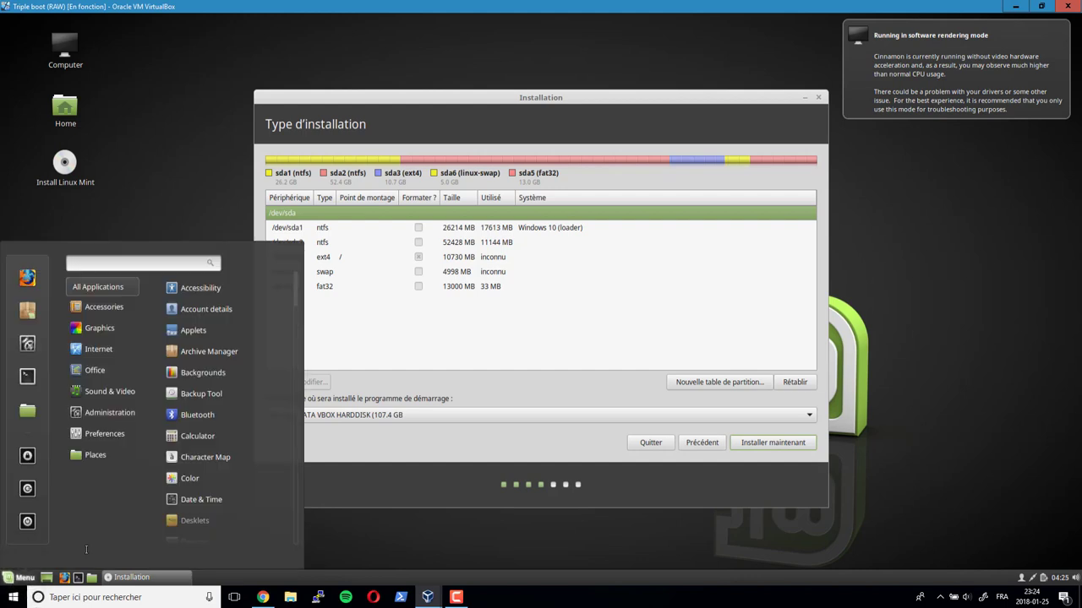
pyautogui.write('gpRT')
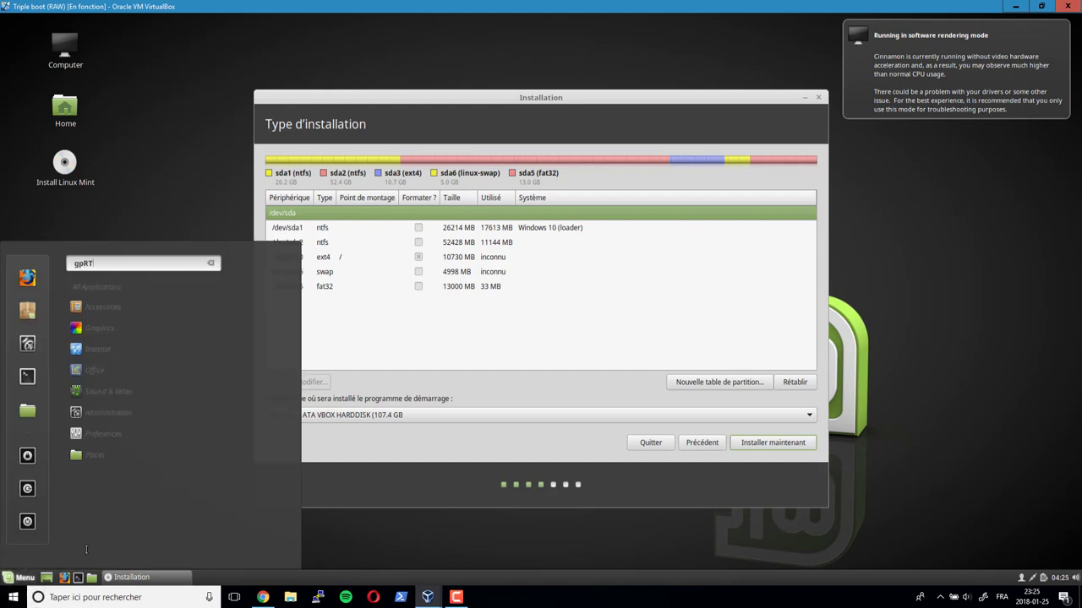
pyautogui.press('BackSpace')
pyautogui.press('BackSpace')
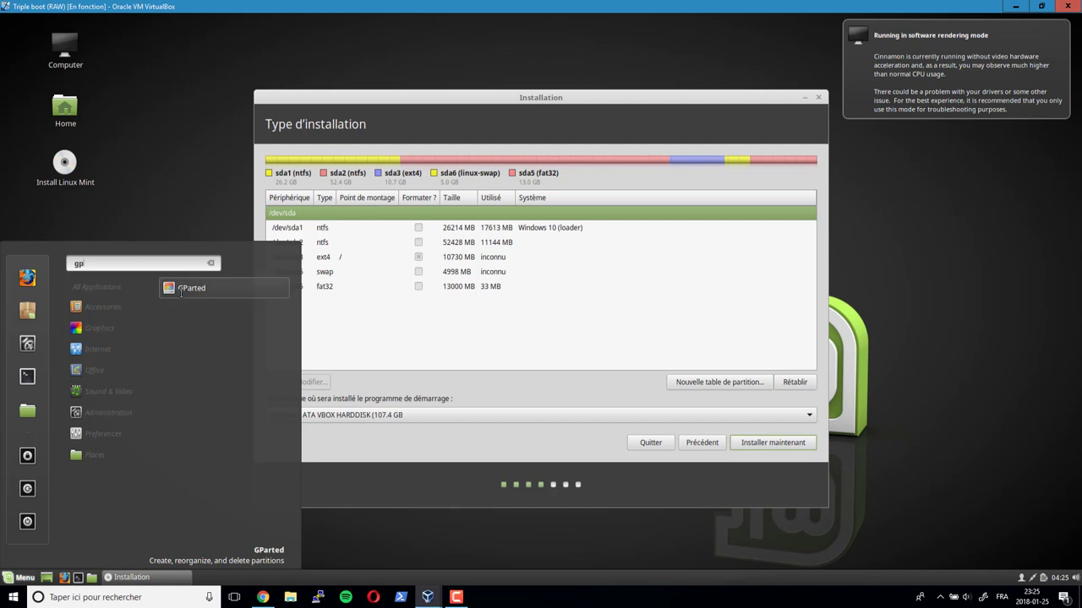
pyautogui.click(183, 289)
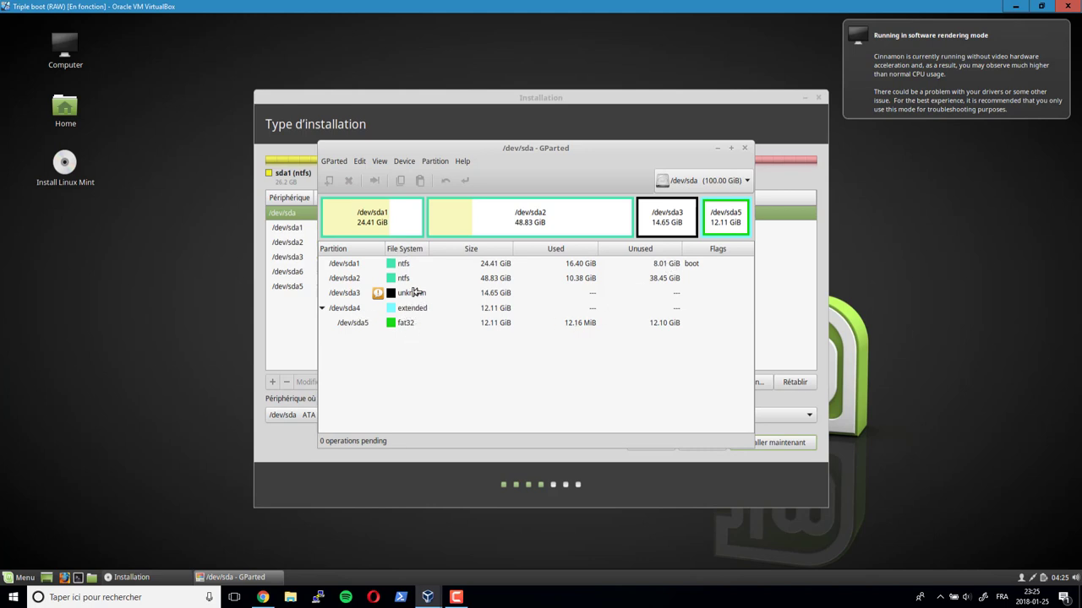
pyautogui.click(414, 292)
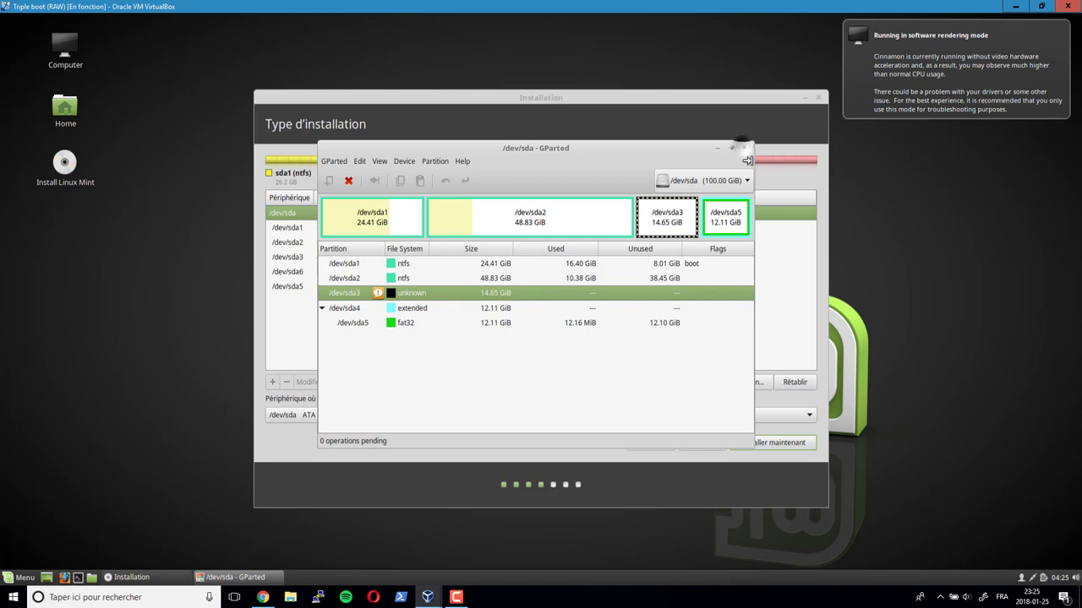
pyautogui.click(744, 149)
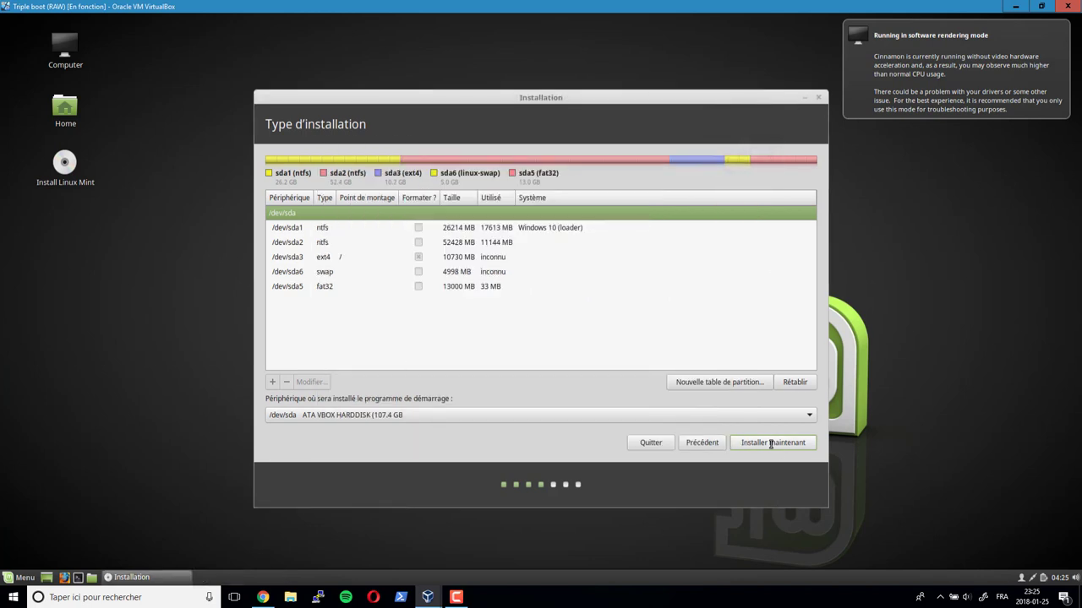
# - Install the boot loader on /dev/sda3, start installing, and confirm writing the partition changes
pyautogui.click(309, 260)
pyautogui.click(376, 417)
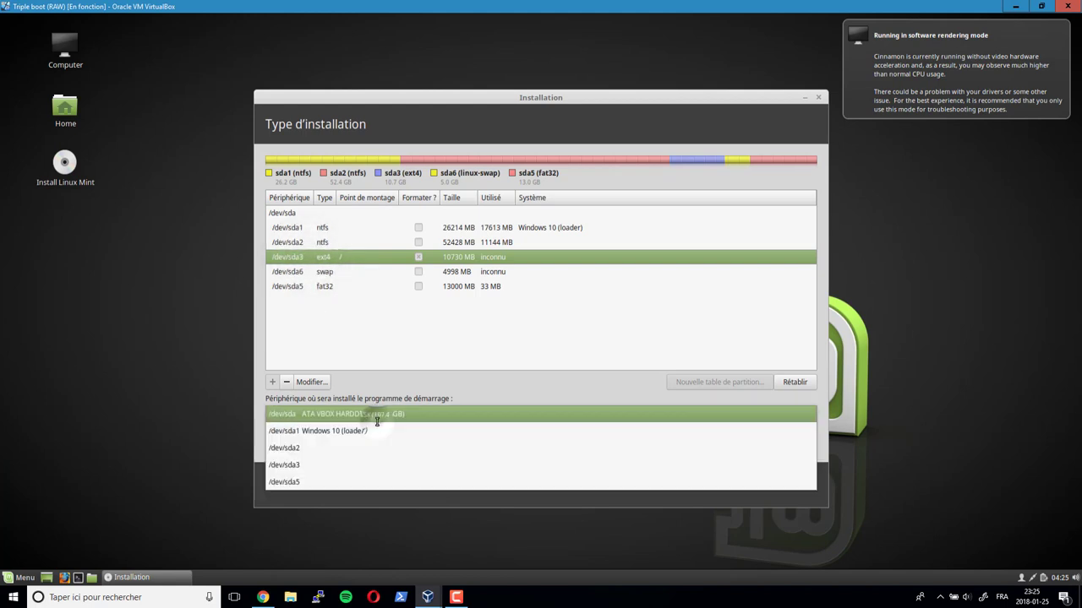
pyautogui.click(314, 466)
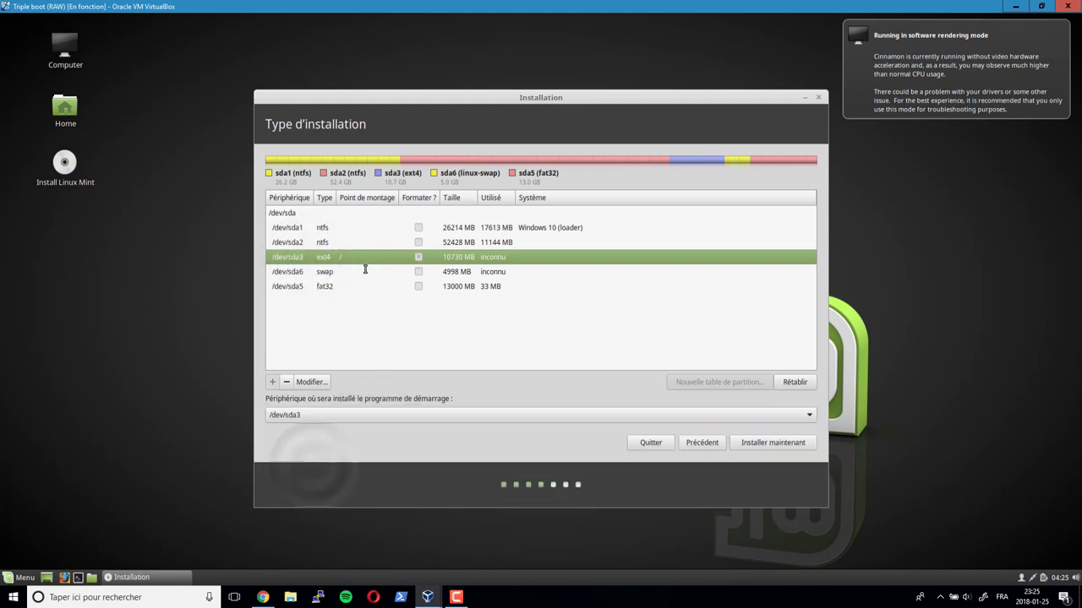
pyautogui.click(764, 444)
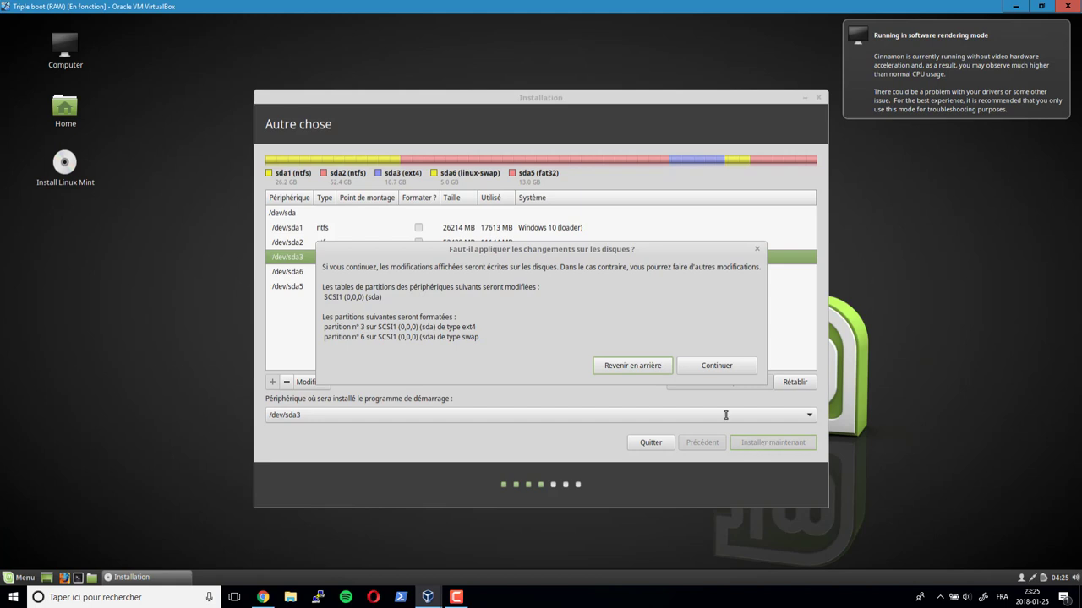
pyautogui.click(717, 365)
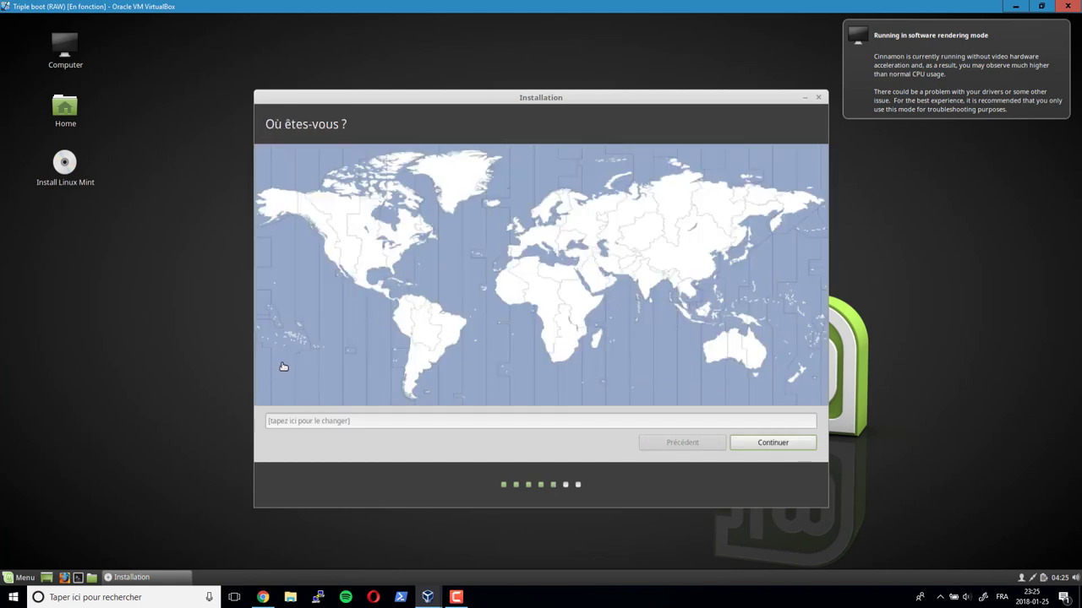
# - Launch GParted and view the details of the /dev/sda6 linux-swap partition
pyautogui.click(17, 578)
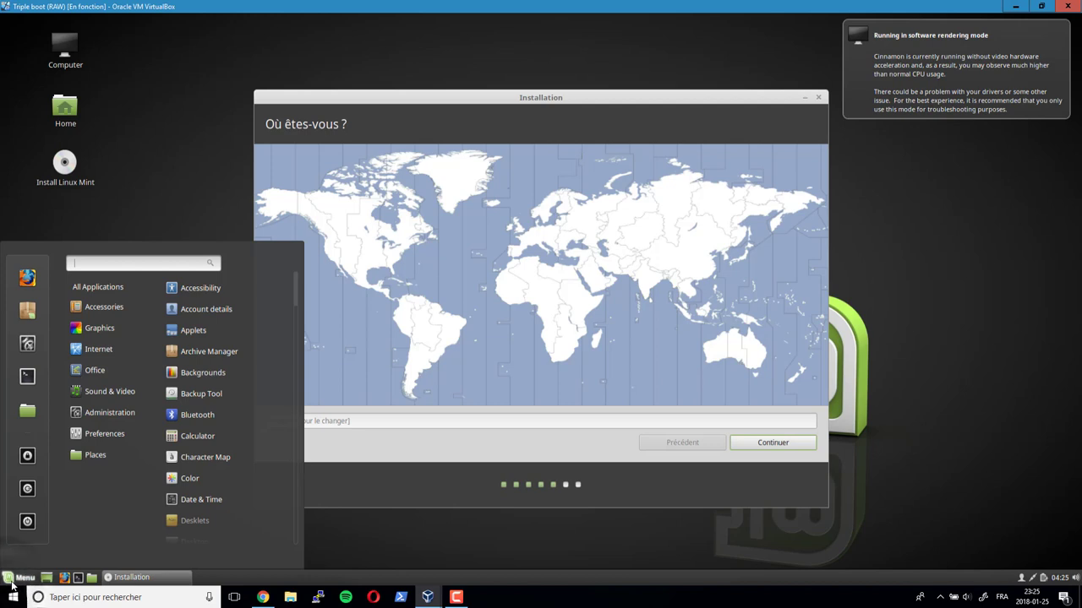
pyautogui.write('G')
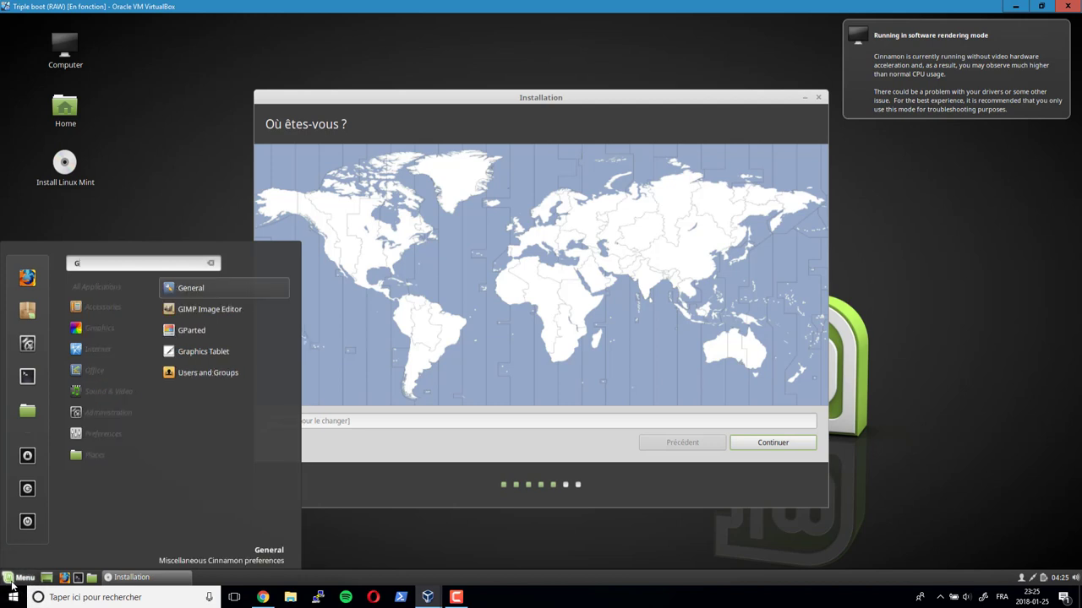
pyautogui.write('P')
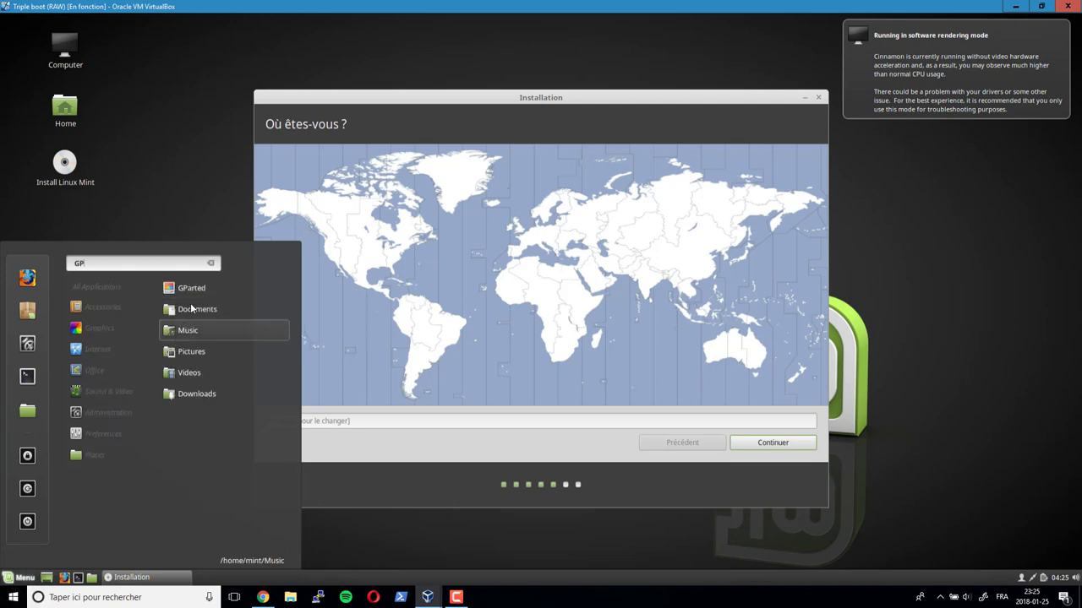
pyautogui.click(194, 288)
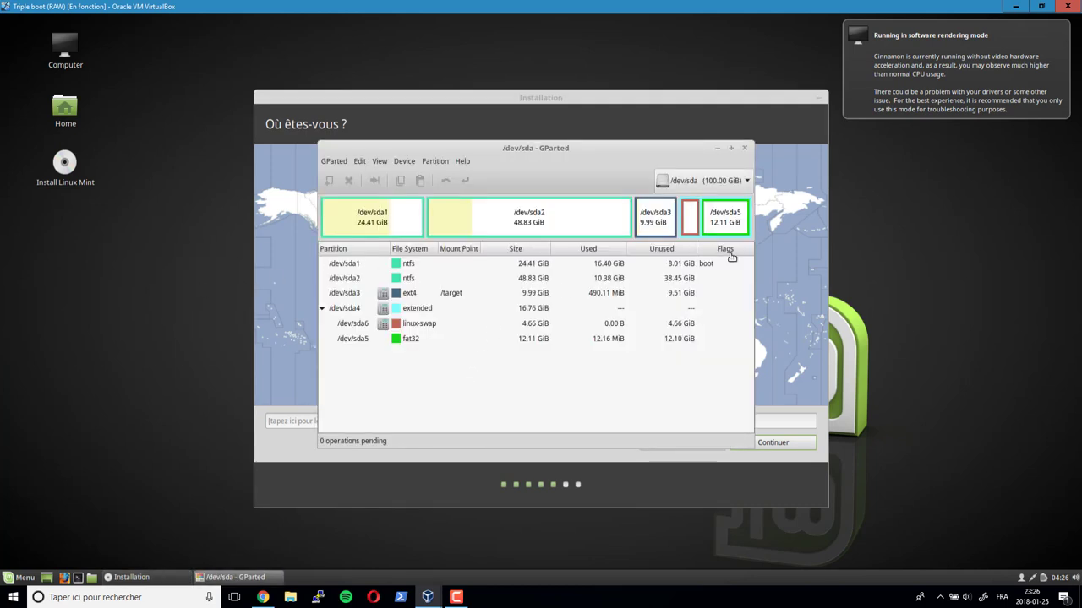
pyautogui.click(424, 328)
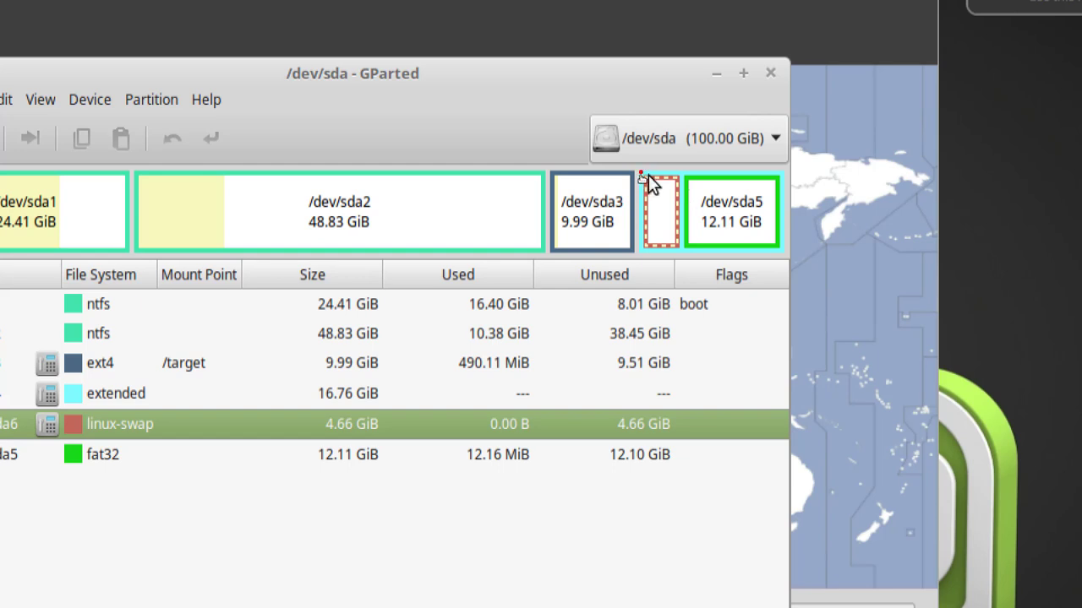
pyautogui.moveTo(640, 174)
pyautogui.mouseDown()
pyautogui.moveTo(671, 248)
pyautogui.moveTo(785, 254)
pyautogui.mouseUp()
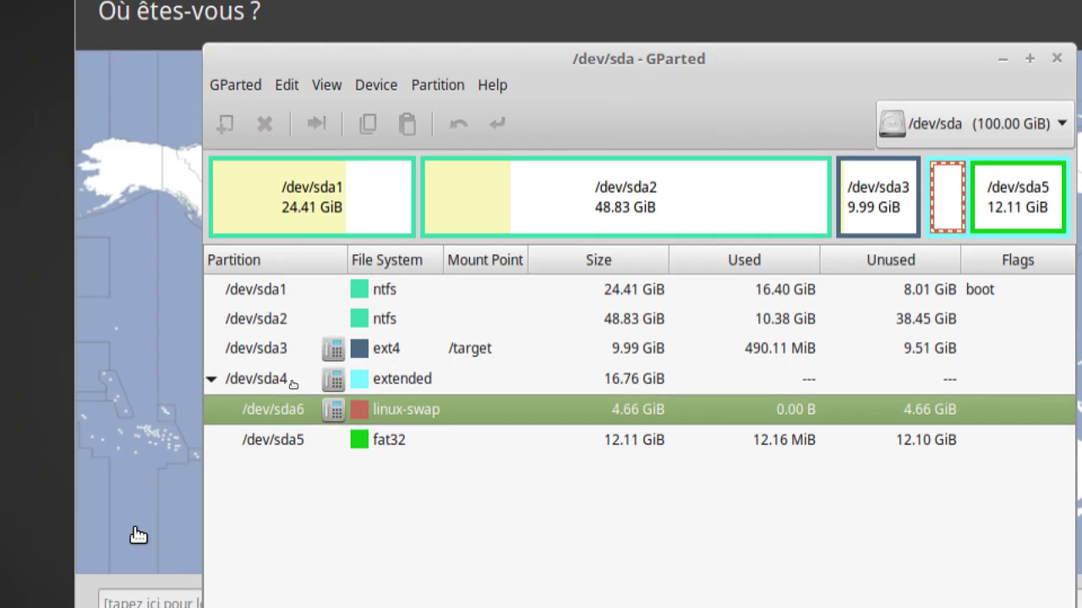
pyautogui.click(128, 394)
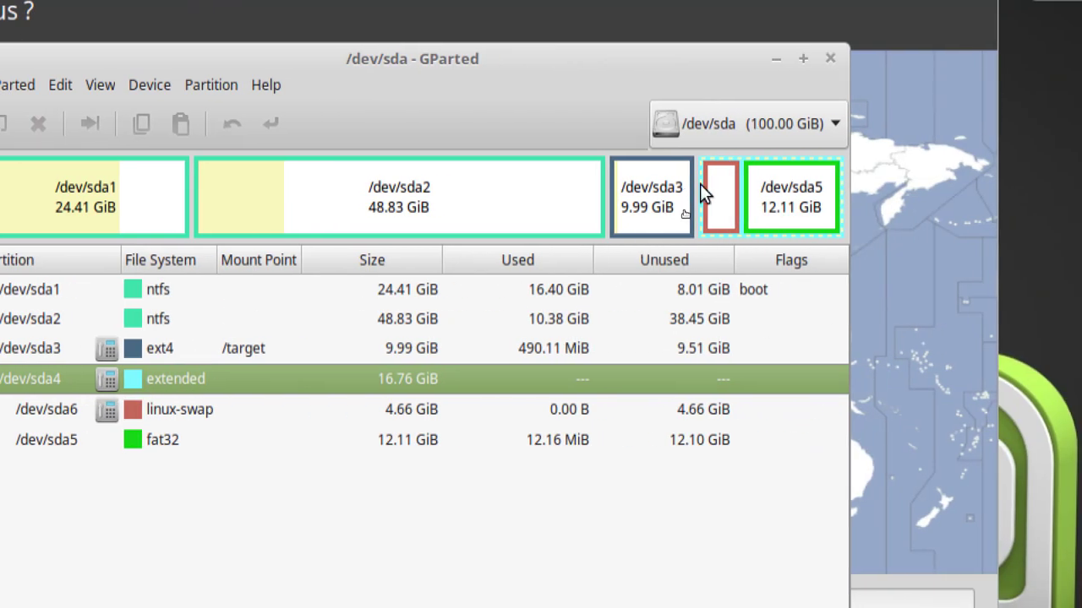
pyautogui.click(721, 200)
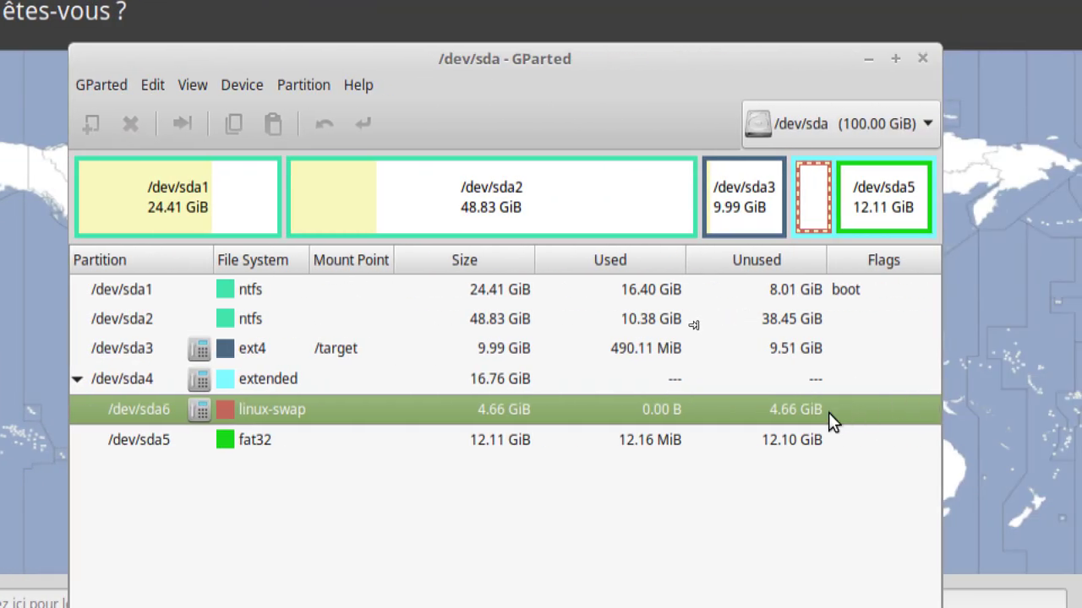
pyautogui.rightClick(255, 416)
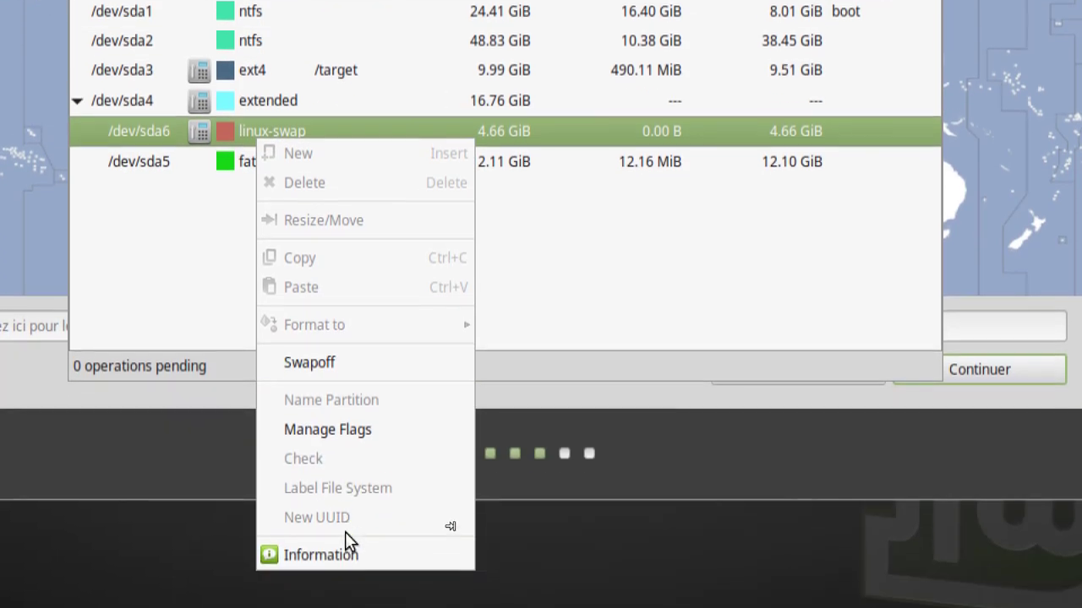
pyautogui.click(328, 551)
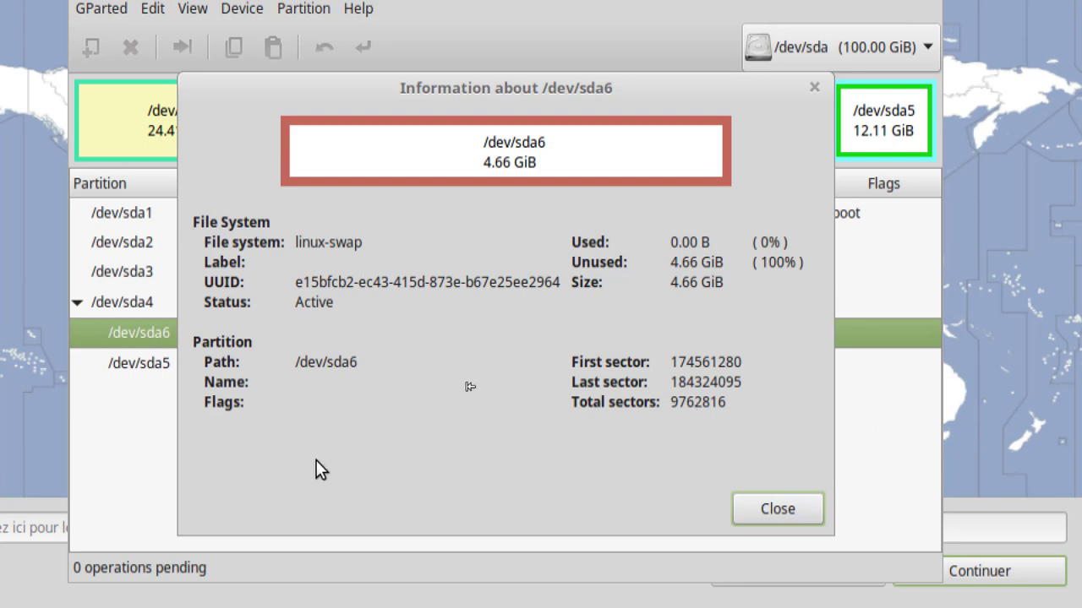
pyautogui.click(786, 512)
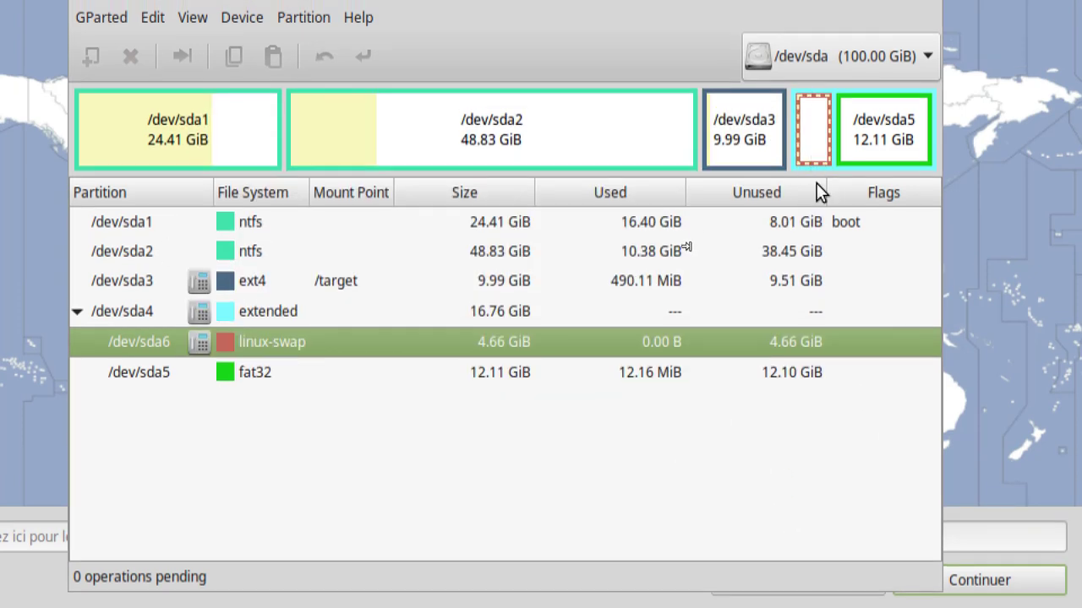
# - Review the sda1–sda5 partitions in GParted, then close it to return to the installer
pyautogui.click(292, 311)
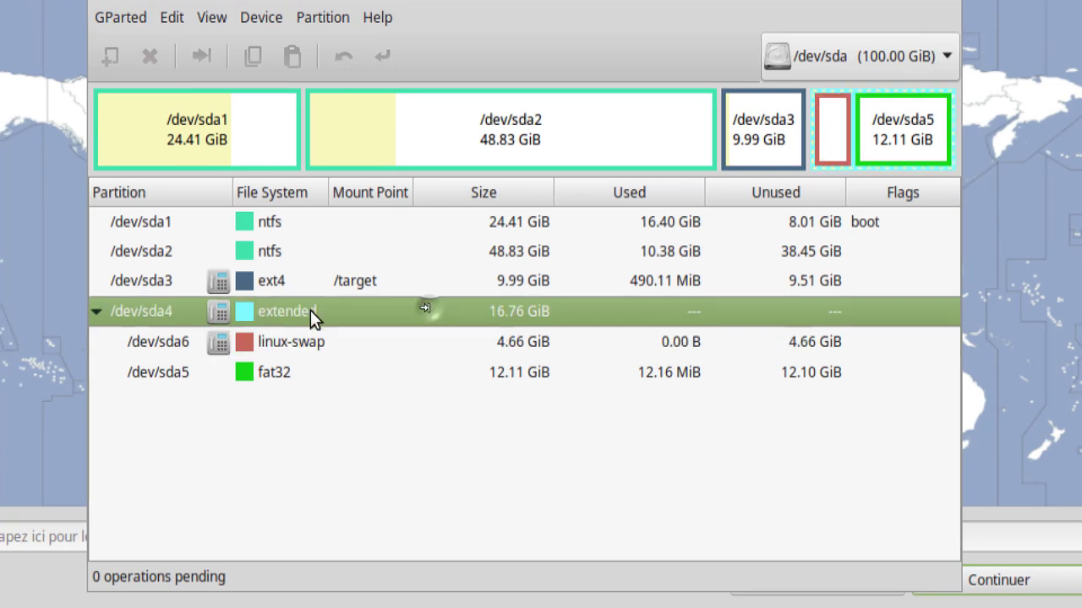
pyautogui.click(287, 374)
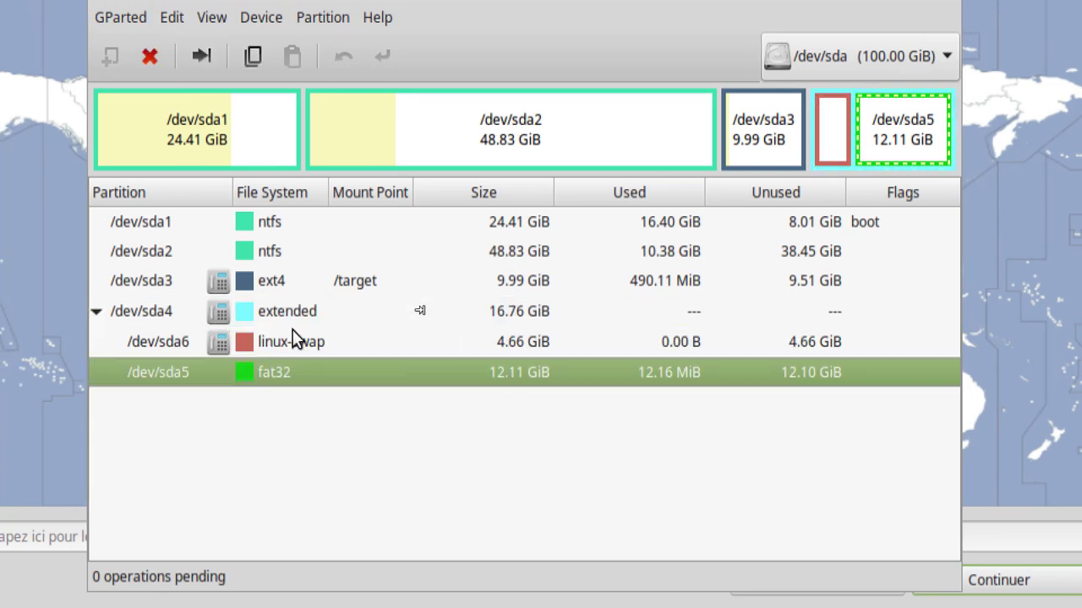
pyautogui.click(280, 223)
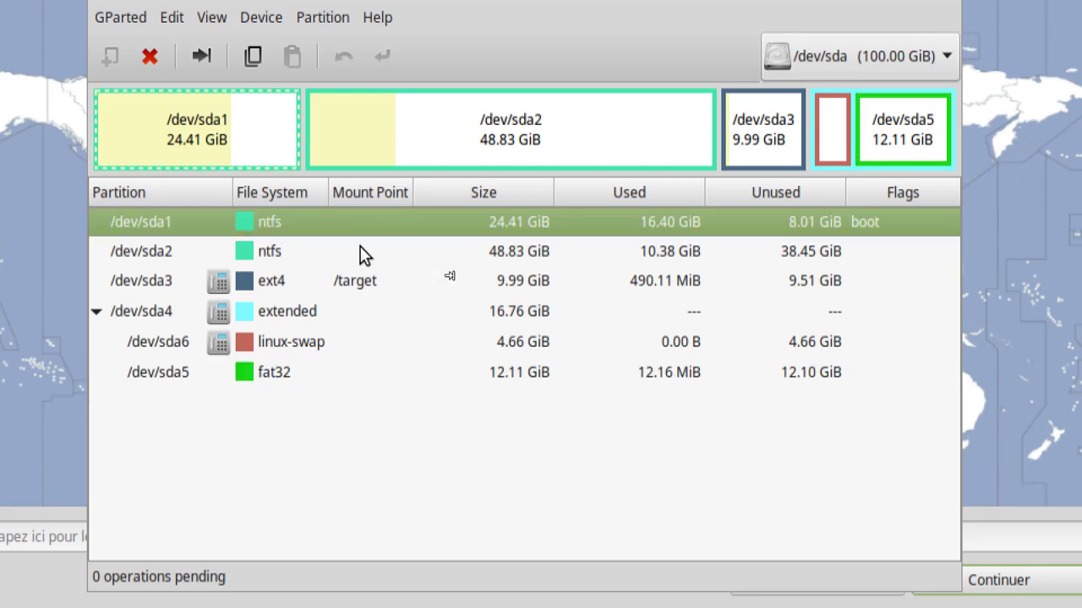
pyautogui.press('Down')
pyautogui.press('Down')
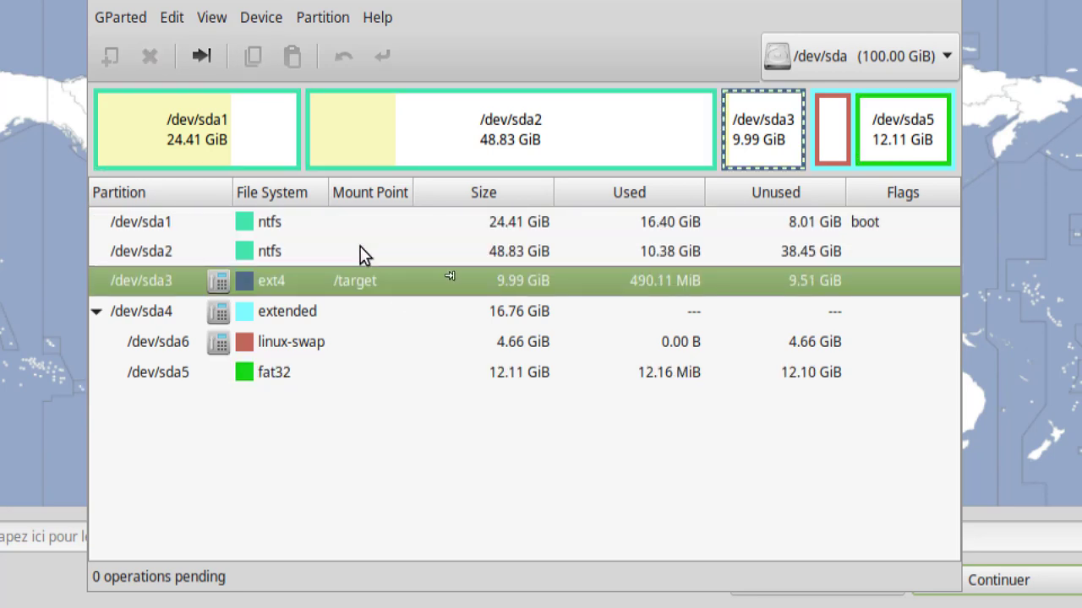
pyautogui.press('Down')
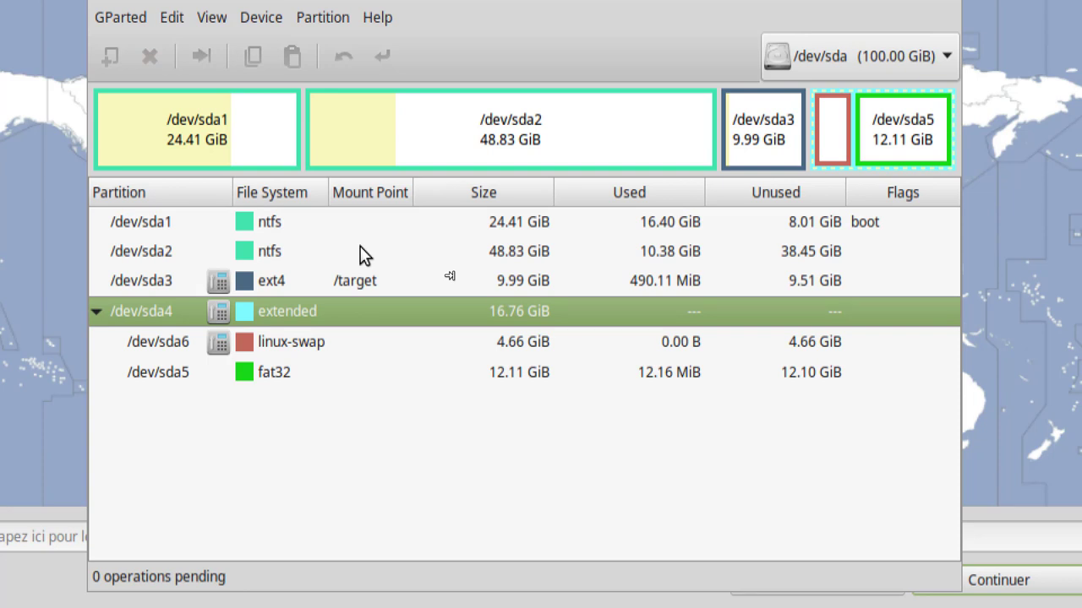
pyautogui.press('Down')
pyautogui.press('Down')
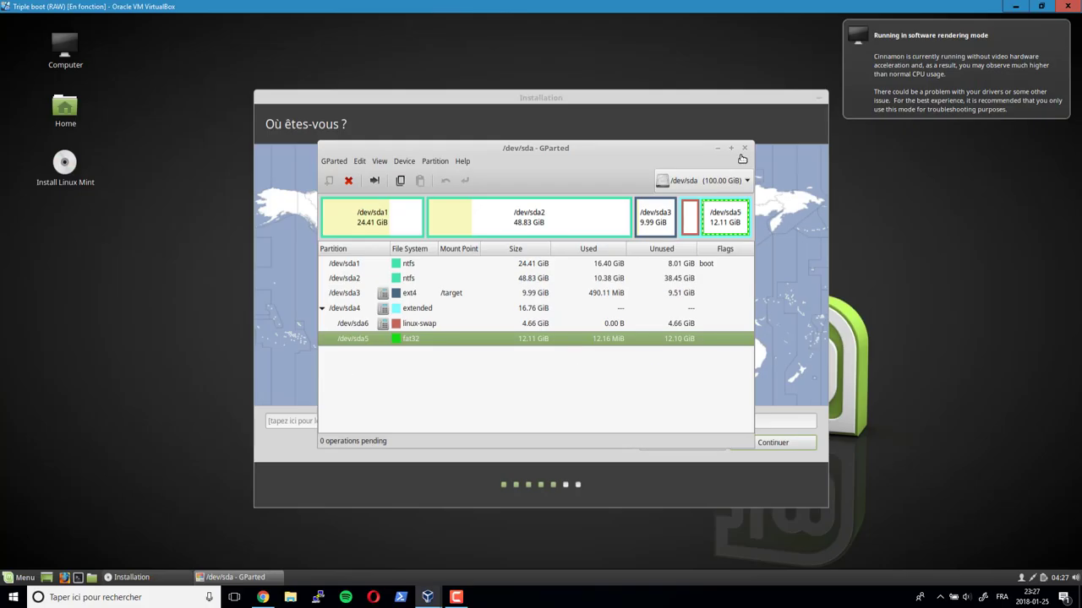
pyautogui.click(709, 270)
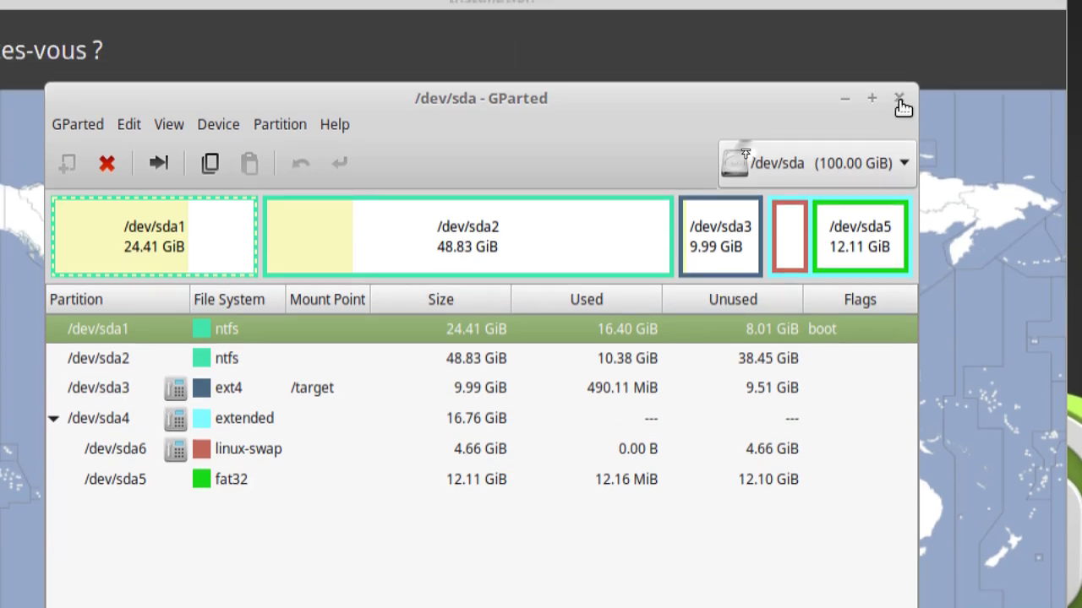
pyautogui.click(899, 99)
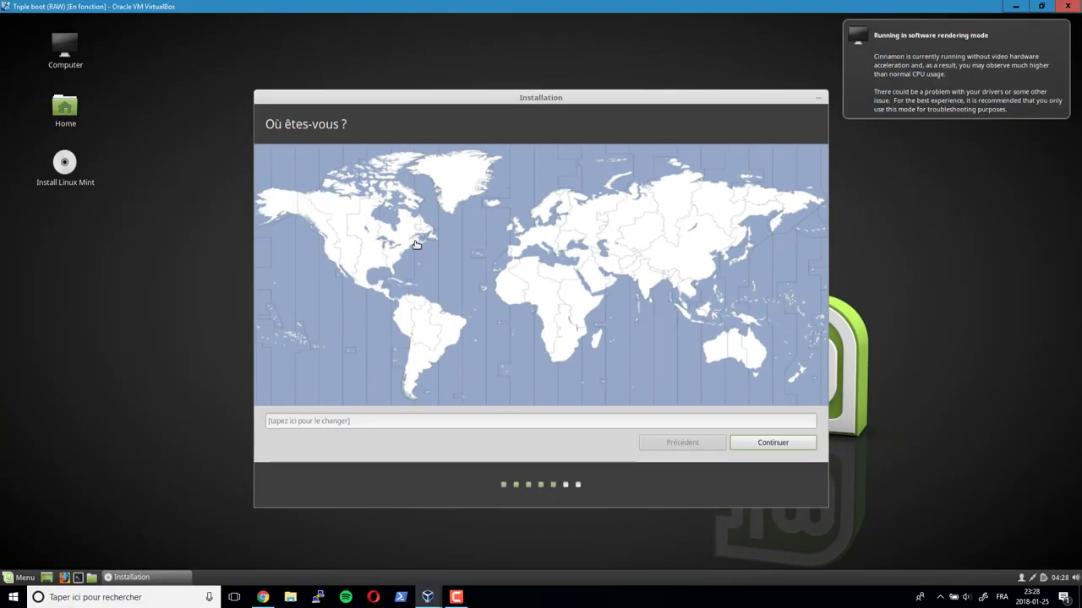
# - Clear the attempted Montréal search, pick Toronto on the map as time zone, and continue
pyautogui.click(341, 423)
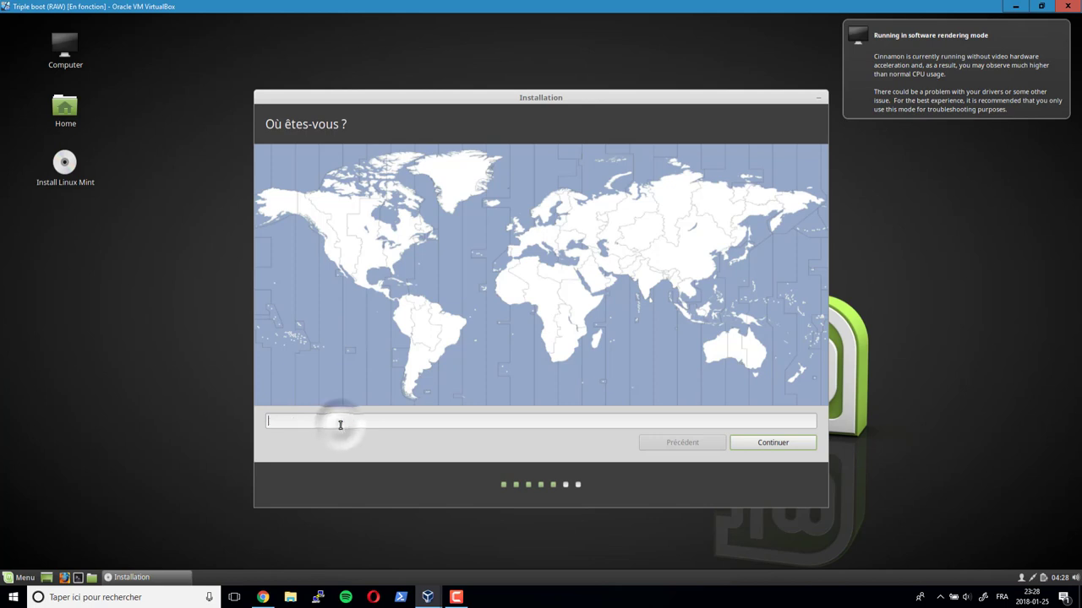
pyautogui.write('Montr')
pyautogui.write('/al')
pyautogui.press('BackSpace')
pyautogui.press('BackSpace')
pyautogui.press('BackSpace')
pyautogui.write('e')
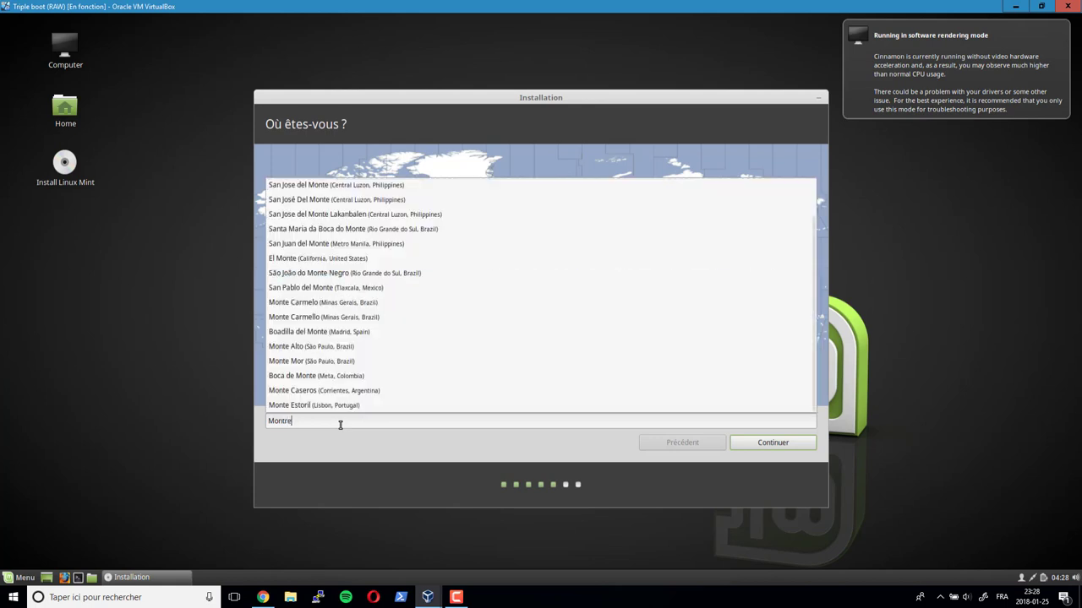
pyautogui.write('a')
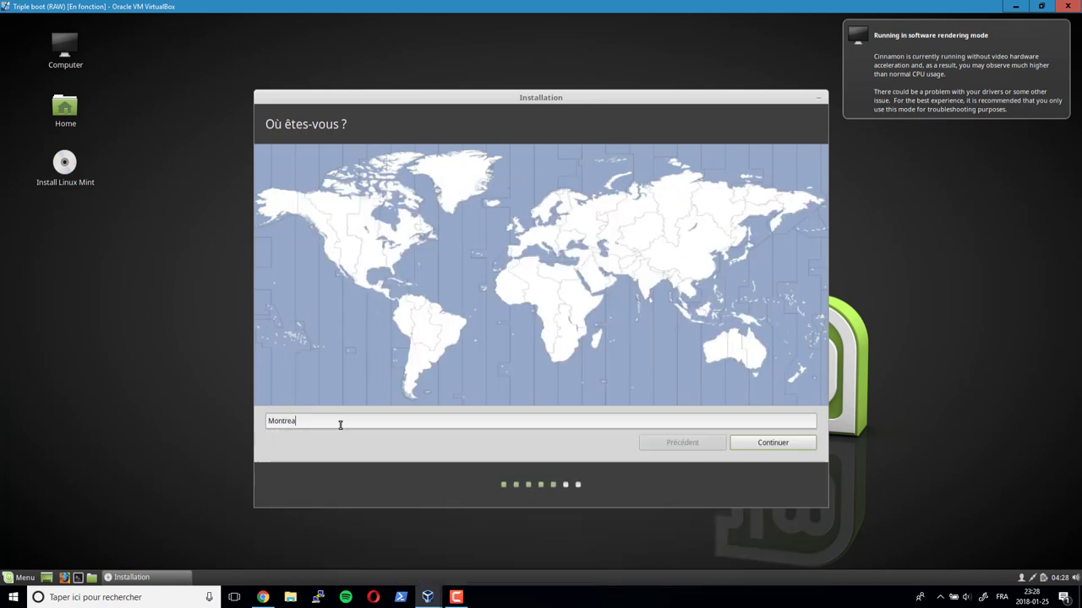
pyautogui.press('BackSpace')
pyautogui.press('BackSpace')
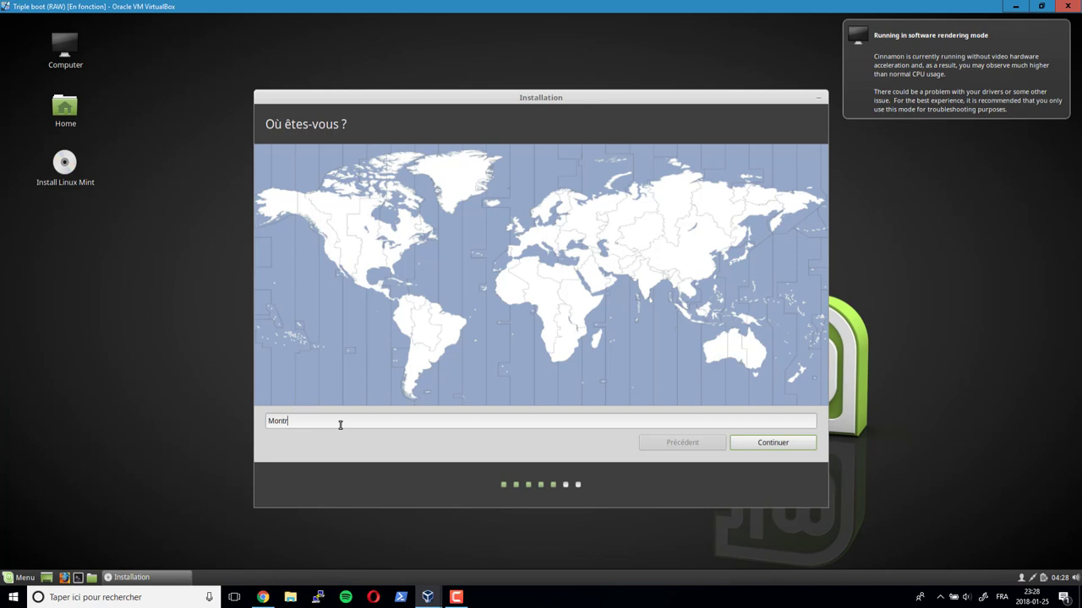
pyautogui.write('eal')
pyautogui.press('BackSpace')
pyautogui.press('BackSpace')
pyautogui.press('BackSpace')
pyautogui.press('BackSpace')
pyautogui.press('BackSpace')
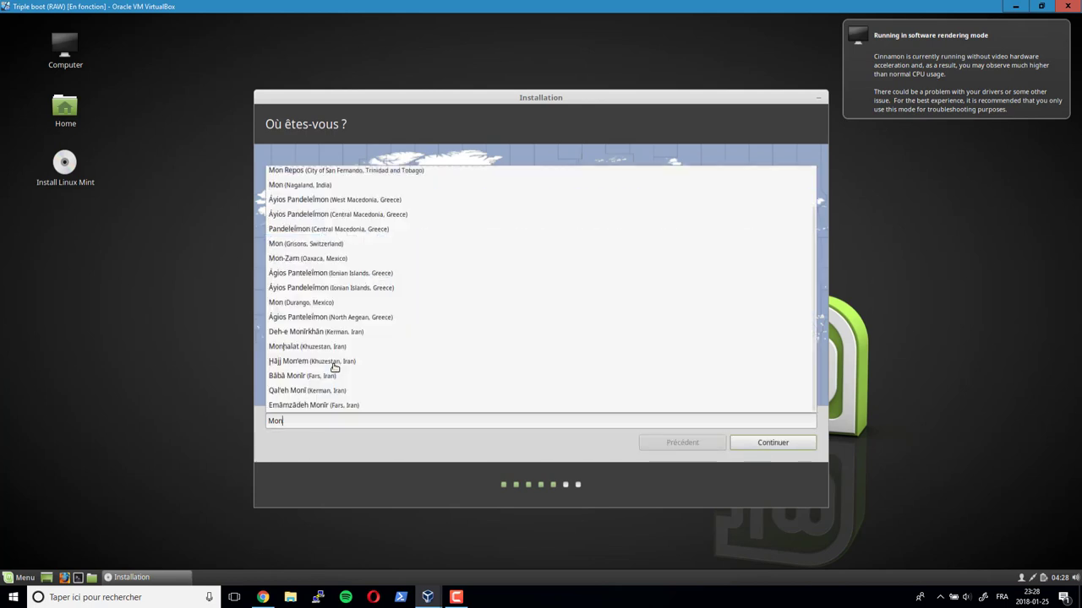
pyautogui.write('t')
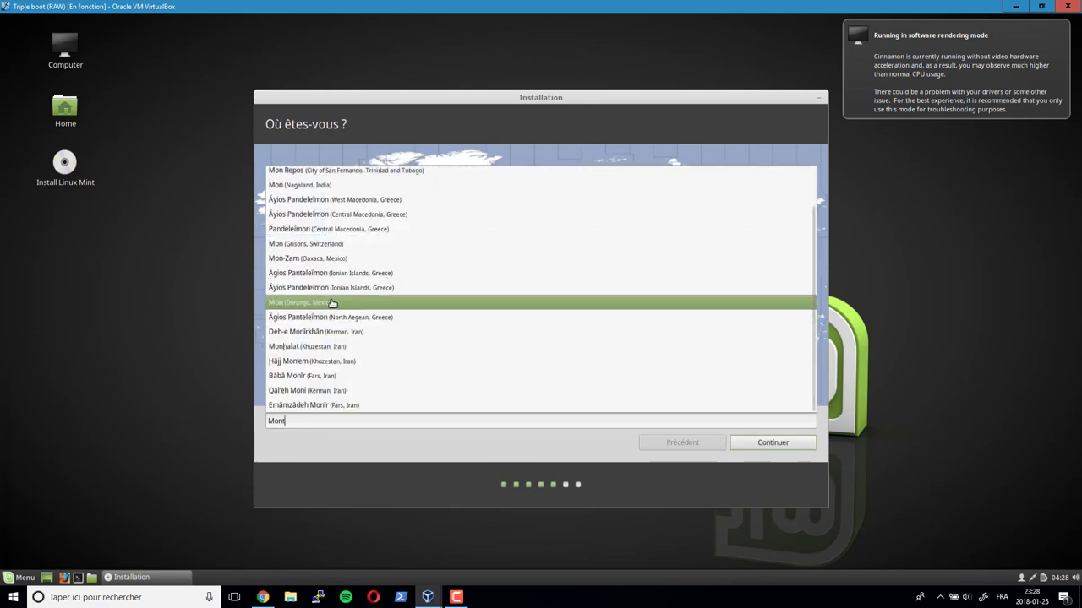
pyautogui.write('r')
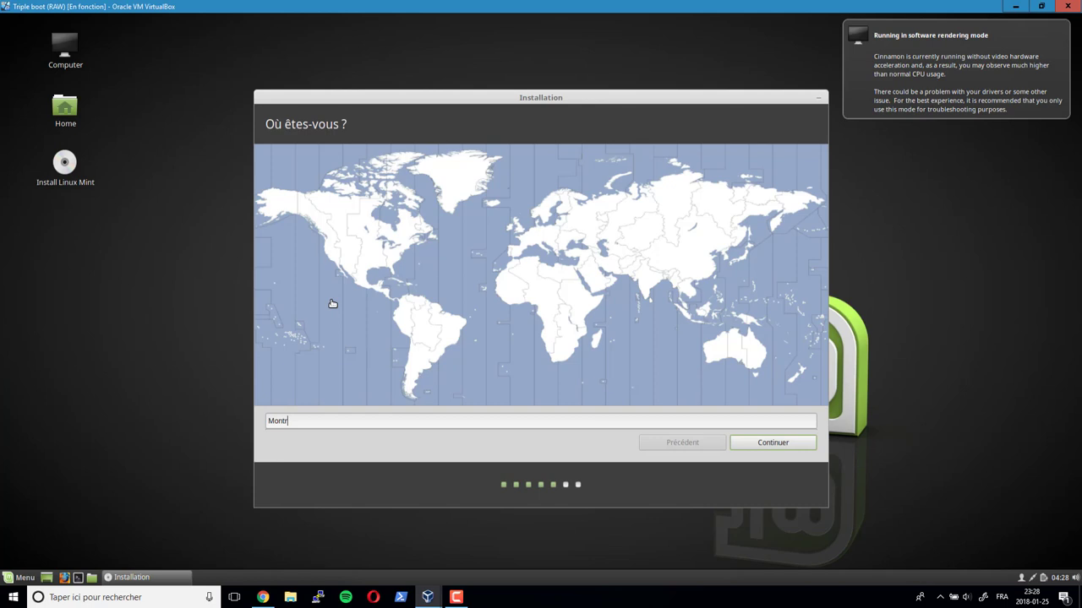
pyautogui.write('e')
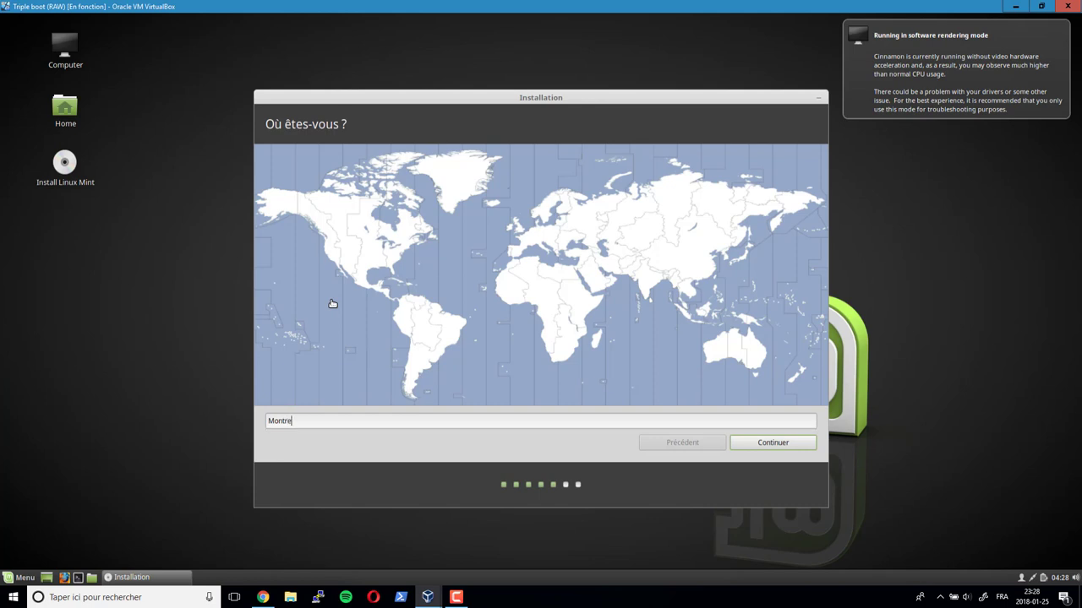
pyautogui.write('al')
pyautogui.press('BackSpace')
pyautogui.press('BackSpace')
pyautogui.press('BackSpace')
pyautogui.press('BackSpace')
pyautogui.press('BackSpace')
pyautogui.press('BackSpace')
pyautogui.press('BackSpace')
pyautogui.press('BackSpace')
pyautogui.click(409, 245)
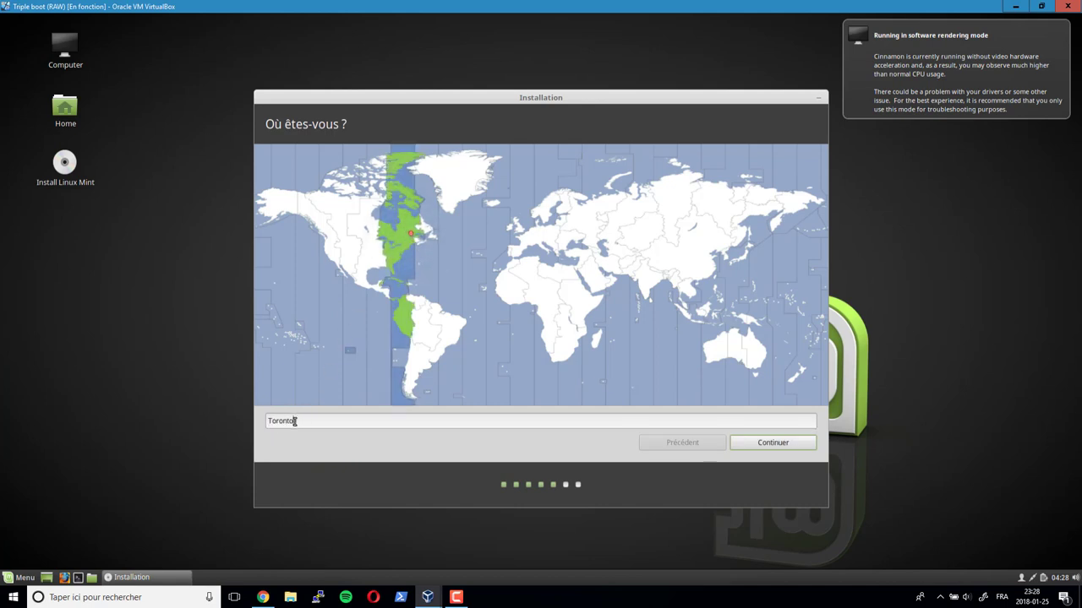
pyautogui.click(799, 440)
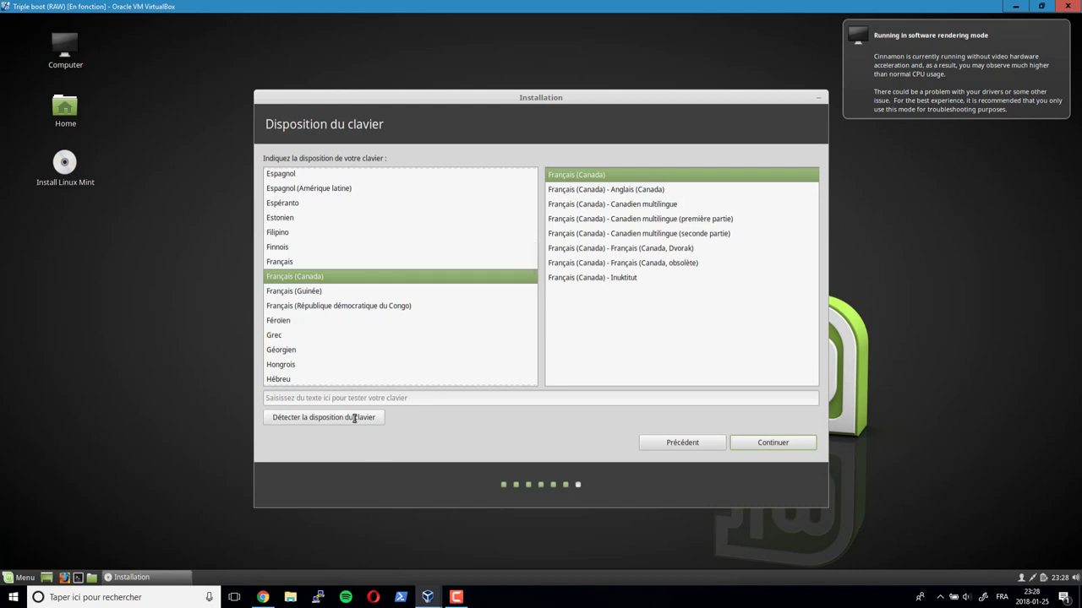
# - Run keyboard detection answering y, z and é prompts, then accept Français (Canada)
pyautogui.click(355, 418)
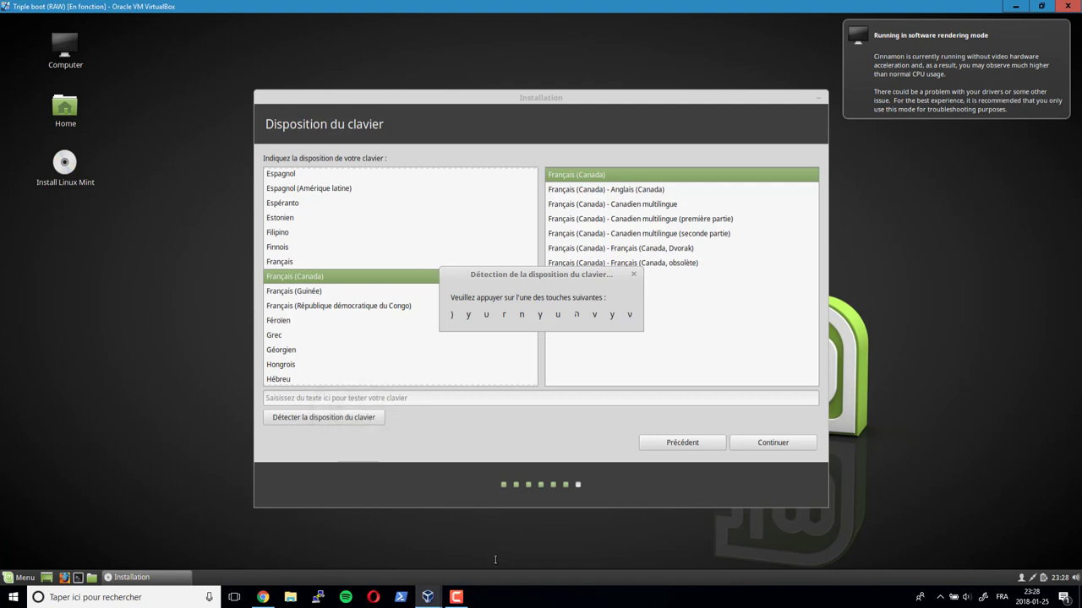
pyautogui.press('y')
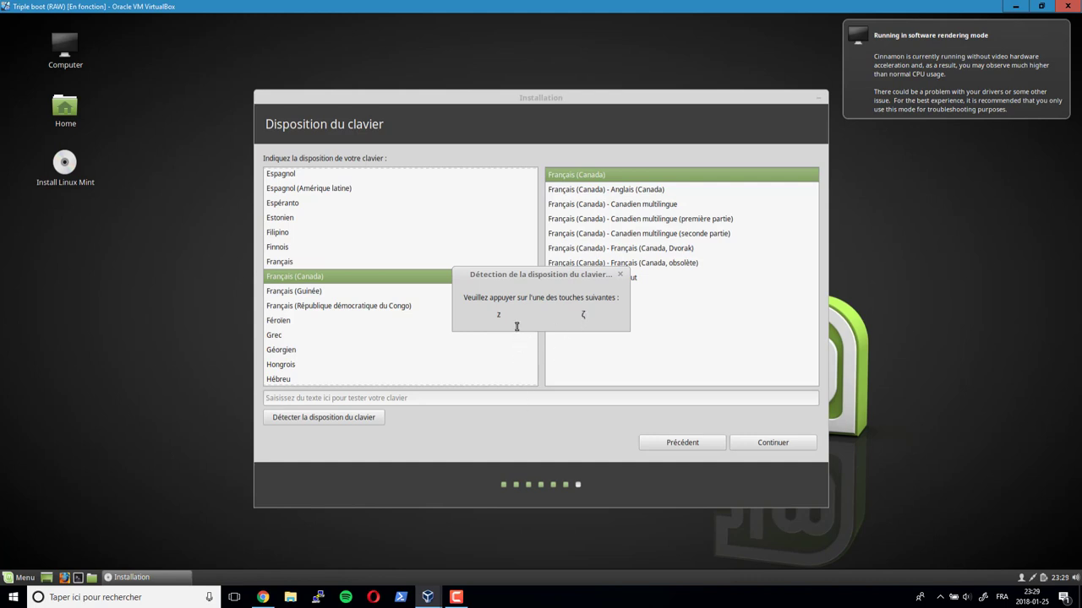
pyautogui.press('z')
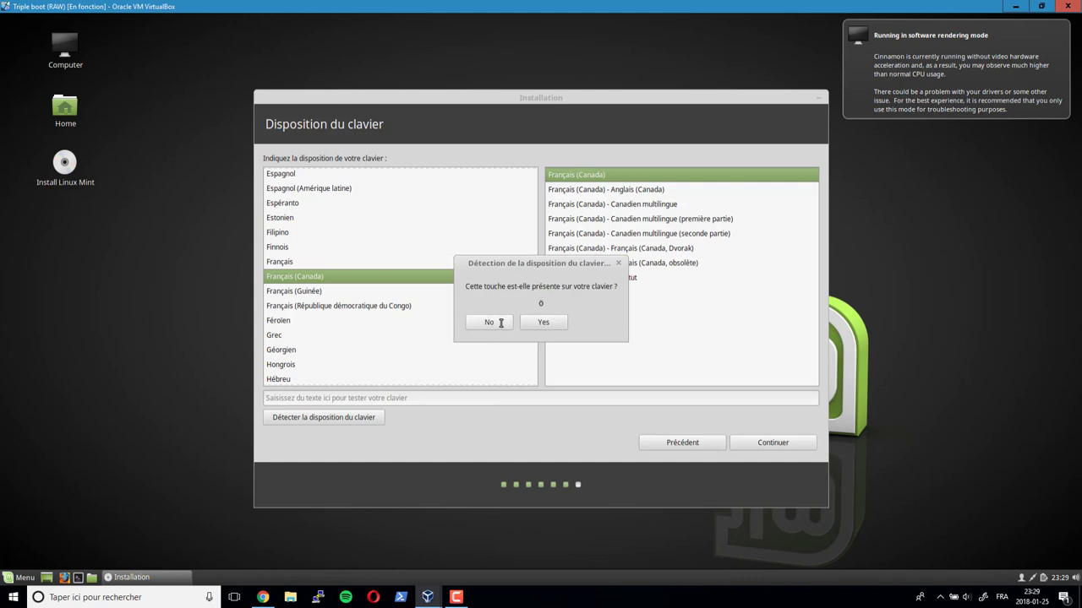
pyautogui.click(555, 323)
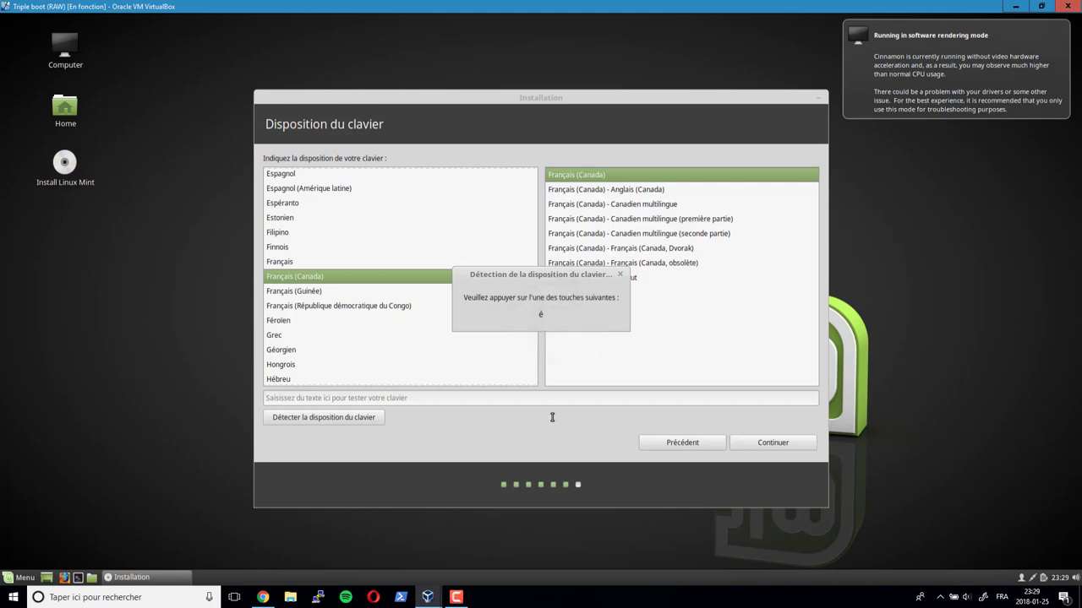
pyautogui.press('eacute')
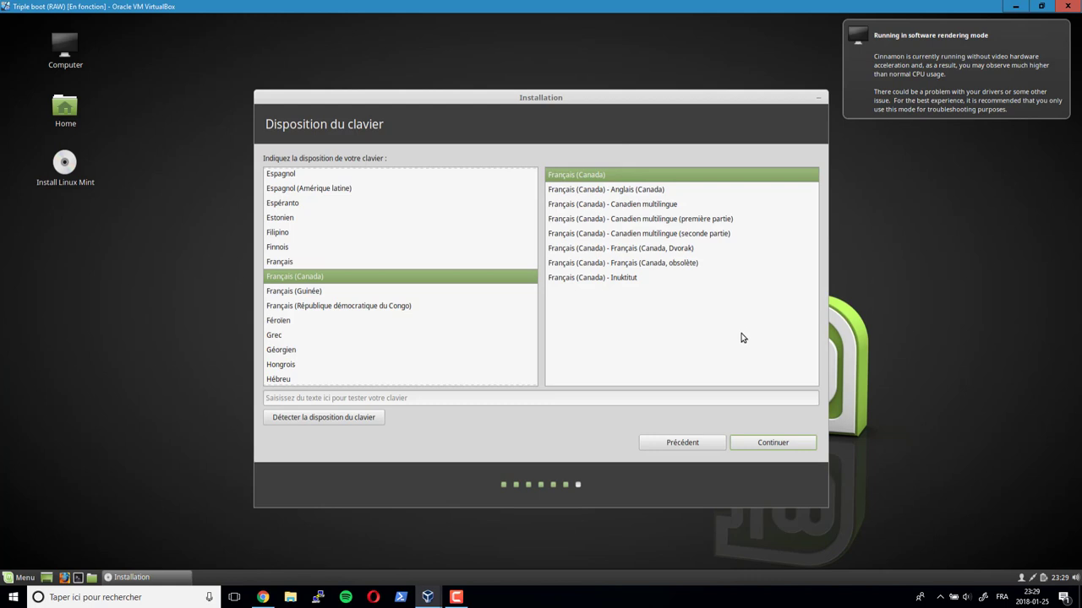
pyautogui.click(758, 440)
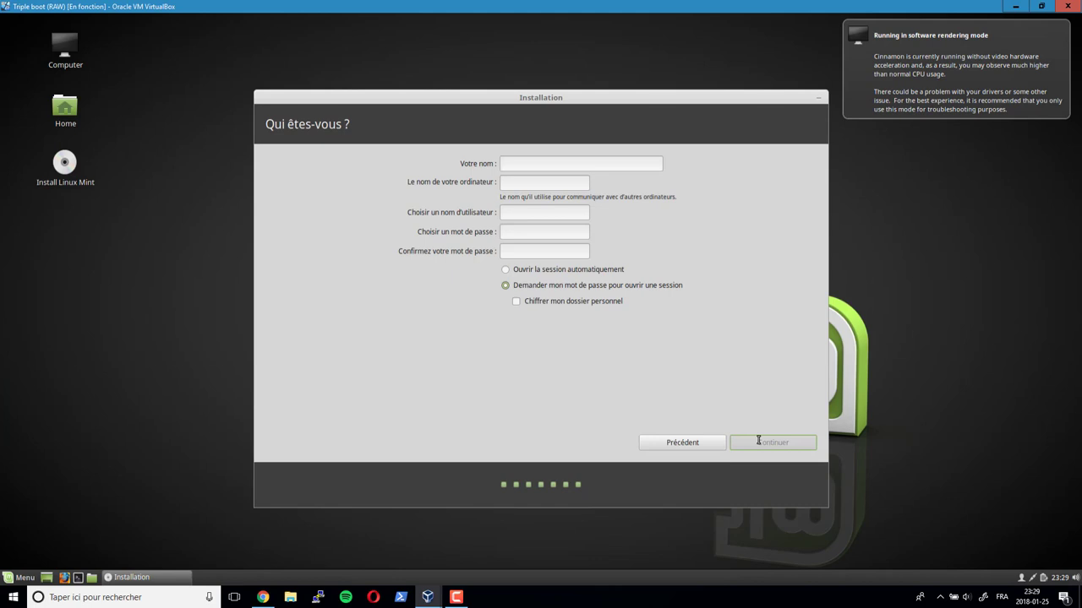
# - Enter the user's full name, computer name LinuxMint, and the username
pyautogui.write('emica')
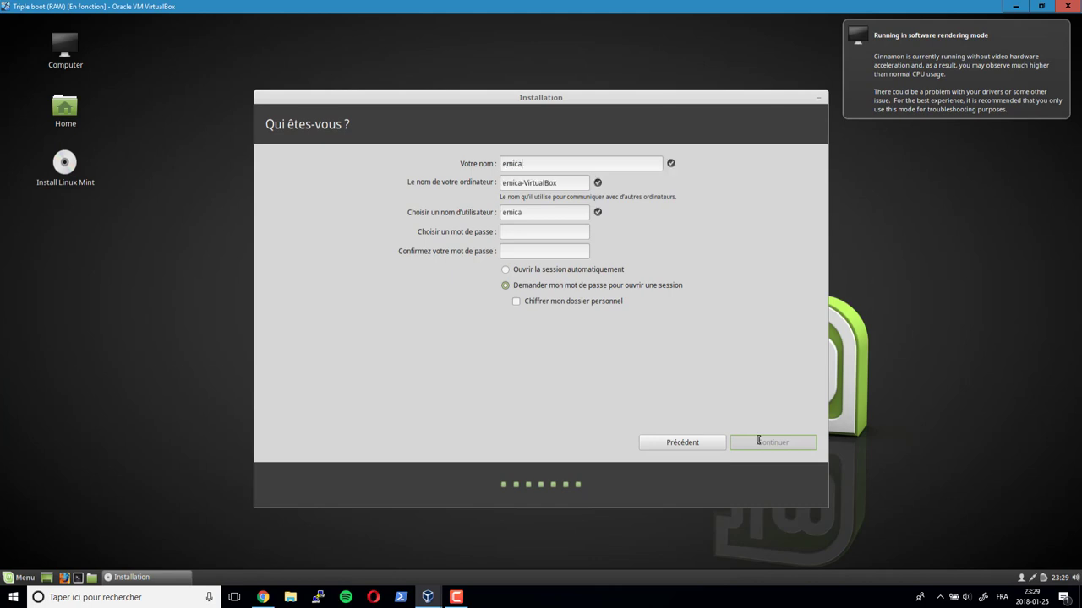
pyautogui.press('Tab')
pyautogui.write('Linux')
pyautogui.press('Tab')
pyautogui.hotkey('shift', 'Tab')
pyautogui.write('Linux M')
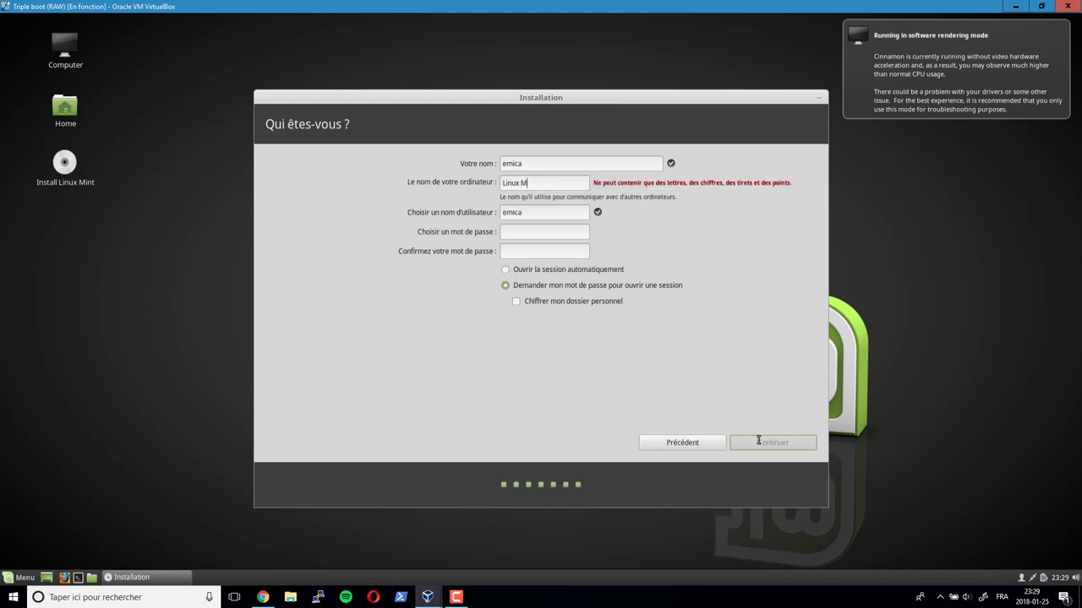
pyautogui.press('BackSpace')
pyautogui.write('Mint')
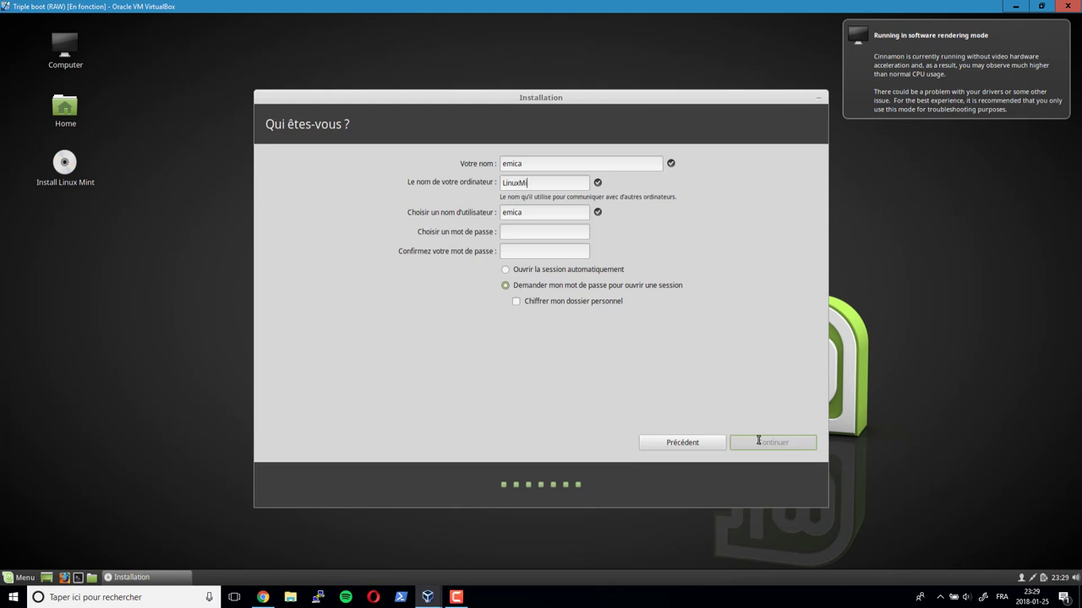
pyautogui.press('Tab')
pyautogui.hotkey('shift', 'Tab')
pyautogui.hotkey('shift', 'Tab')
pyautogui.write('Marc')
pyautogui.press('Tab')
pyautogui.press('Tab')
pyautogui.write('emica')
pyautogui.moveTo(533, 165); pyautogui.dragTo(510, 165)
pyautogui.moveTo(524, 213); pyautogui.dragTo(504, 214)
# - Set the account password, leave home folder encryption off, and start the installation
pyautogui.click(562, 233)
pyautogui.write('******')
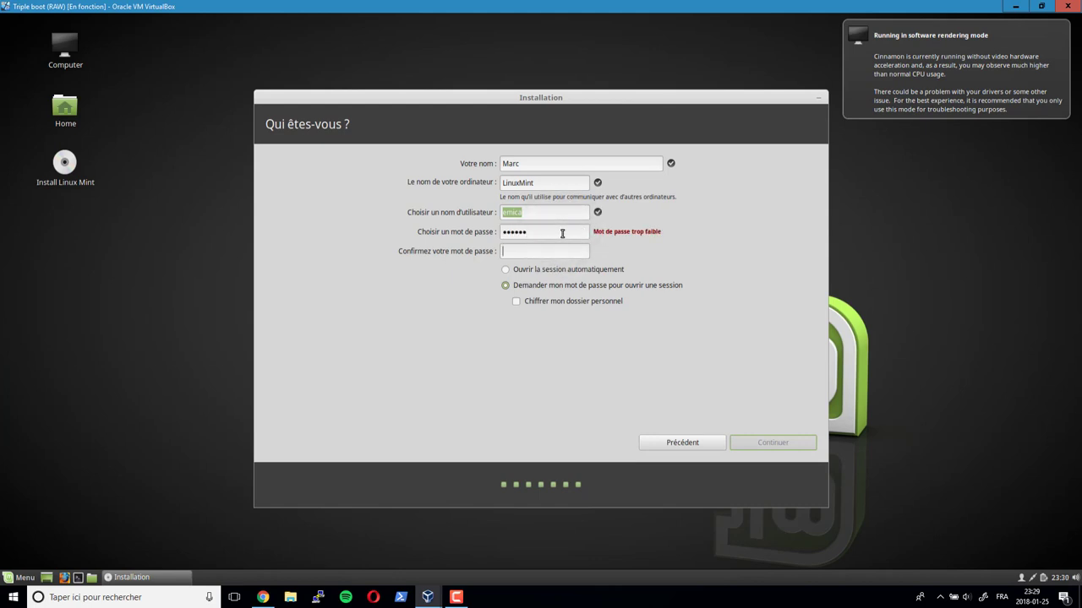
pyautogui.write('******')
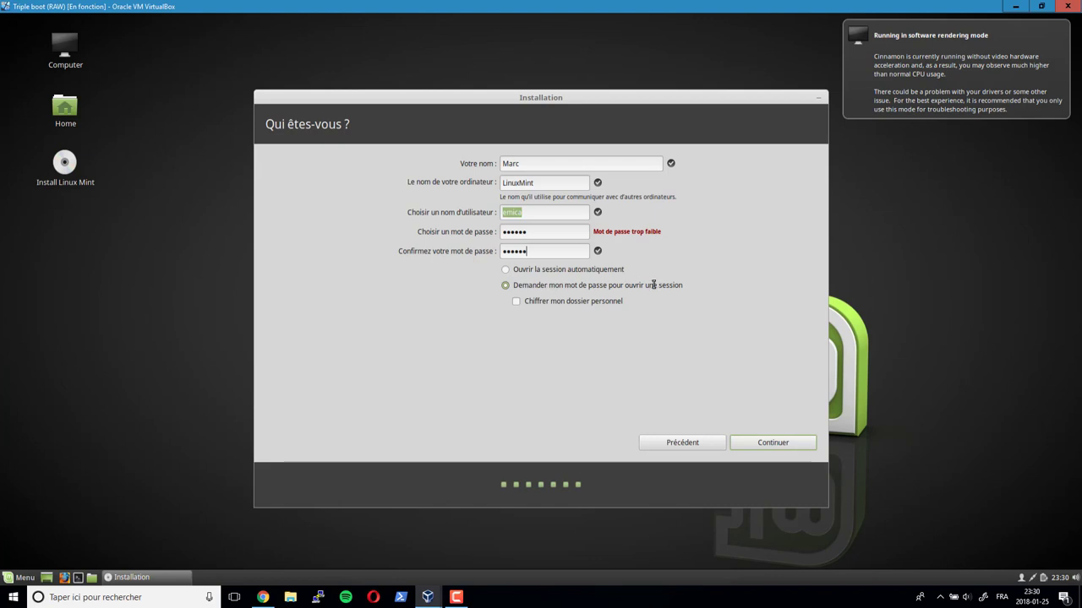
pyautogui.click(516, 302)
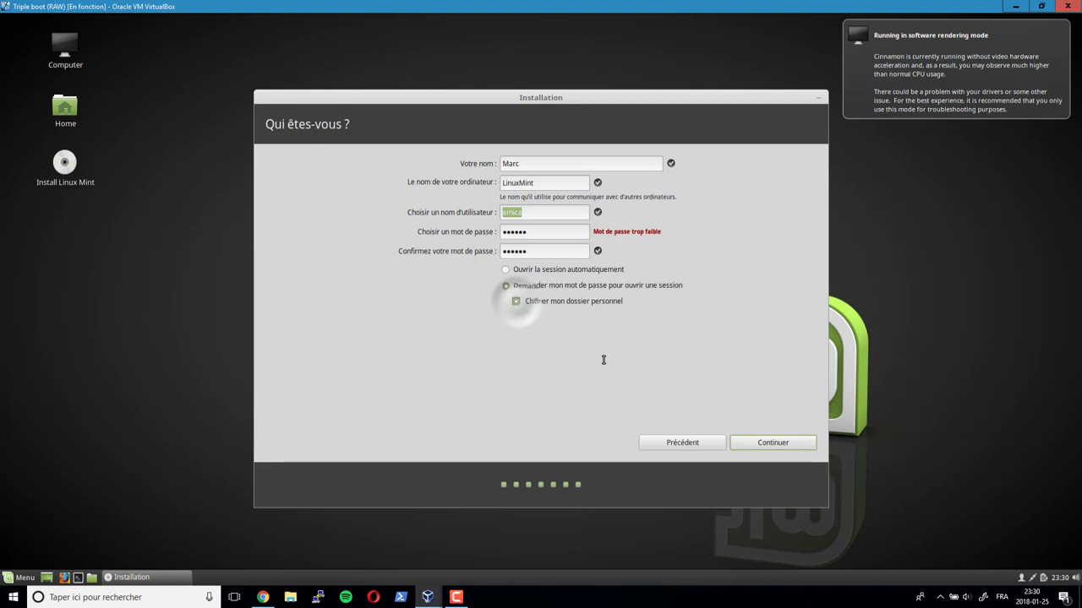
pyautogui.click(516, 302)
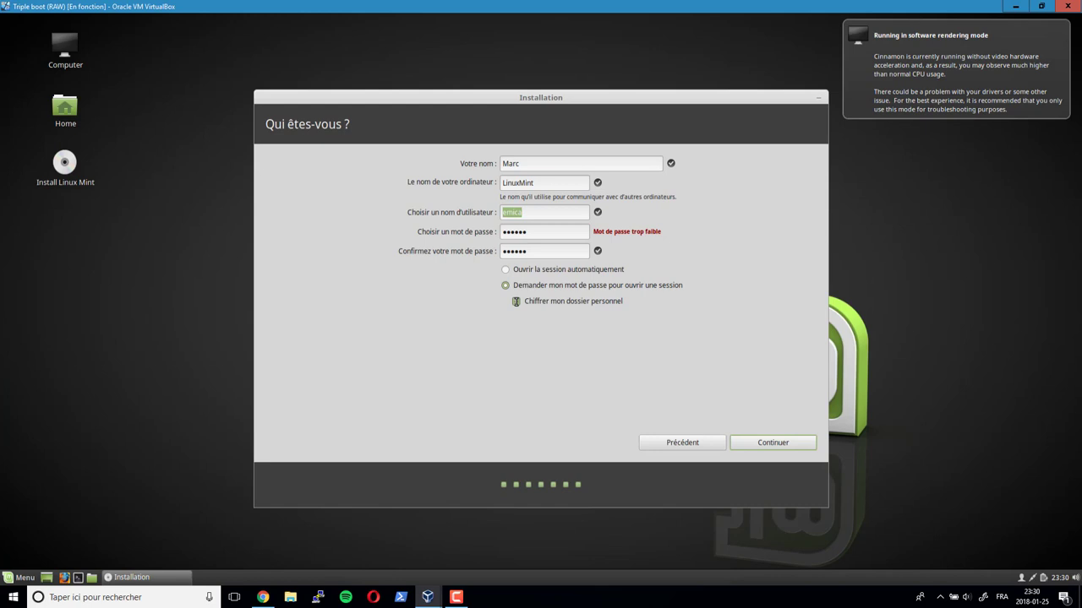
pyautogui.click(757, 442)
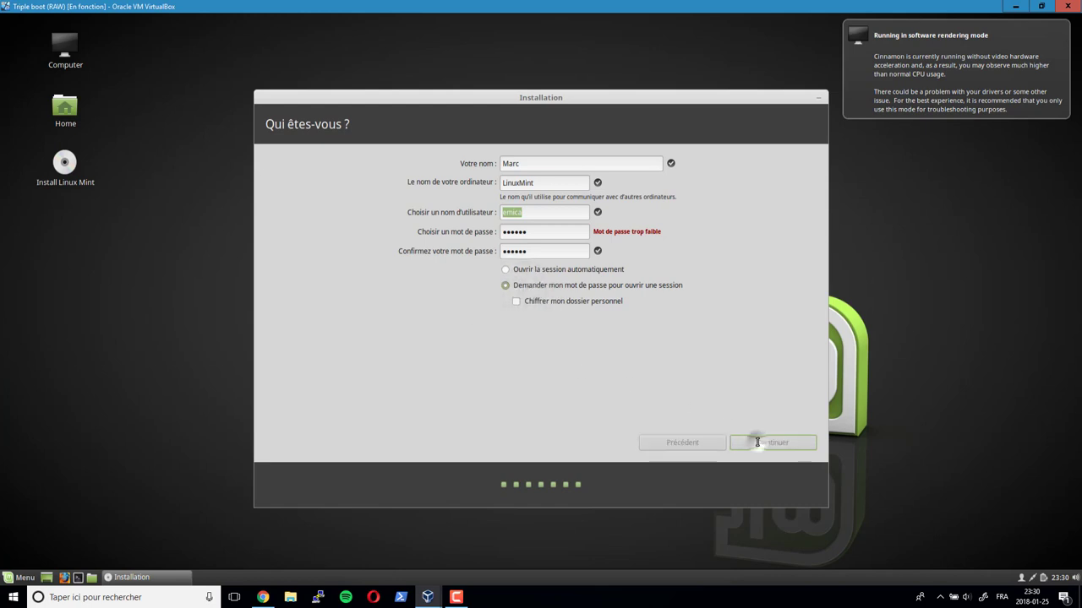
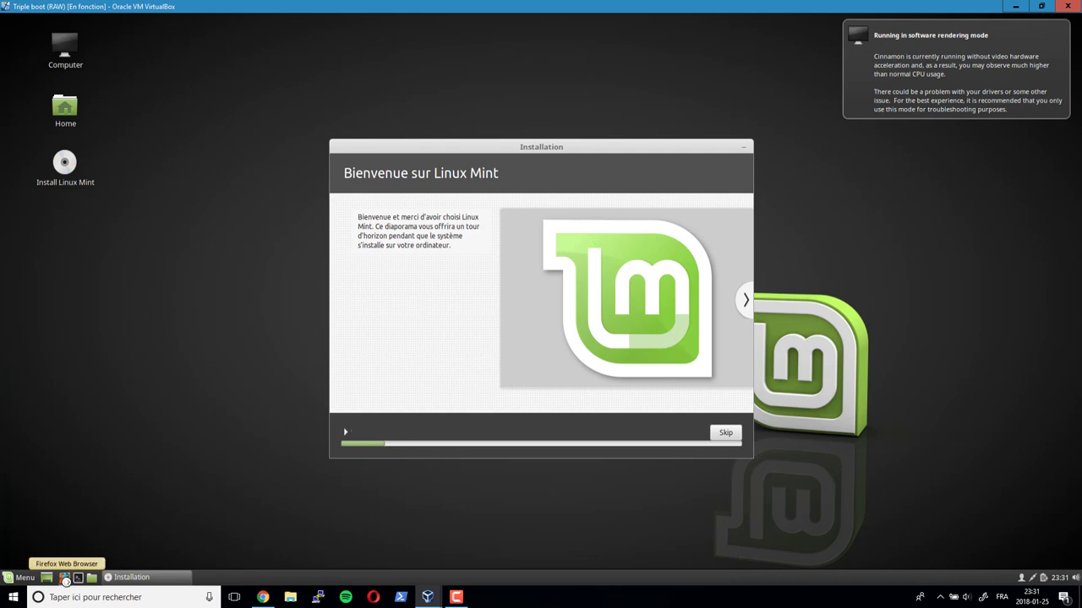
# - Launch Firefox and search the web for 'drivers dell latitude e7440'
pyautogui.click(65, 579)
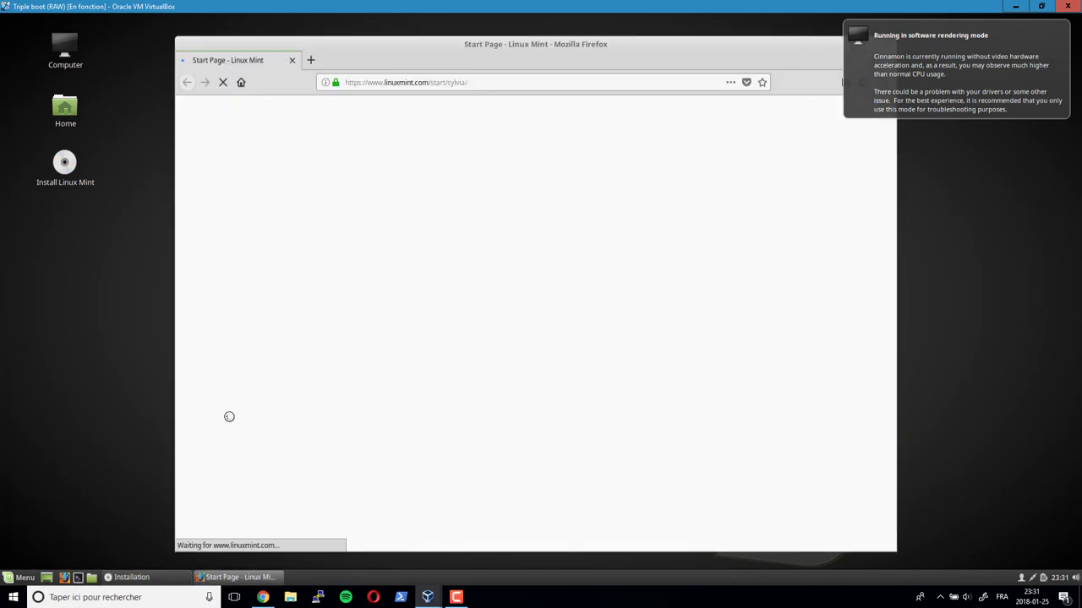
pyautogui.click(511, 82)
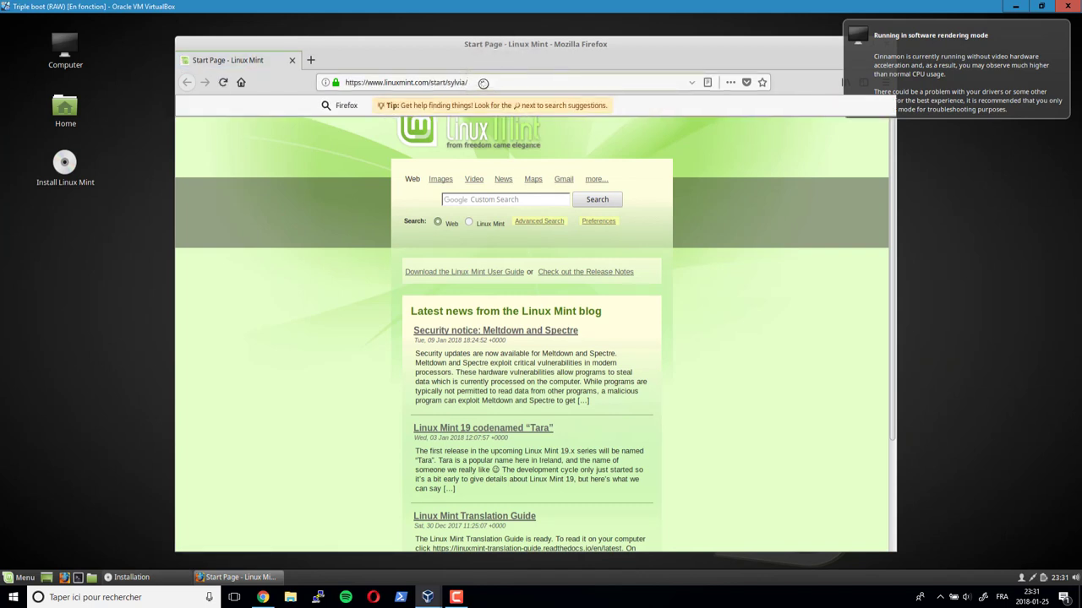
pyautogui.press('Escape')
pyautogui.hotkey('ctrl', 'a')
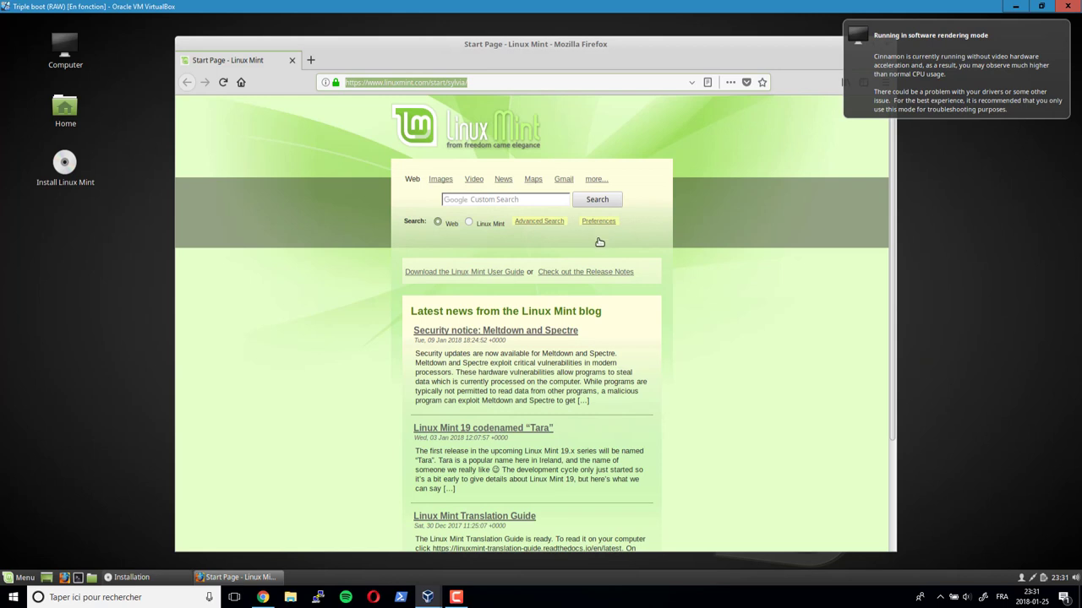
pyautogui.write('drivers')
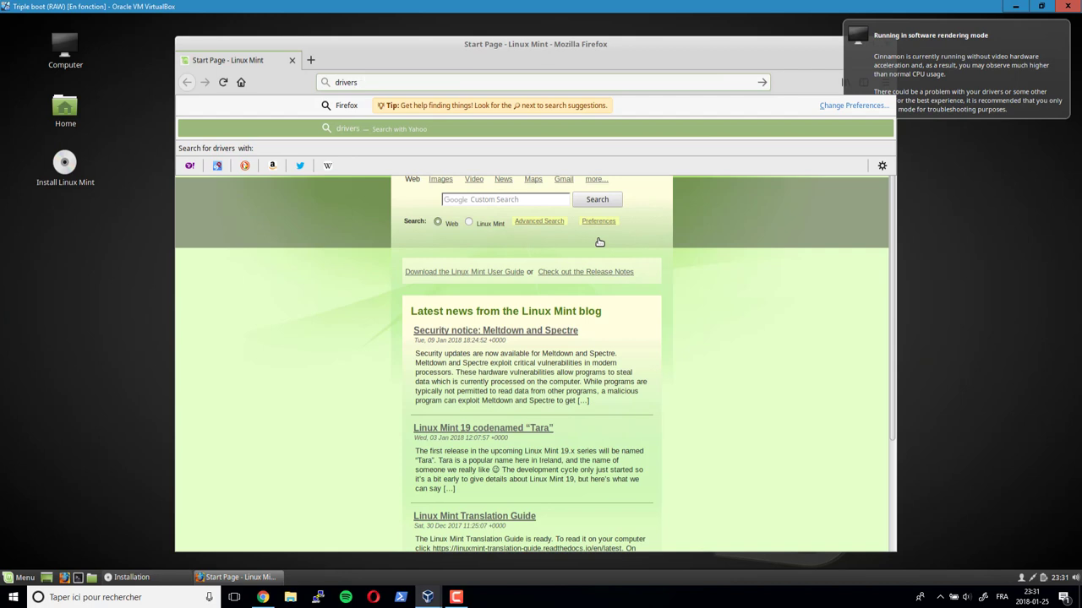
pyautogui.write(' dell')
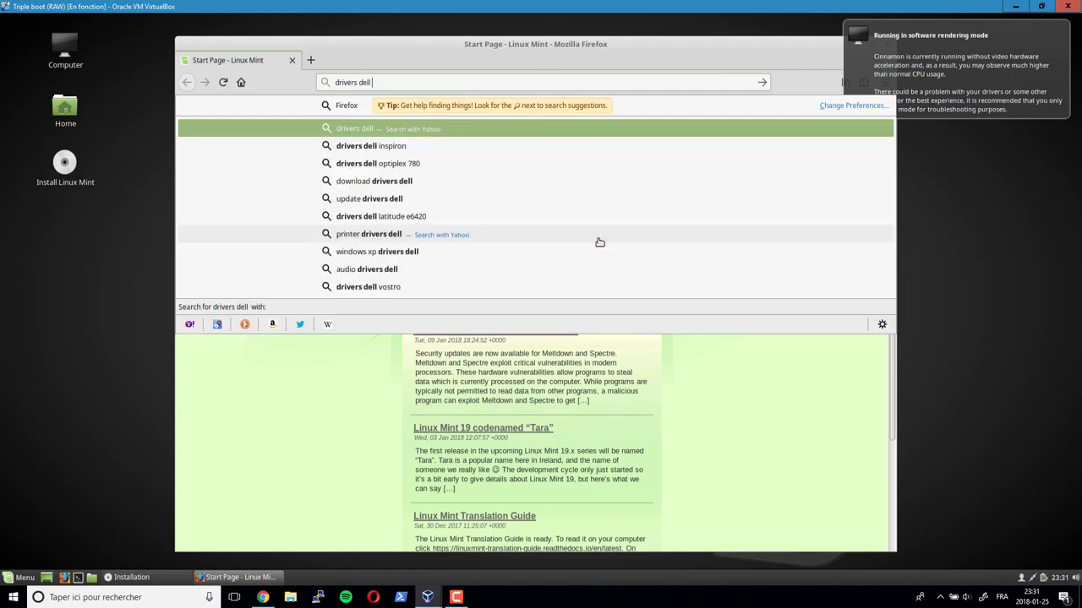
pyautogui.write(' latitude')
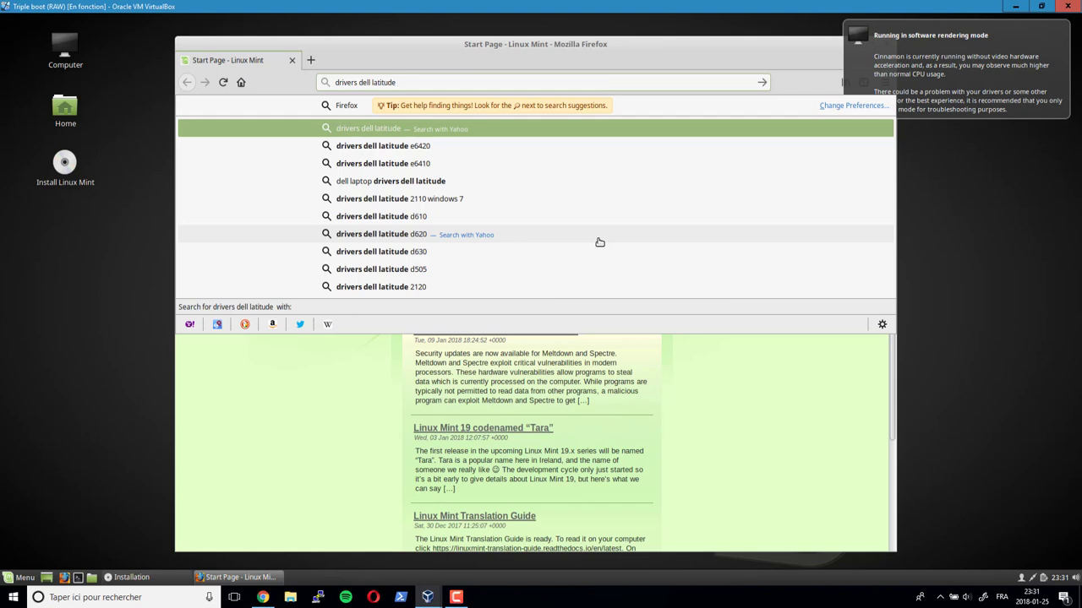
pyautogui.write(' e7')
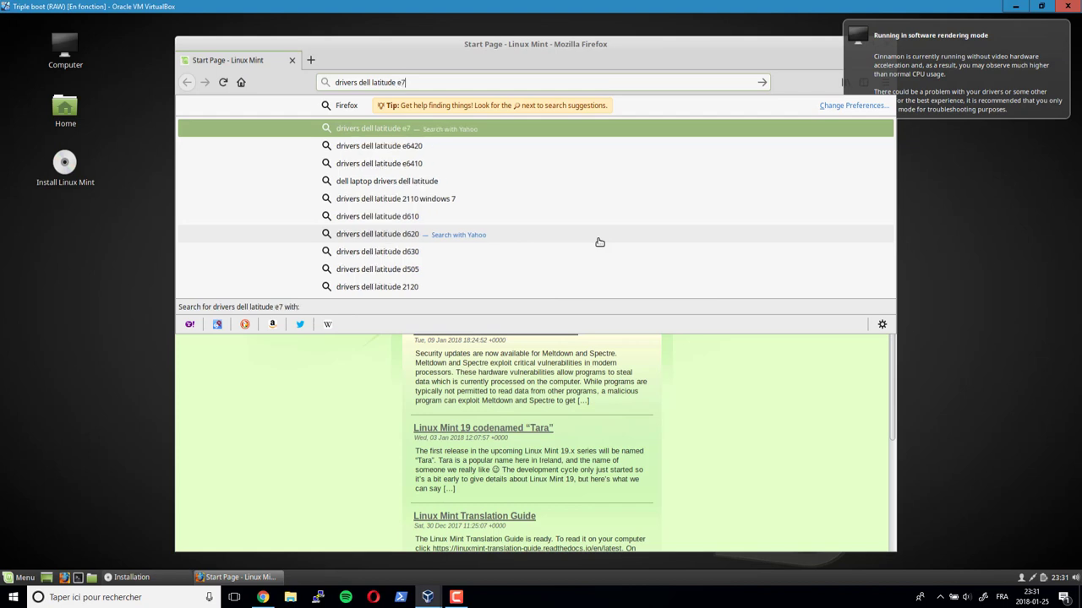
pyautogui.write('440')
pyautogui.press('Return')
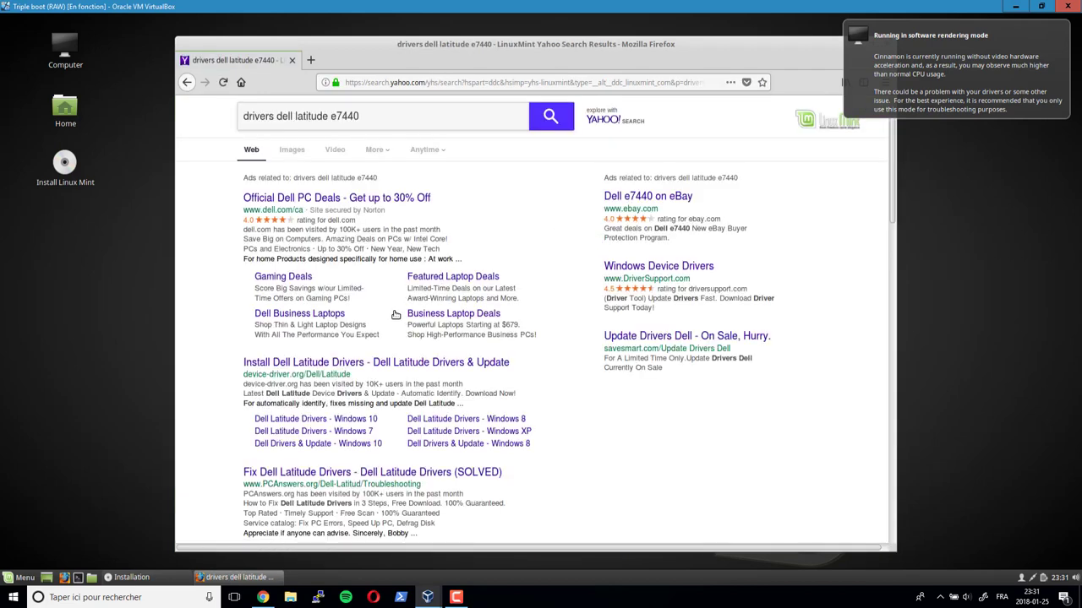
# - Open the Official Dell PC Deals result and go to its Support & Drivers section
pyautogui.scroll(-2, 396, 314)
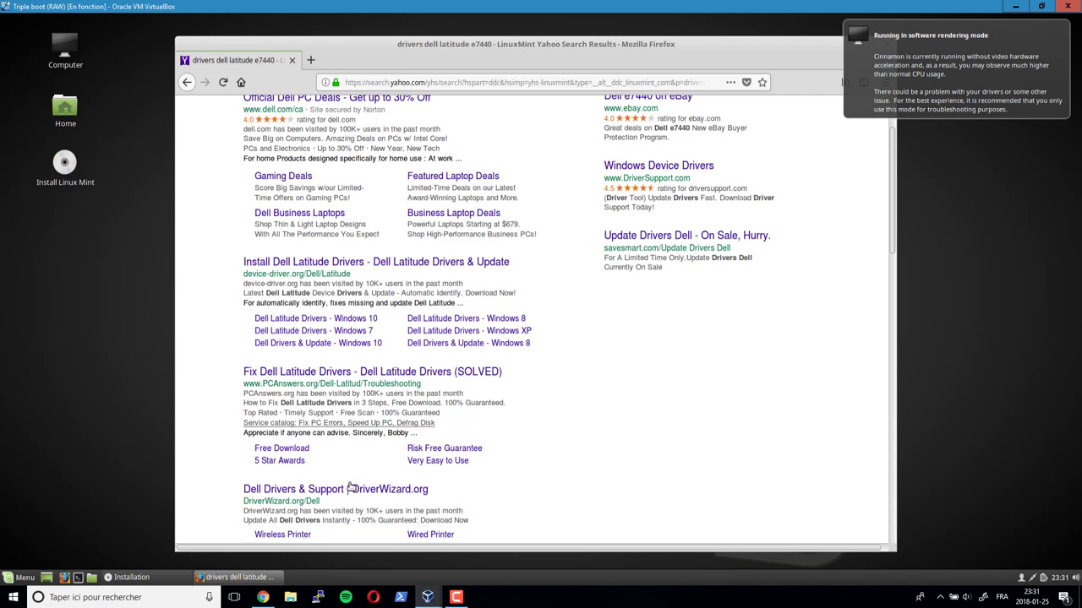
pyautogui.scroll(1, 335, 310)
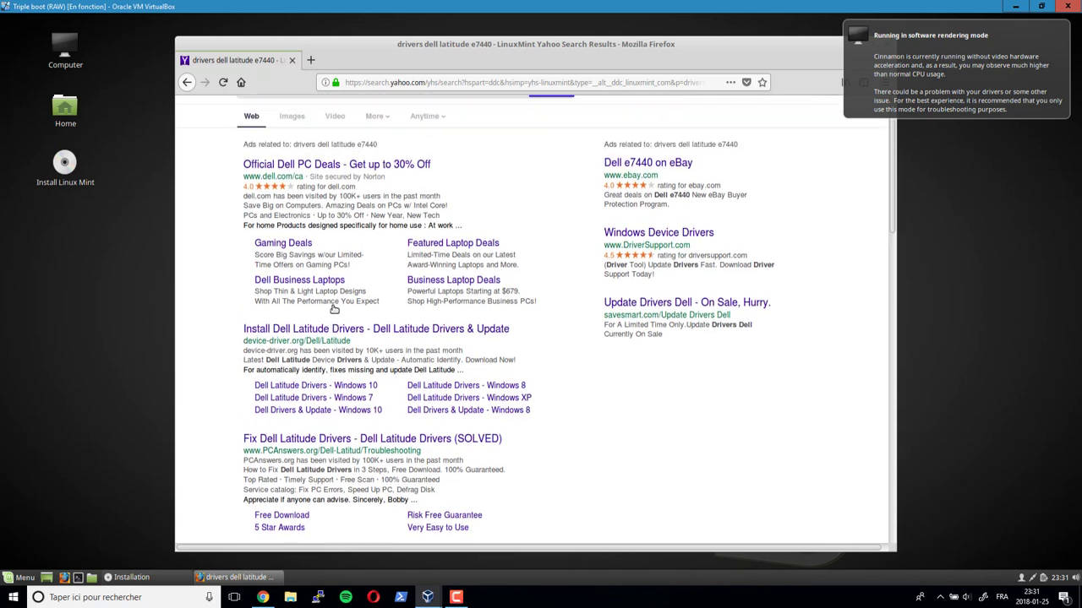
pyautogui.click(353, 164)
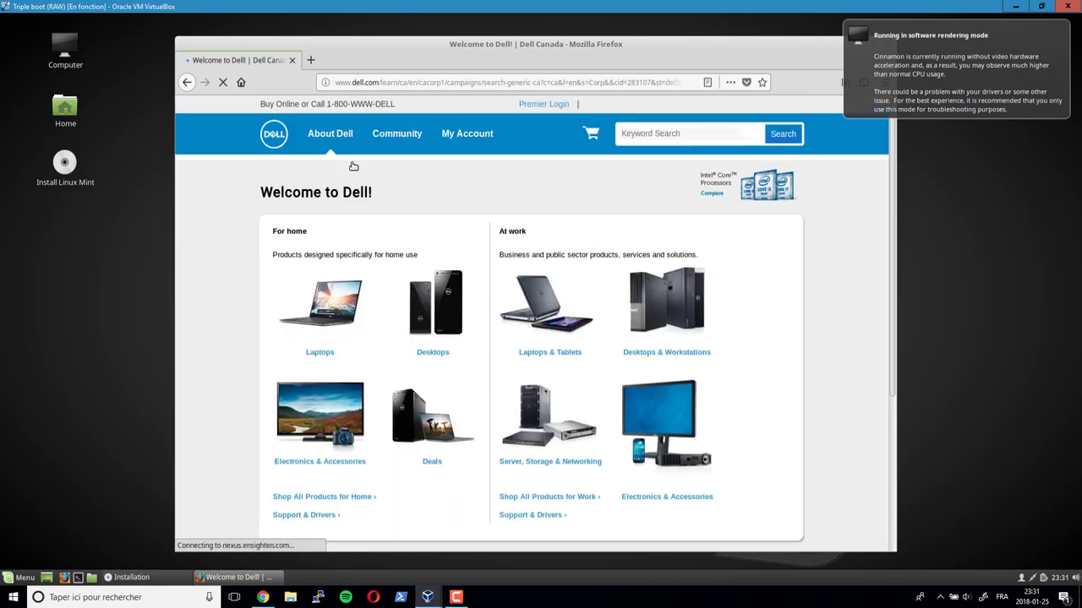
pyautogui.scroll(-2, 321, 217)
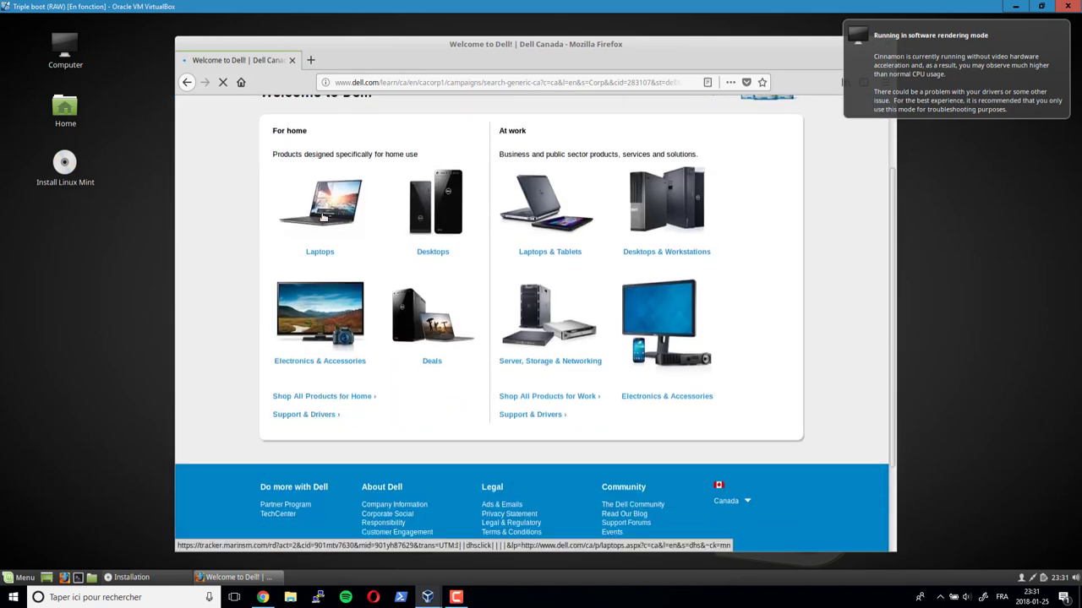
pyautogui.click(326, 420)
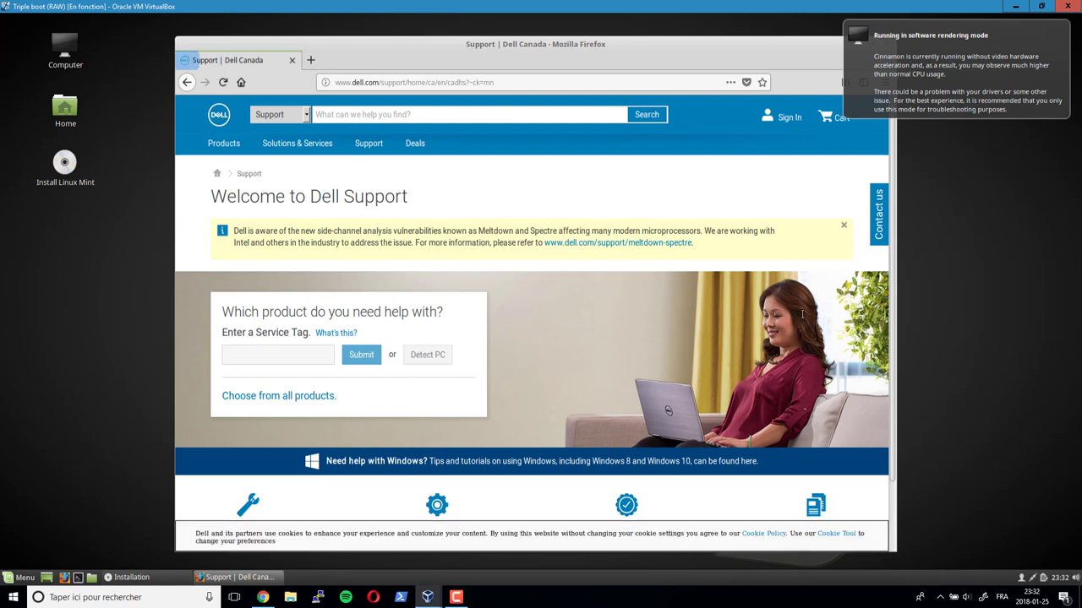
# - Browse all products through Laptops > Latitude and open the Latitude E7440 support page
pyautogui.click(318, 356)
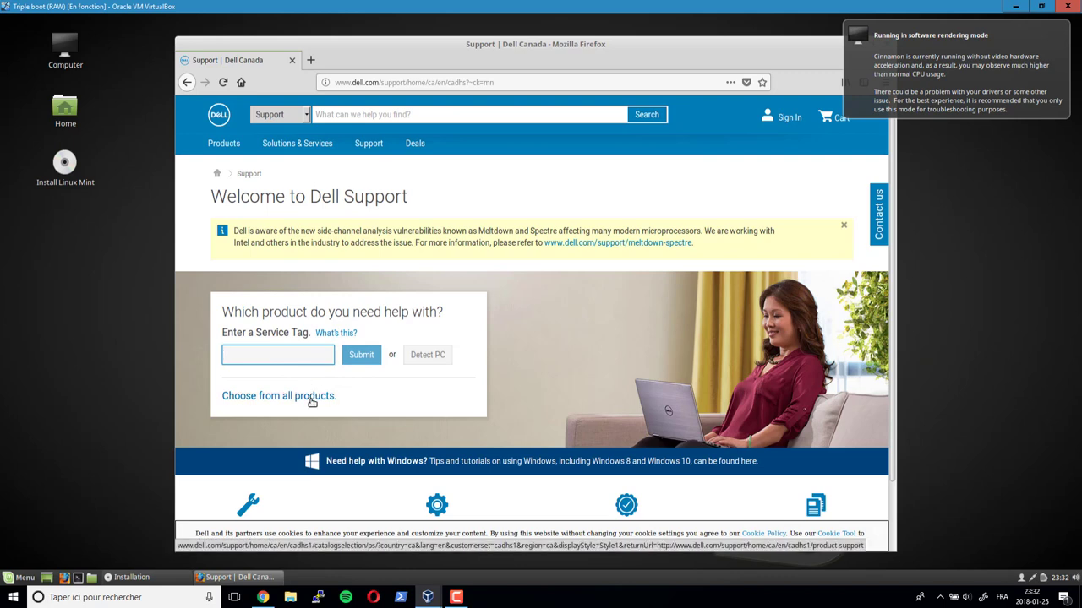
pyautogui.click(306, 399)
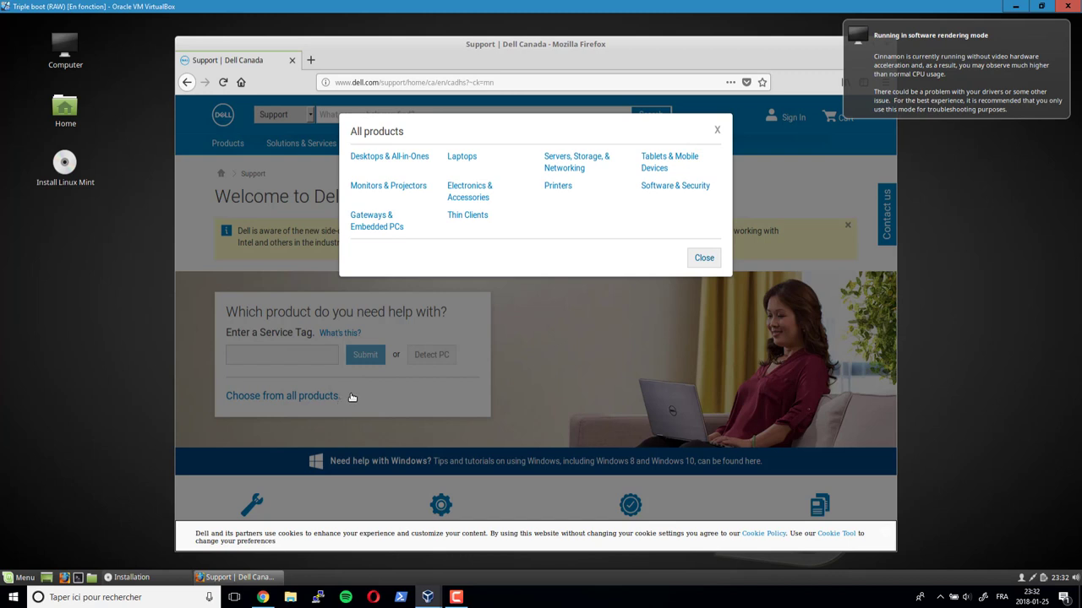
pyautogui.click(463, 159)
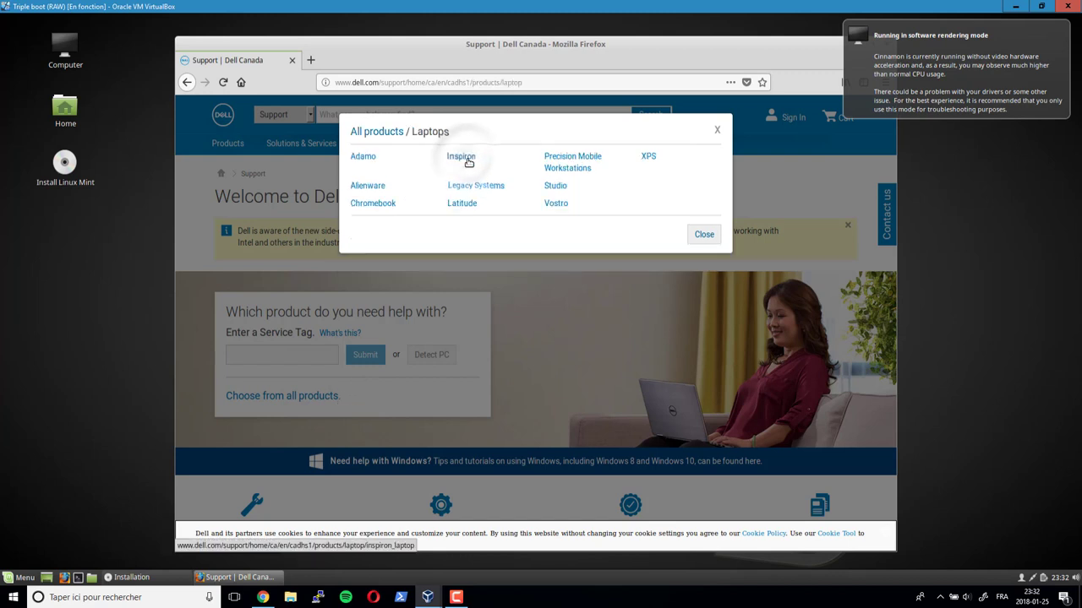
pyautogui.click(463, 205)
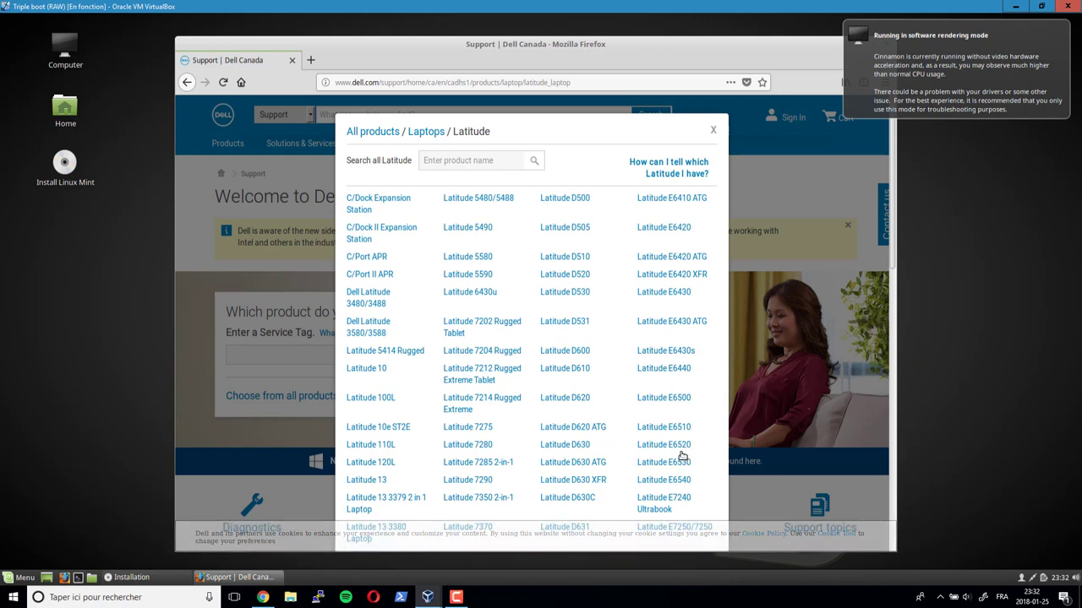
pyautogui.scroll(-1, 683, 457)
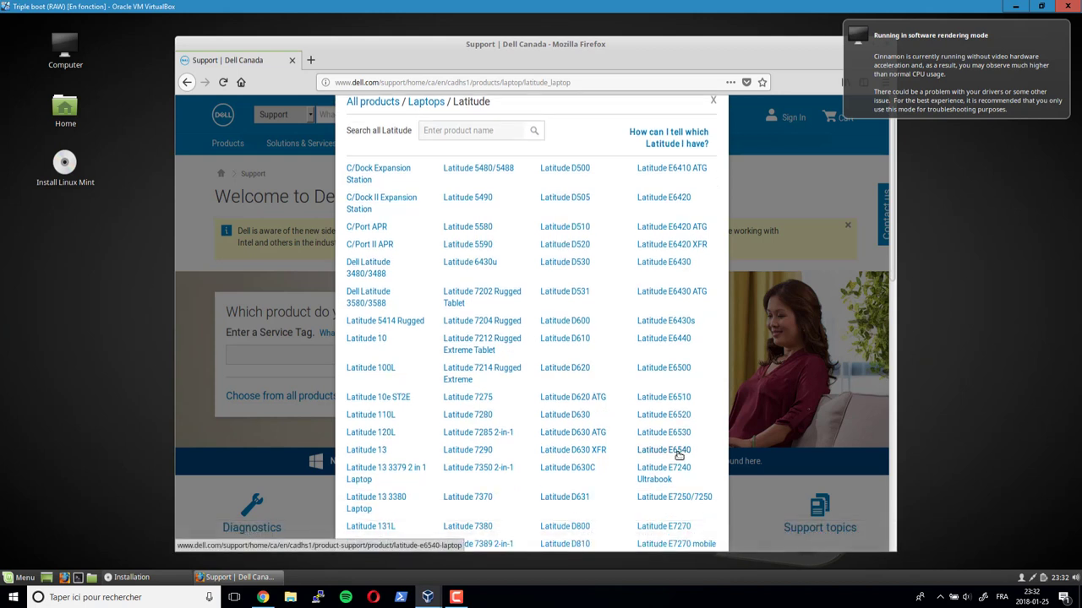
pyautogui.scroll(-1, 679, 454)
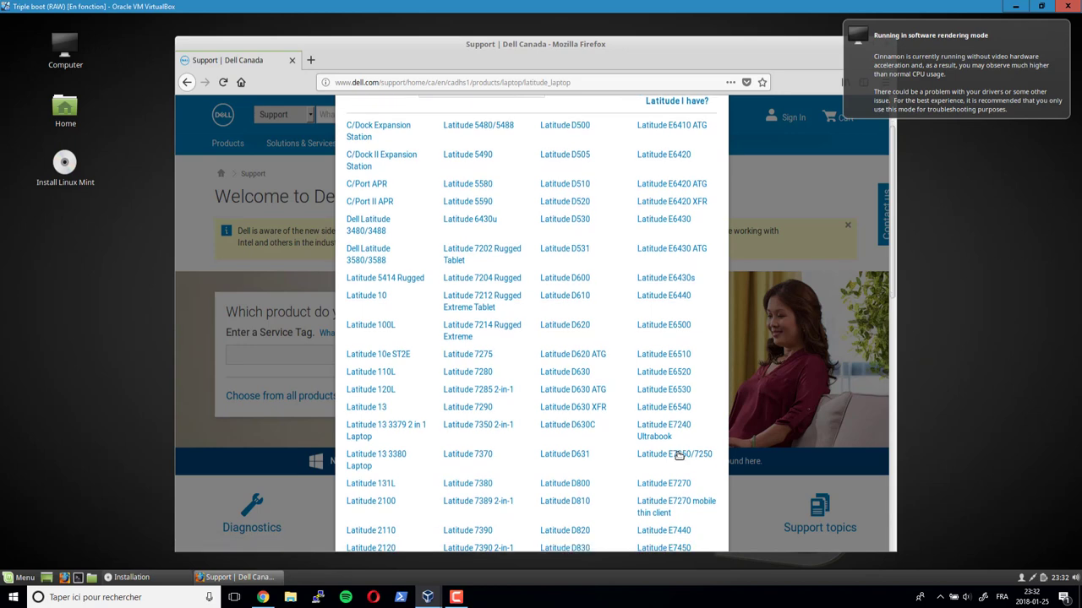
pyautogui.scroll(-3, 679, 455)
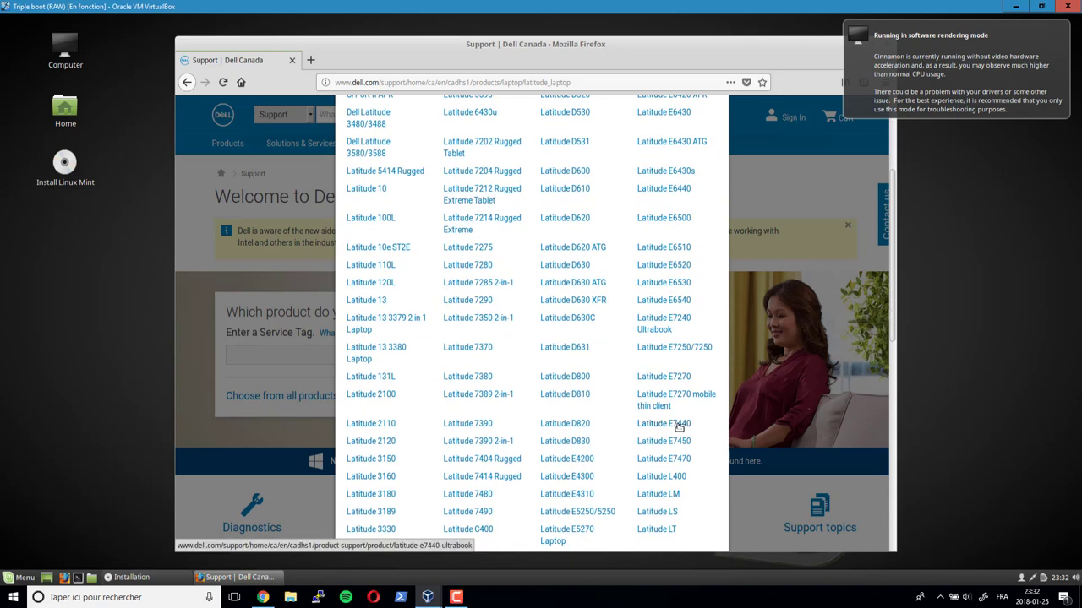
pyautogui.click(679, 426)
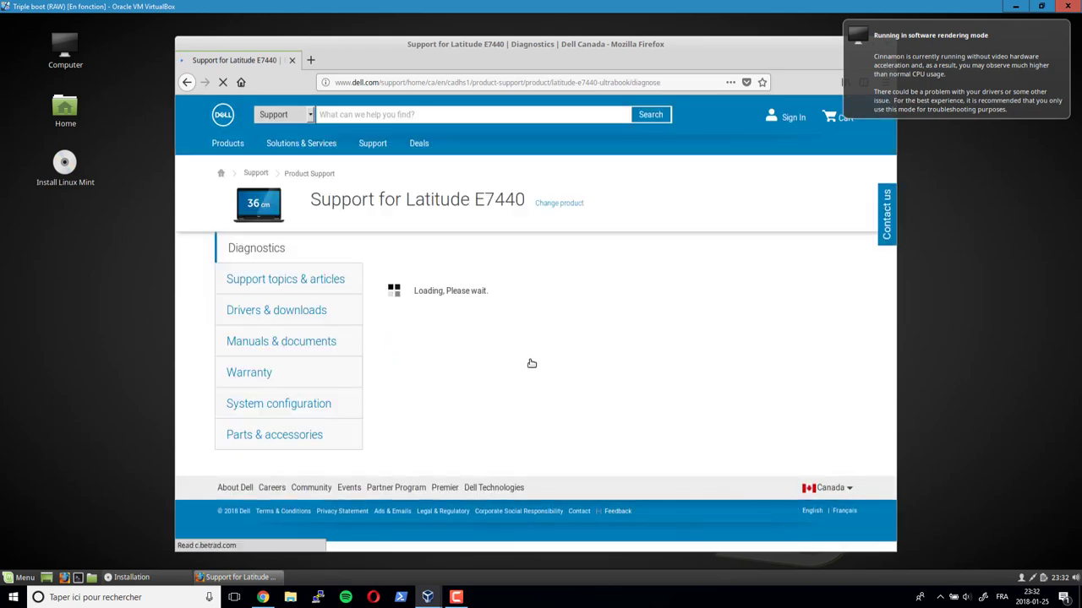
# - Show E7440 Drivers & downloads filtered to Windows 10, 64-bit and the Network category
pyautogui.click(302, 313)
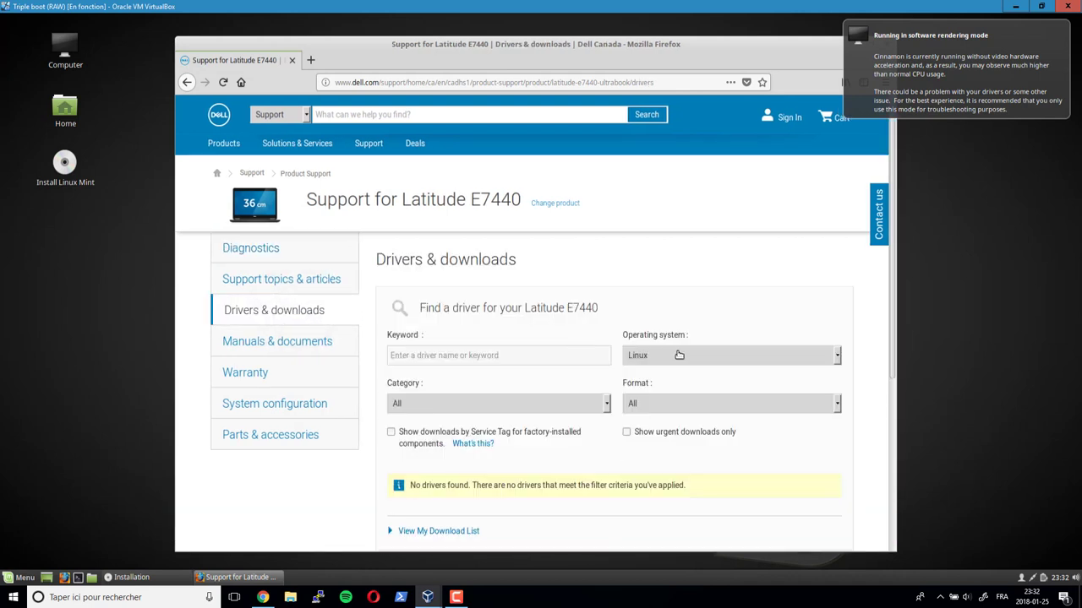
pyautogui.click(838, 359)
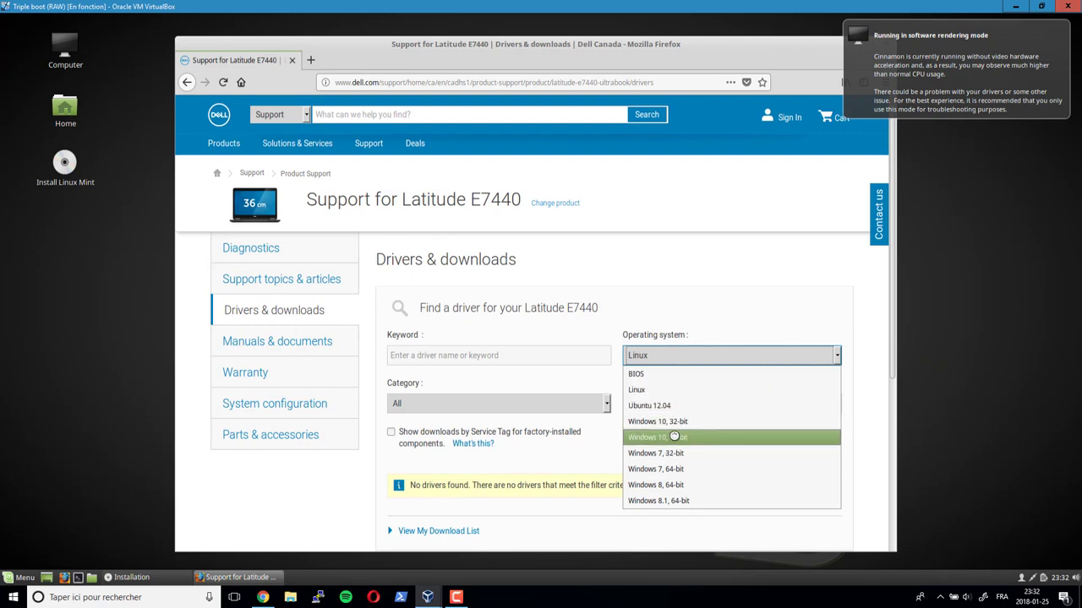
pyautogui.click(674, 437)
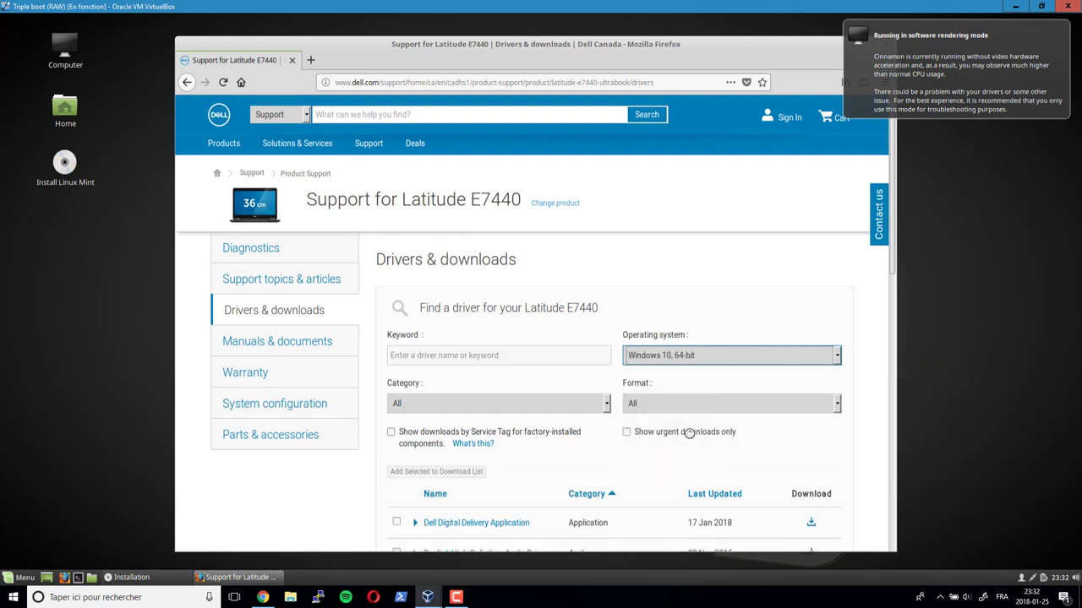
pyautogui.click(607, 404)
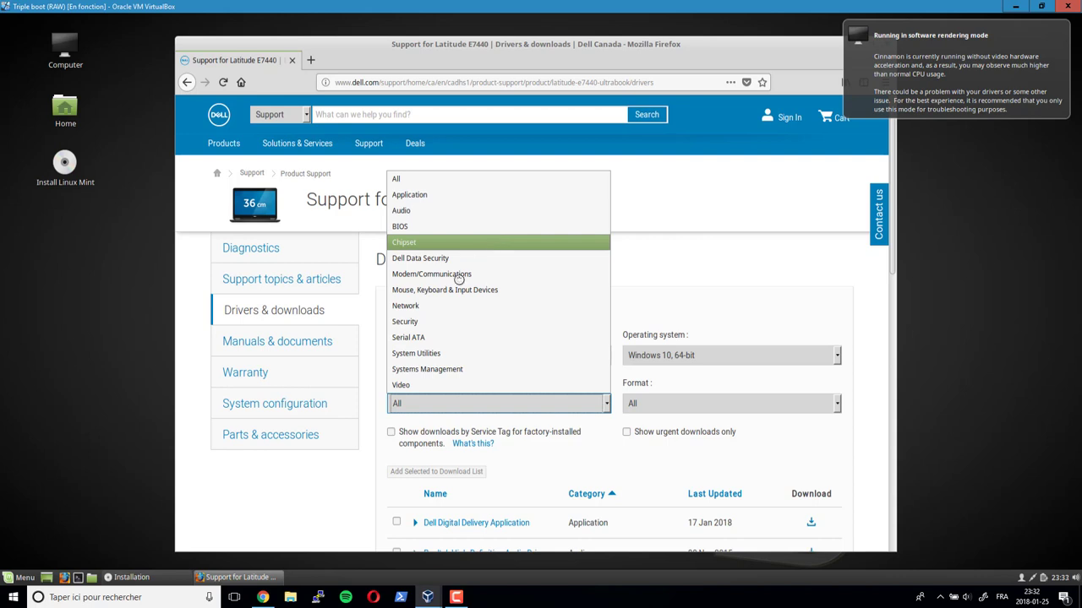
pyautogui.click(416, 309)
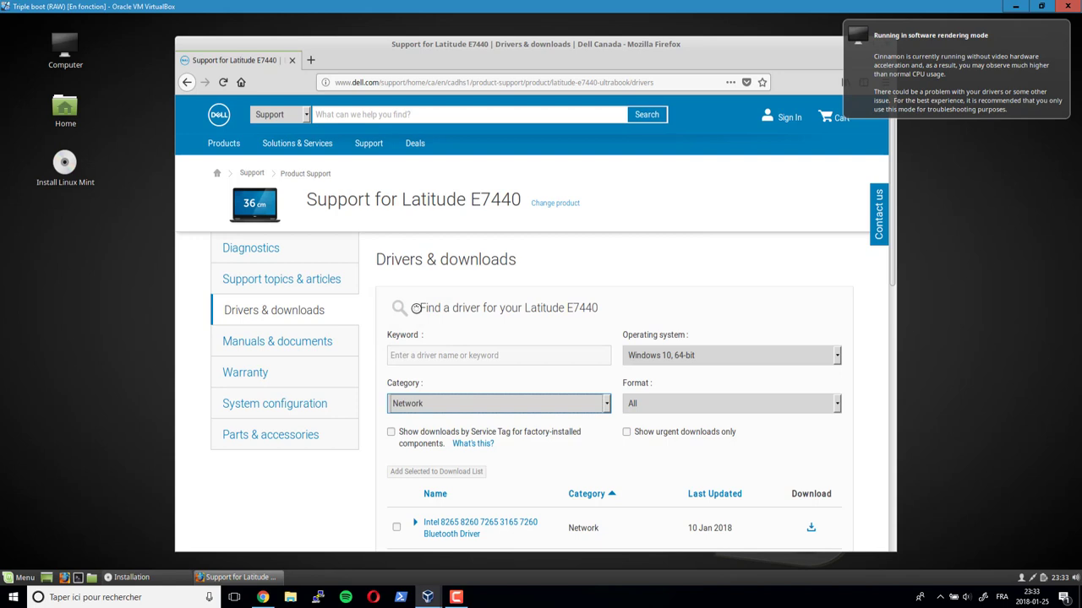
# - Start downloading the Intel I2xx/825xx Gigabit Ethernet Network Controller Driver
pyautogui.scroll(-3, 519, 368)
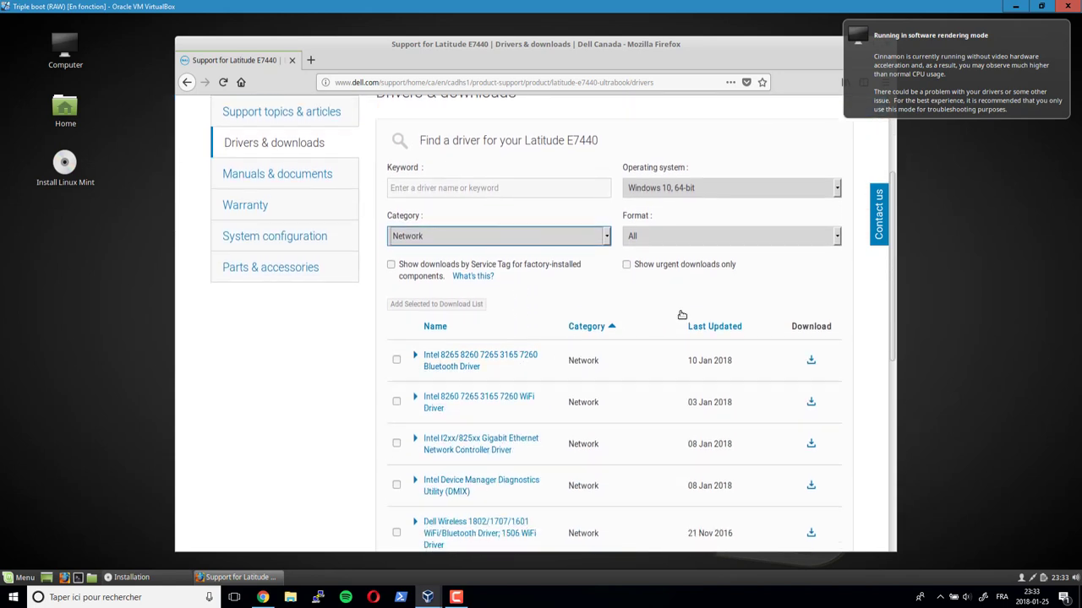
pyautogui.scroll(-1, 645, 307)
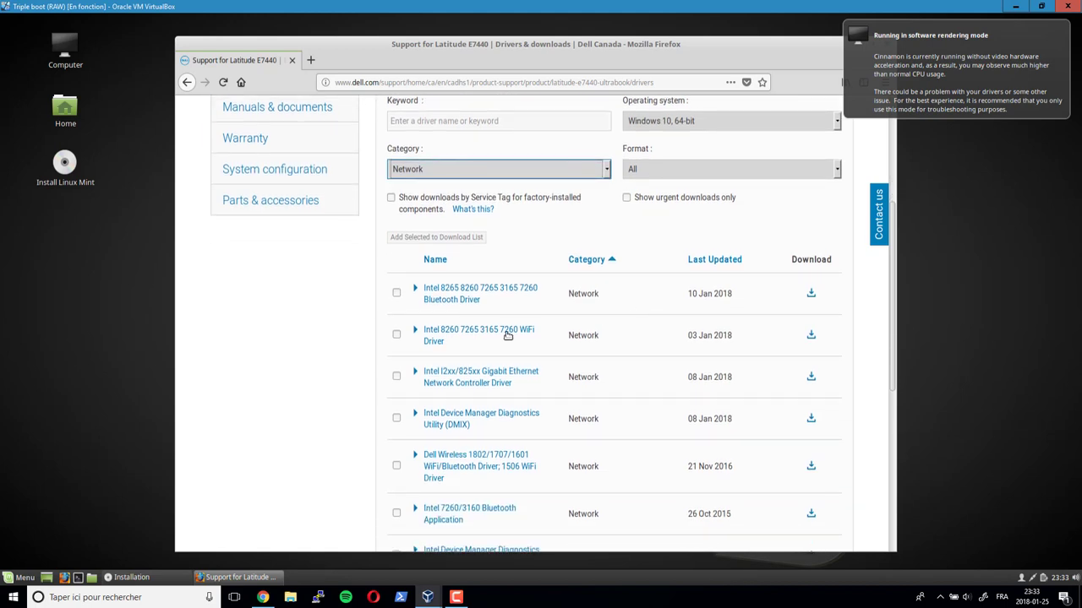
pyautogui.scroll(-1, 550, 375)
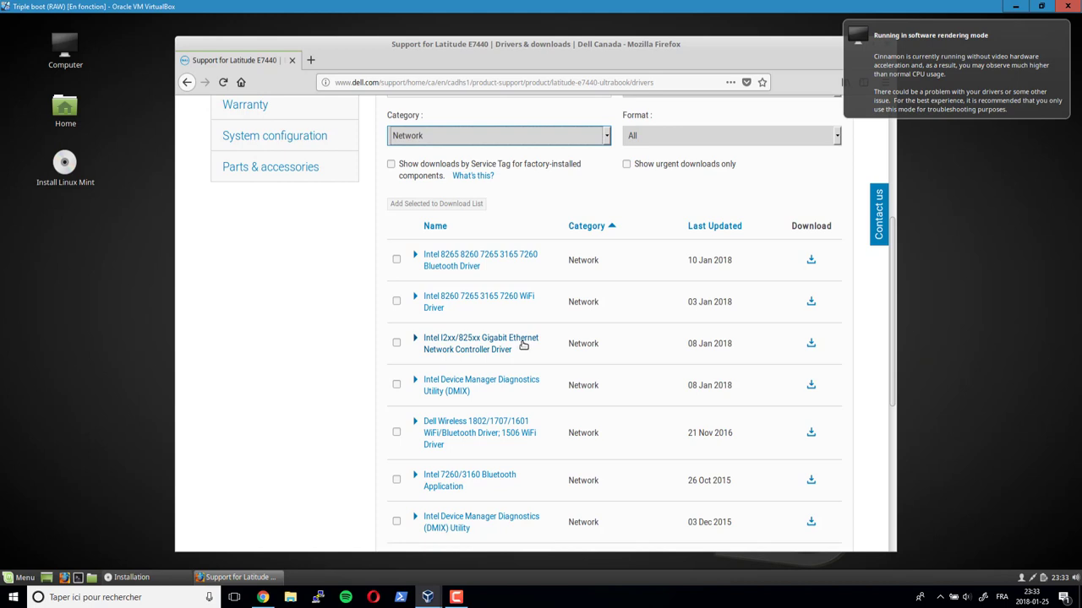
pyautogui.click(811, 344)
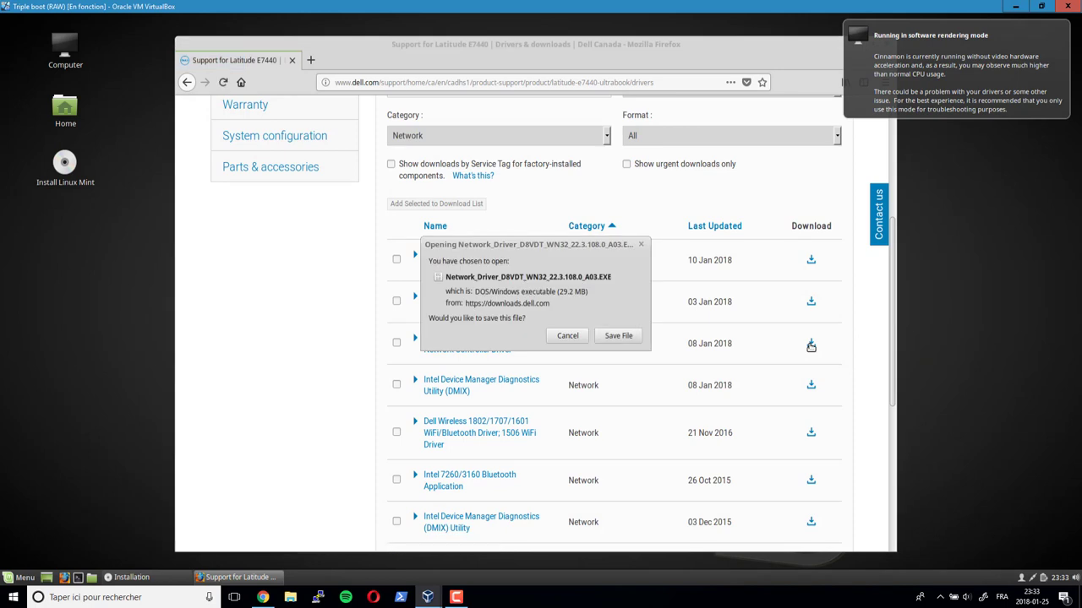
# - Save Network_Driver_D8VDT_WN32_22.3.108.0_A03.EXE and open its containing folder
pyautogui.click(622, 336)
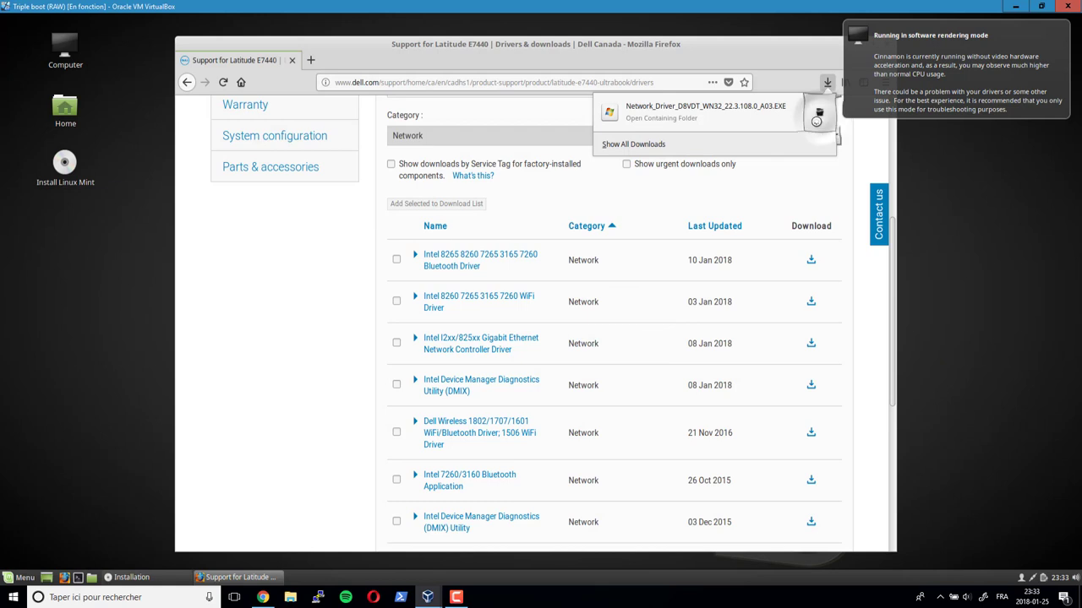
pyautogui.click(819, 116)
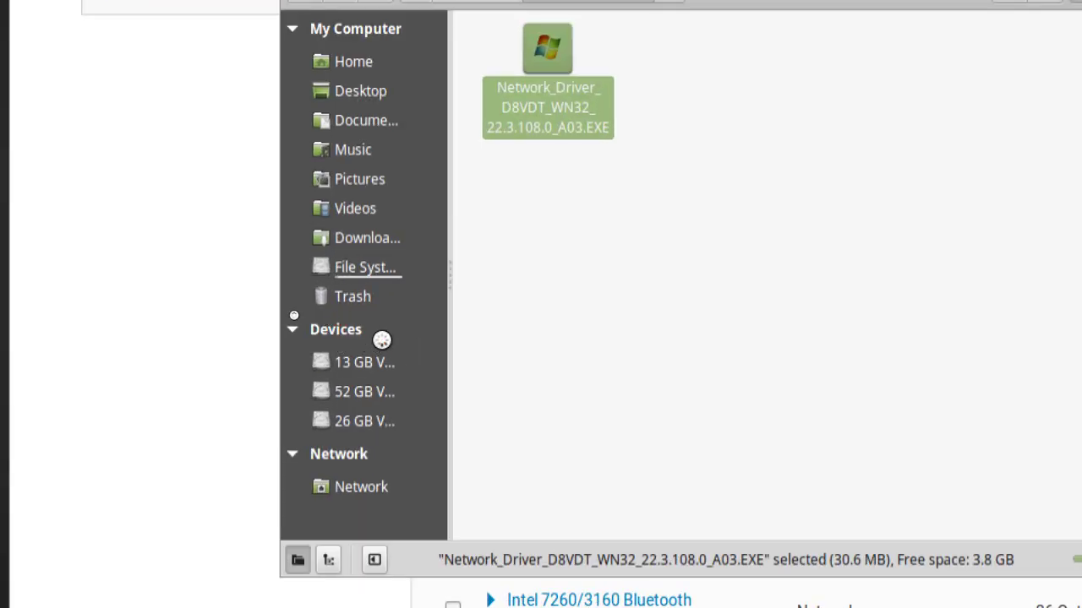
pyautogui.moveTo(289, 314)
pyautogui.mouseDown()
pyautogui.moveTo(358, 394)
pyautogui.moveTo(431, 436)
pyautogui.mouseUp()
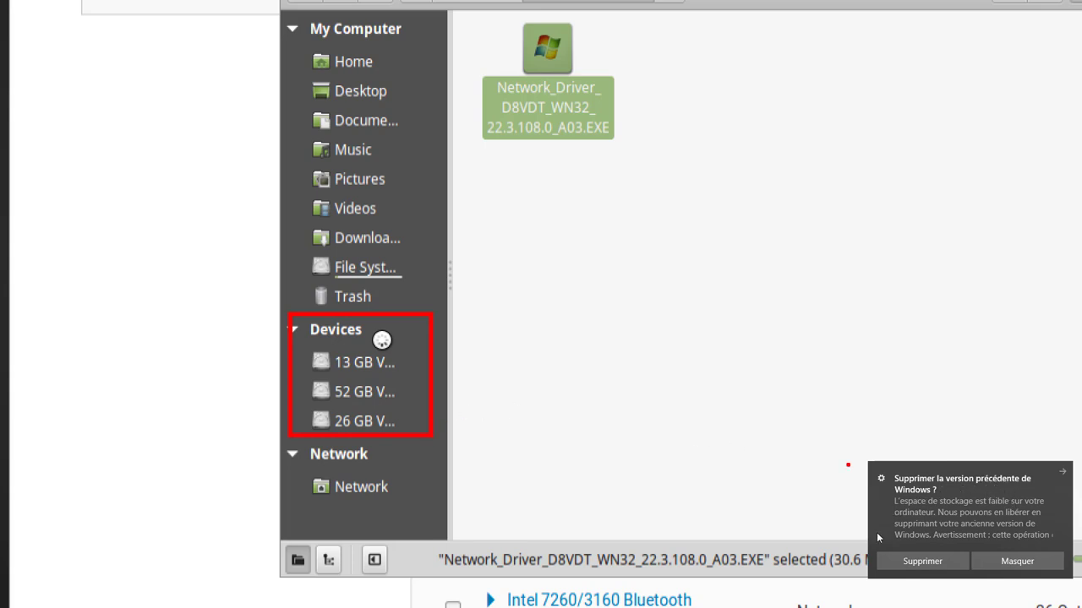
pyautogui.click(1016, 561)
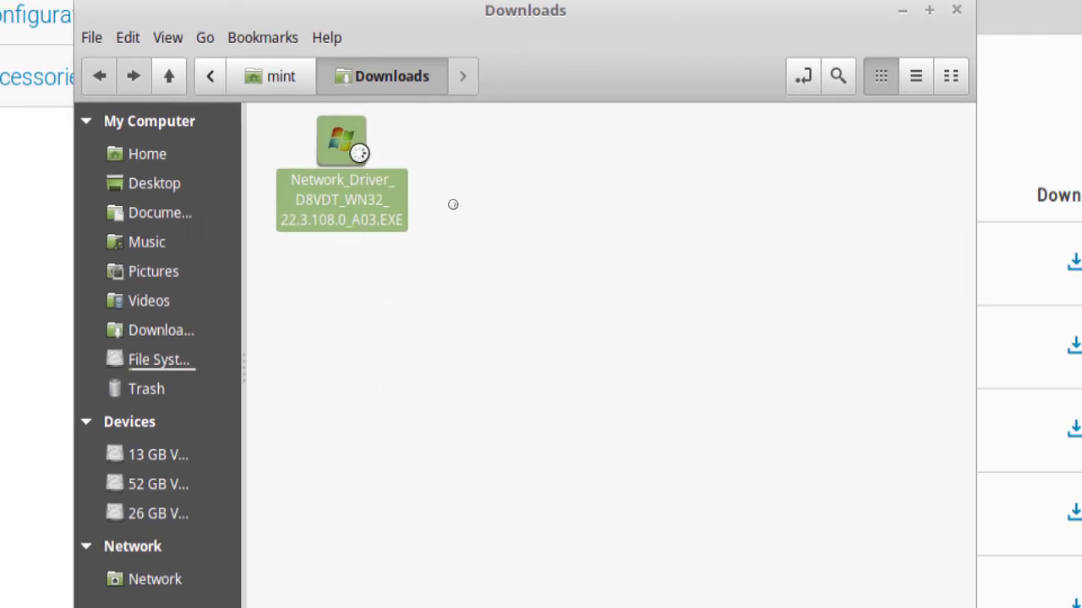
# - Cut the network driver EXE after a failed drag, dismissing the live-session prompt
pyautogui.moveTo(357, 150); pyautogui.dragTo(169, 487)
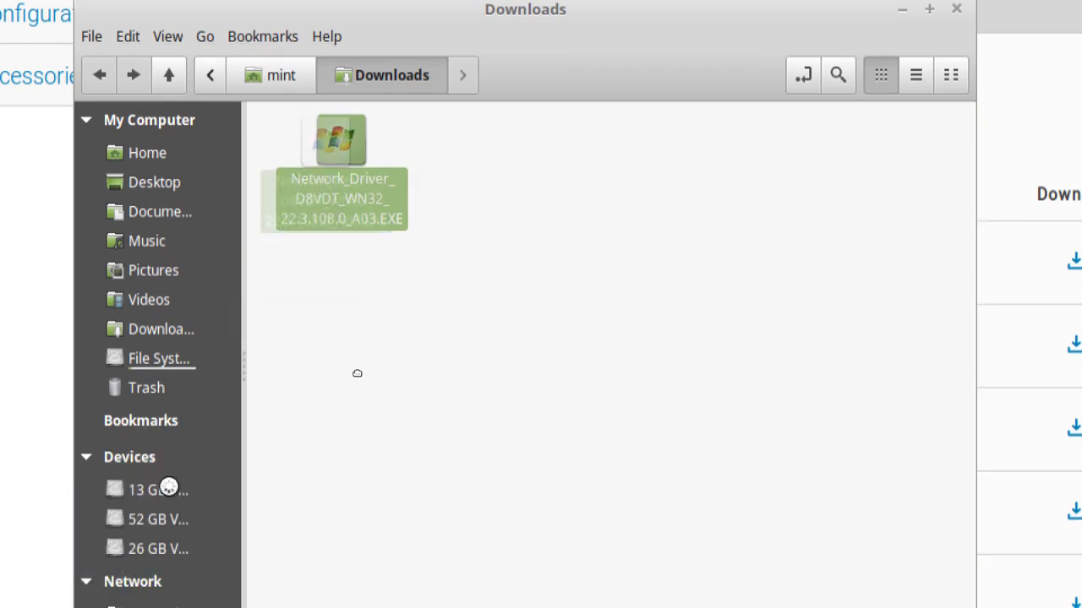
pyautogui.rightClick(331, 153)
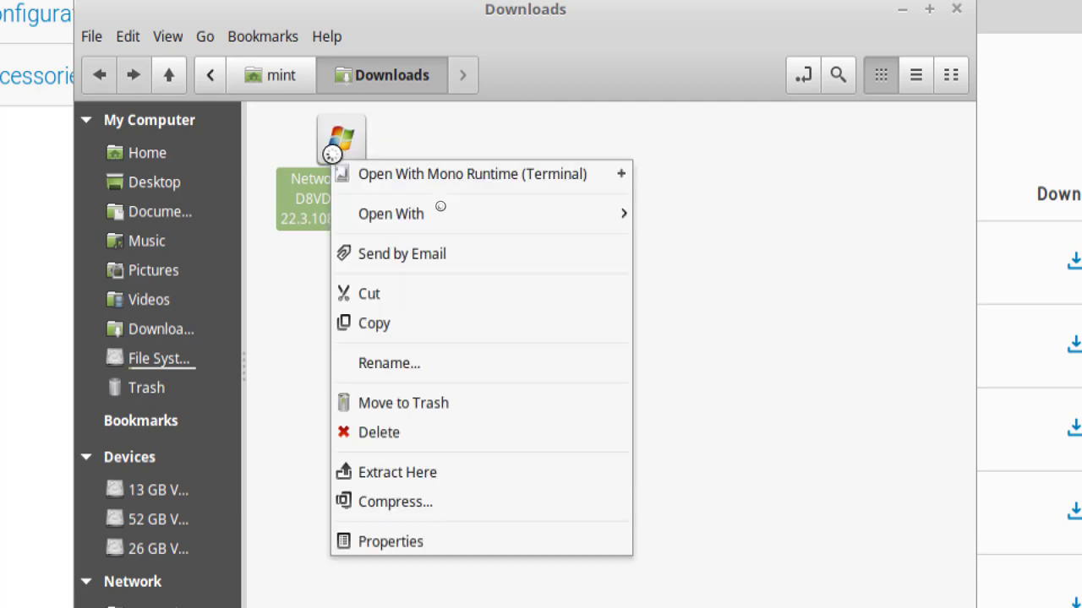
pyautogui.click(373, 299)
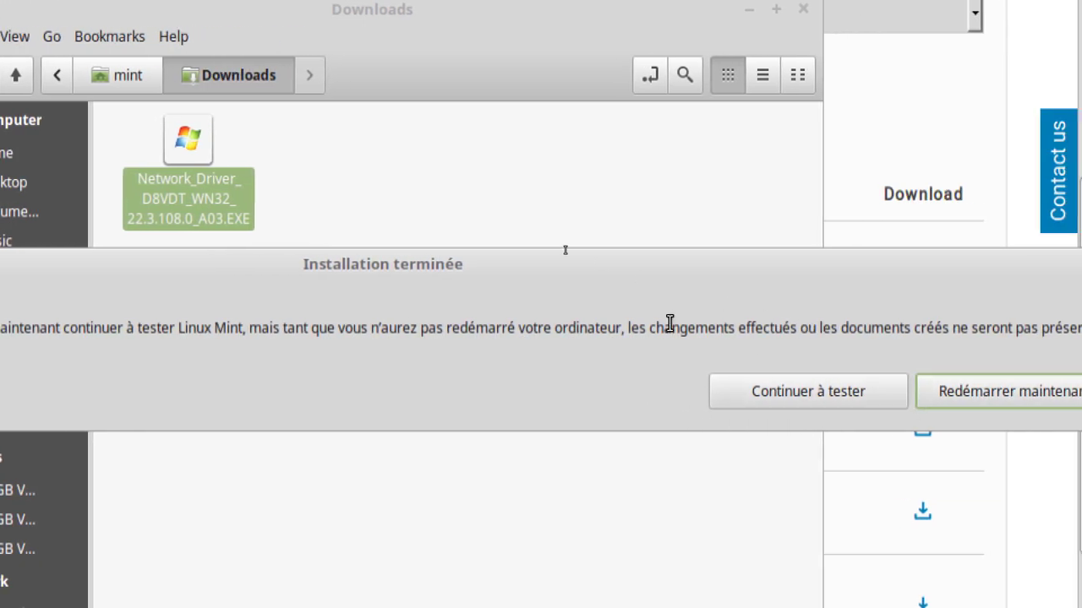
pyautogui.click(831, 391)
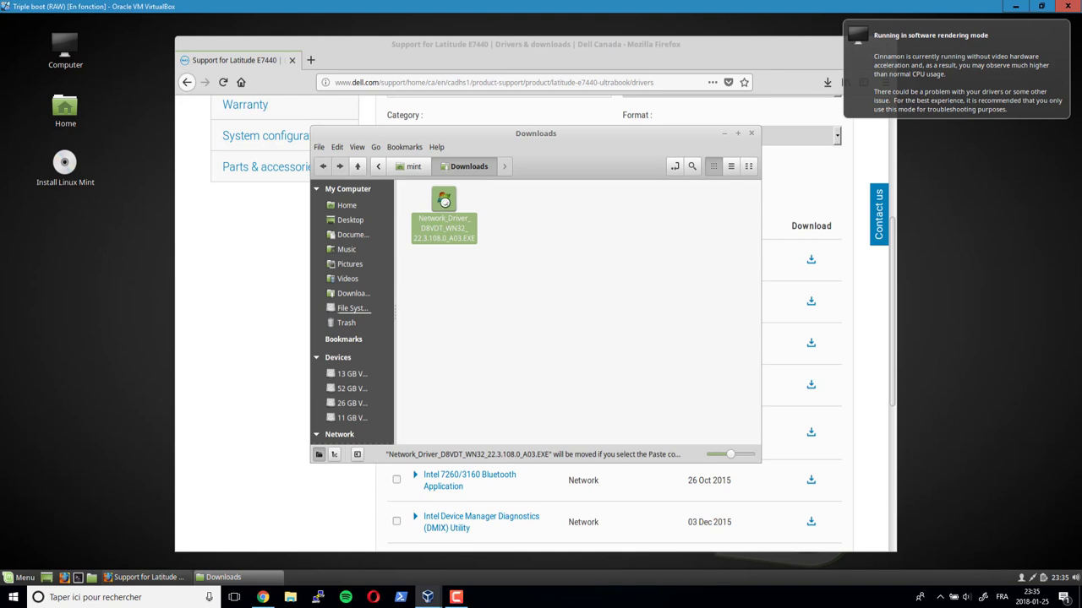
# - Cut the driver EXE again, paste it onto the 13 GB Volume, and close Nemo
pyautogui.rightClick(448, 202)
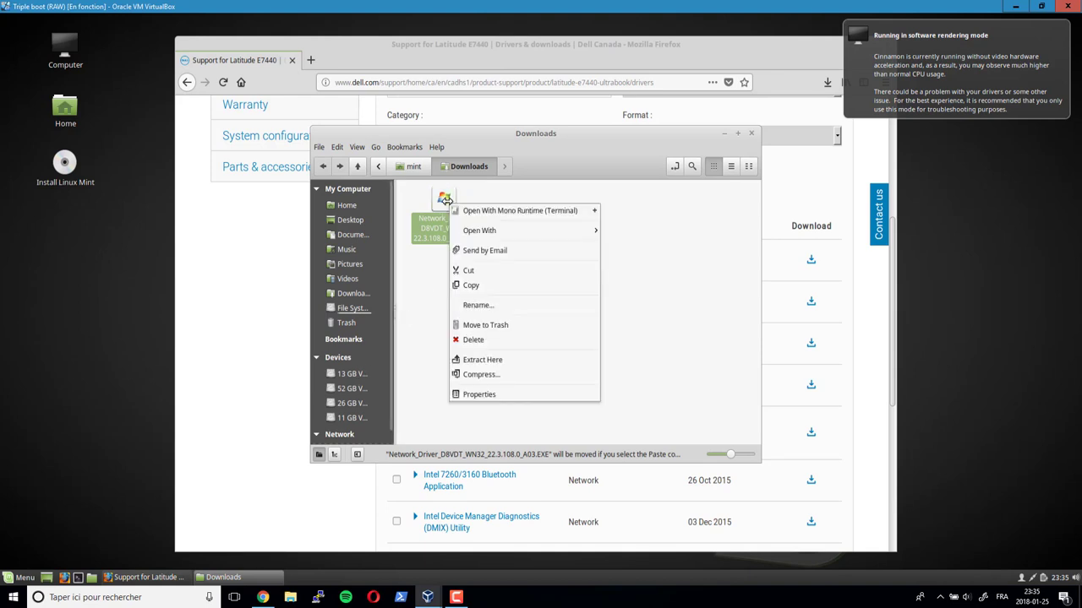
pyautogui.click(476, 271)
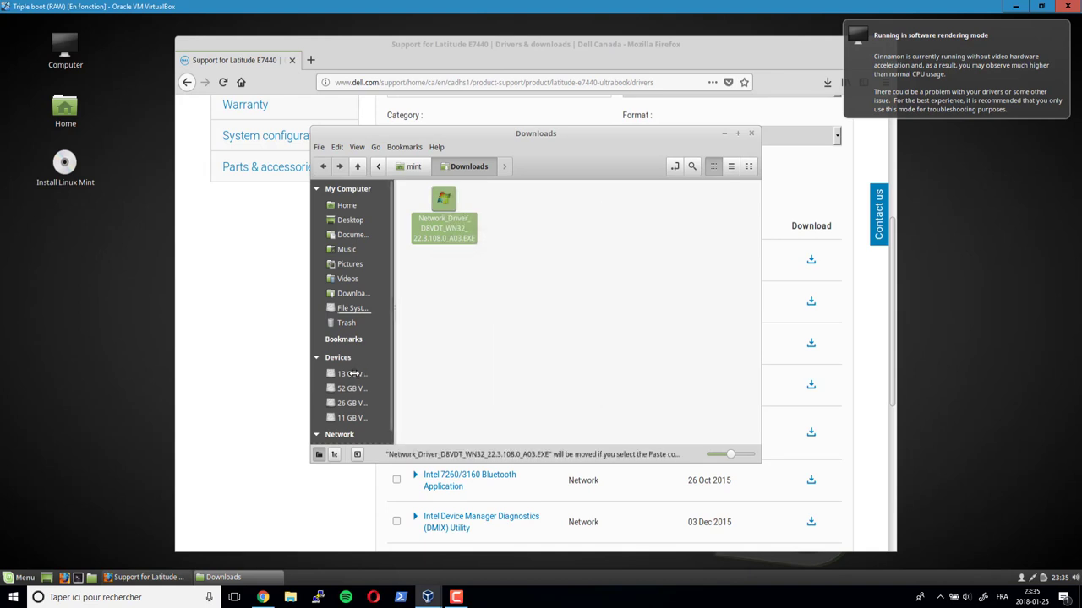
pyautogui.click(353, 373)
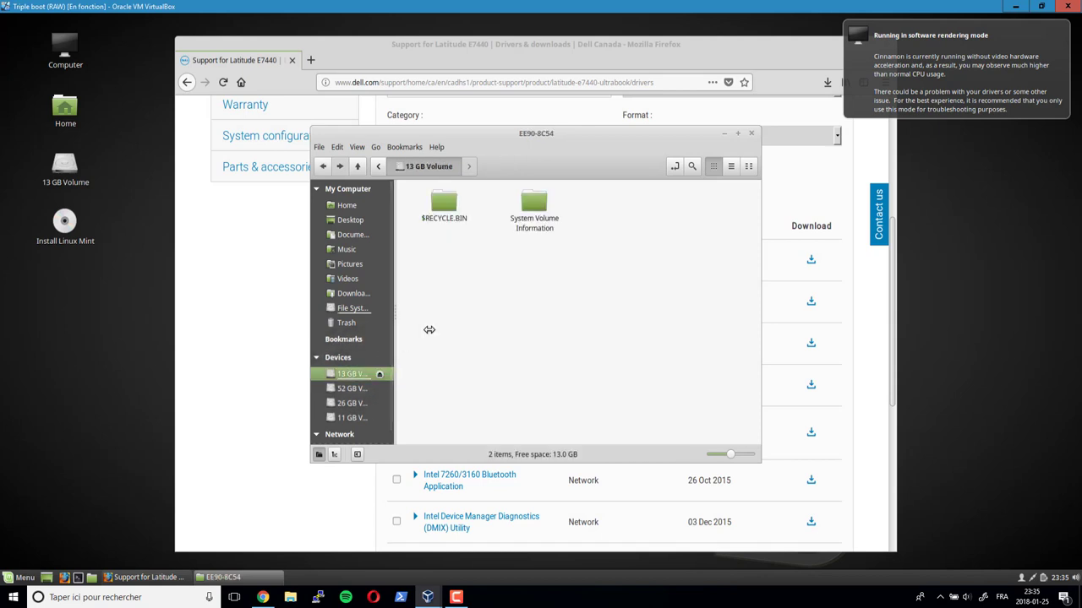
pyautogui.rightClick(469, 301)
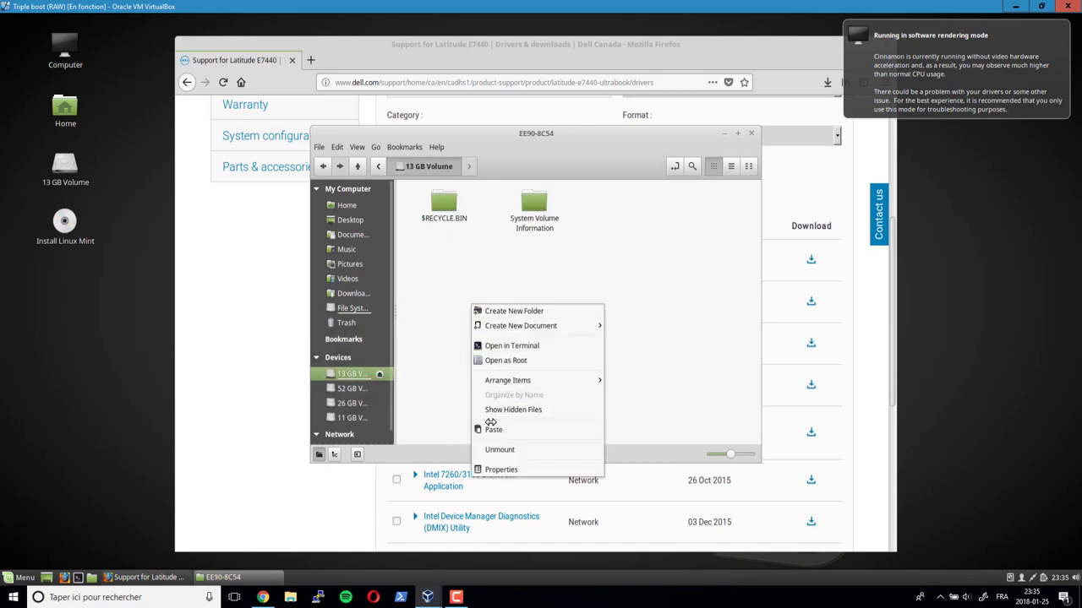
pyautogui.click(490, 430)
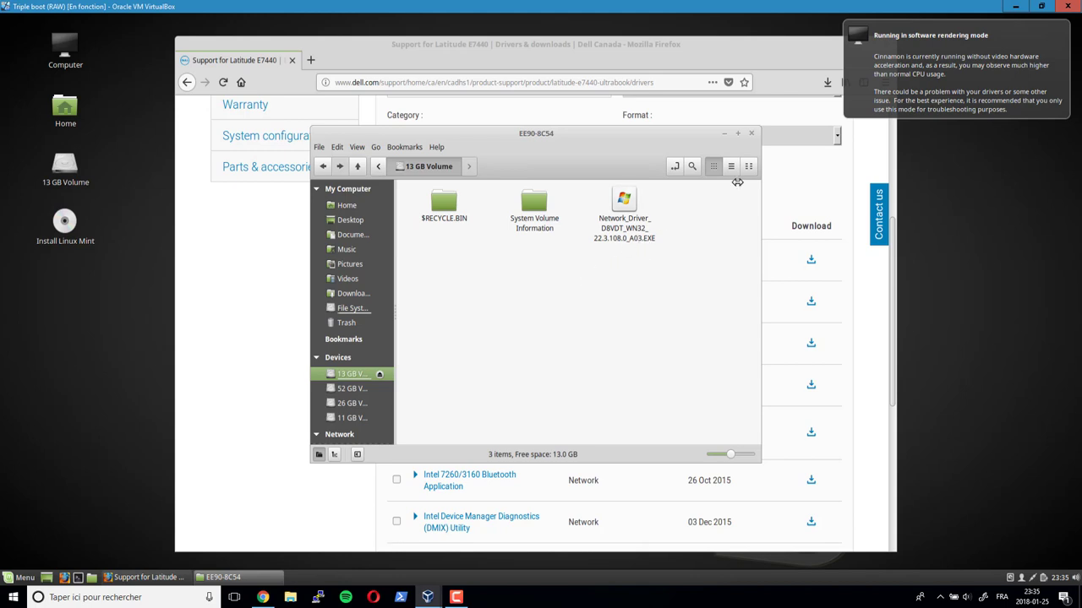
pyautogui.click(752, 134)
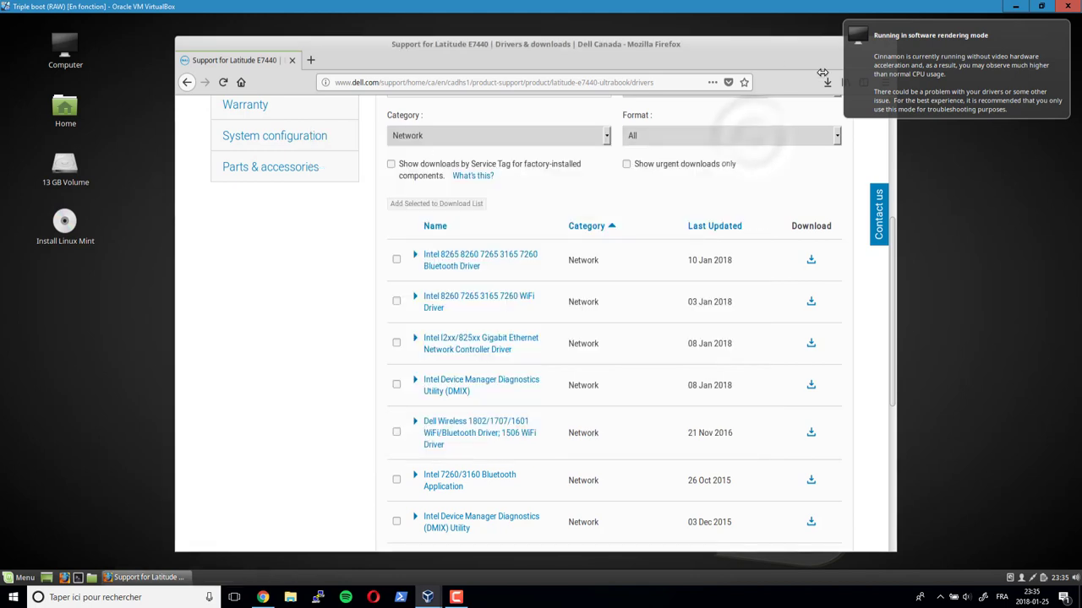
# - Close Firefox and restart the Mint live system, confirming the medium is removed
pyautogui.moveTo(798, 56)
pyautogui.mouseDown()
pyautogui.moveTo(781, 74)
pyautogui.moveTo(790, 63)
pyautogui.mouseUp()
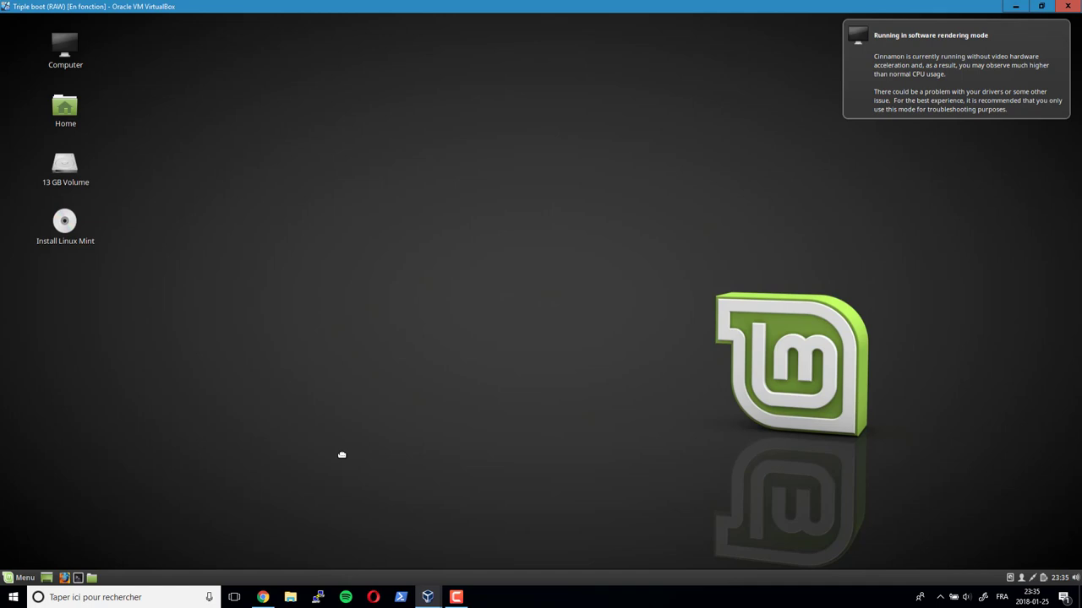
pyautogui.click(17, 577)
pyautogui.click(27, 521)
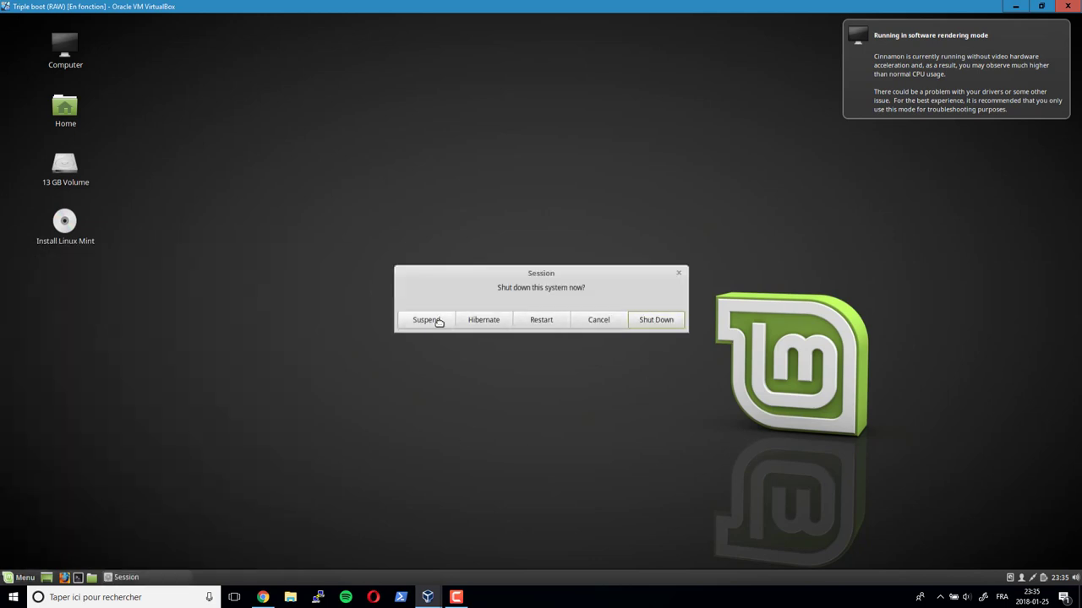
pyautogui.click(543, 319)
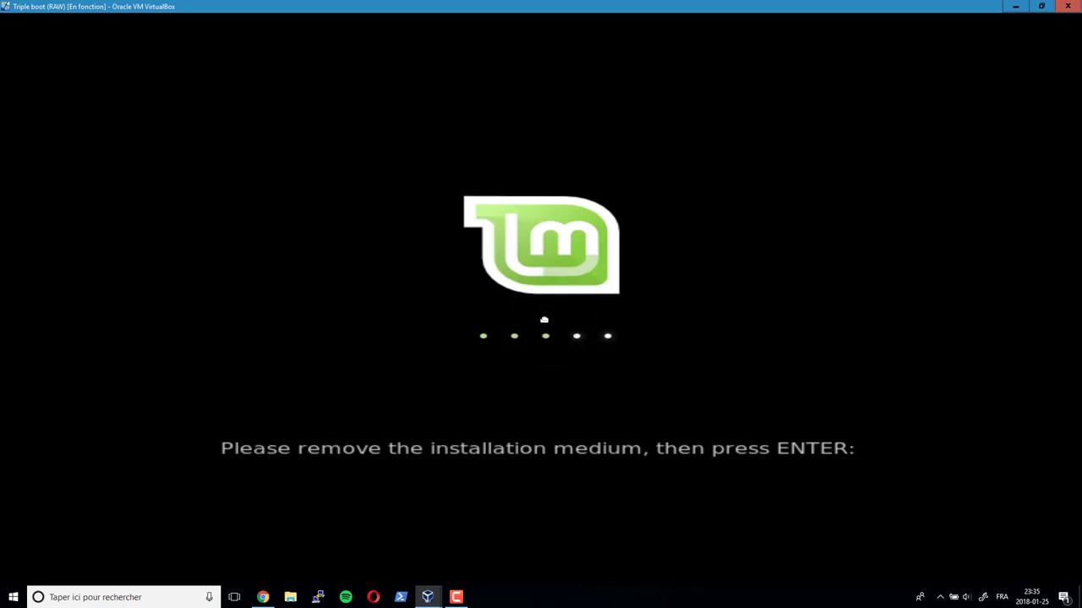
pyautogui.press('Return')
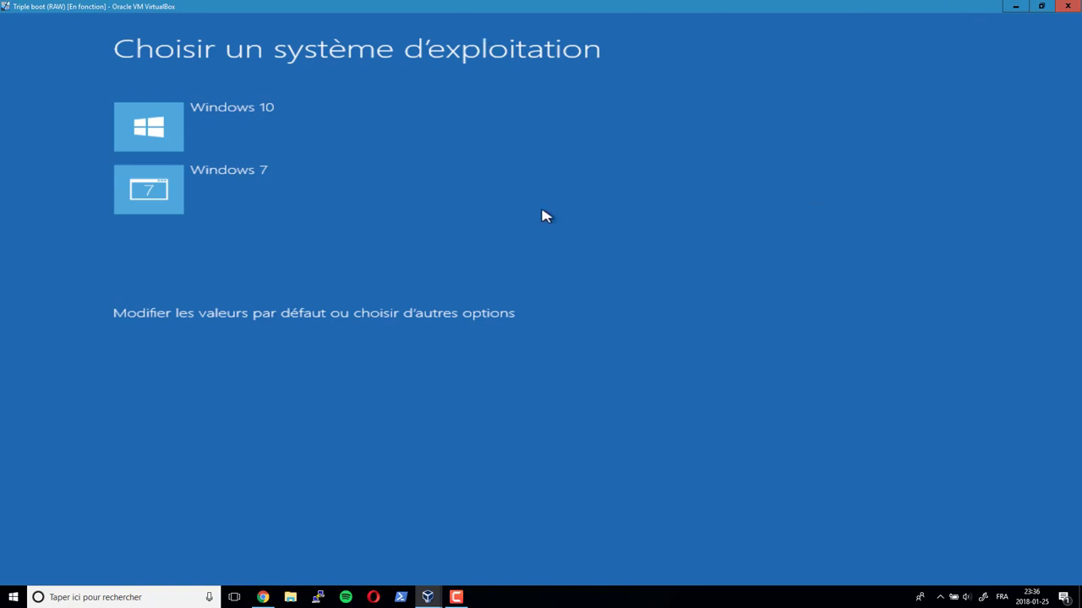
# - Choose 'Éteindre votre PC' under the boot manager's other options to power off
pyautogui.click(270, 313)
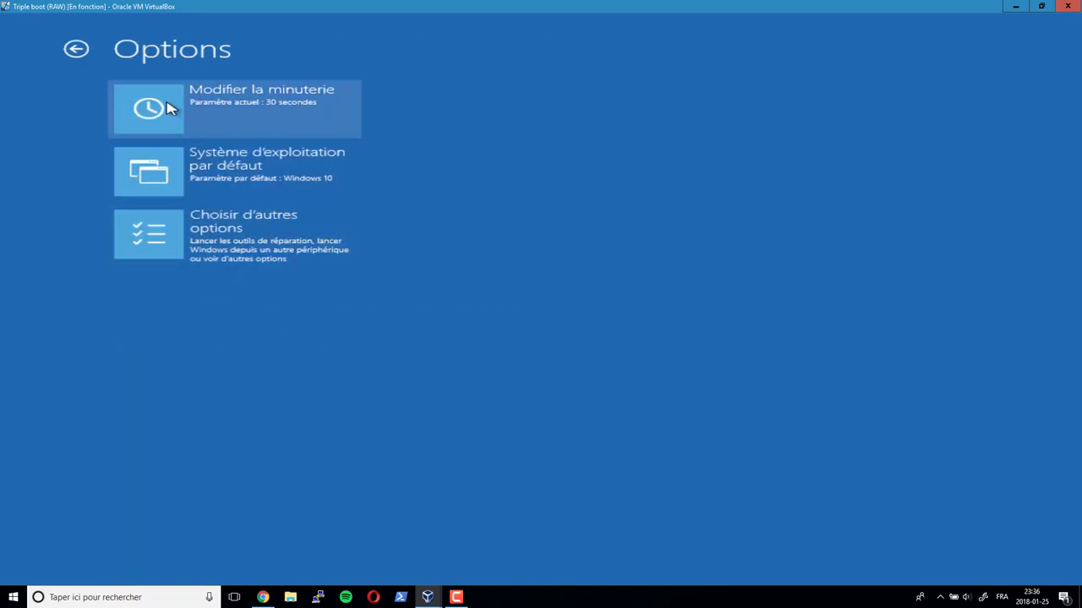
pyautogui.click(165, 235)
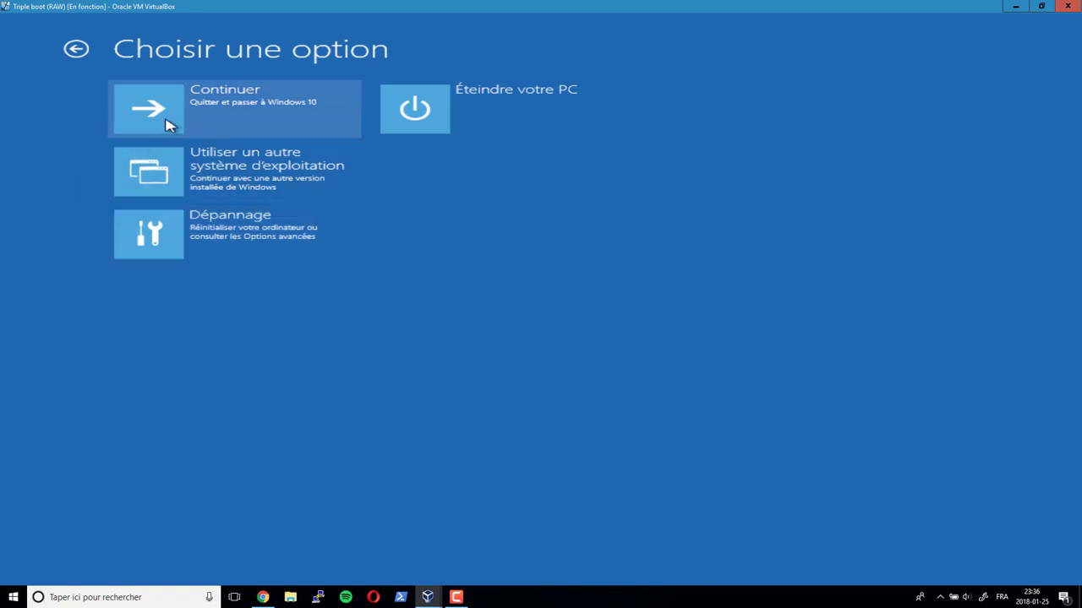
pyautogui.click(488, 112)
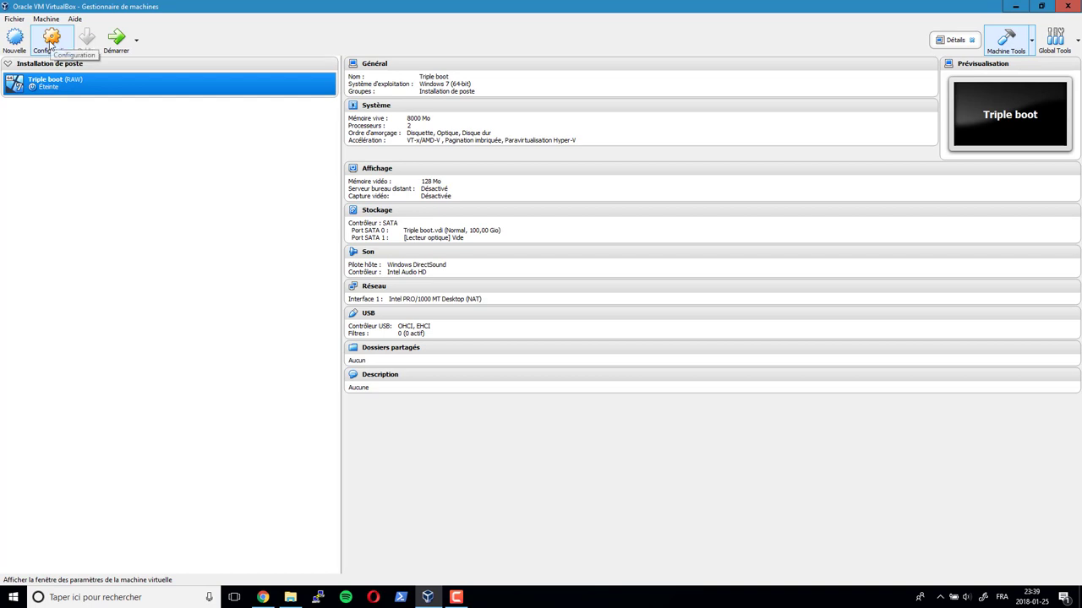
# - Insert pmagic_2018_01_08.iso into the empty optical drive under Stockage, confirm, and start the VM
pyautogui.click(50, 43)
pyautogui.click(385, 242)
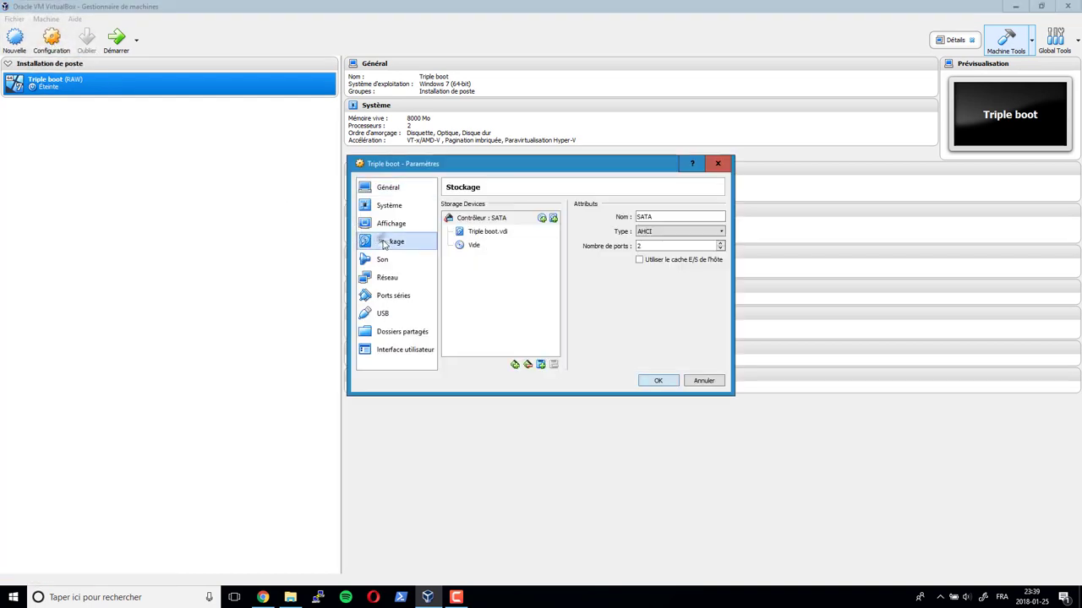
pyautogui.click(473, 245)
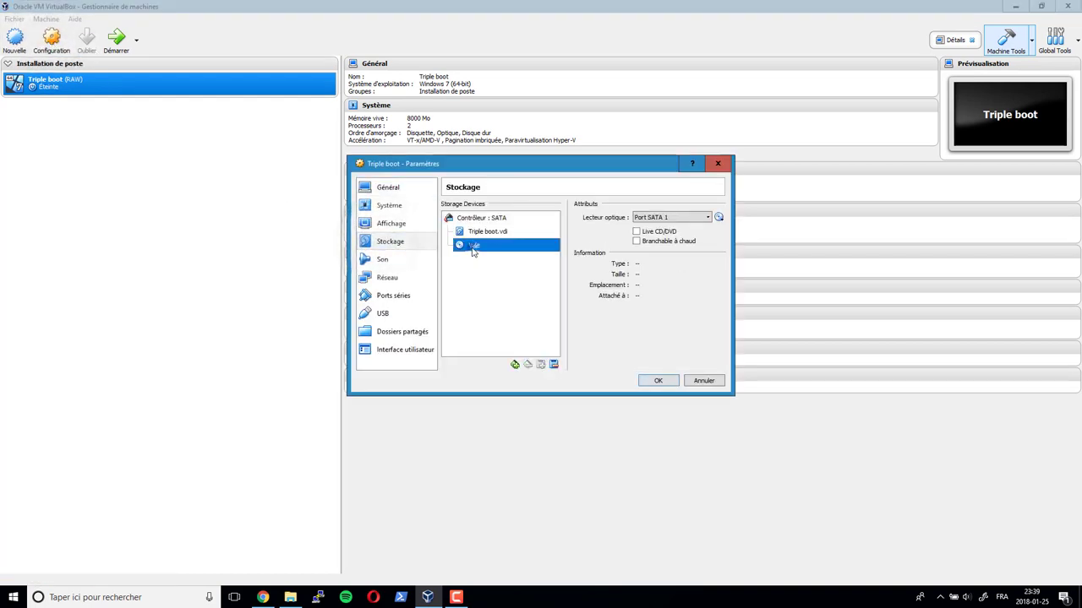
pyautogui.click(720, 217)
pyautogui.click(750, 281)
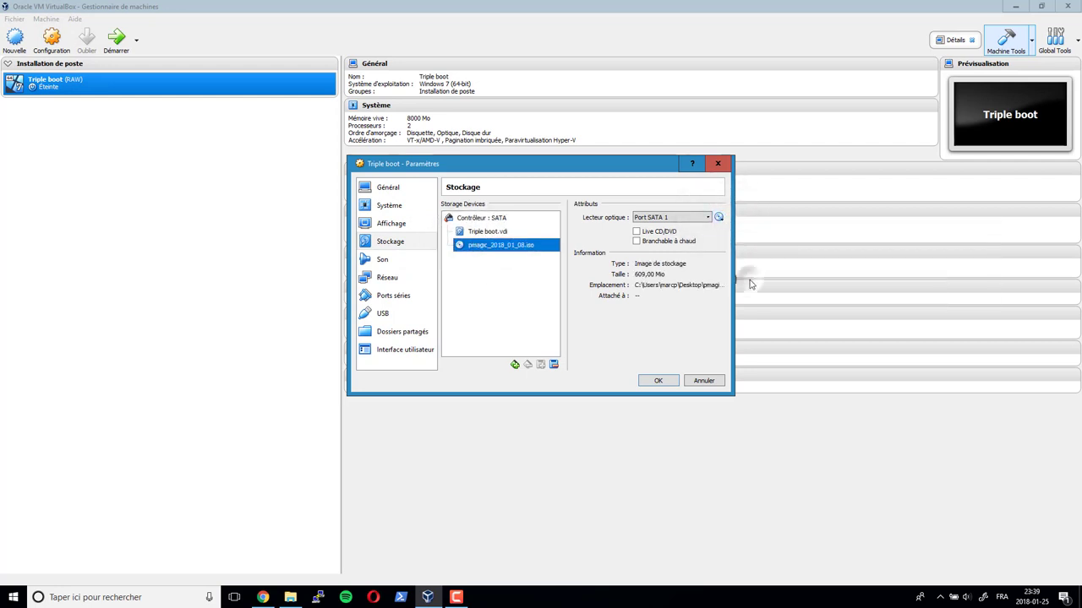
pyautogui.click(658, 380)
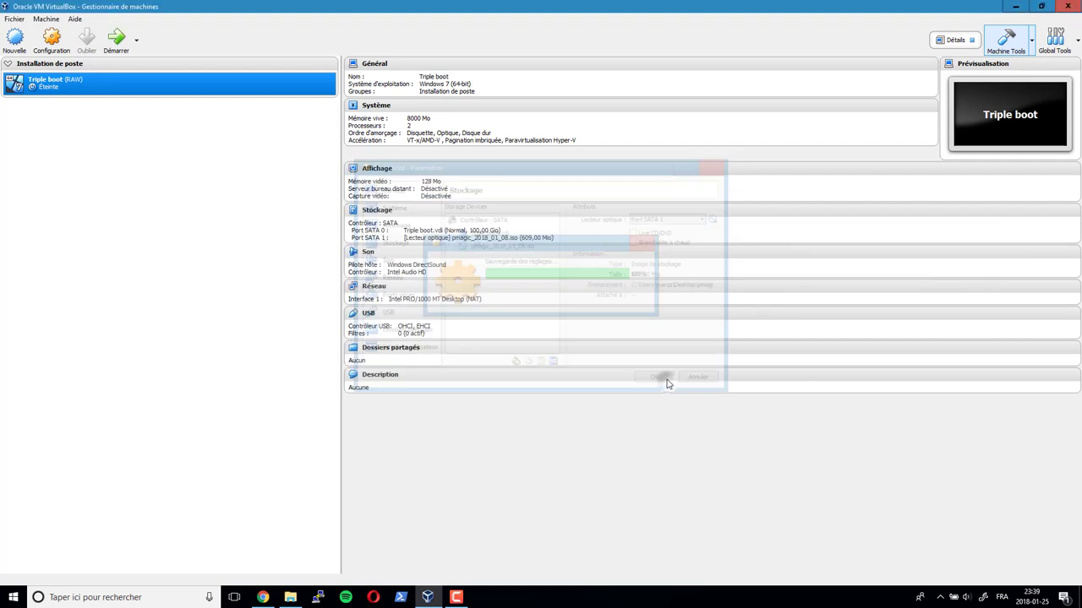
pyautogui.click(114, 44)
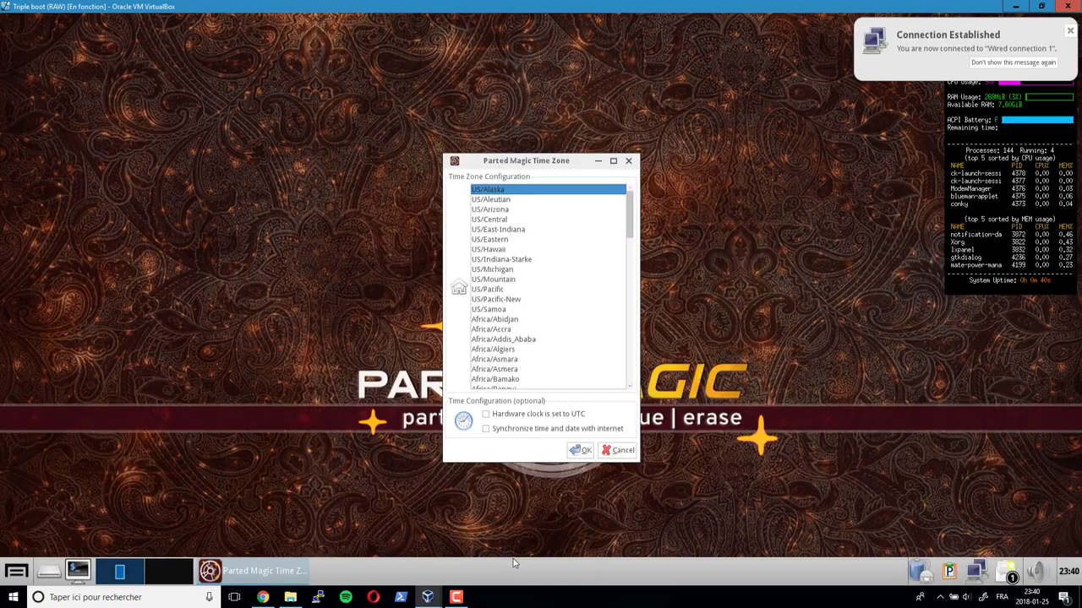
# - Confirm a time zone and launch the GParted partition editor
pyautogui.click(490, 249)
pyautogui.click(579, 451)
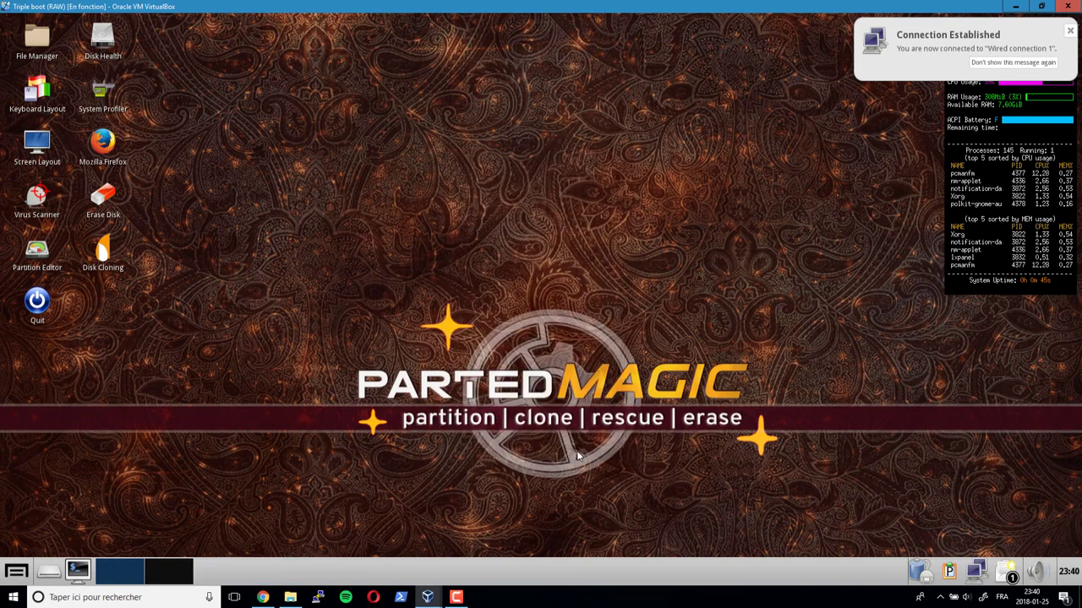
pyautogui.click(34, 252)
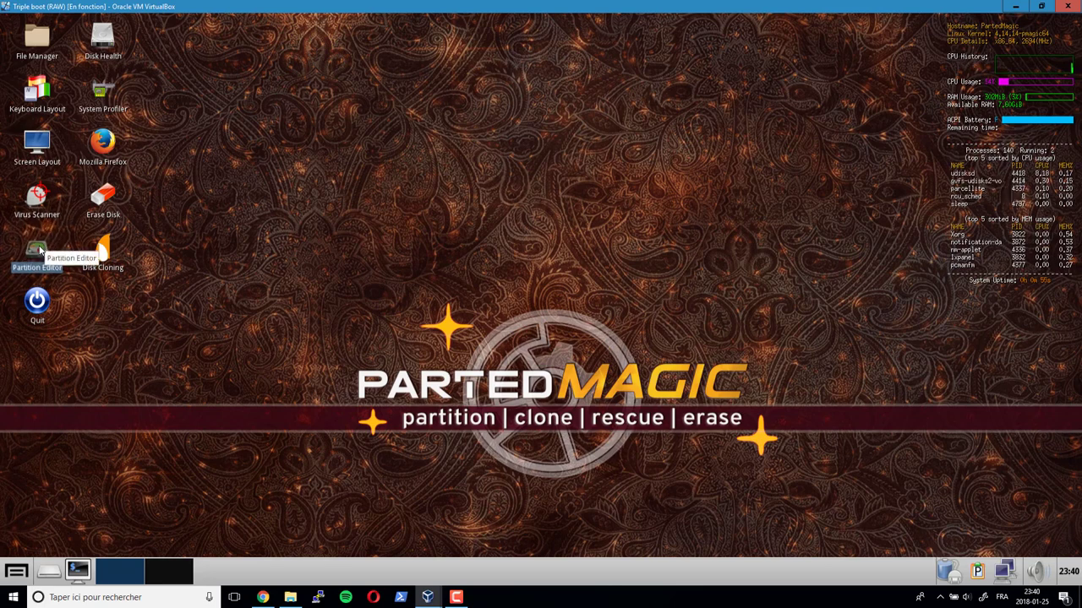
pyautogui.doubleClick(37, 254)
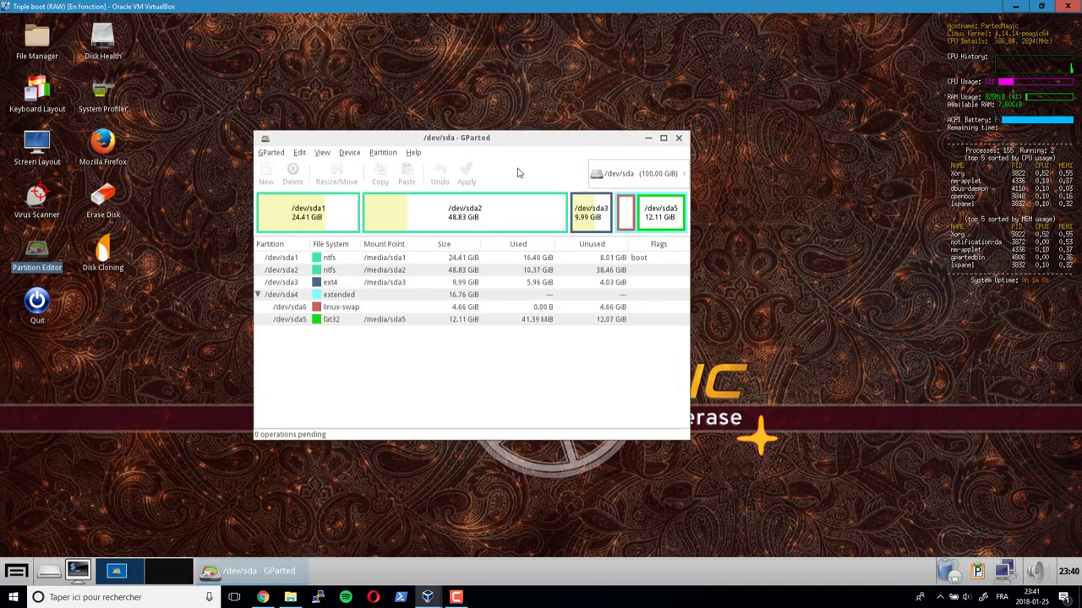
pyautogui.moveTo(524, 138); pyautogui.dragTo(625, 81)
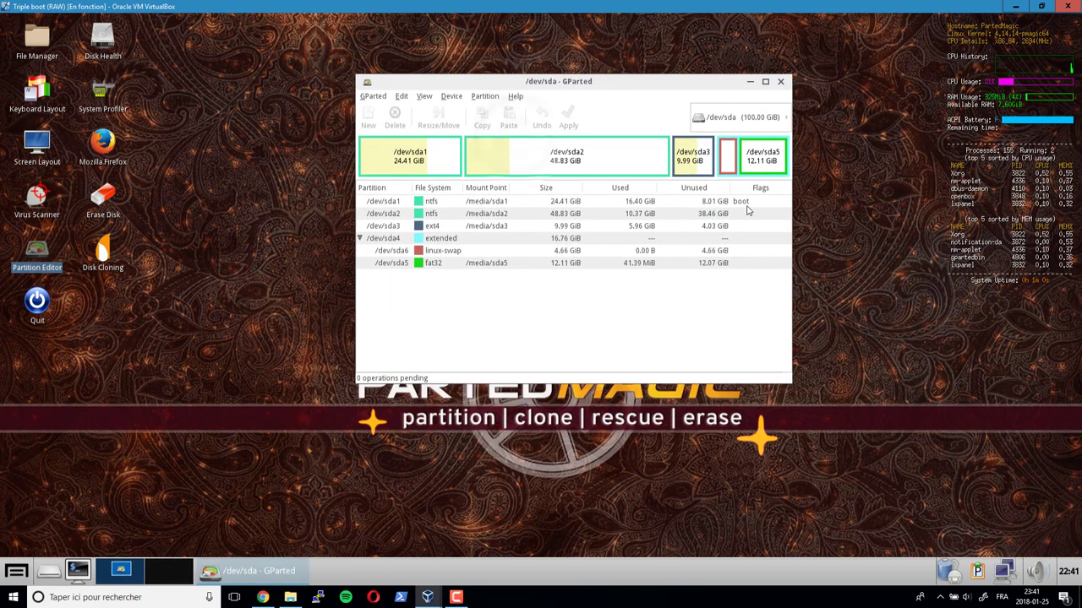
# - Tick the boot flag on /dev/sda3 via Manage Flags and verify it left /dev/sda1
pyautogui.click(746, 203)
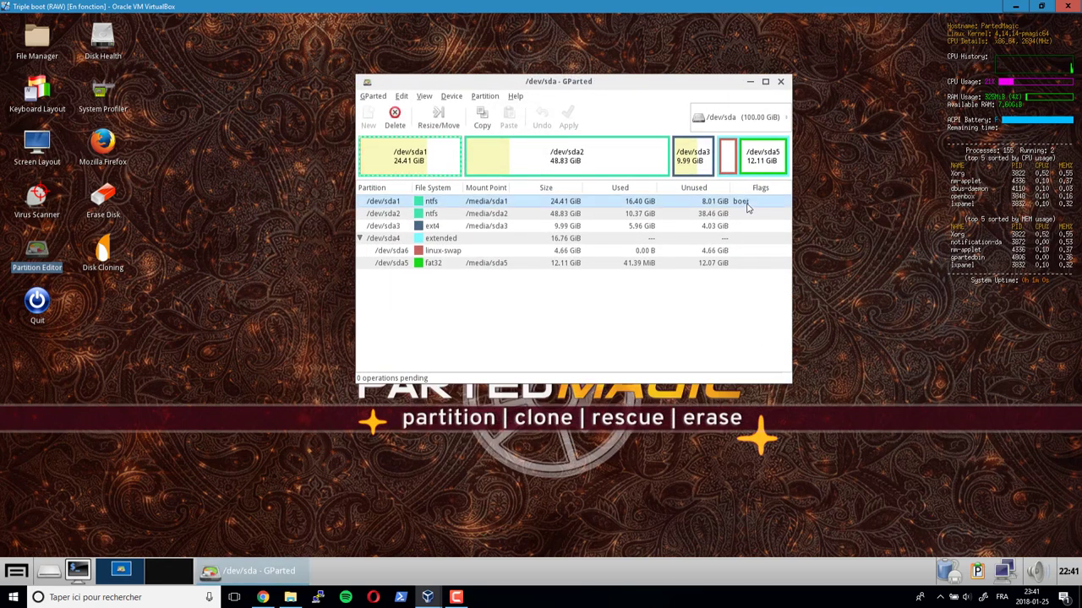
pyautogui.click(501, 229)
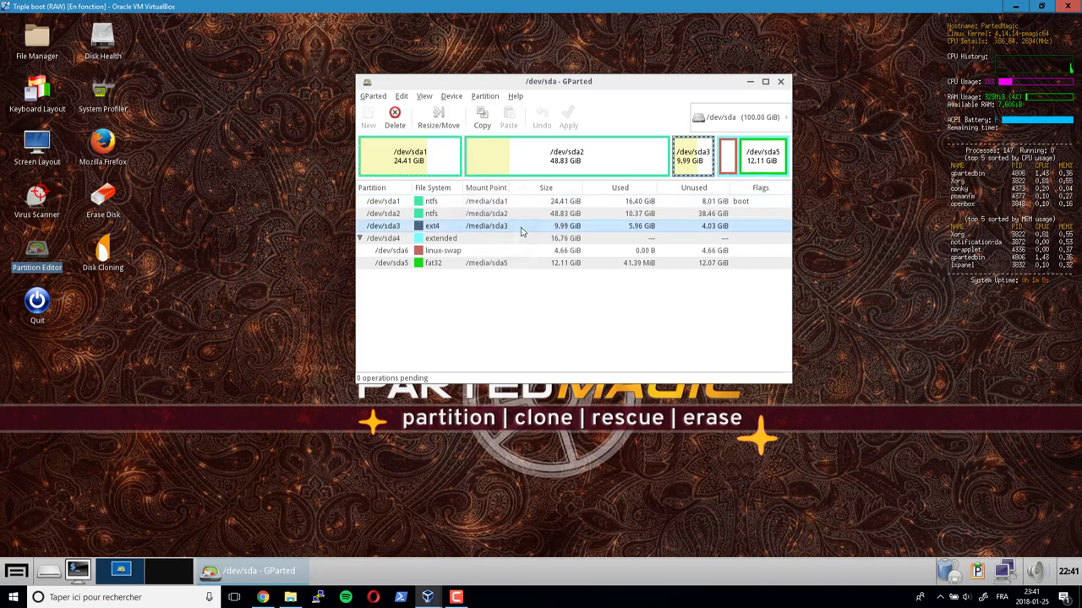
pyautogui.rightClick(522, 228)
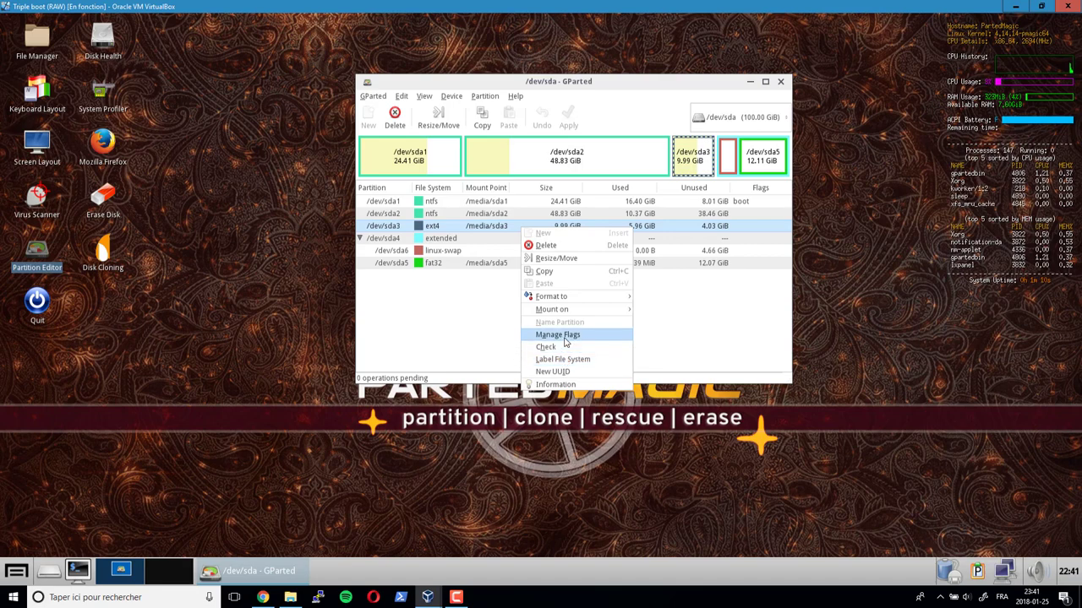
pyautogui.click(565, 338)
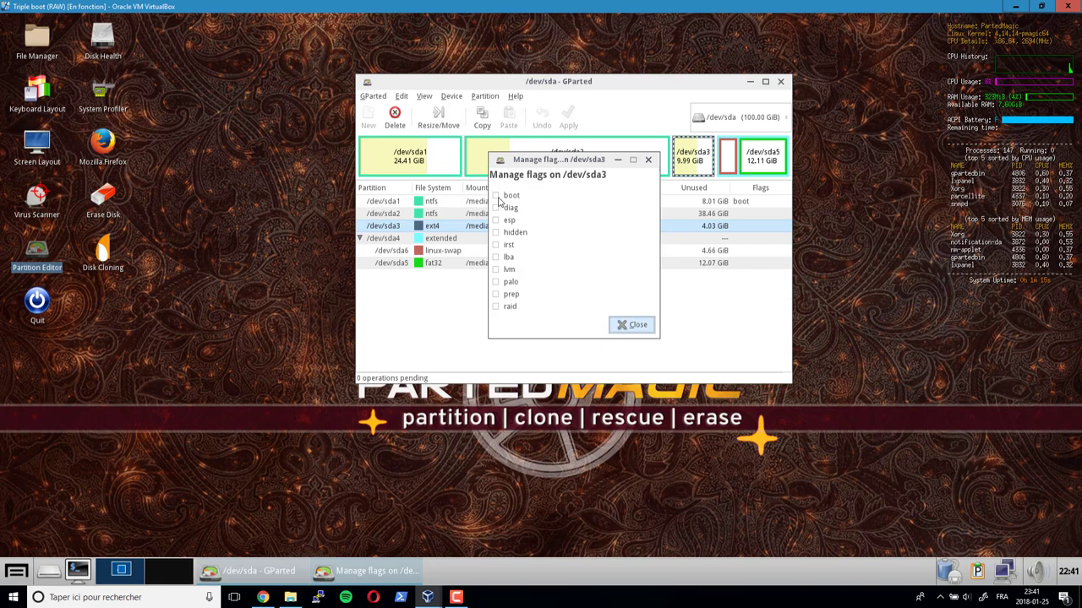
pyautogui.click(496, 196)
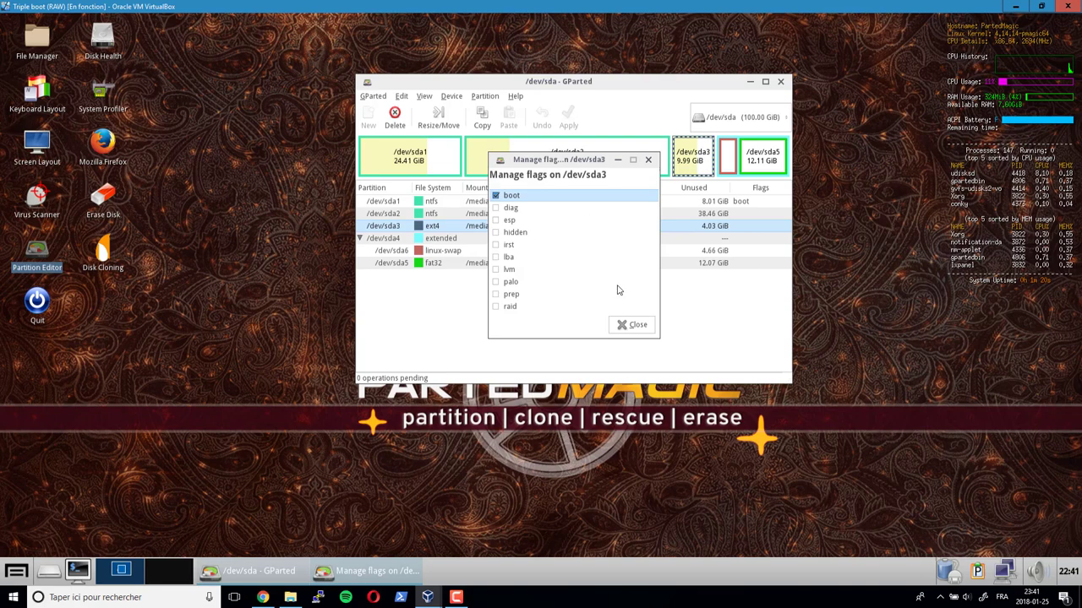
pyautogui.click(632, 326)
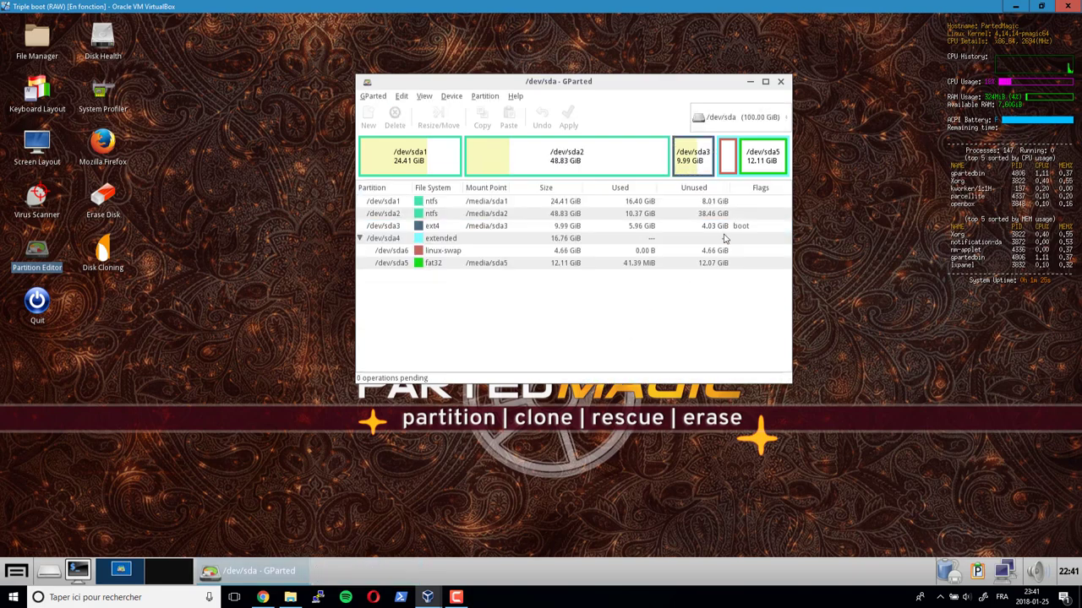
pyautogui.click(727, 224)
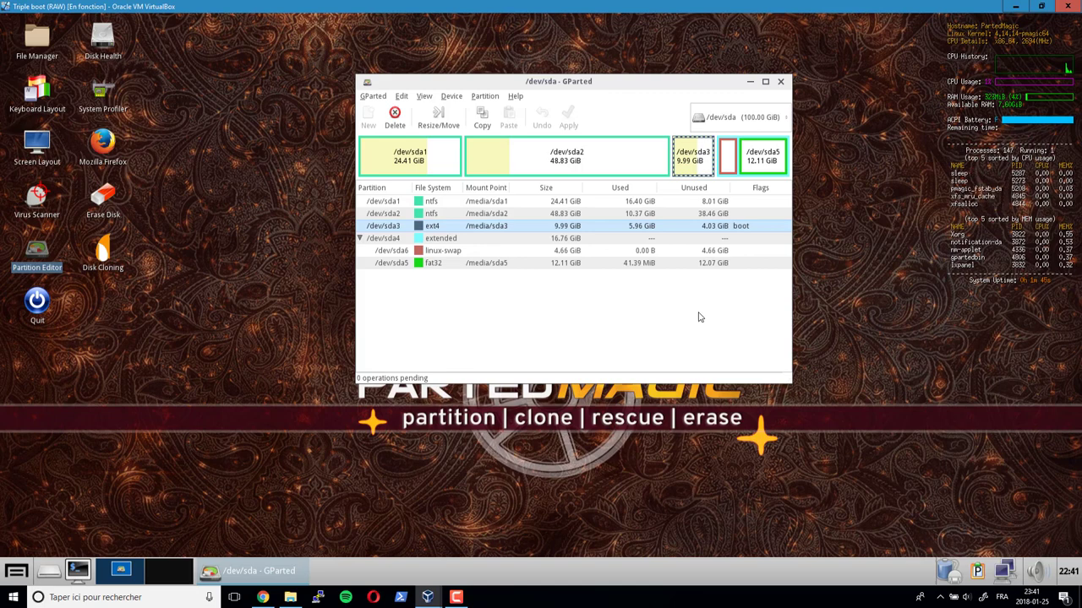
# - Shut down Parted Magic via Logout > Shutdown, then boot Windows 10 from the GRUB menu
pyautogui.click(16, 573)
pyautogui.click(33, 552)
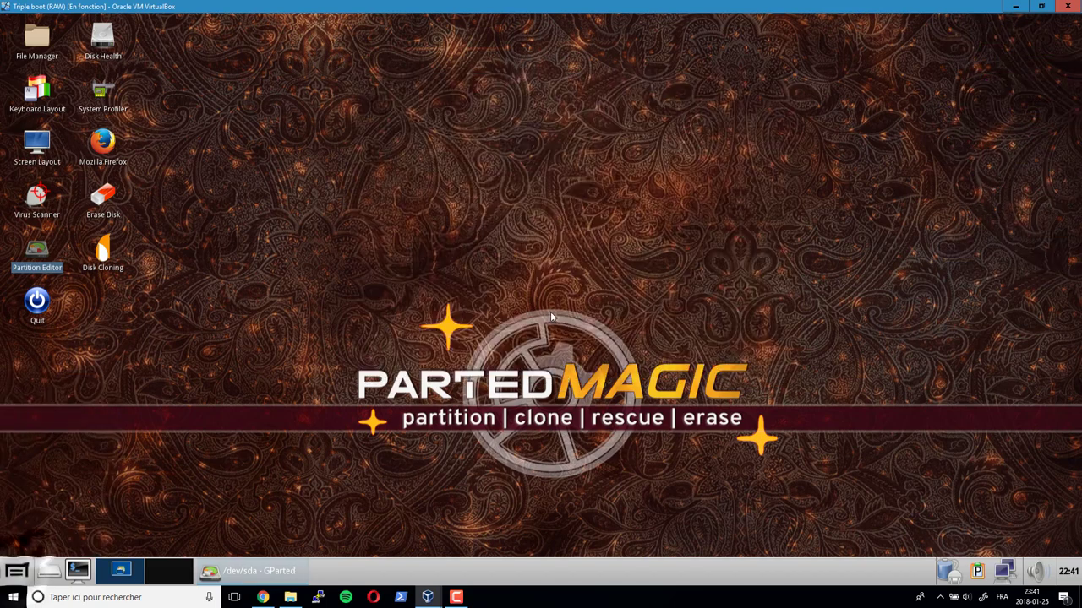
pyautogui.click(580, 261)
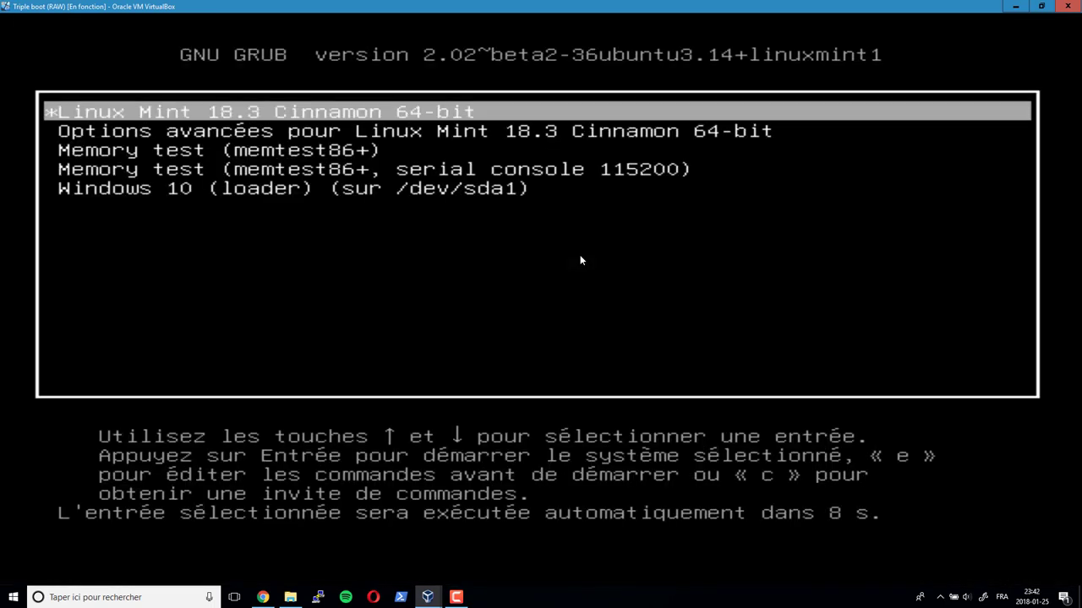
pyautogui.press('Down')
pyautogui.press('Down')
pyautogui.press('Down')
pyautogui.press('Down')
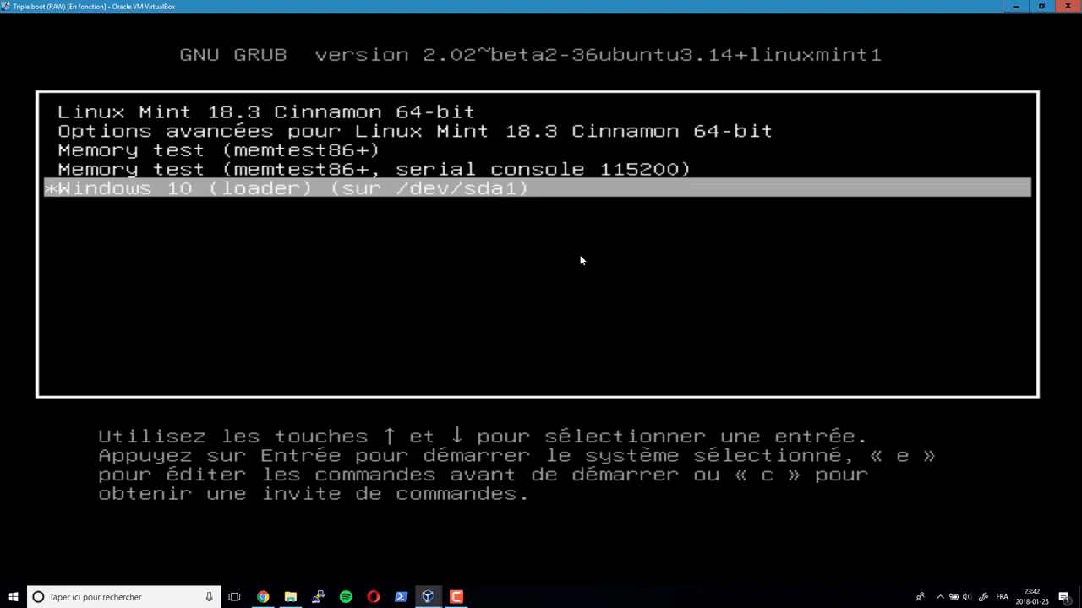
pyautogui.press('Return')
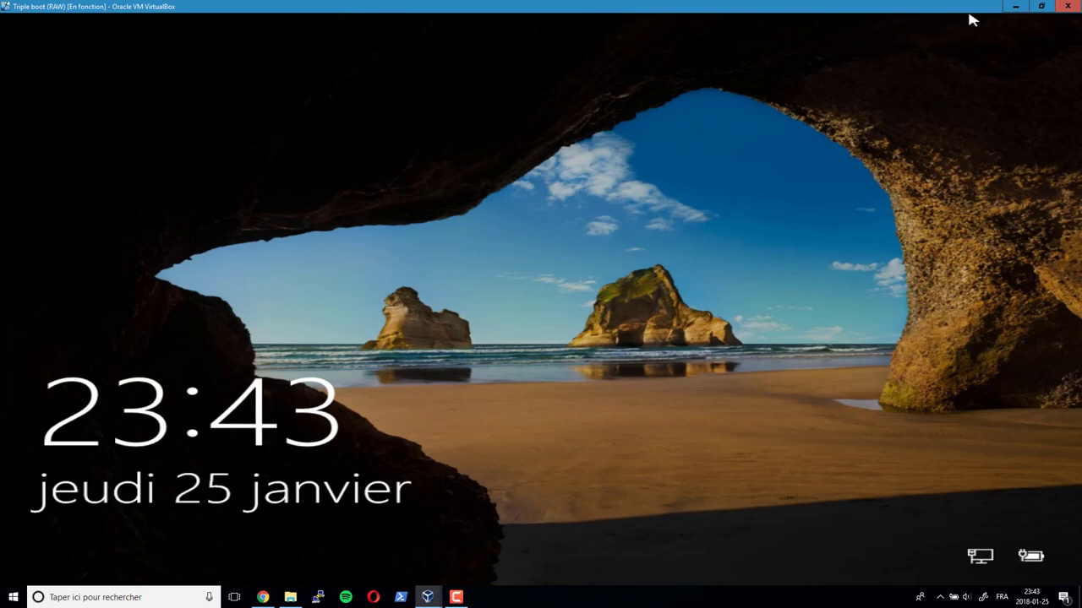
# - Restart Windows 10 from the sign-in screen's power menu (Redémarrer)
pyautogui.click(795, 465)
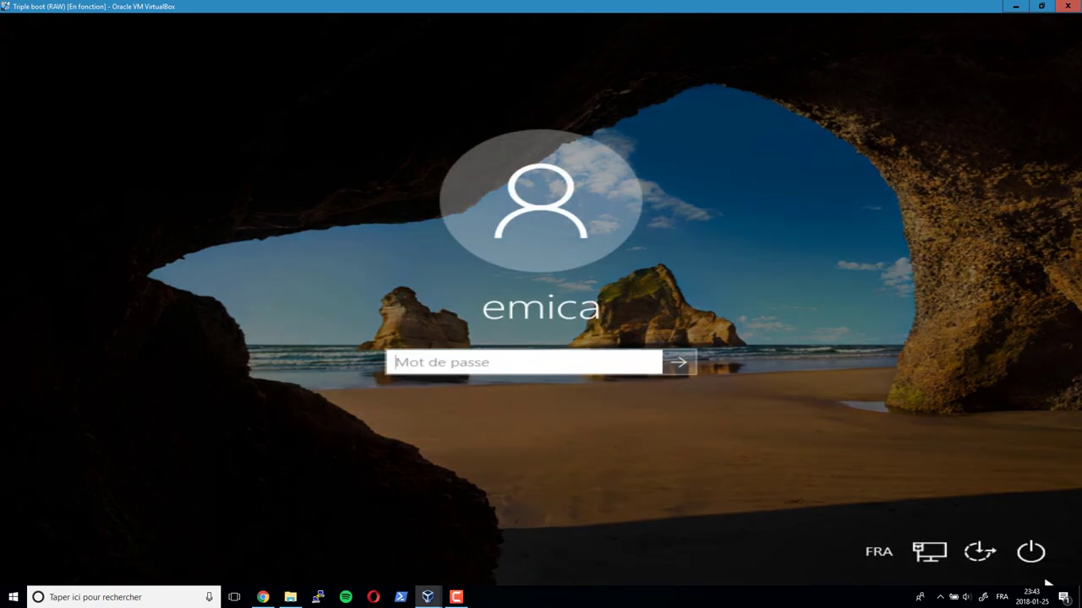
pyautogui.click(1033, 556)
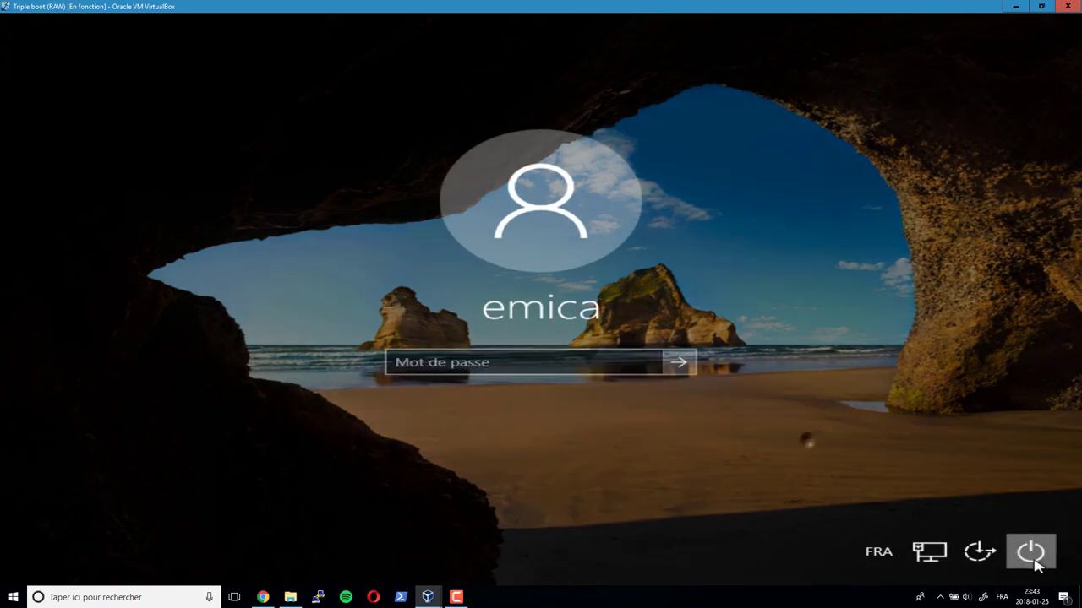
pyautogui.click(1024, 512)
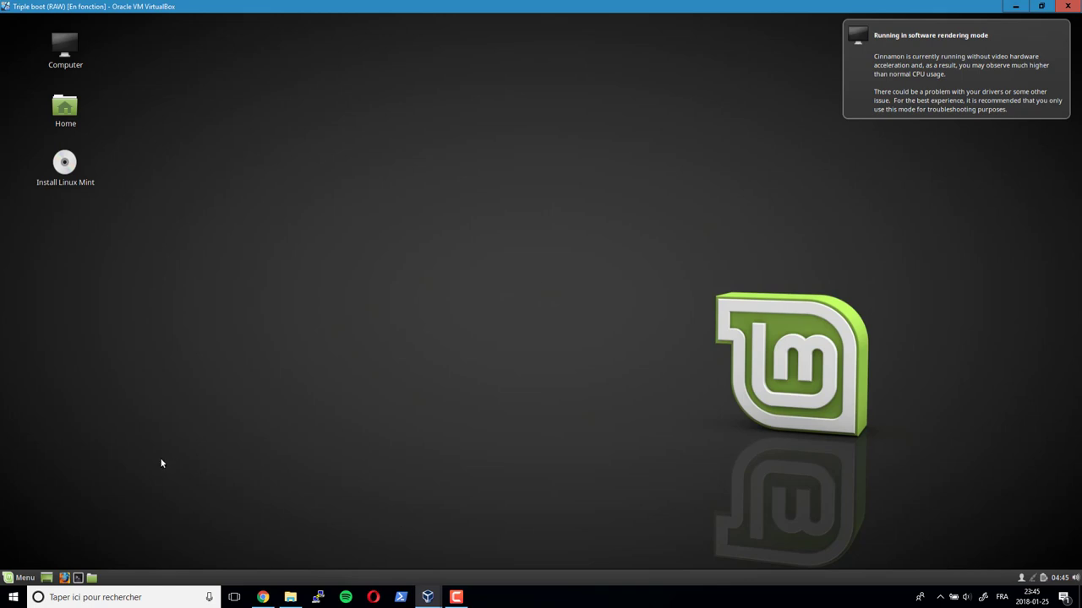
# - Search the Mint menu for 'gparted' and launch the GParted partition editor
pyautogui.click(19, 580)
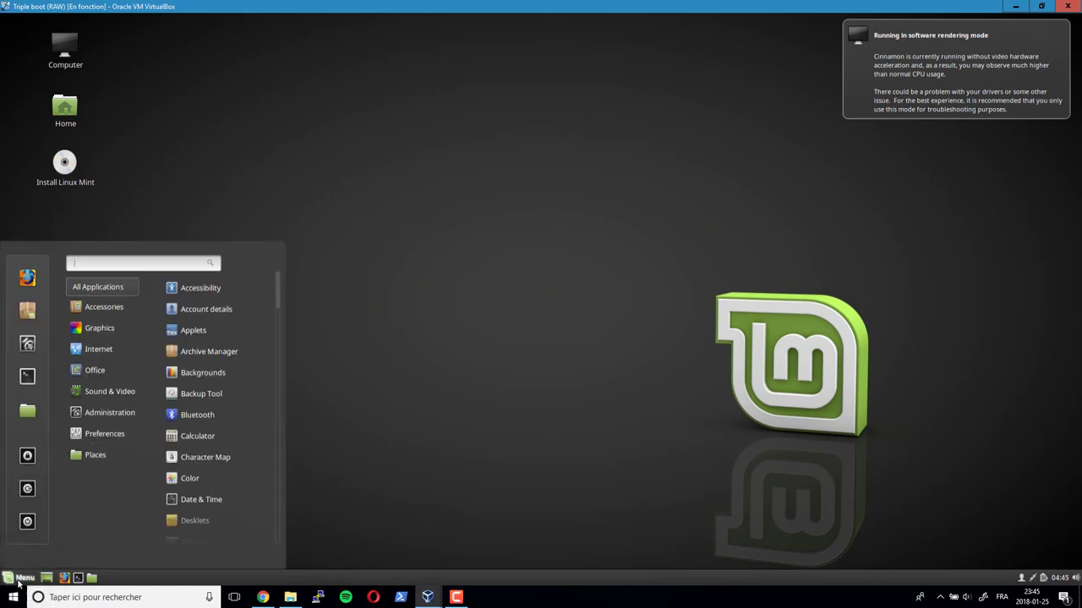
pyautogui.write('gparted')
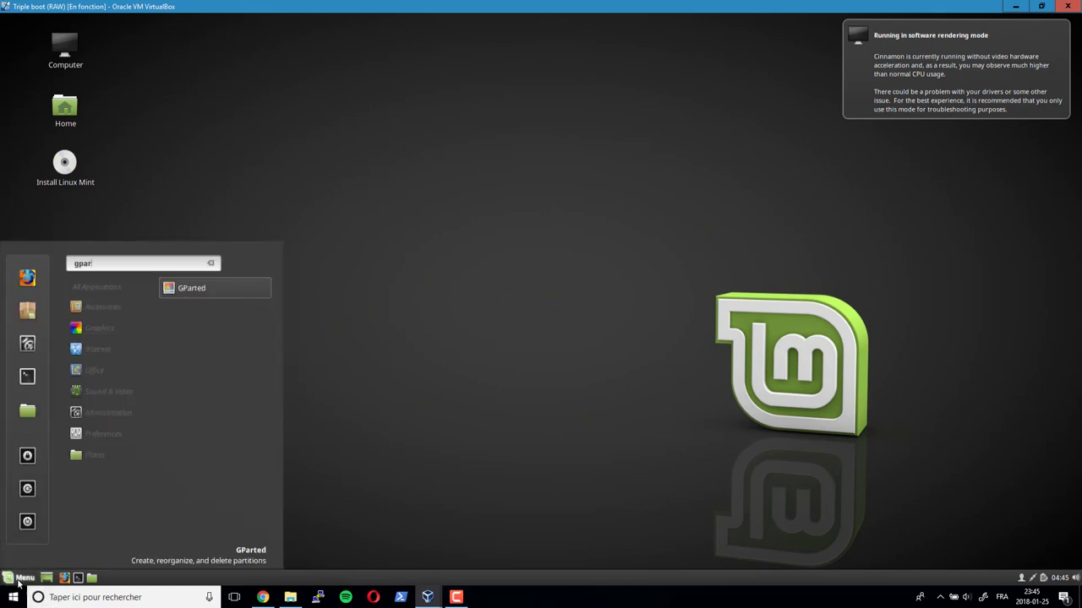
pyautogui.click(186, 291)
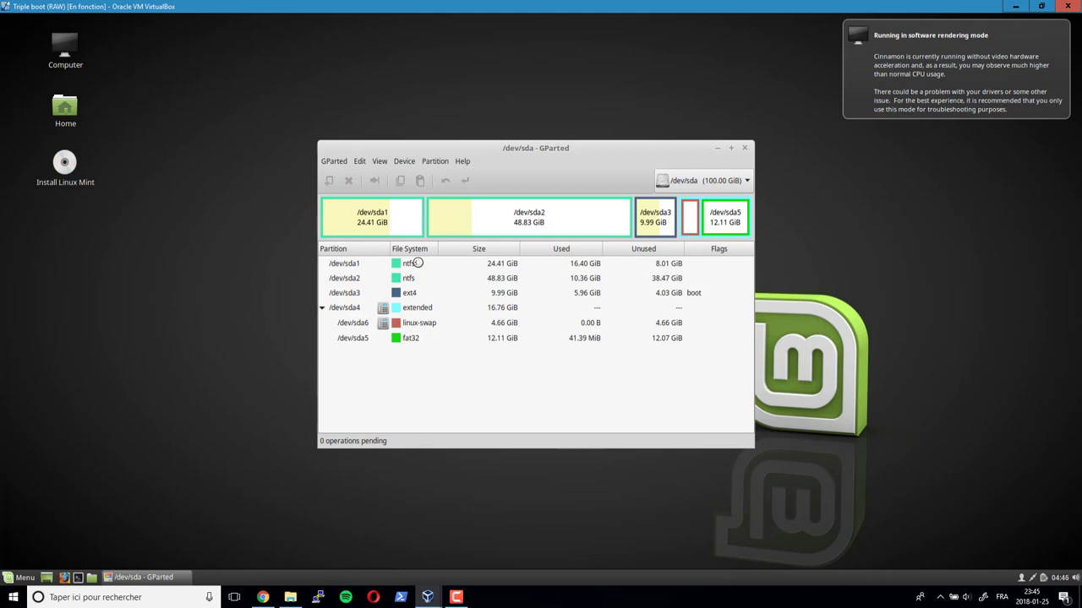
# - Set the boot flag on the /dev/sda1 ntfs partition, then close GParted
pyautogui.rightClick(418, 263)
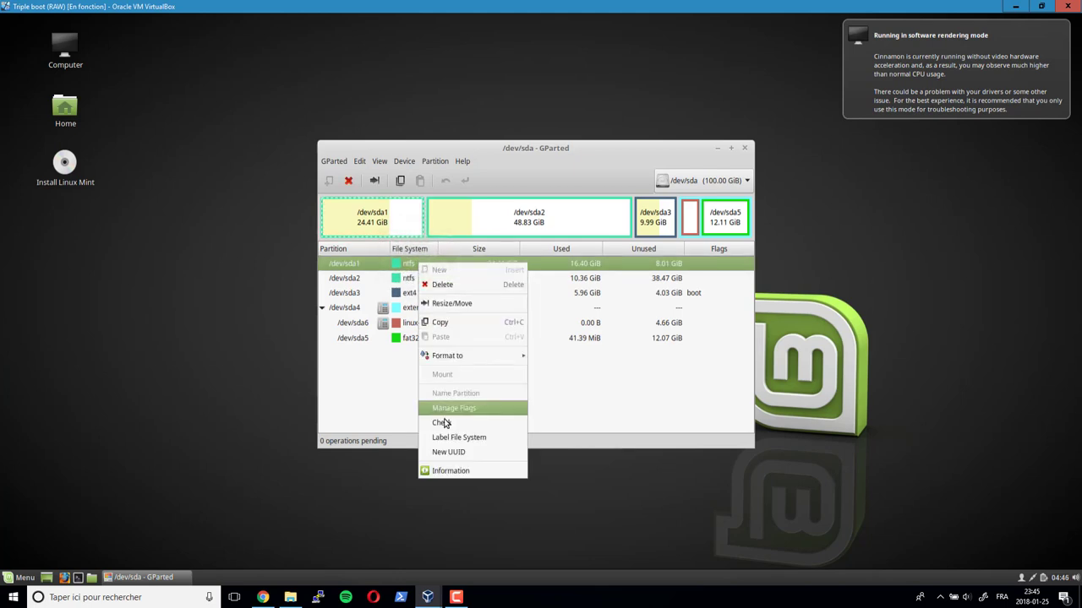
pyautogui.click(448, 408)
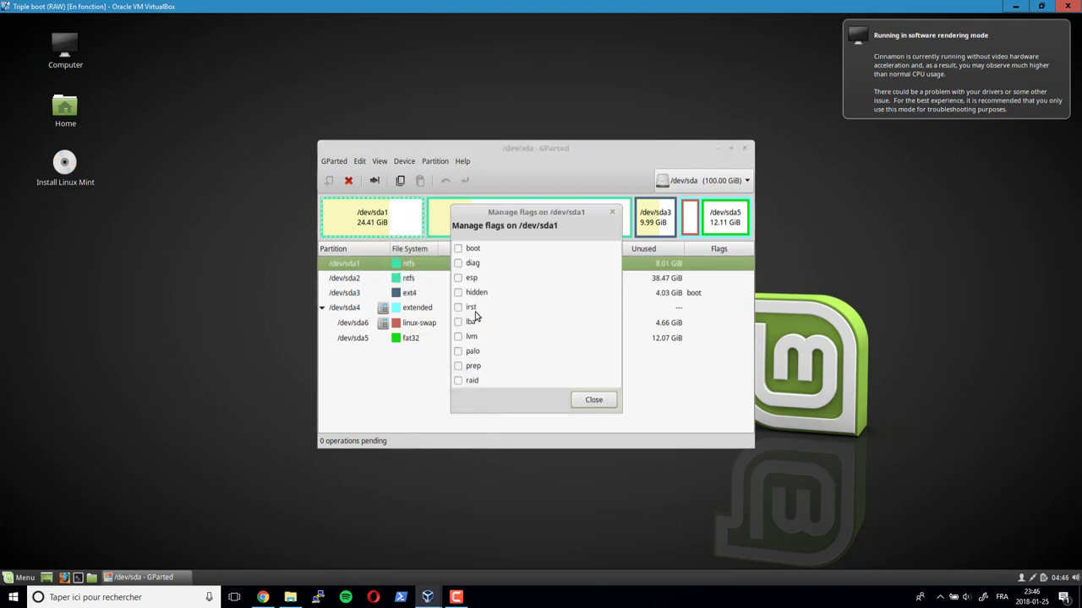
pyautogui.click(461, 249)
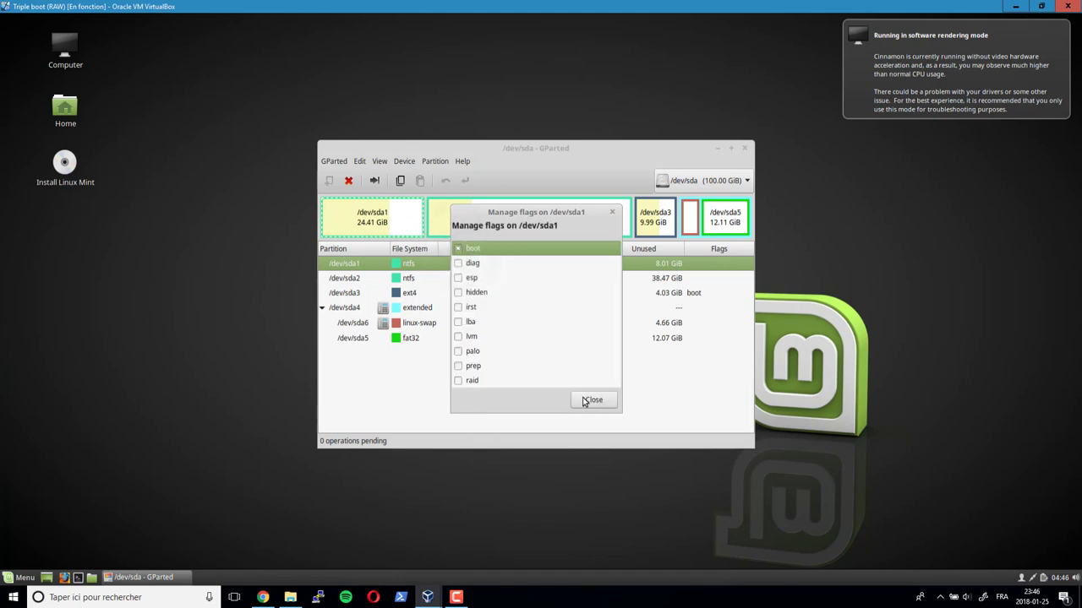
pyautogui.click(587, 401)
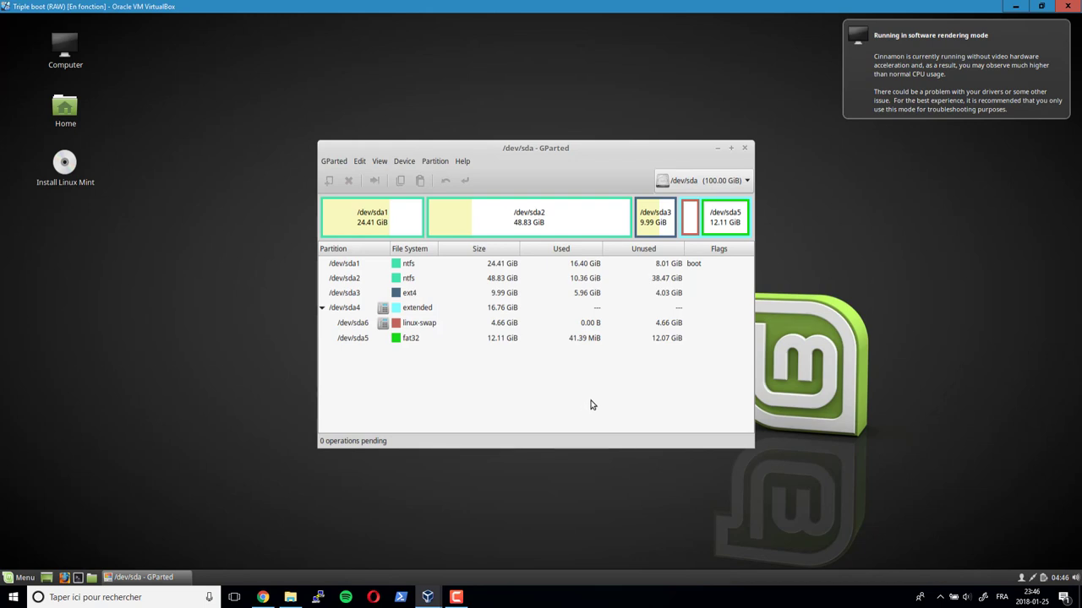
pyautogui.click(744, 147)
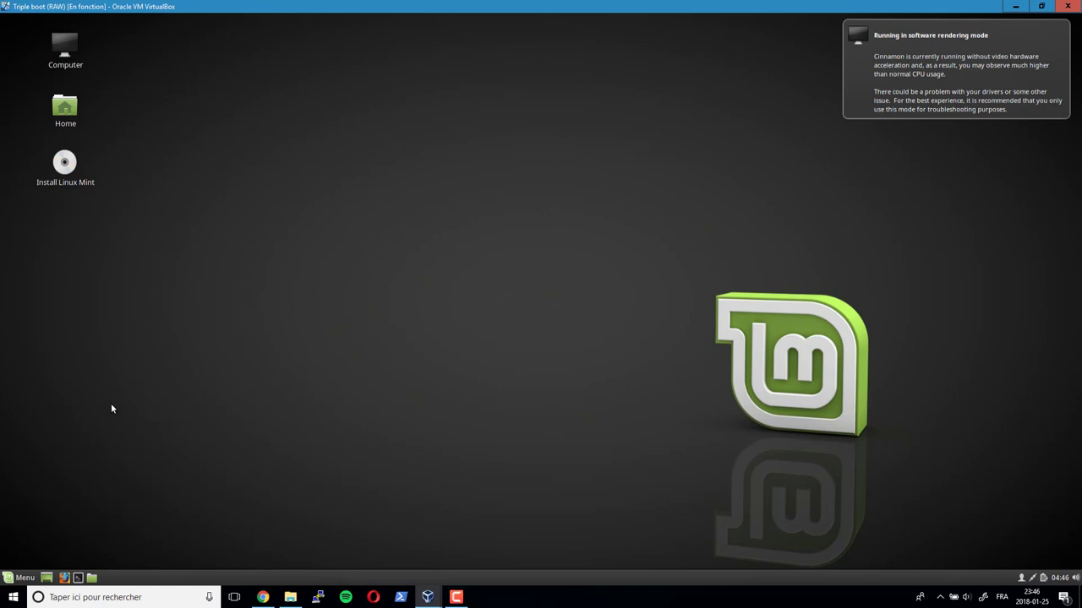
# - Launch Firefox and search the web for 'boot-repair linux mint'
pyautogui.click(64, 578)
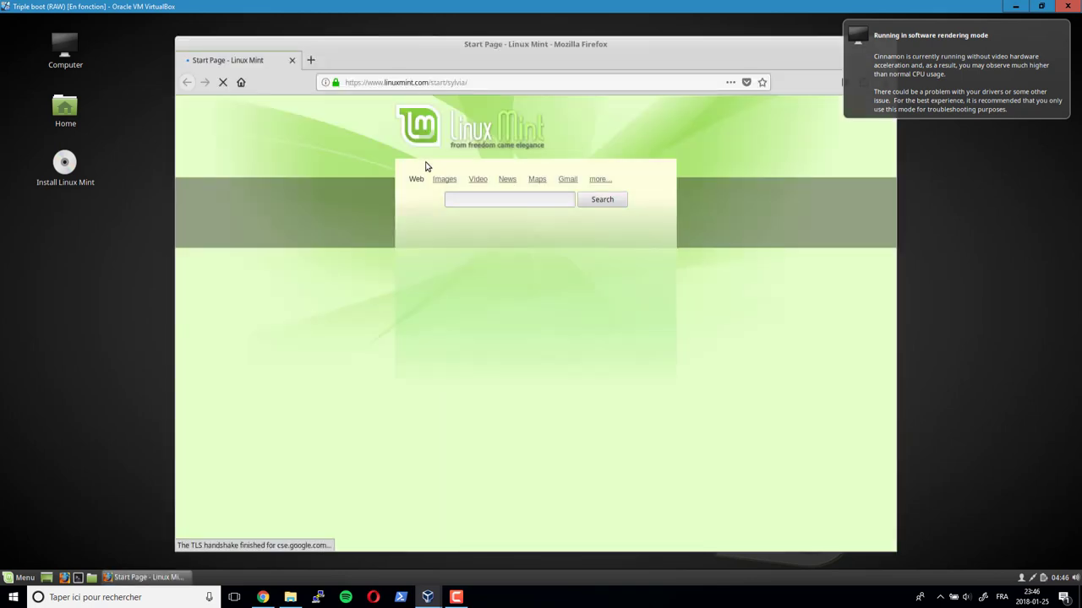
pyautogui.click(490, 82)
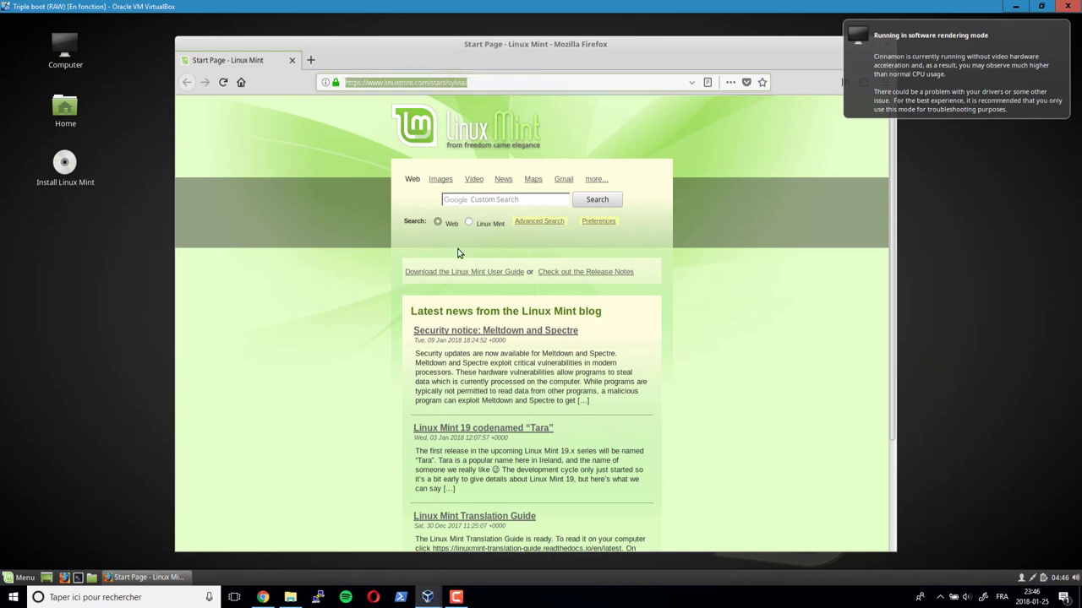
pyautogui.write('boot-rep')
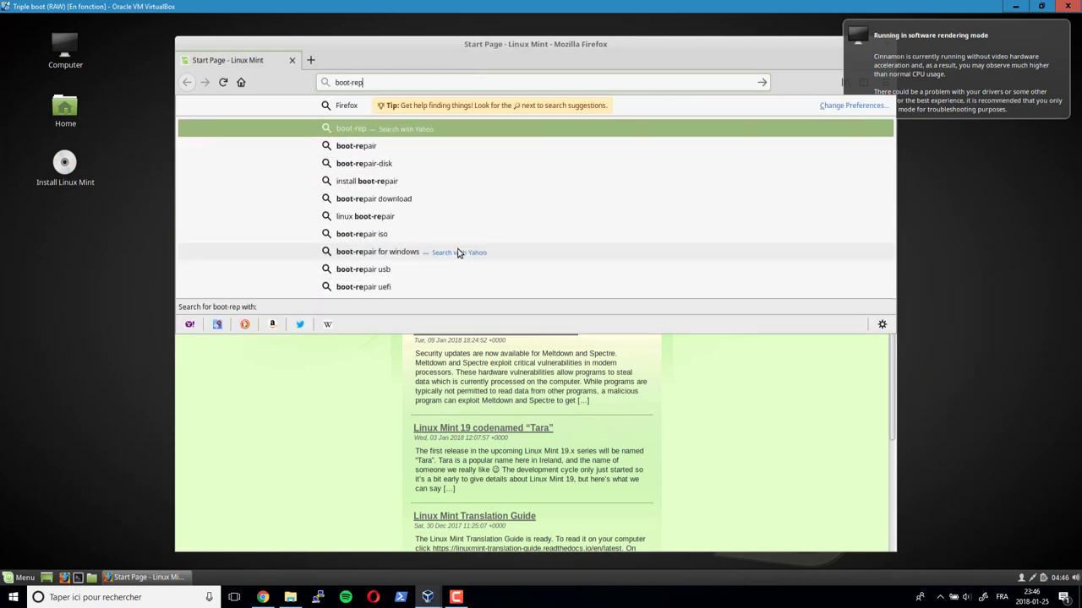
pyautogui.write('air')
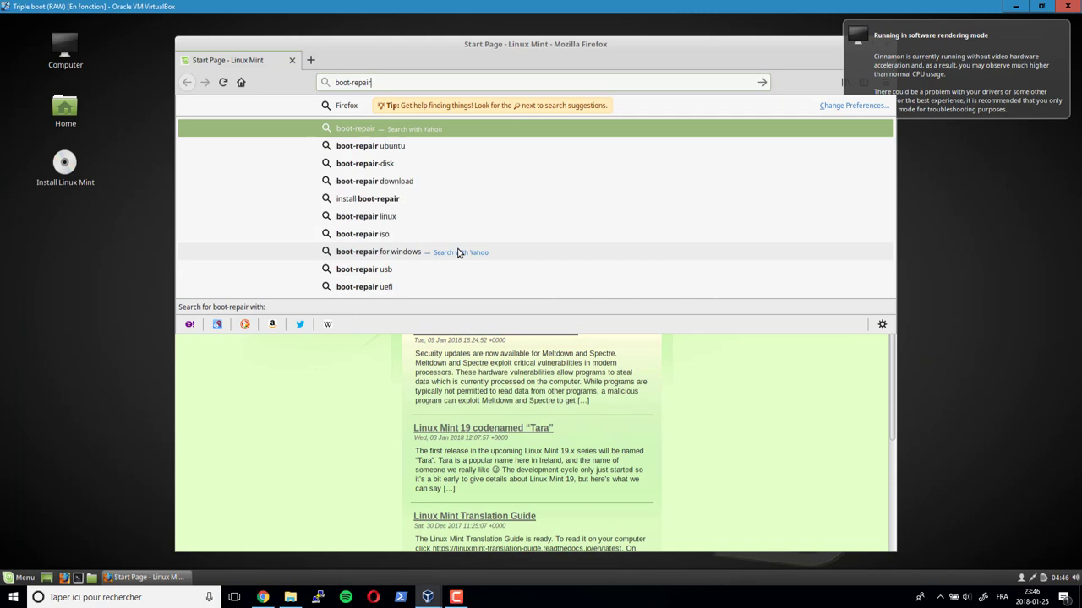
pyautogui.write(' linux m')
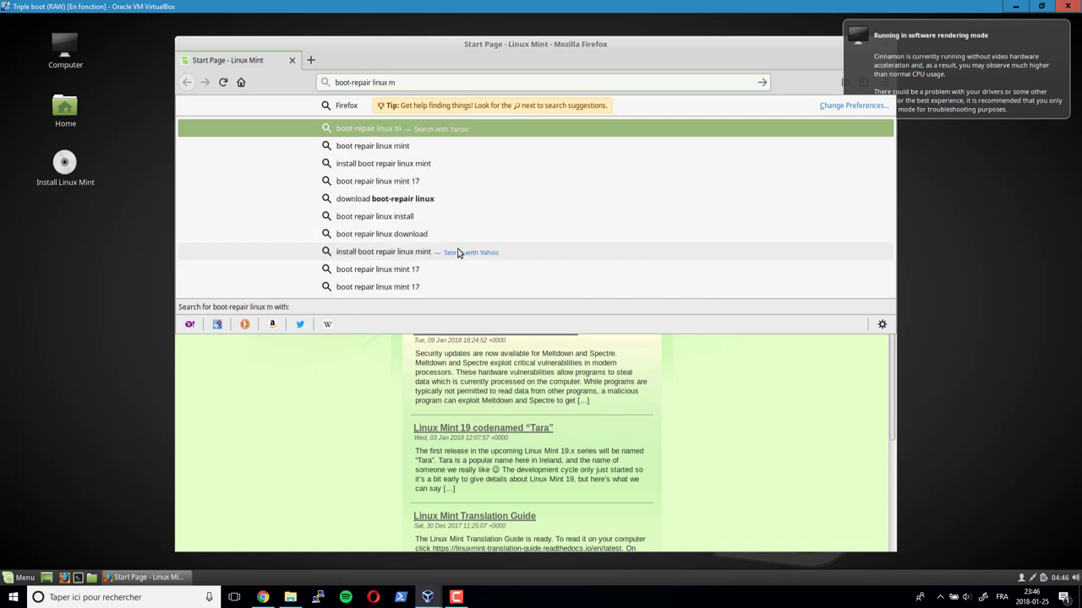
pyautogui.write('int')
pyautogui.press('Return')
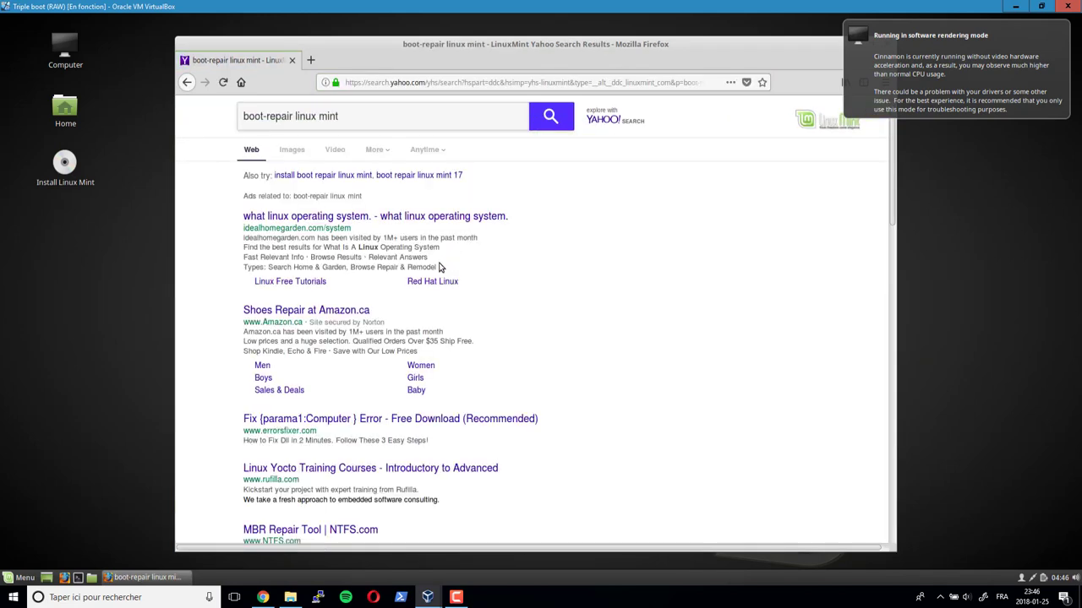
pyautogui.scroll(-2, 439, 267)
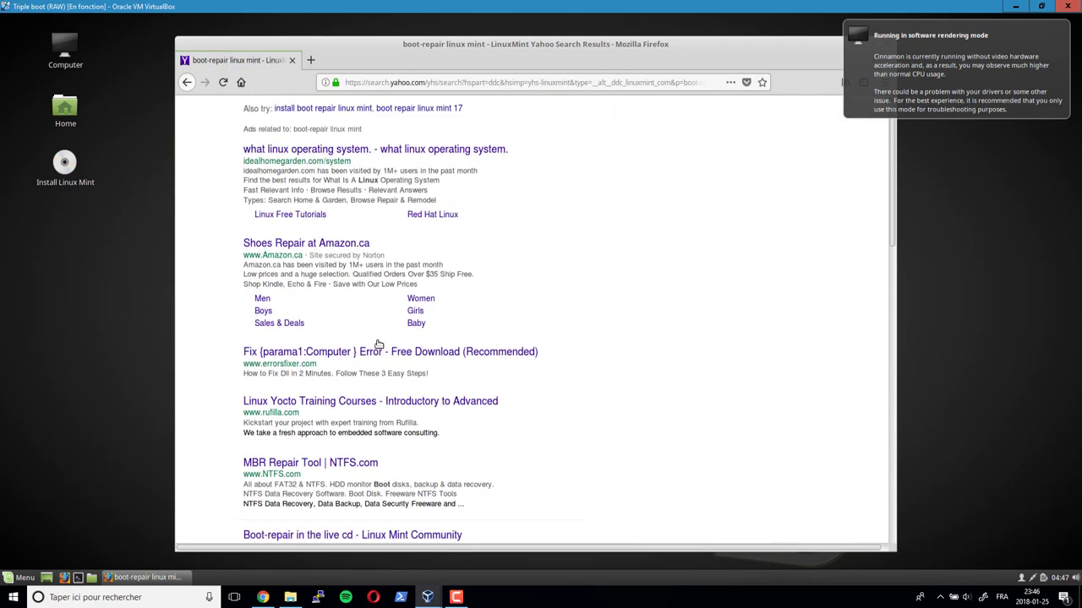
pyautogui.scroll(-1, 379, 345)
pyautogui.scroll(-3, 379, 344)
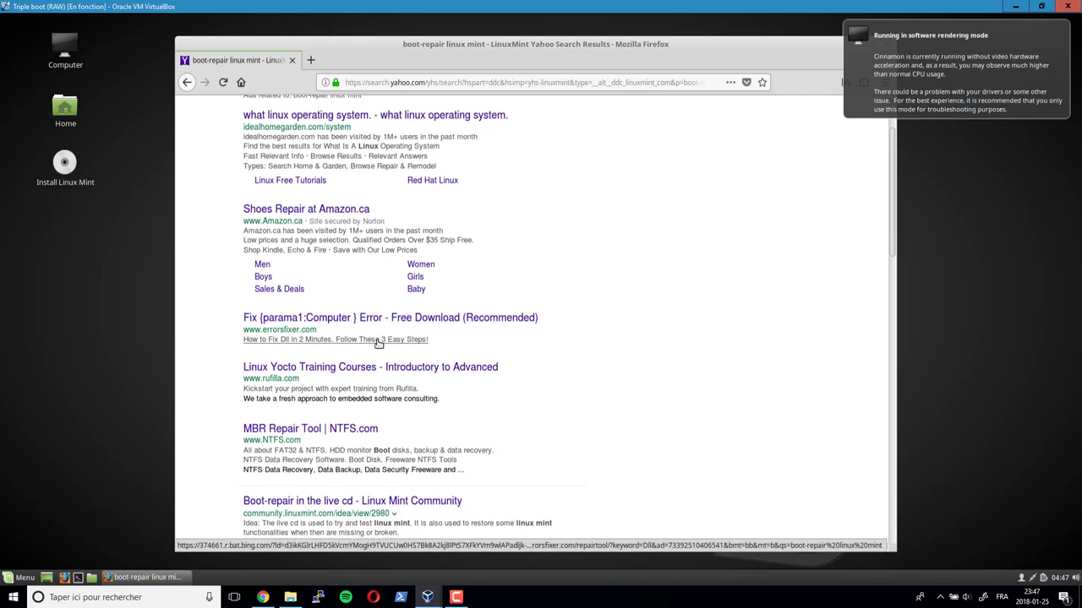
pyautogui.scroll(-1, 378, 343)
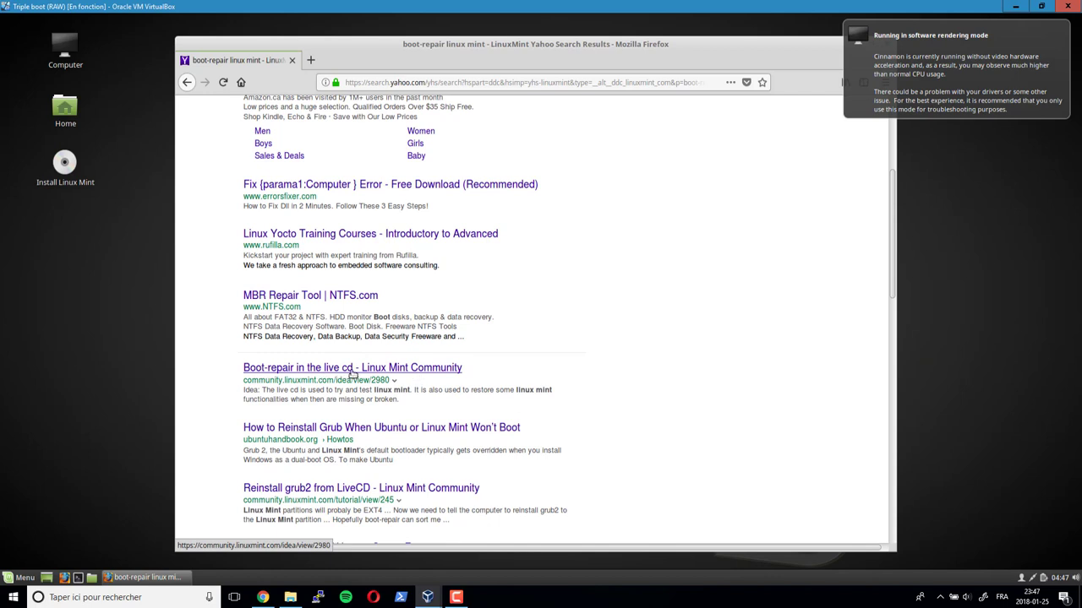
pyautogui.click(352, 369)
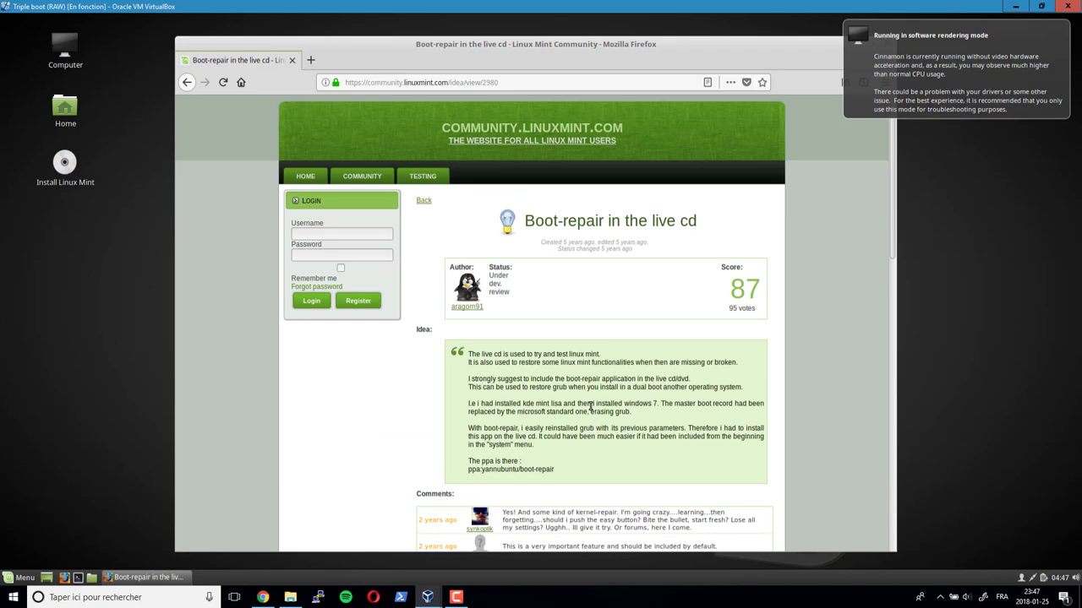
pyautogui.scroll(-4, 591, 410)
pyautogui.scroll(-3, 591, 410)
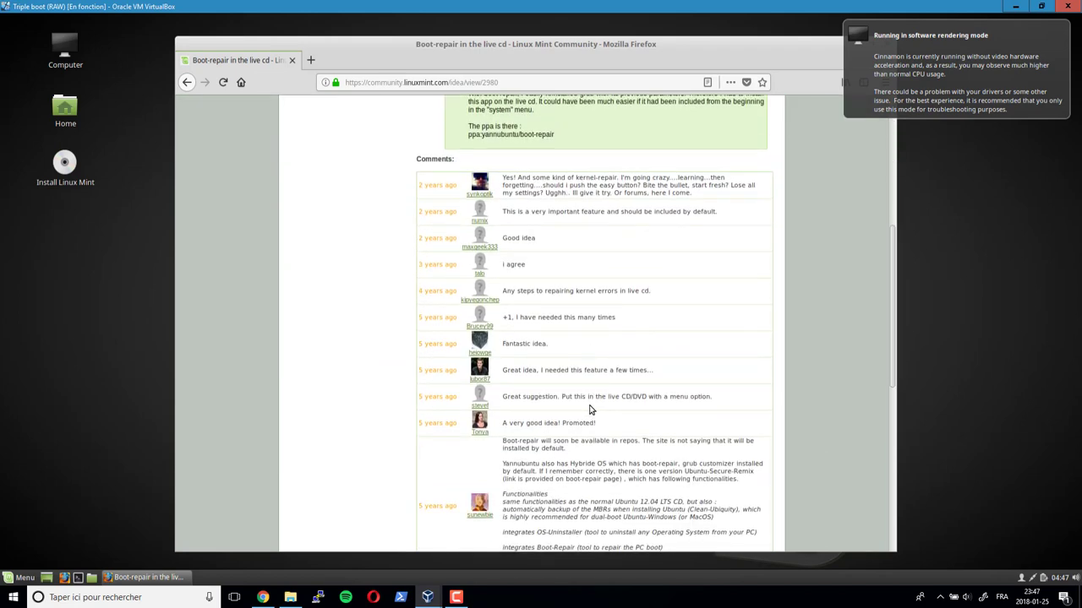
pyautogui.scroll(3, 583, 408)
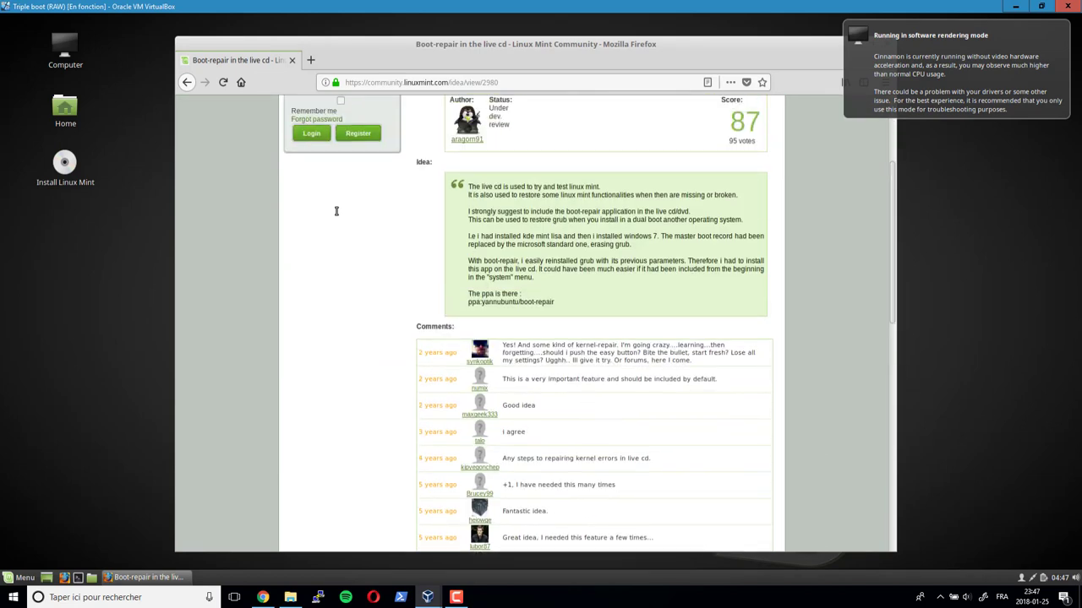
pyautogui.scroll(3, 342, 218)
pyautogui.click(186, 81)
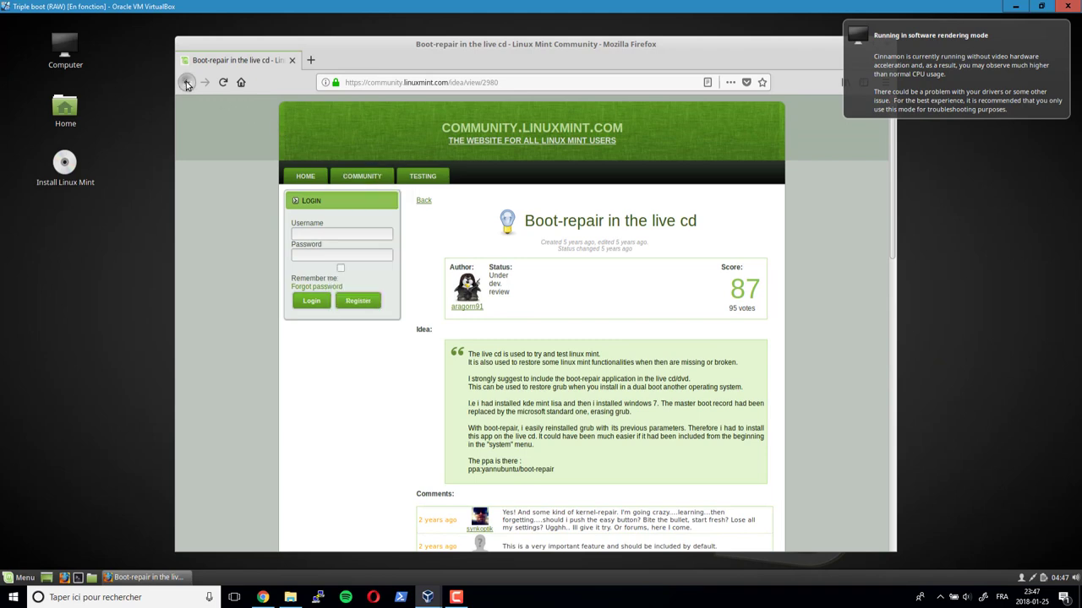
pyautogui.scroll(-2, 427, 313)
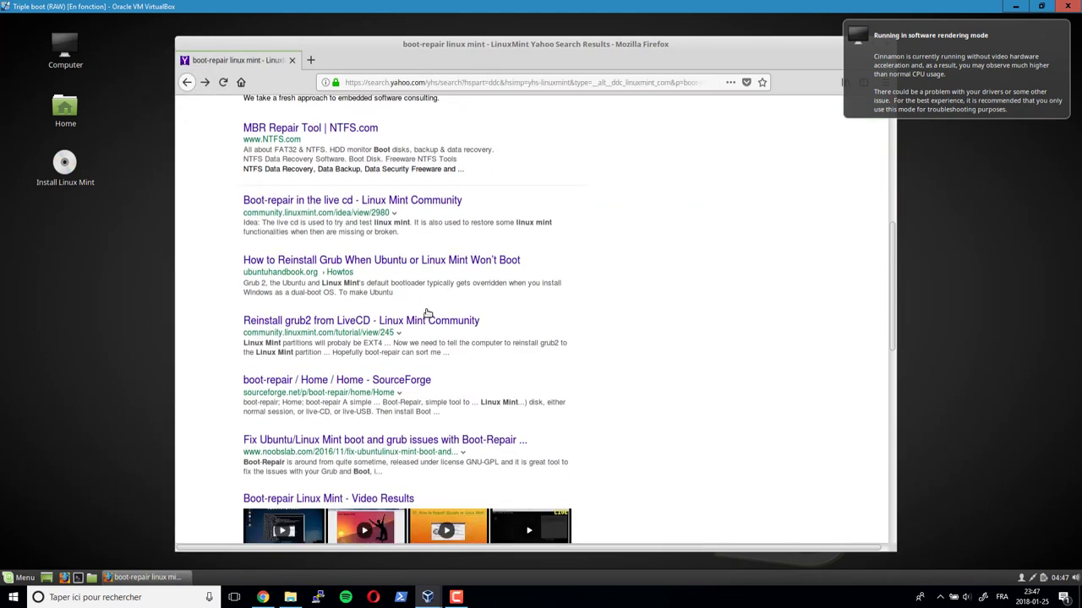
pyautogui.scroll(-1, 428, 314)
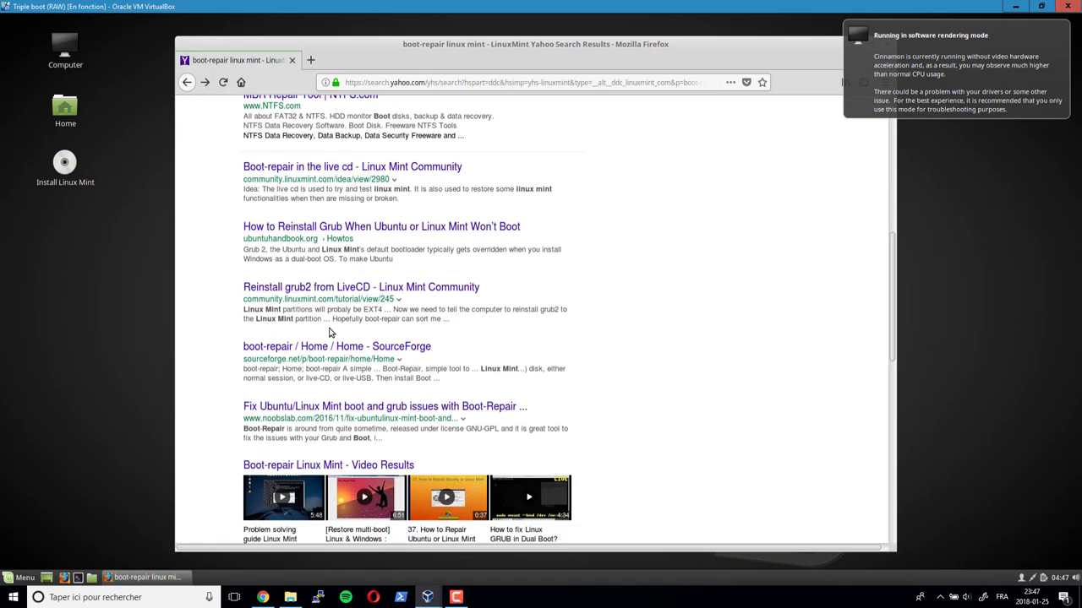
pyautogui.scroll(-4, 297, 334)
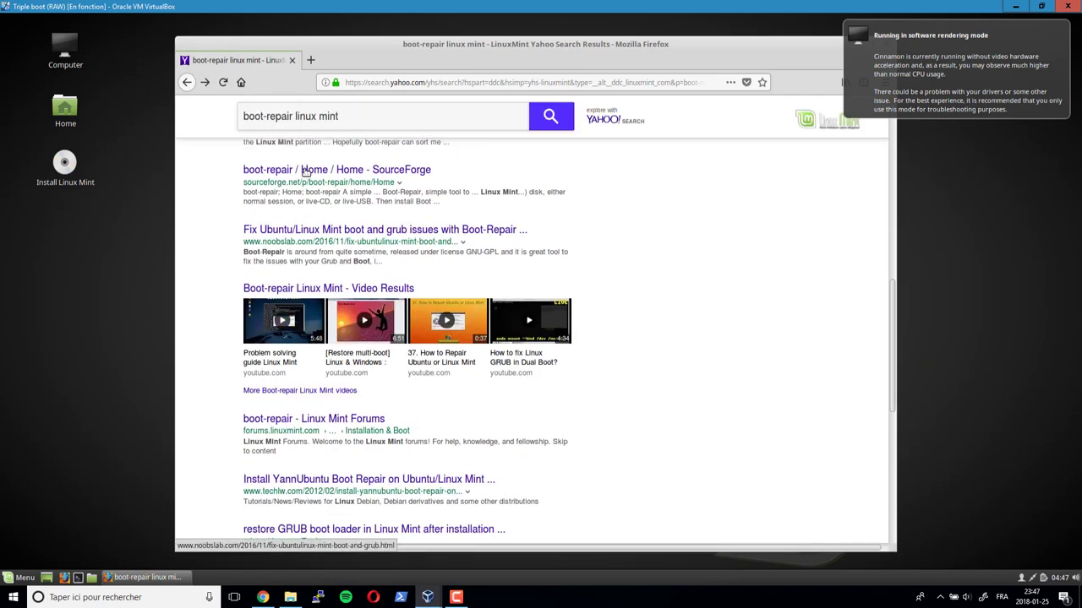
pyautogui.scroll(-3, 358, 359)
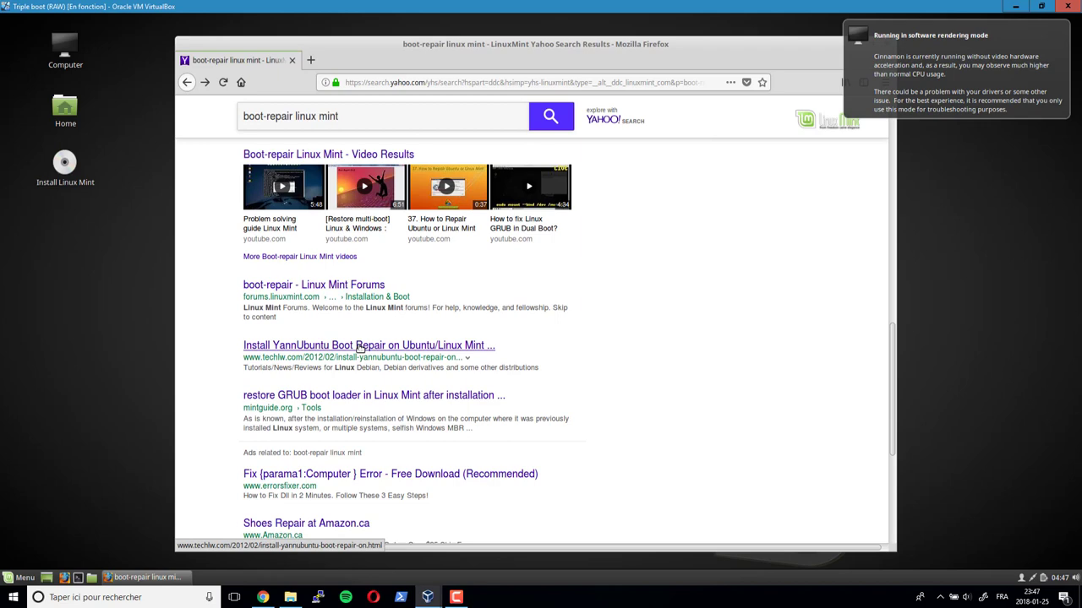
pyautogui.scroll(-2, 358, 345)
pyautogui.scroll(9, 358, 345)
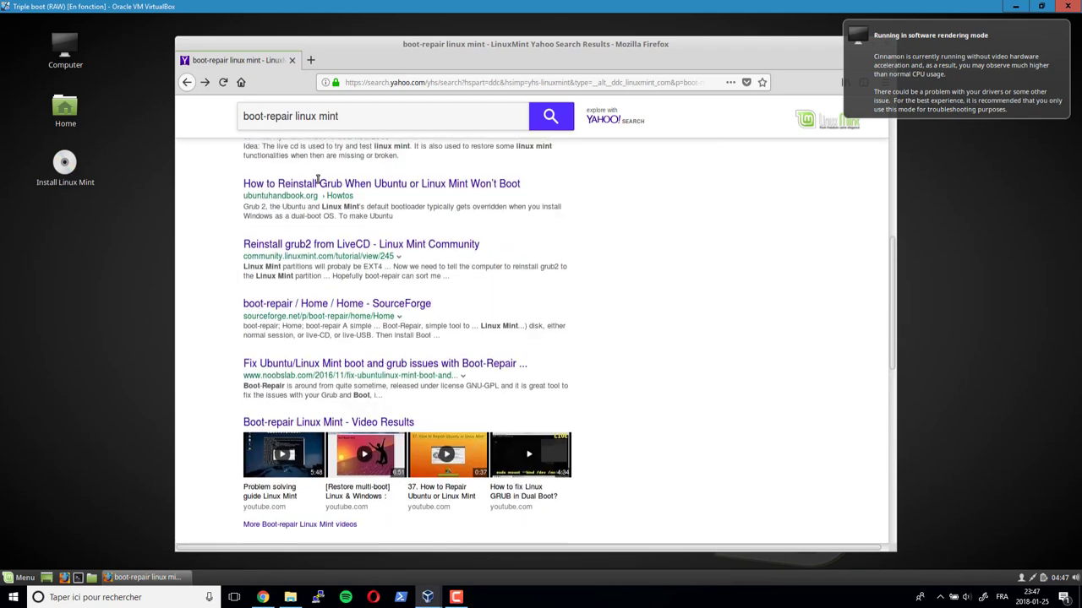
pyautogui.scroll(10, 332, 229)
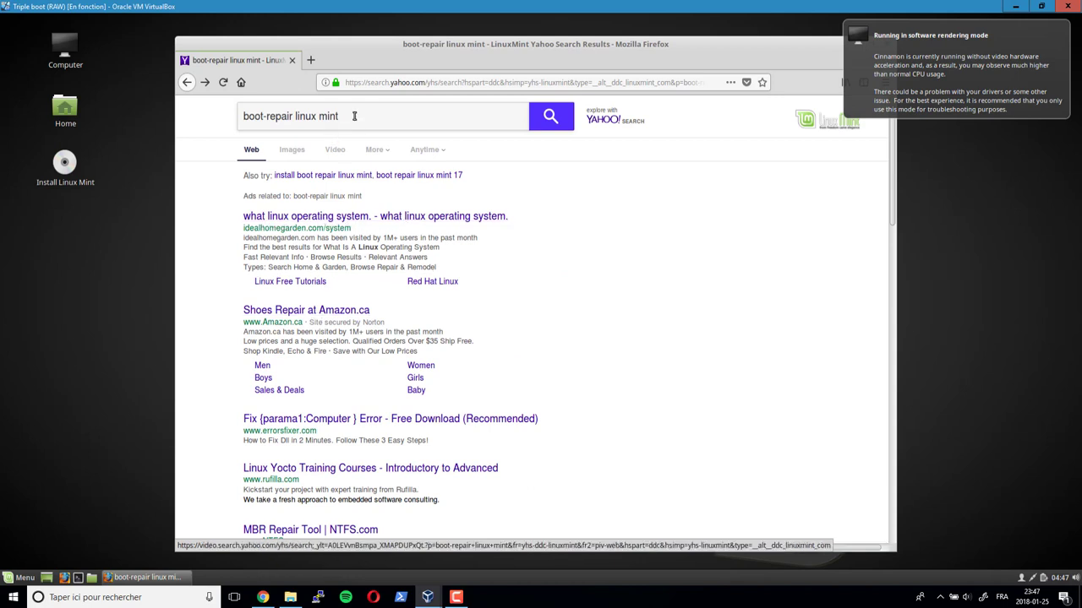
# - Search for 'repair grub boot-repair' and open How-To Geek's 'How to Repair GRUB2 When Ubuntu Won't Boot'
pyautogui.moveTo(347, 116); pyautogui.dragTo(180, 116)
pyautogui.write('repair grub')
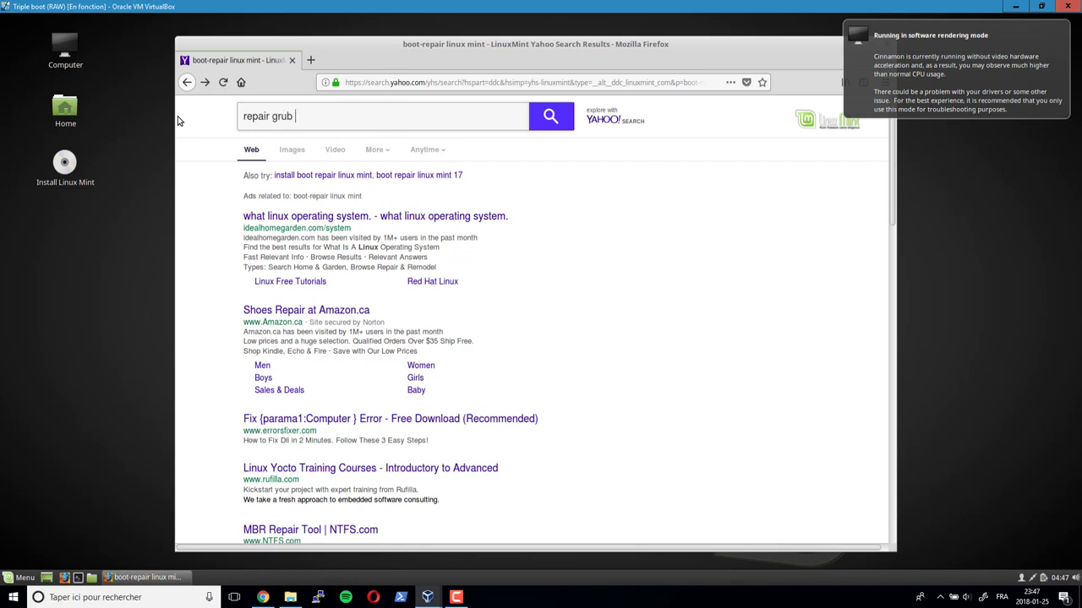
pyautogui.write('boot-repair')
pyautogui.press('Return')
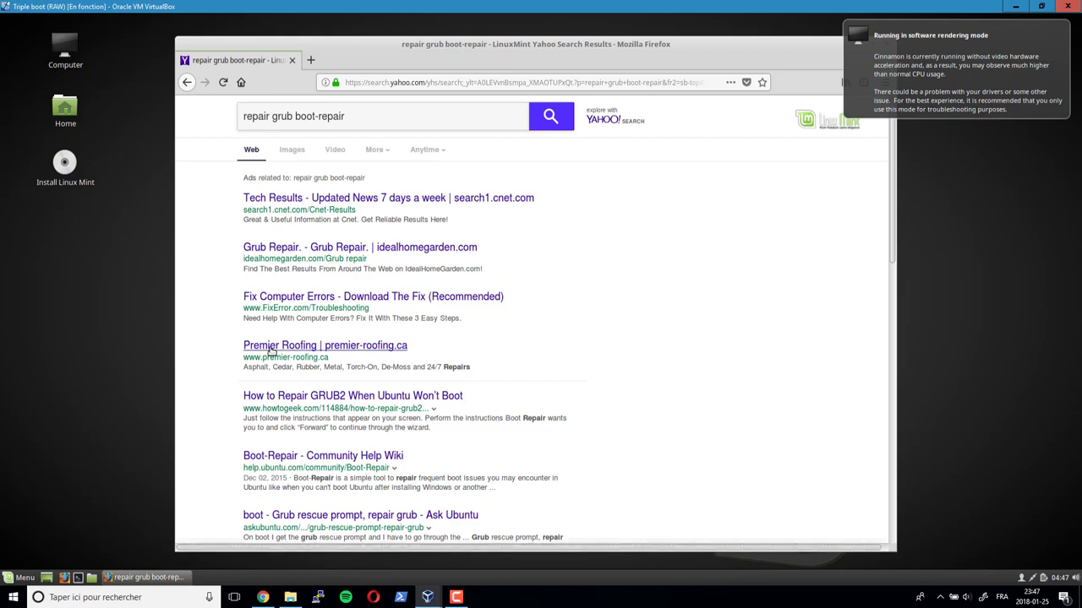
pyautogui.click(264, 397)
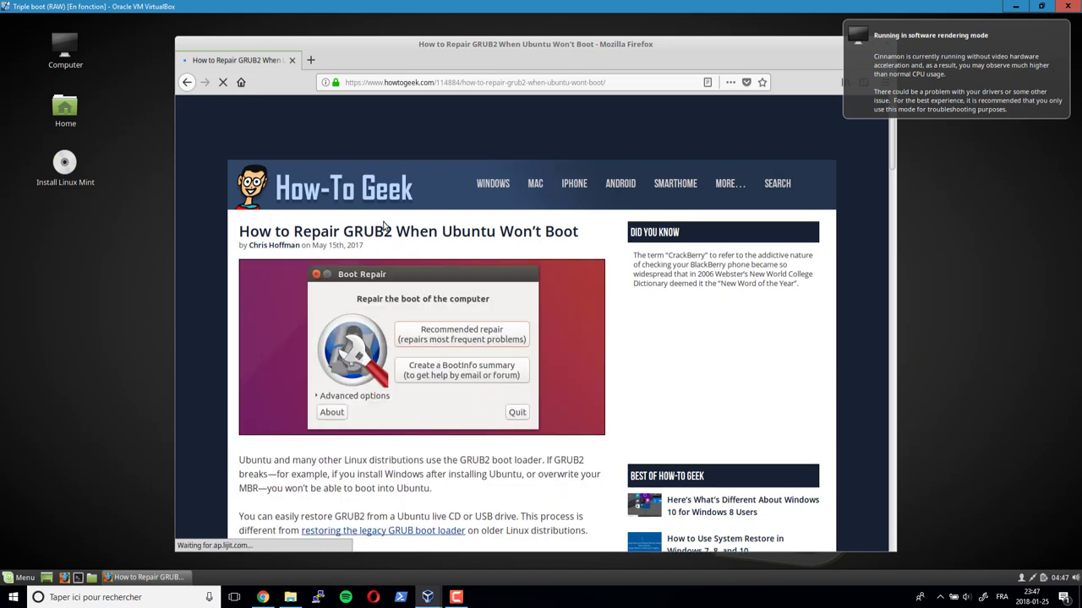
# - Scroll down the article and highlight the four Boot Repair install commands
pyautogui.scroll(-3, 391, 352)
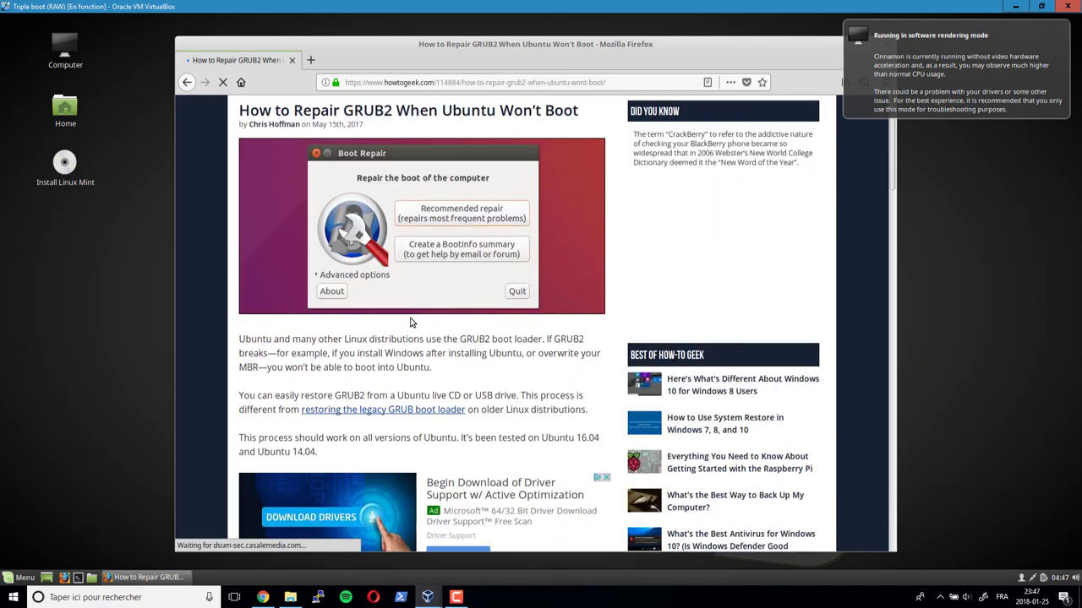
pyautogui.scroll(-3, 391, 352)
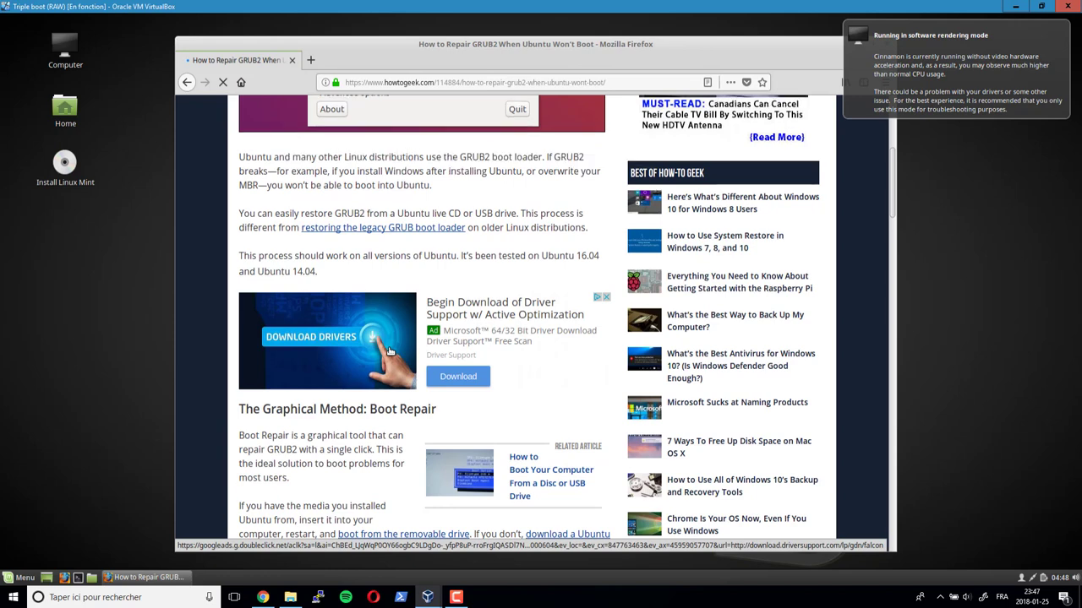
pyautogui.scroll(-2, 392, 353)
pyautogui.scroll(-5, 391, 353)
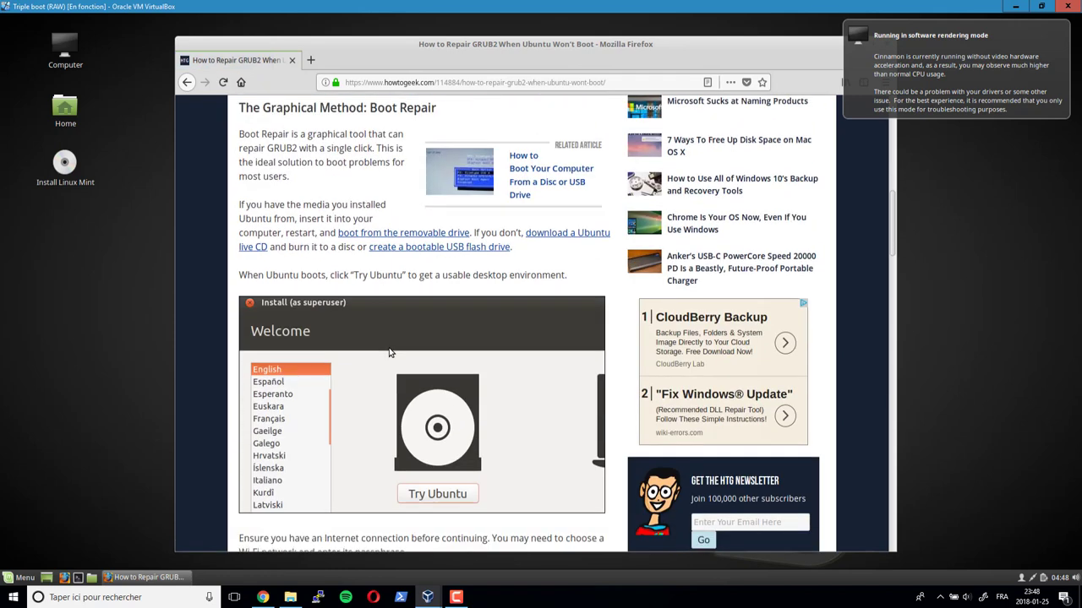
pyautogui.scroll(-3, 391, 352)
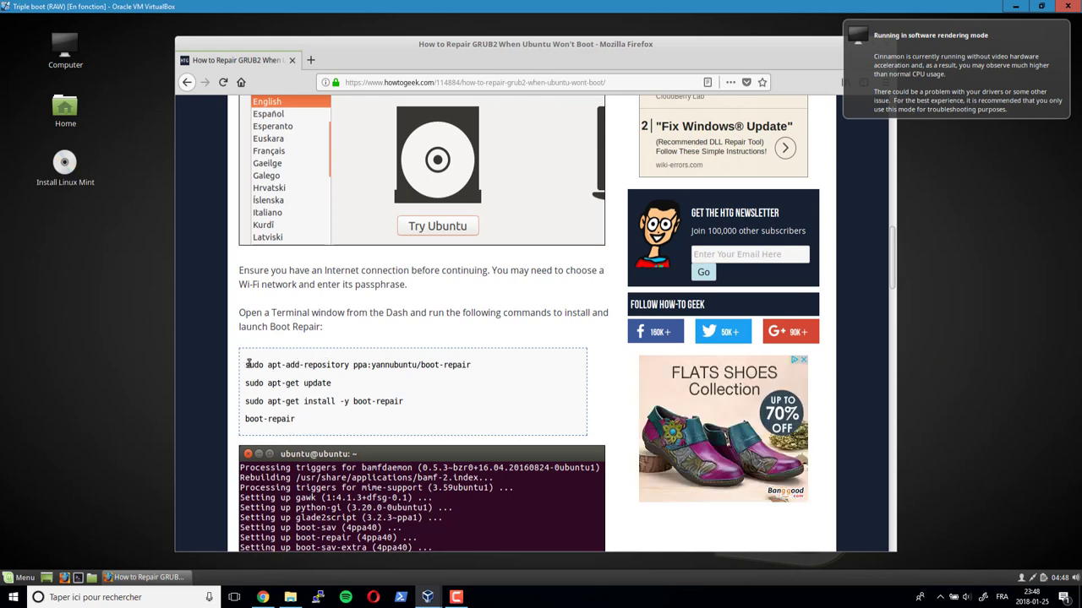
pyautogui.moveTo(247, 363); pyautogui.dragTo(319, 430)
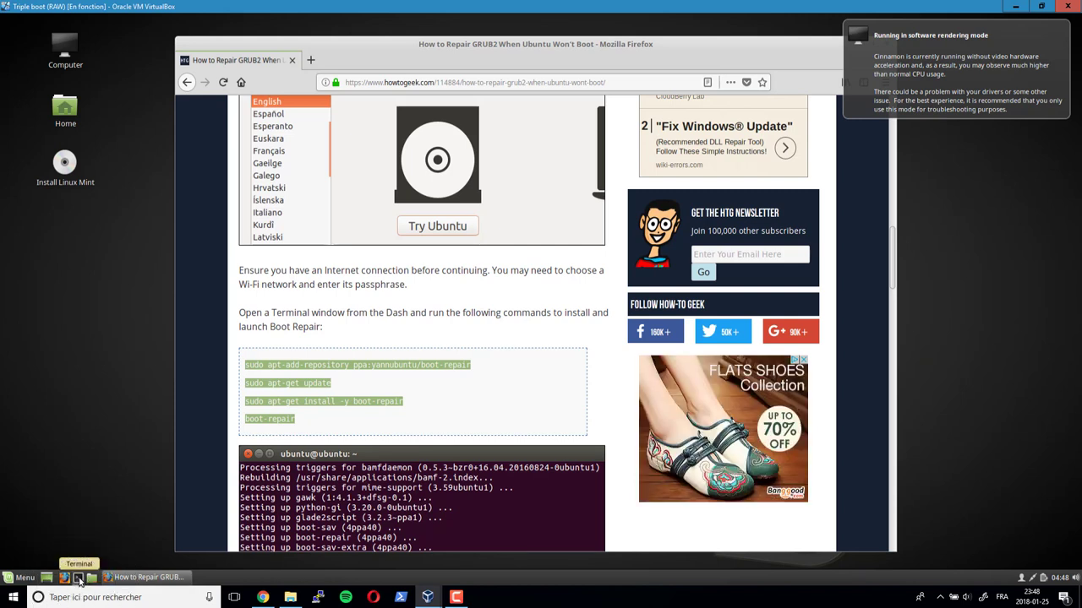
# - Open a Terminal window and position it beside the Firefox article
pyautogui.click(79, 578)
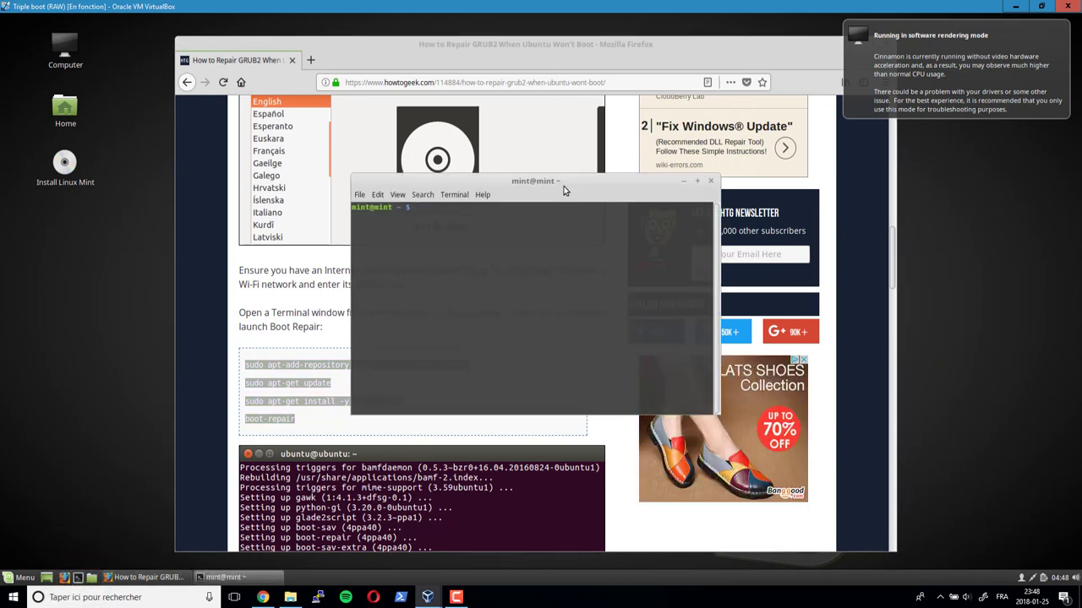
pyautogui.moveTo(564, 190); pyautogui.dragTo(705, 234)
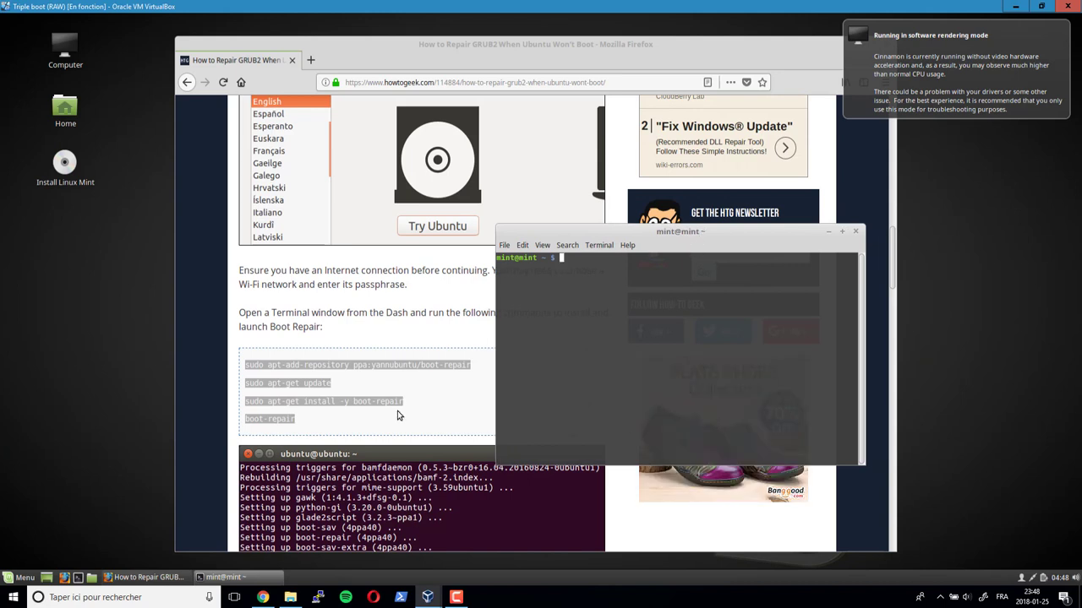
pyautogui.click(390, 374)
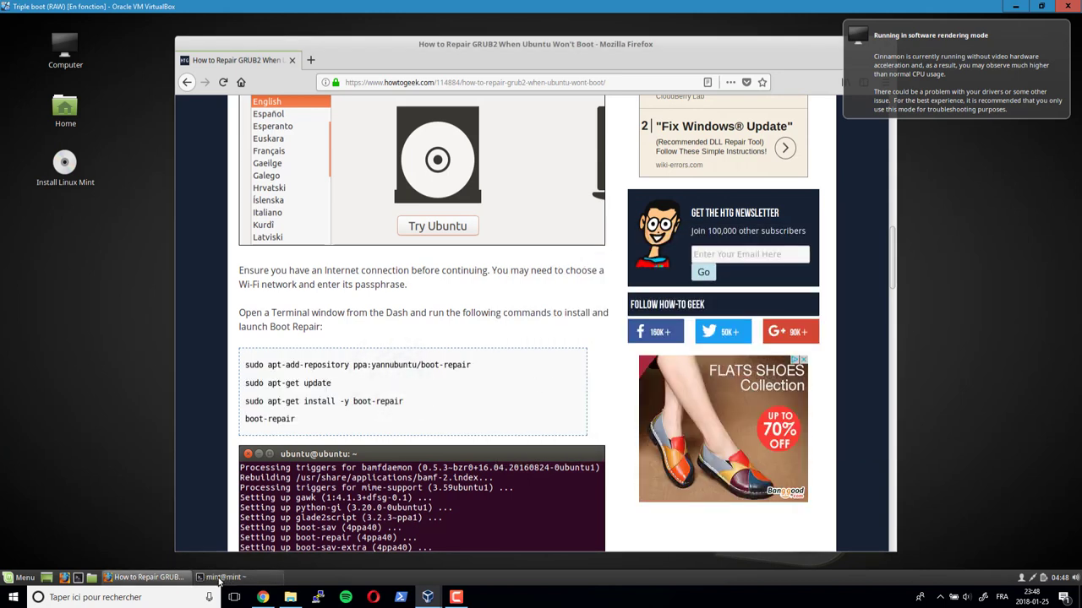
pyautogui.click(218, 578)
# - Run 'sudo apt-add-repository ppa:yannubuntu/boot-repair' in the terminal
pyautogui.write('sudo ')
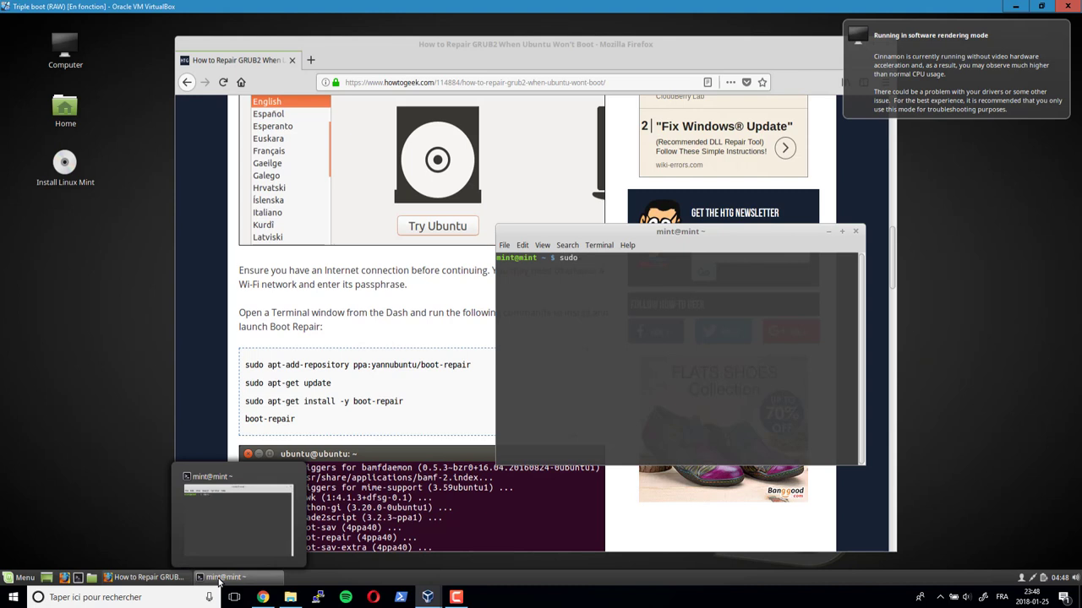
pyautogui.write('apt-add-repository ppa:yann')
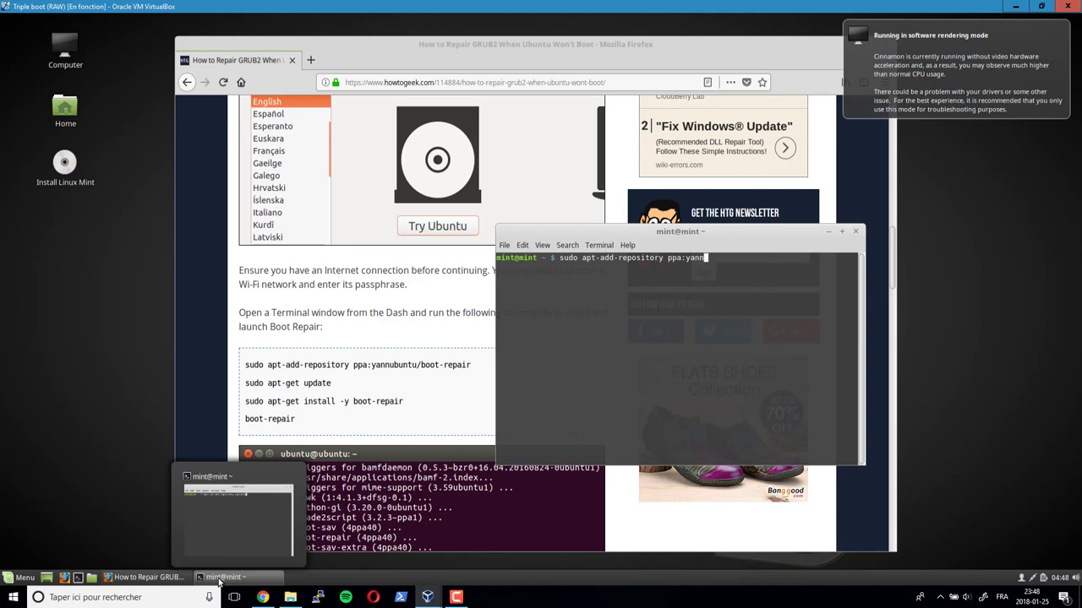
pyautogui.write('ubuntu.~')
pyautogui.click(218, 581)
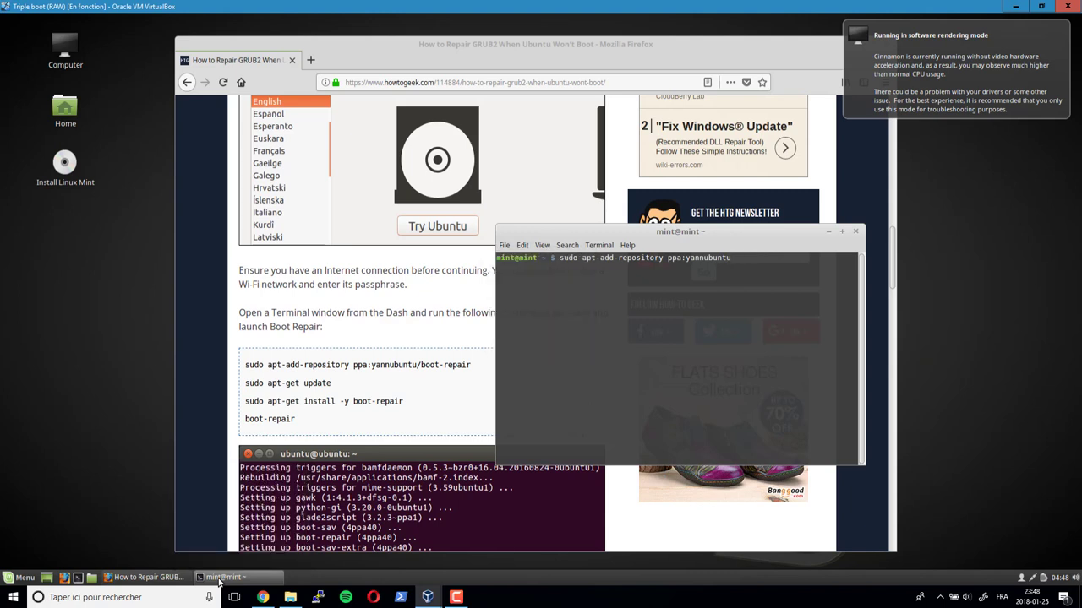
pyautogui.write('/boot-repair')
pyautogui.moveTo(218, 582)
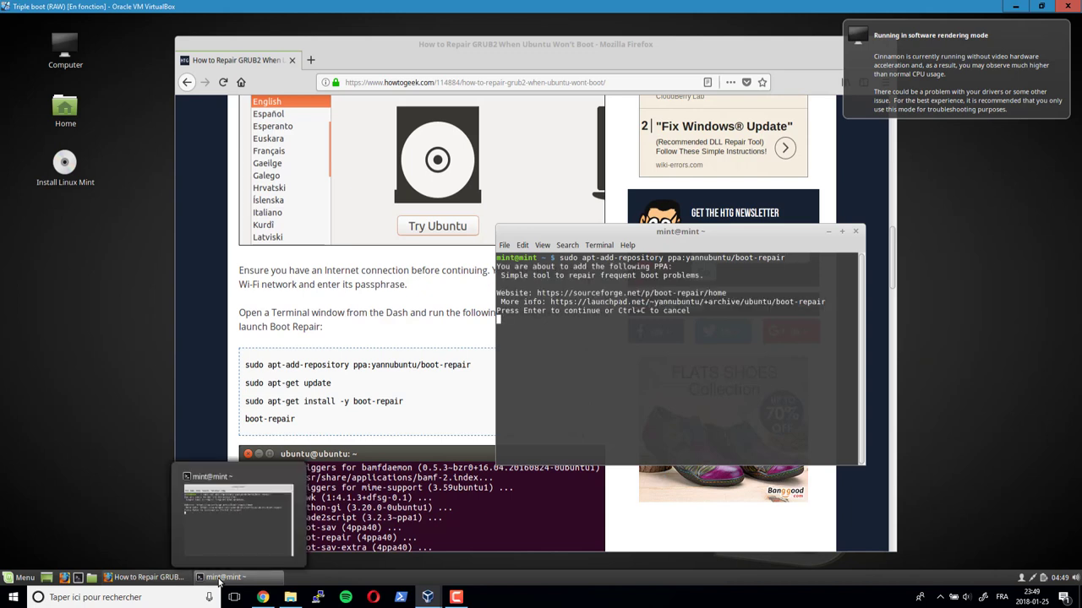
# - Confirm adding the boot-repair PPA and run 'sudo apt-get update'
pyautogui.press('Return')
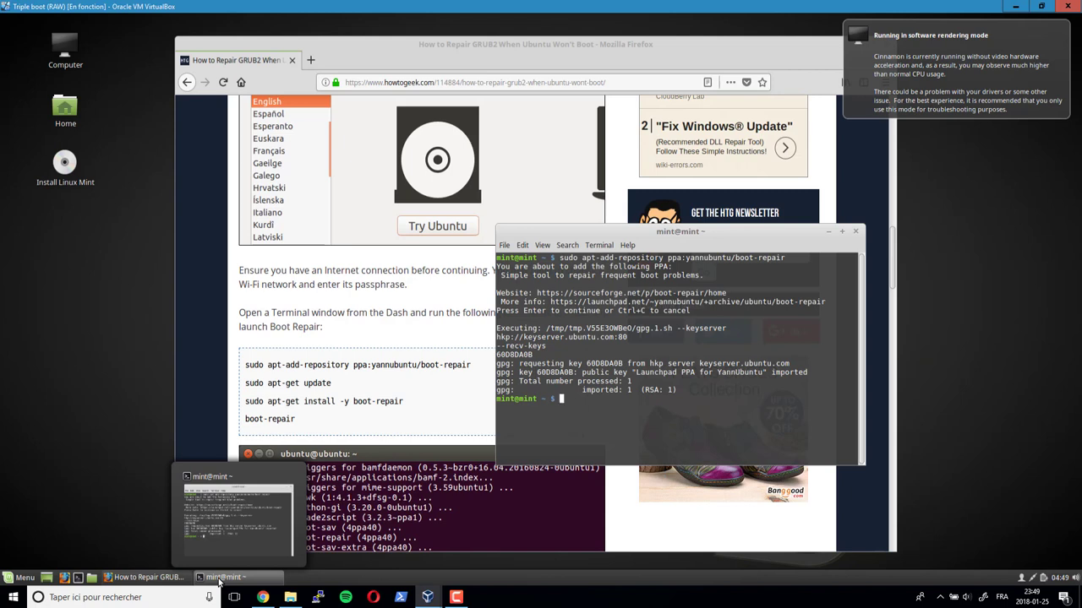
pyautogui.write('sudo apt-get update')
pyautogui.press('Return')
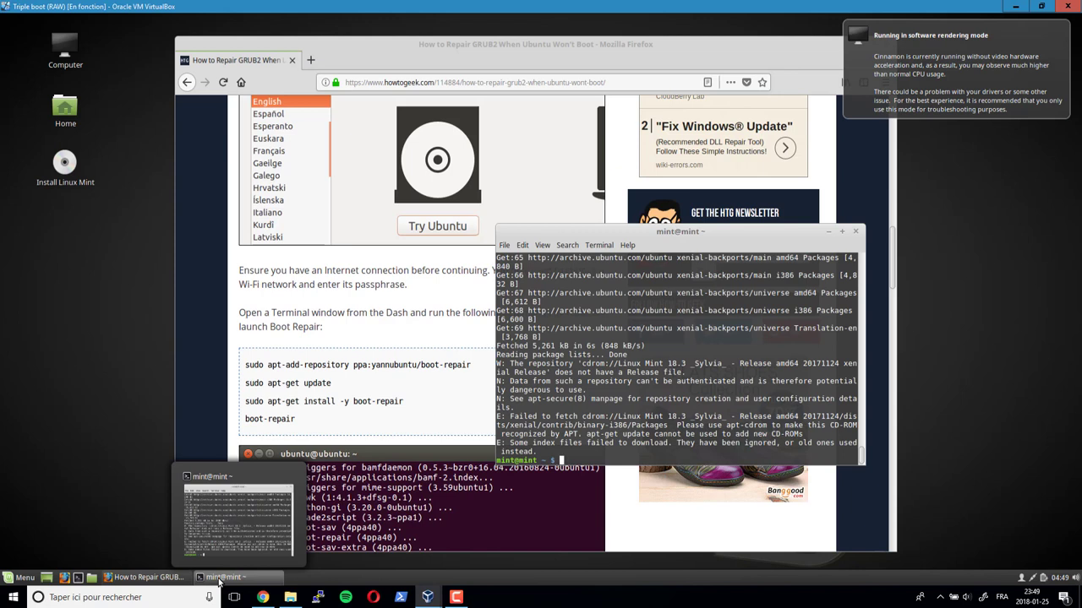
# - Type 'sudo apt-get install boot-repair' at the prompt, correcting the package-name typo
pyautogui.write('sudo apt-get install boot-repaor')
pyautogui.press('BackSpace')
pyautogui.press('BackSpace')
pyautogui.write('ir')
# - Install the boot-repair package, answering y, then launch it with 'boot-repair'
pyautogui.moveTo(152, 580)
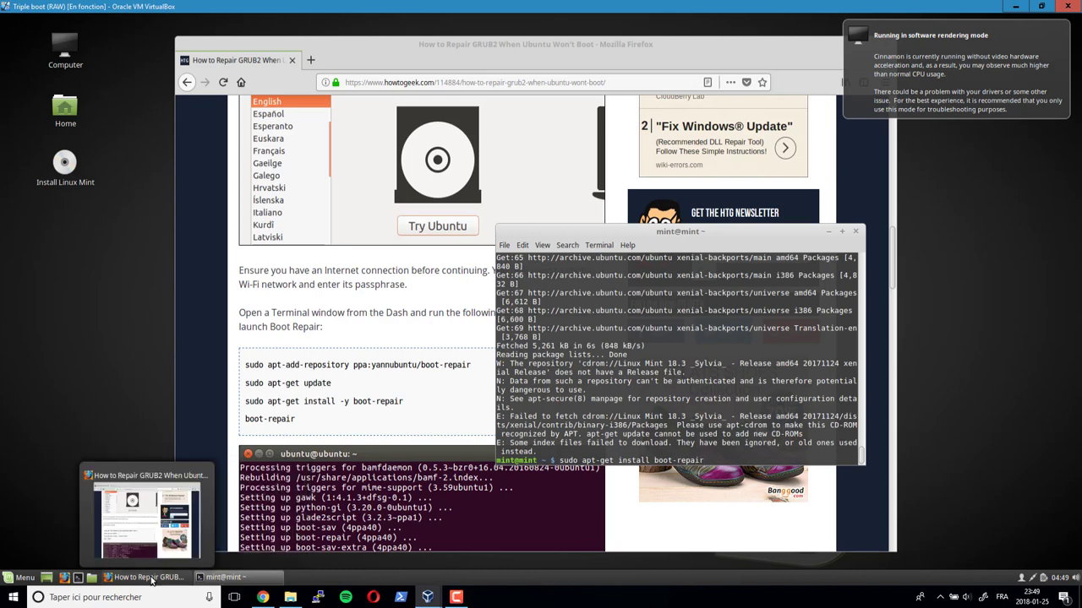
pyautogui.press('Return')
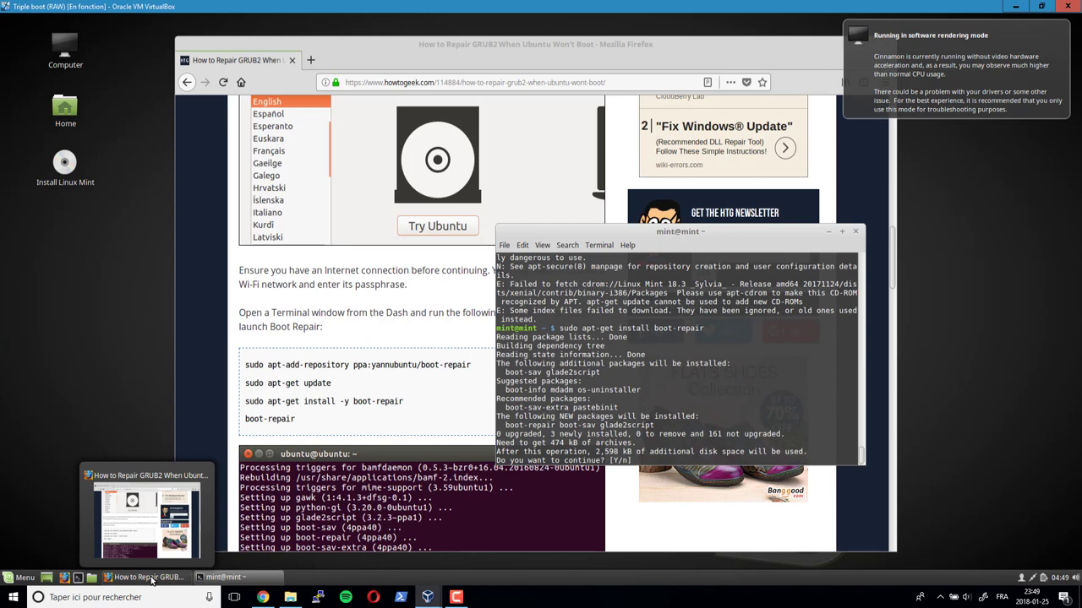
pyautogui.write('y')
pyautogui.press('Return')
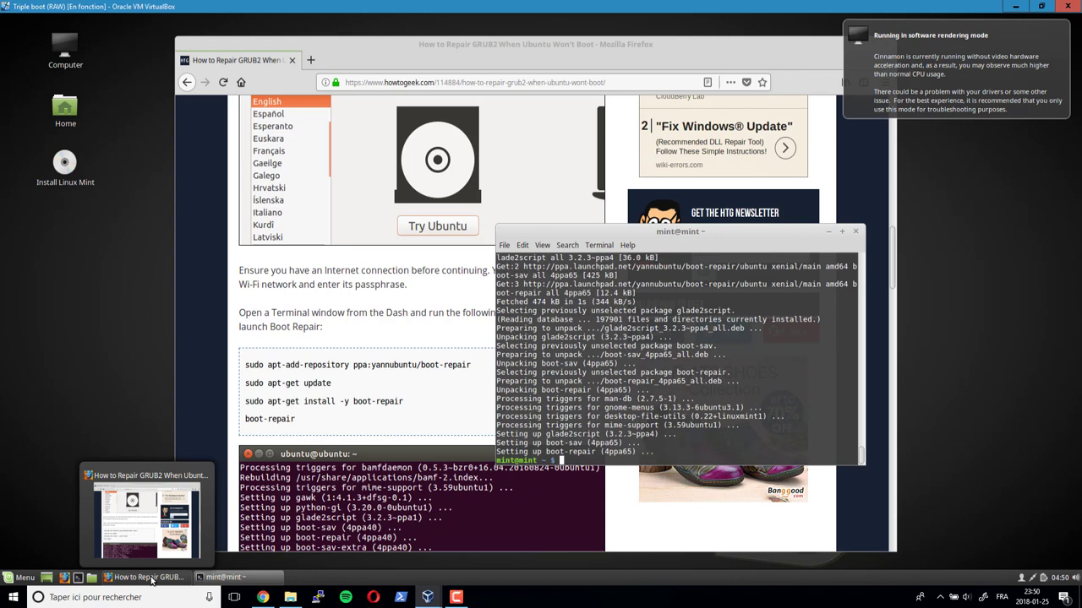
pyautogui.write('boot-repair')
pyautogui.press('Return')
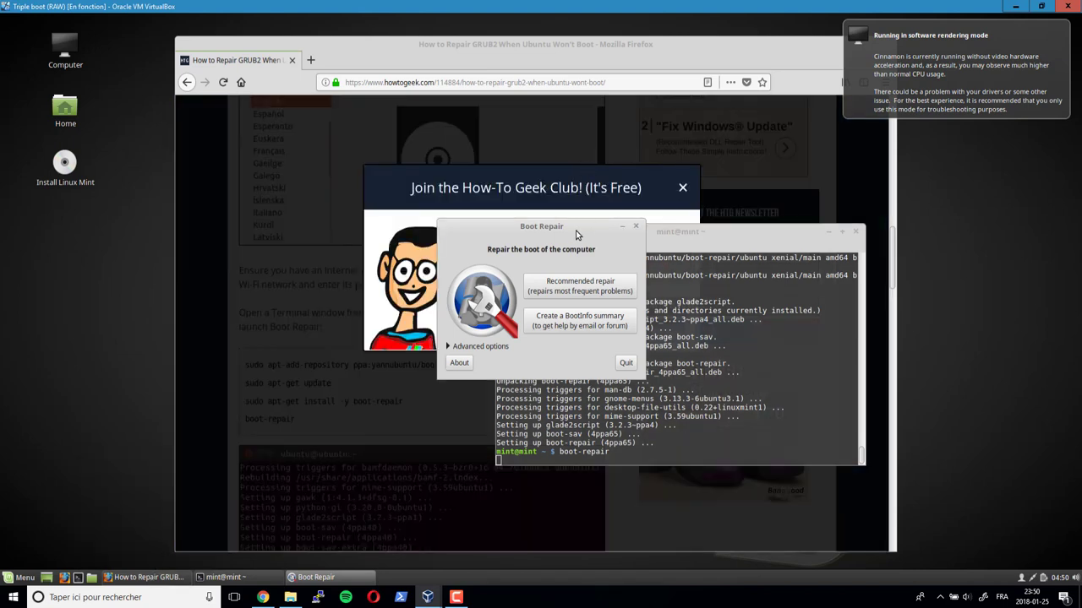
# - Close Firefox and the terminal, confirming Close Terminal despite its running process
pyautogui.moveTo(819, 47); pyautogui.dragTo(728, 34)
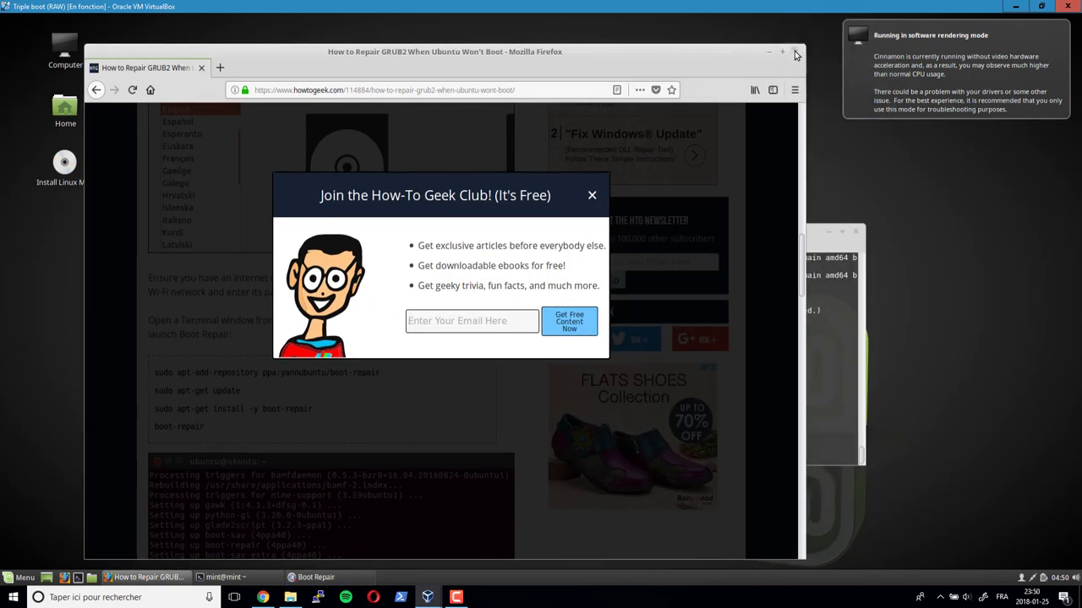
pyautogui.click(799, 31)
pyautogui.click(856, 232)
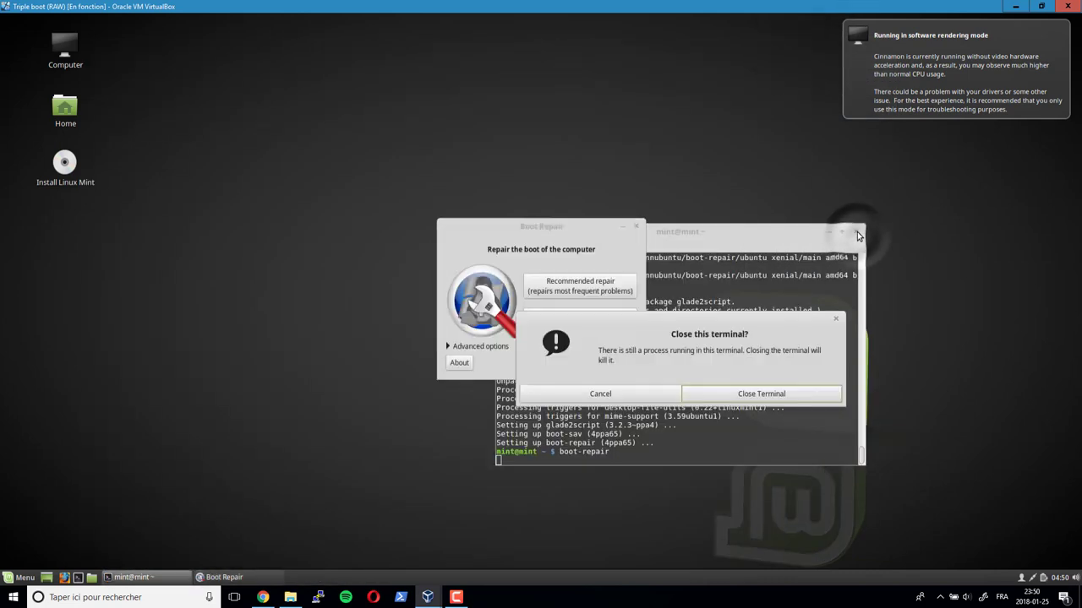
pyautogui.click(755, 397)
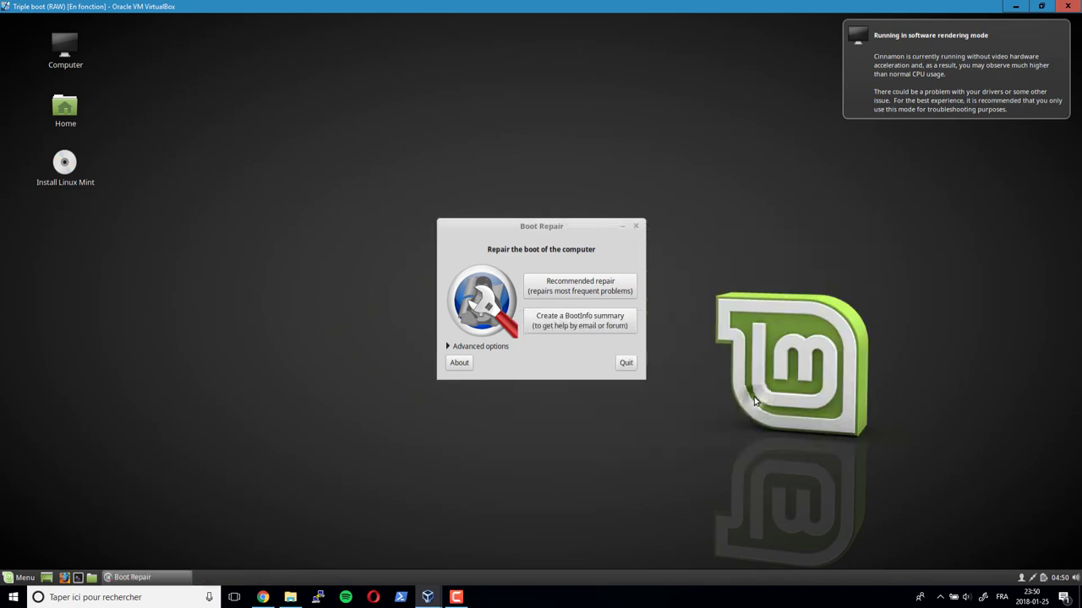
# - Move Boot Repair up, toggle its Advanced options, and run the Recommended repair
pyautogui.moveTo(568, 221); pyautogui.dragTo(550, 132)
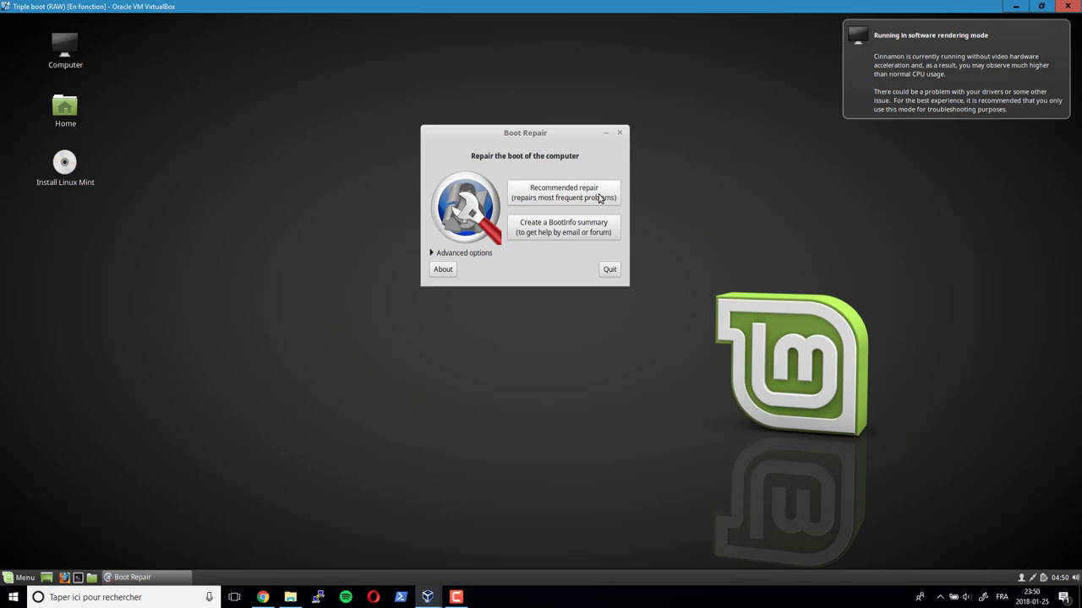
pyautogui.click(431, 254)
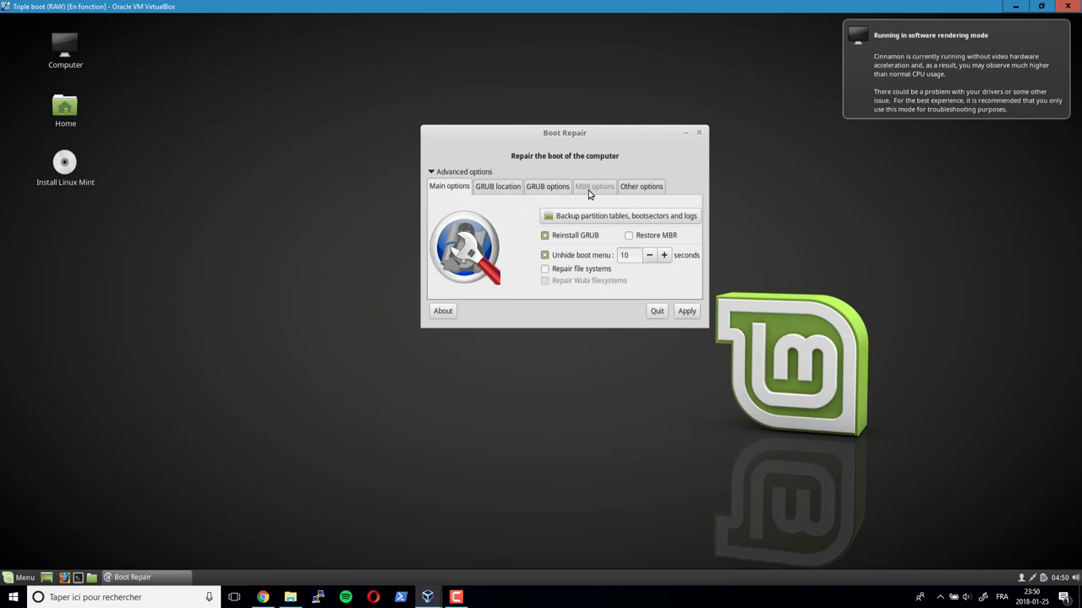
pyautogui.click(432, 173)
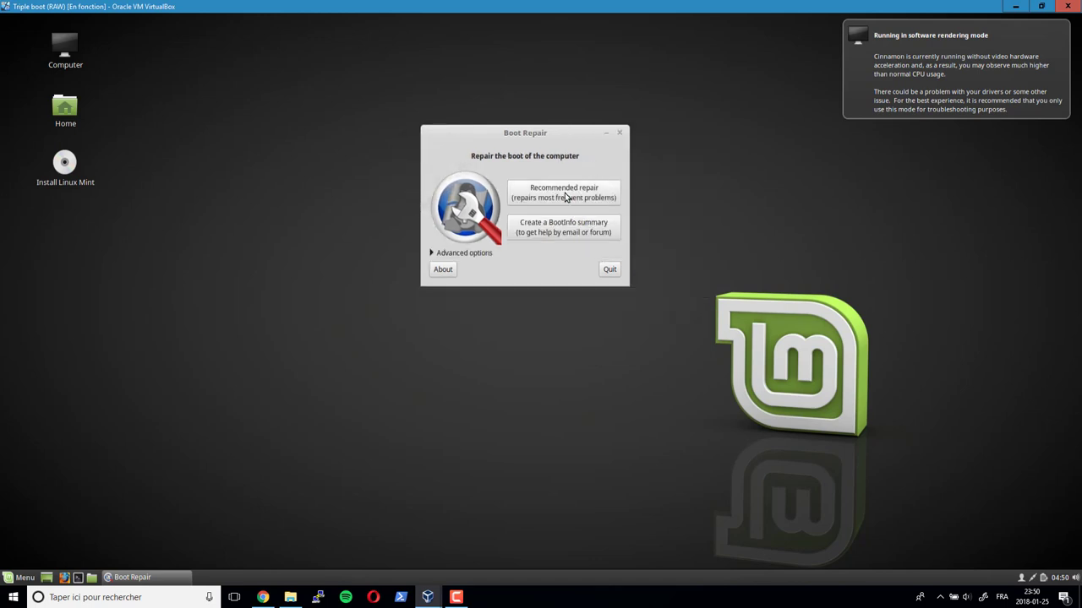
pyautogui.click(567, 197)
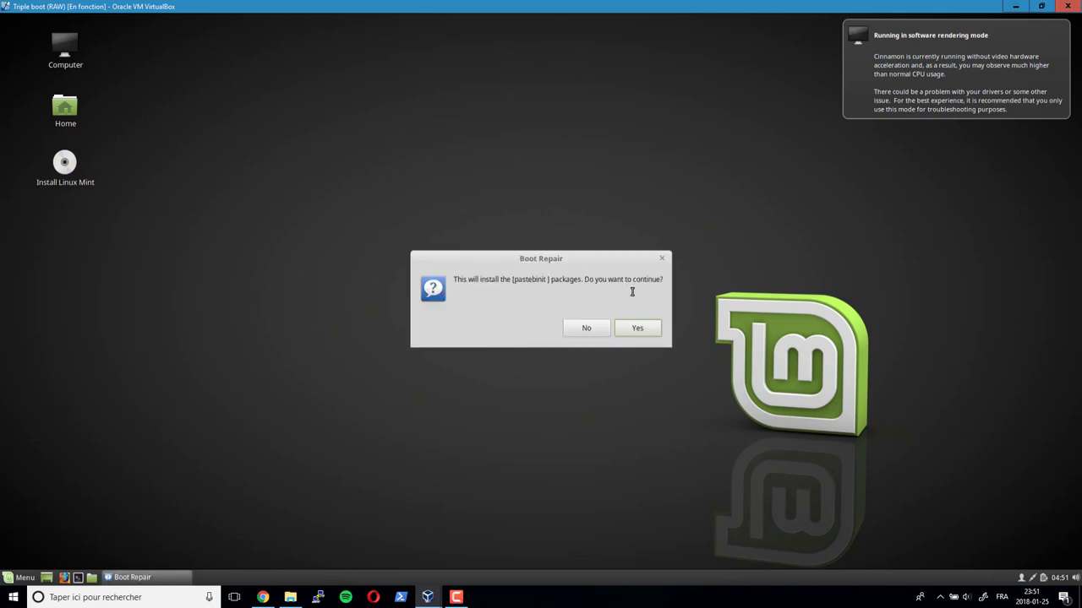
# - Decline pastebinit and the report upload, then accept the 'Boot successfully repaired' message to reveal the Boot-Info log
pyautogui.click(582, 326)
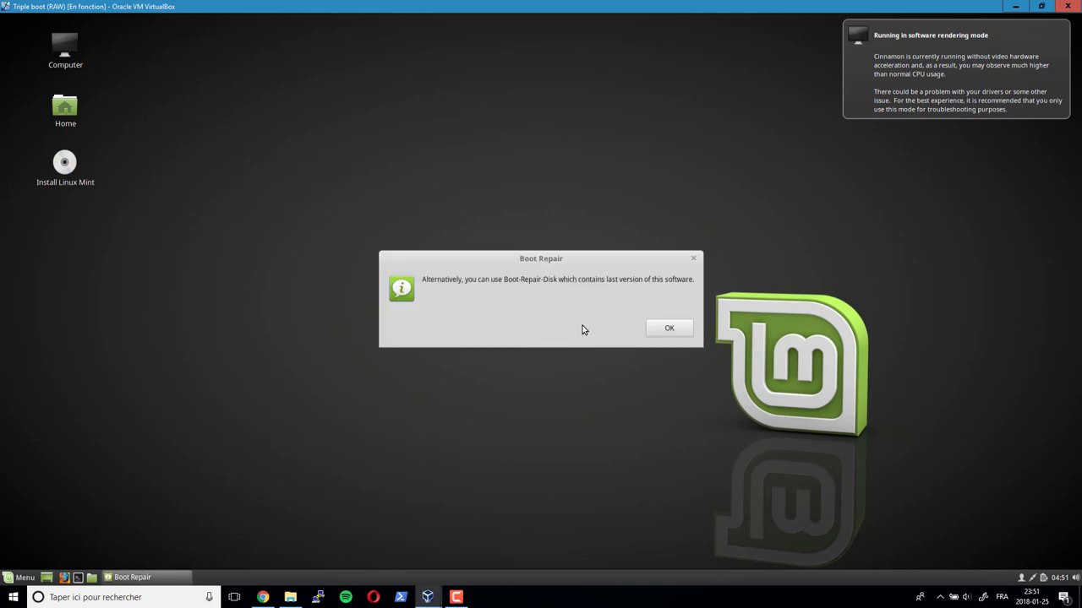
pyautogui.click(669, 329)
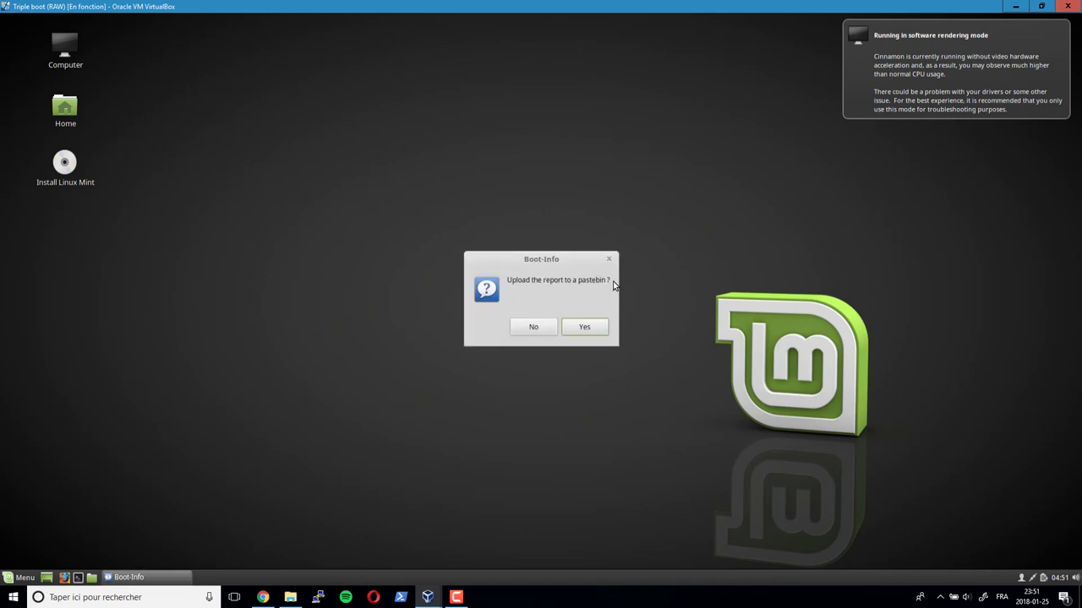
pyautogui.click(546, 330)
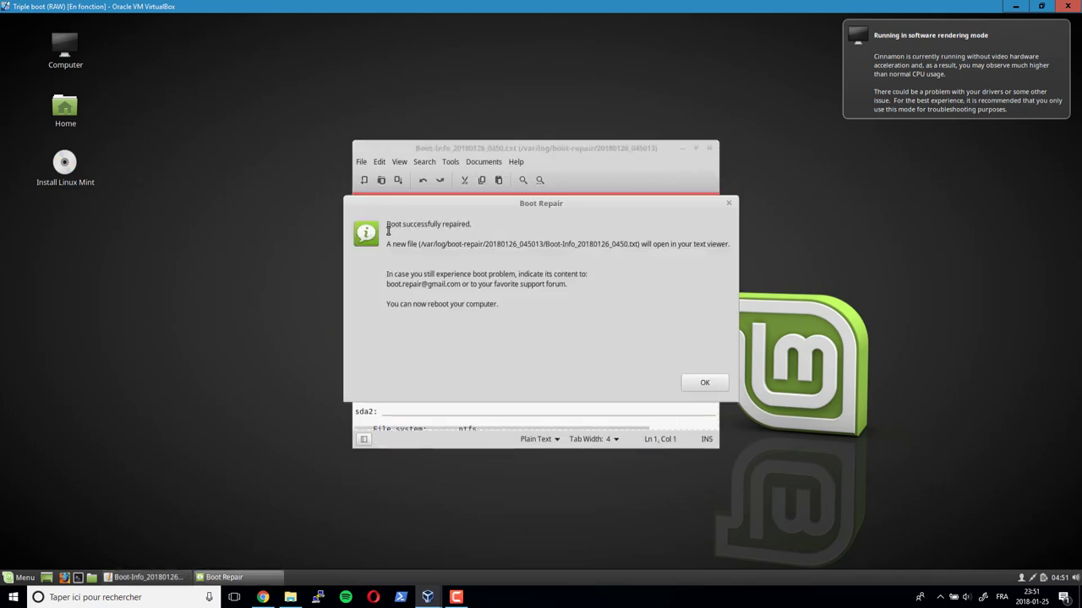
pyautogui.moveTo(386, 224); pyautogui.dragTo(474, 225)
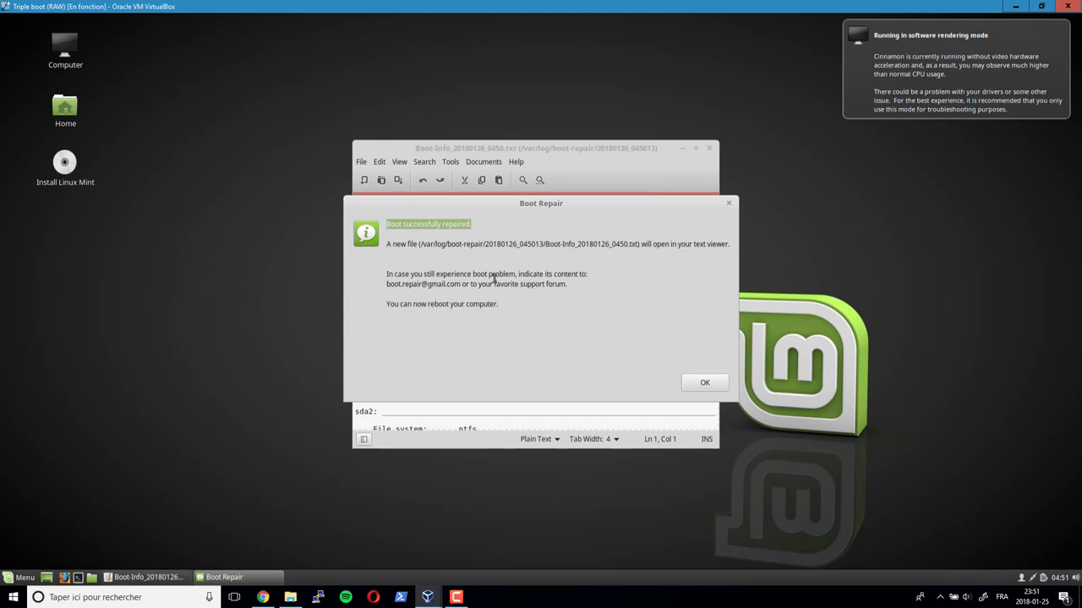
pyautogui.click(716, 387)
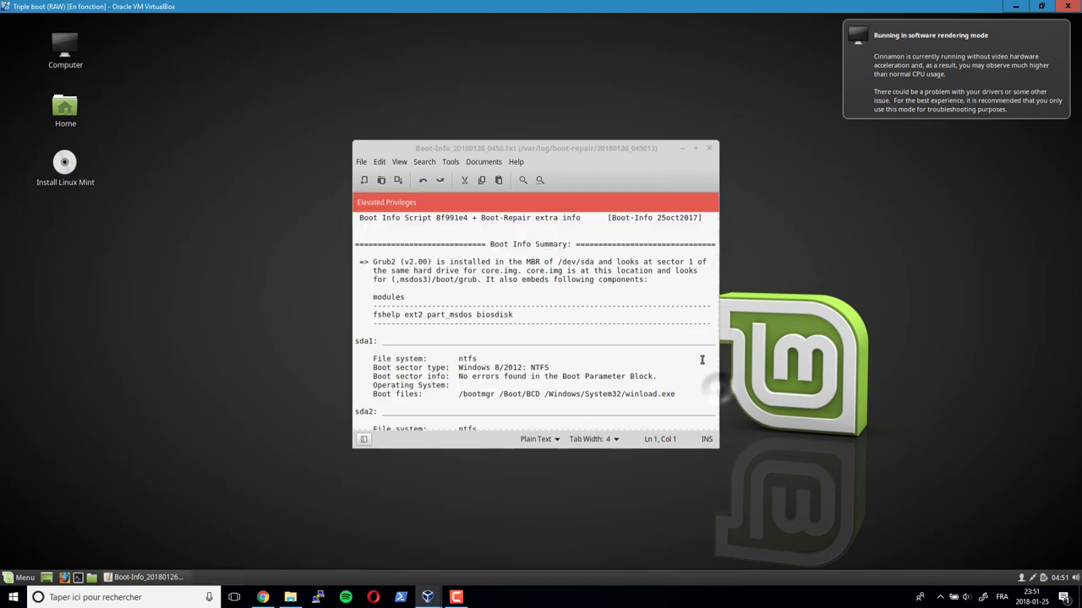
pyautogui.click(695, 148)
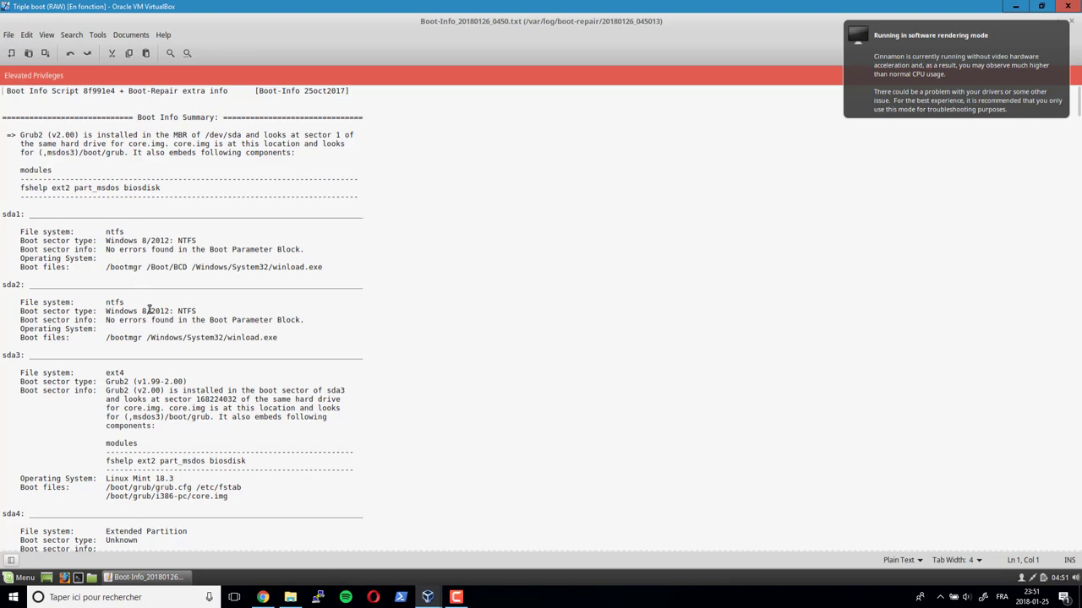
pyautogui.scroll(-4, 149, 310)
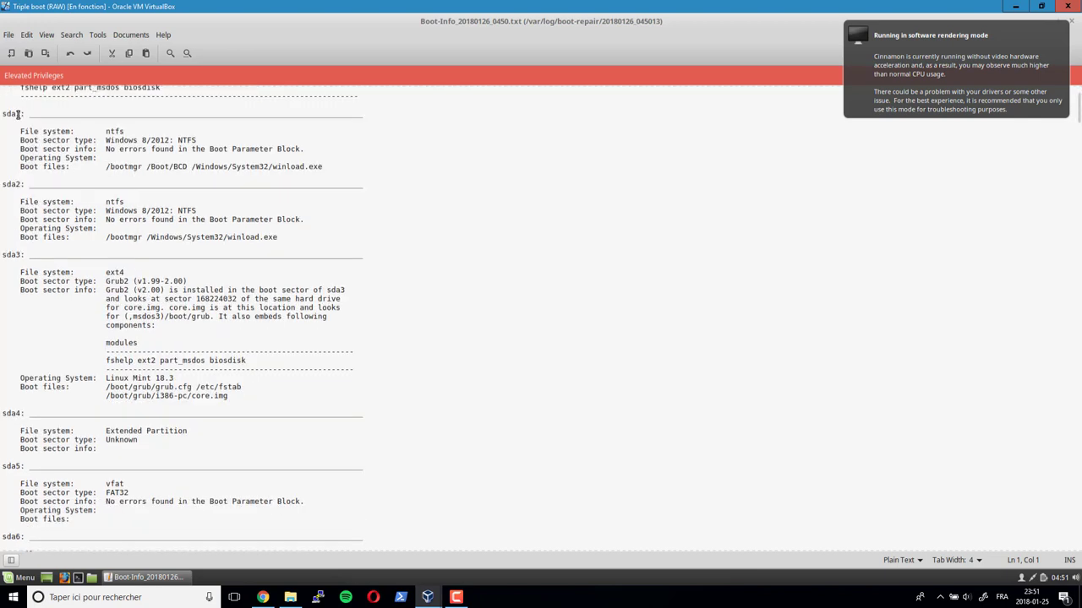
pyautogui.moveTo(104, 168); pyautogui.dragTo(150, 166)
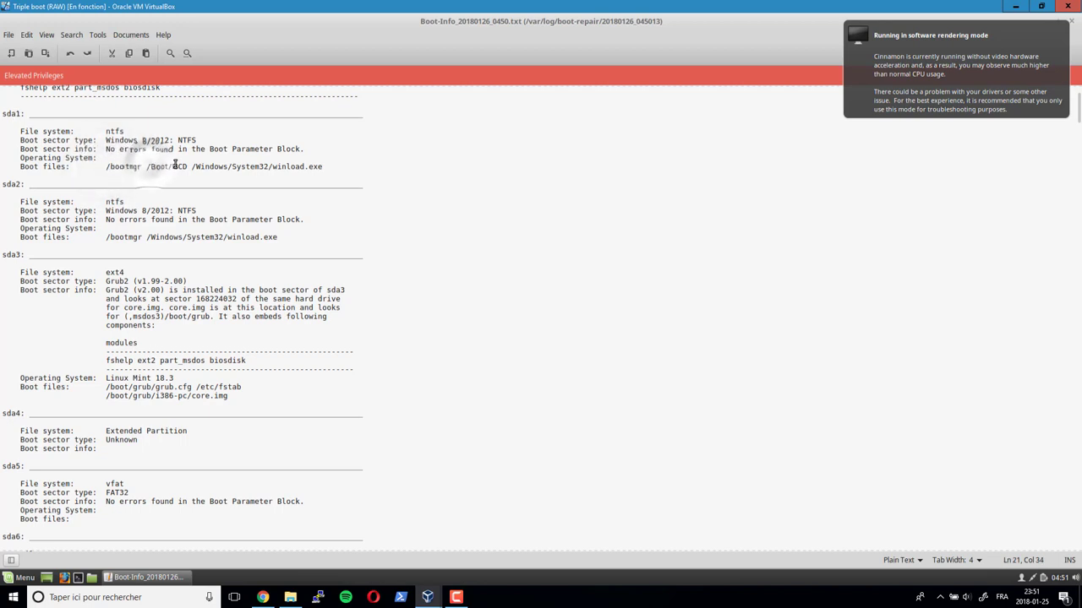
pyautogui.doubleClick(185, 166)
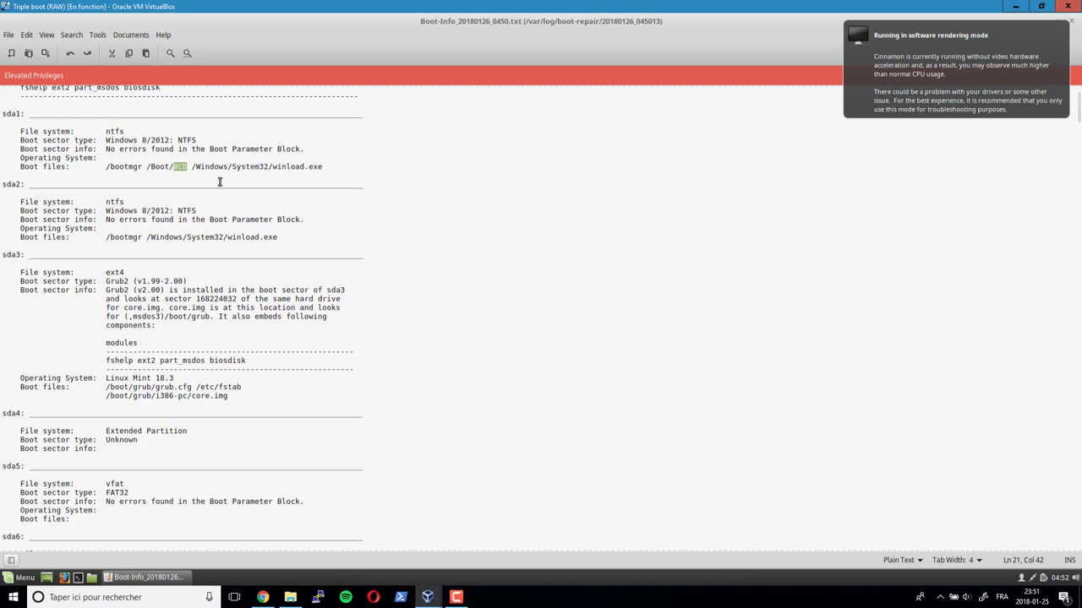
pyautogui.moveTo(270, 167); pyautogui.dragTo(326, 166)
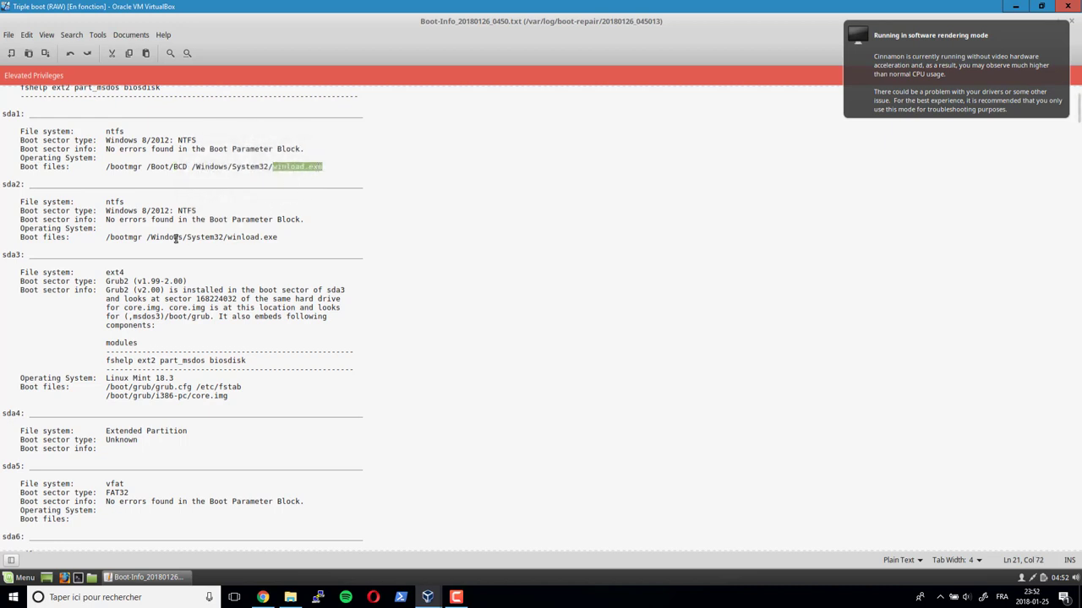
pyautogui.click(146, 237)
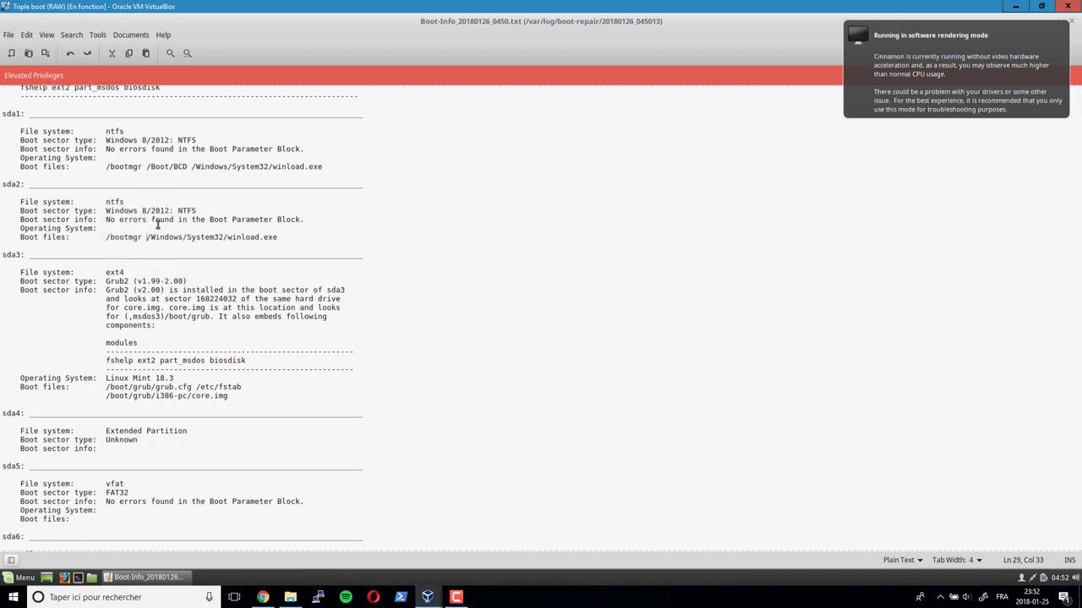
pyautogui.moveTo(109, 237); pyautogui.dragTo(138, 237)
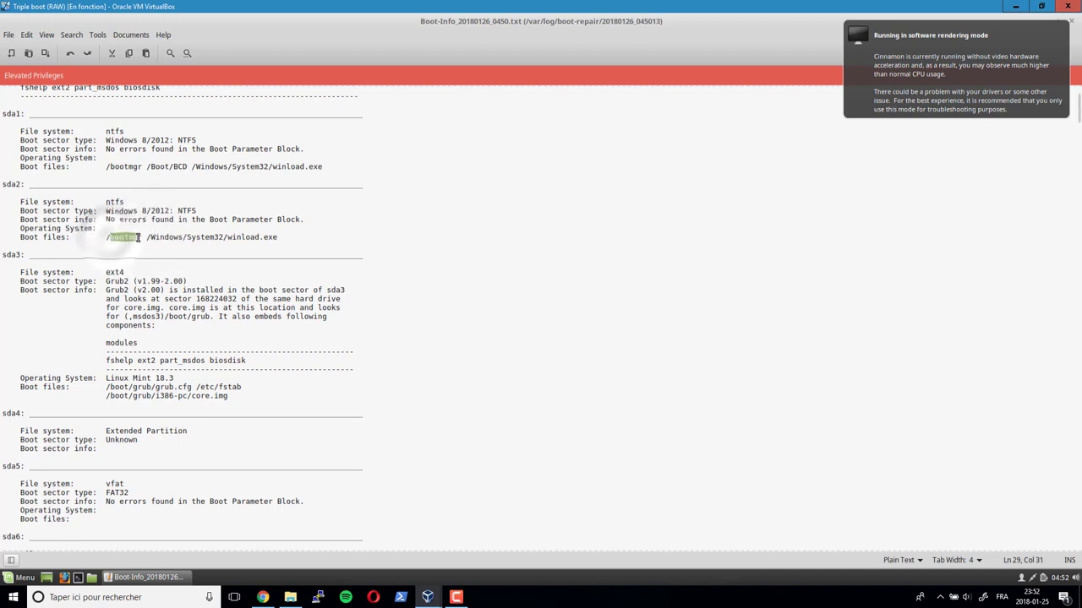
pyautogui.moveTo(227, 238); pyautogui.dragTo(277, 237)
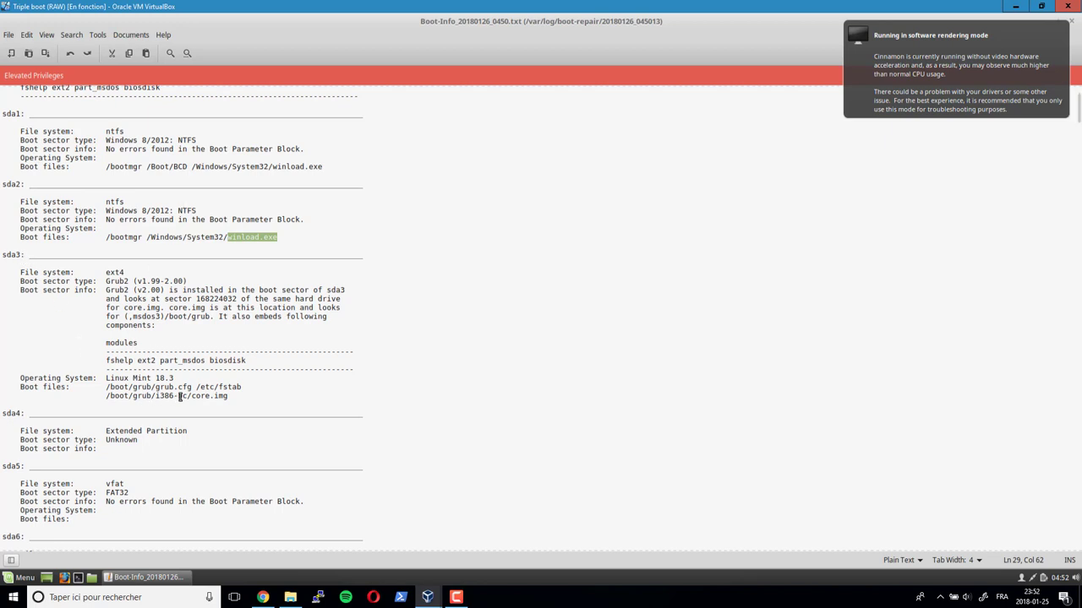
pyautogui.moveTo(108, 387); pyautogui.dragTo(239, 393)
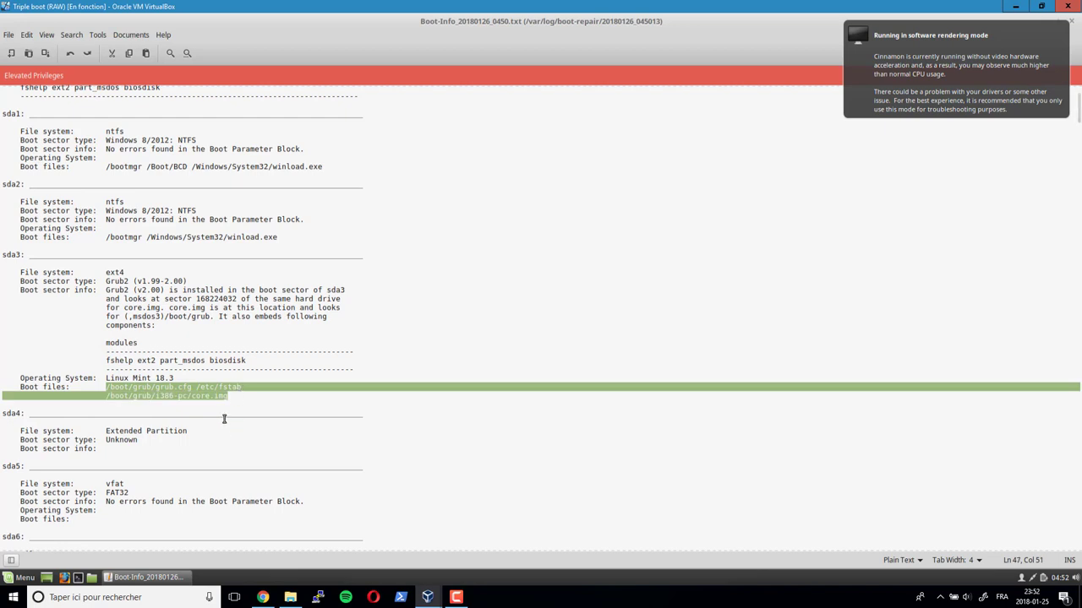
# - Cancel closing the VM, then restart the Linux Mint live session, confirming the medium is removed
pyautogui.click(1070, 7)
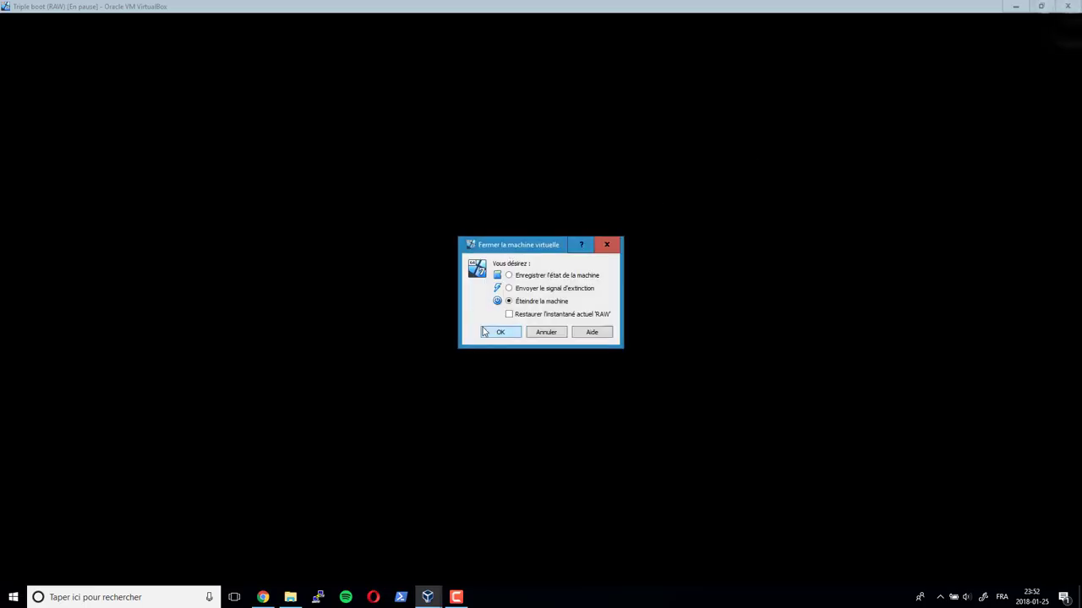
pyautogui.click(545, 334)
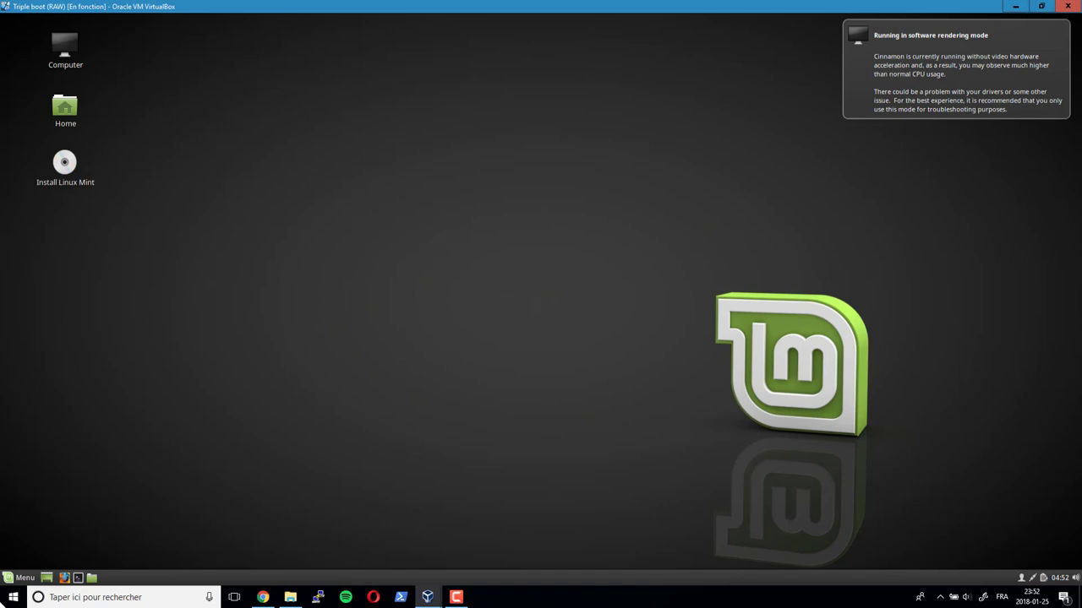
pyautogui.click(19, 577)
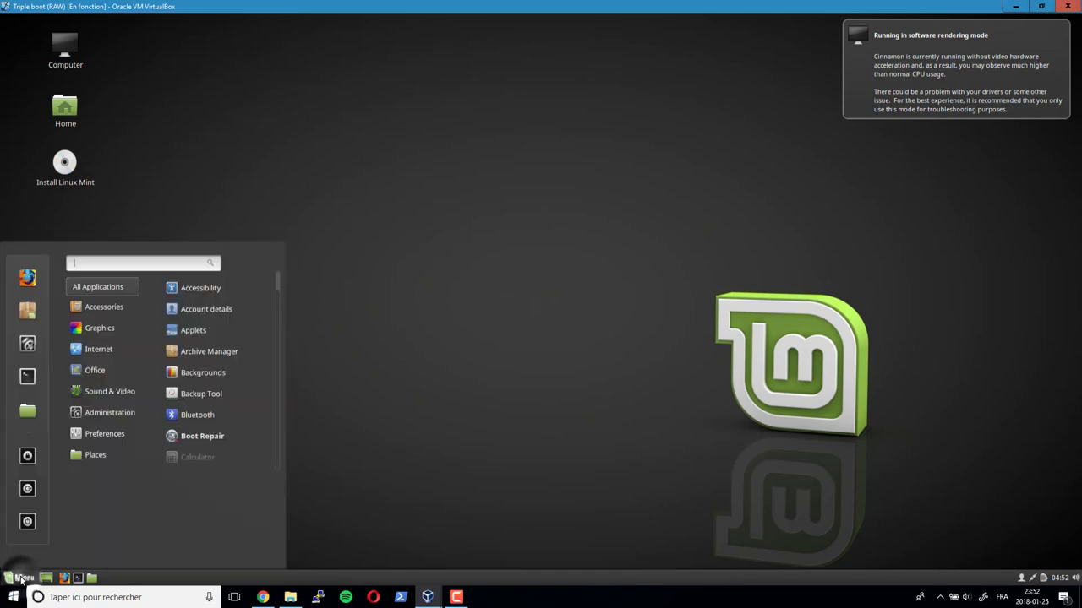
pyautogui.click(28, 520)
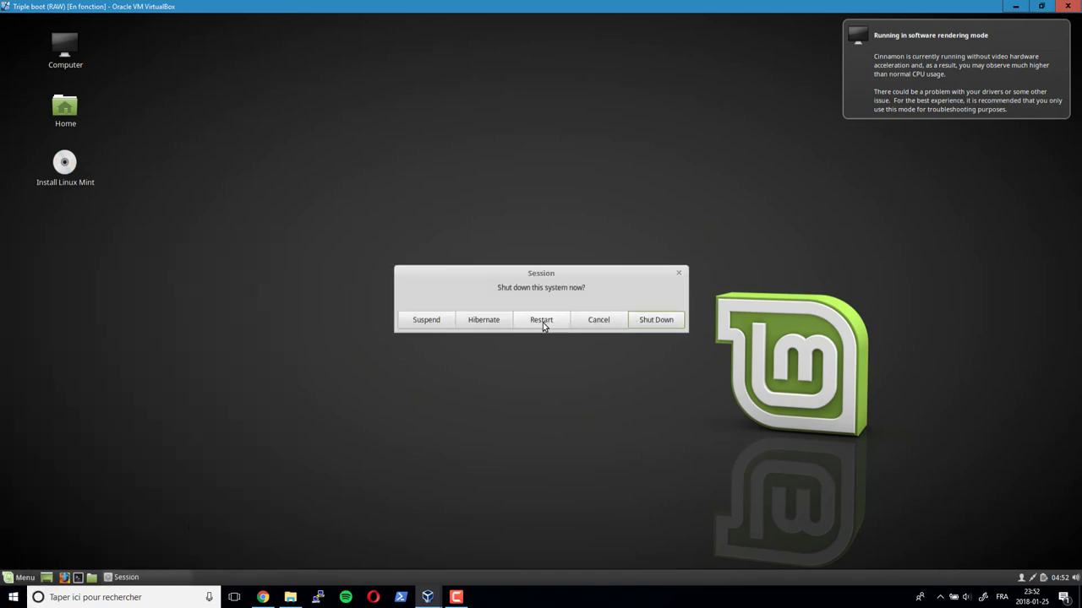
pyautogui.click(542, 321)
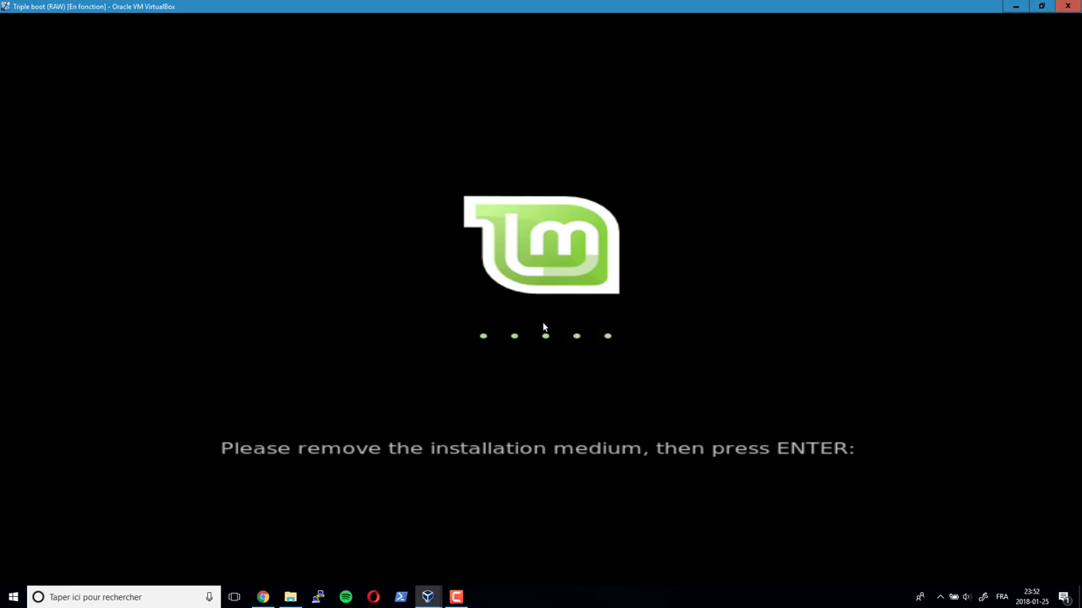
pyautogui.press('Return')
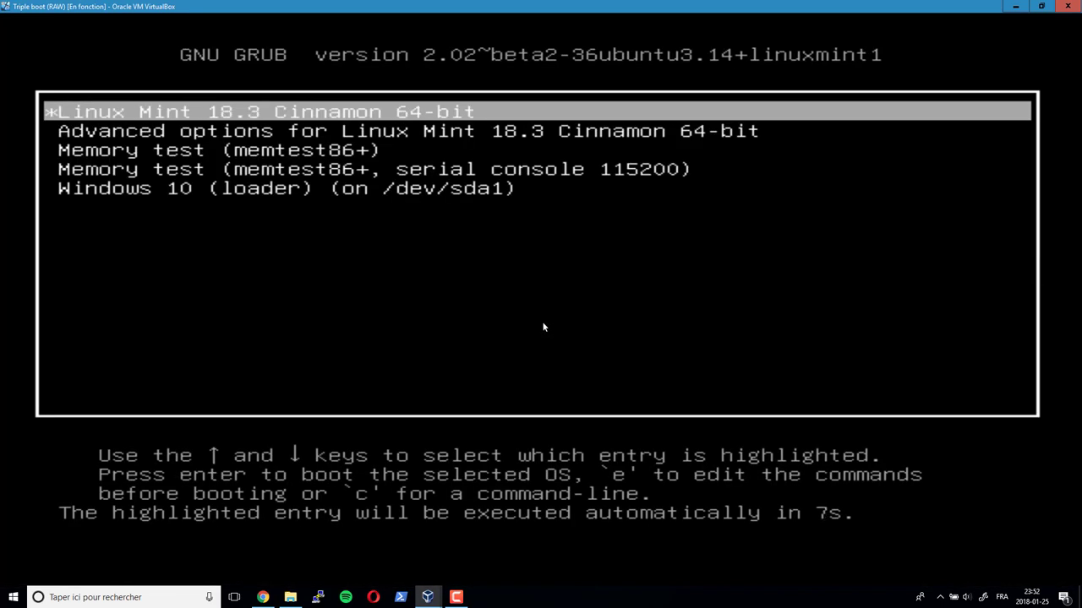
# - Boot the GRUB entry Windows 10 (loader), then pick Windows 7 in the Windows boot manager
pyautogui.press('Down')
pyautogui.press('Down')
pyautogui.press('Down')
pyautogui.press('Down')
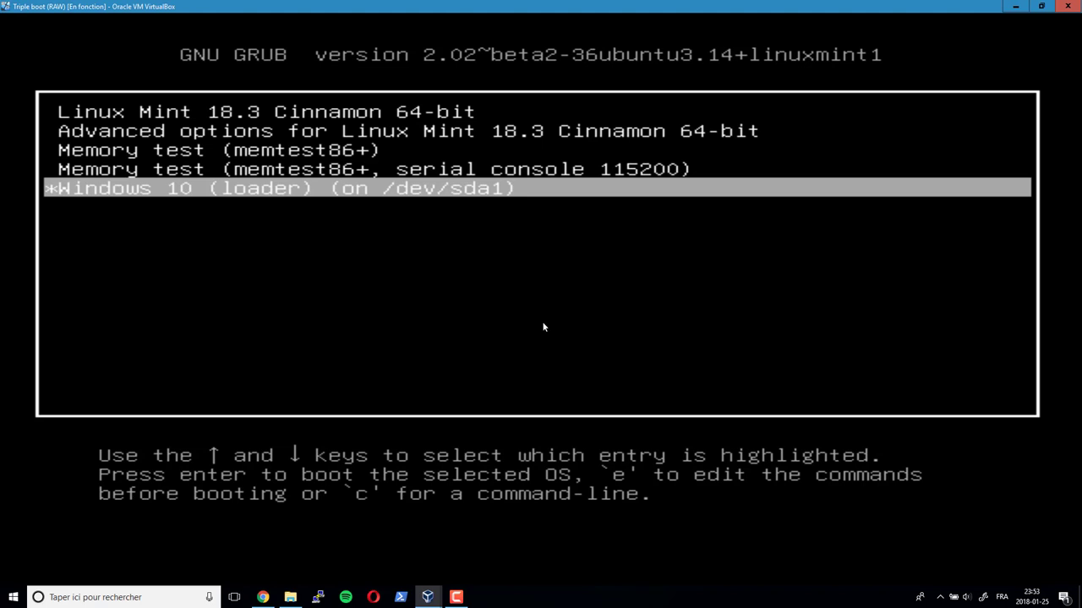
pyautogui.press('Return')
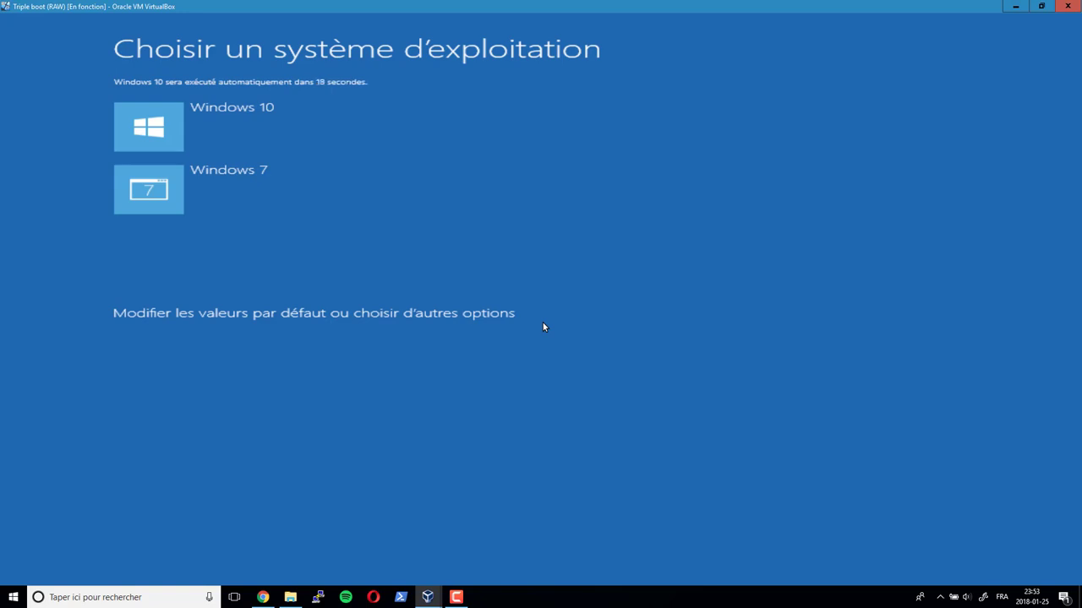
pyautogui.click(544, 323)
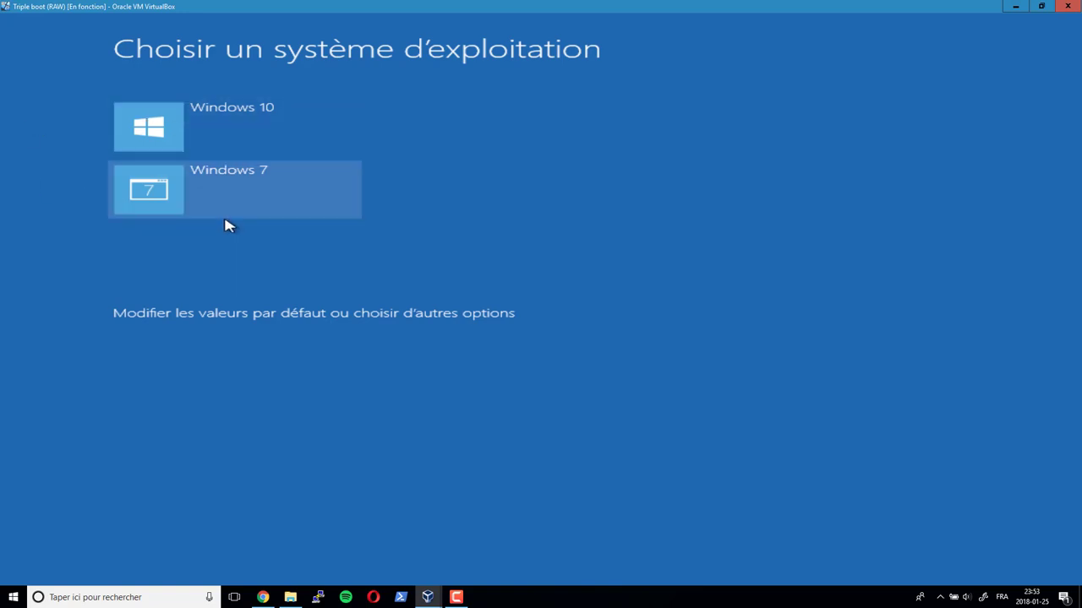
pyautogui.click(233, 186)
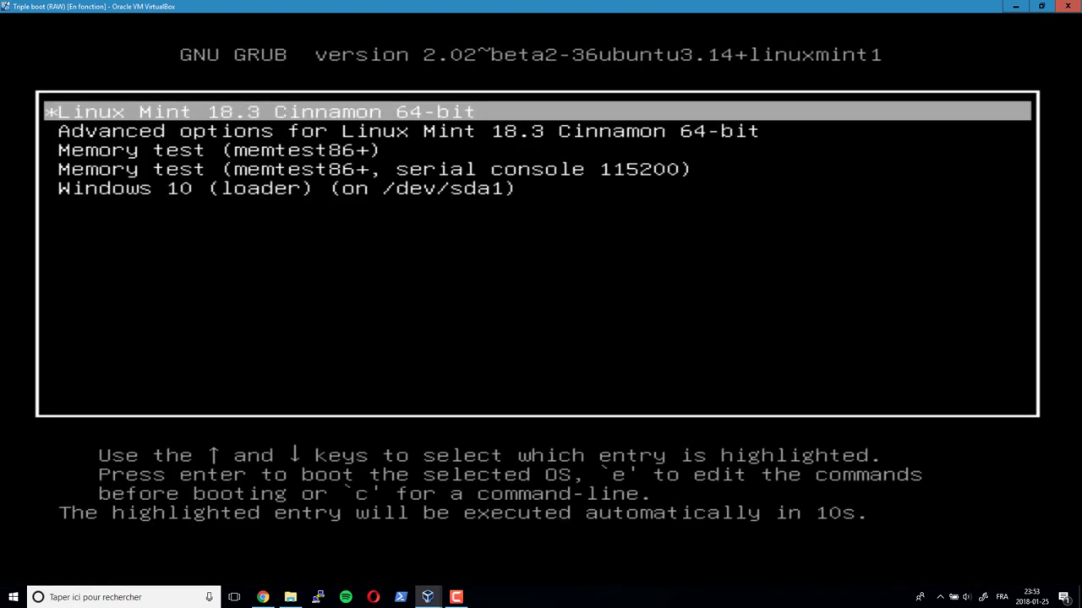
# - Boot Windows 10 (loader) from GRUB into Windows 7, then open the sign-in screen's shutdown options to restart
pyautogui.press('Down')
pyautogui.press('Down')
pyautogui.press('Down')
pyautogui.press('Down')
pyautogui.press('Return')
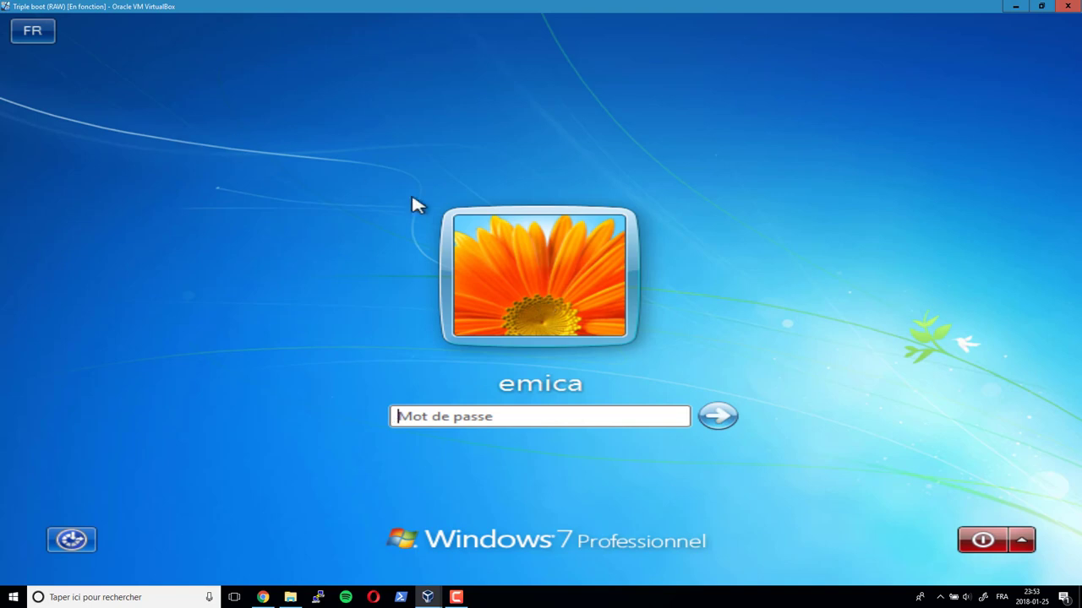
pyautogui.click(1022, 538)
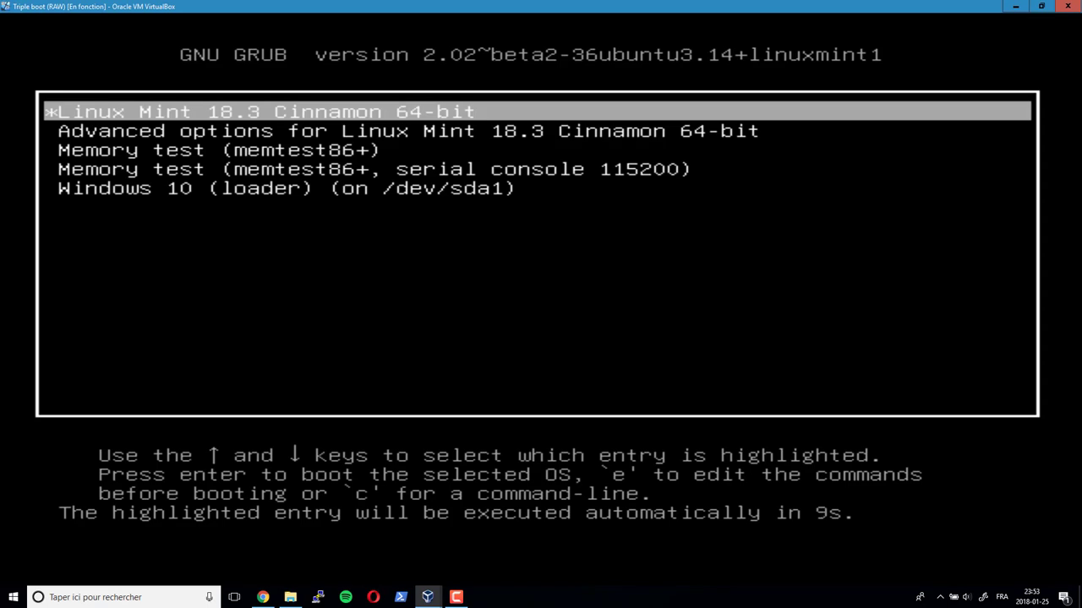
# - Launch Windows 10 (loader) from GRUB, choose Windows 10 in the boot manager, and dismiss the lock screen
pyautogui.press('Down')
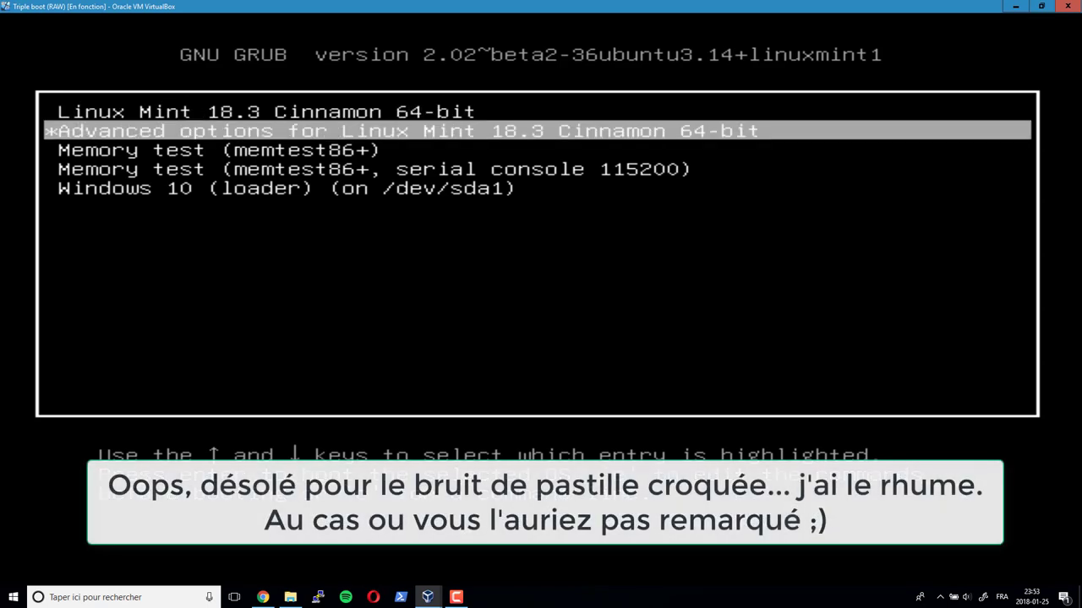
pyautogui.press('Down')
pyautogui.press('Down')
pyautogui.press('Down')
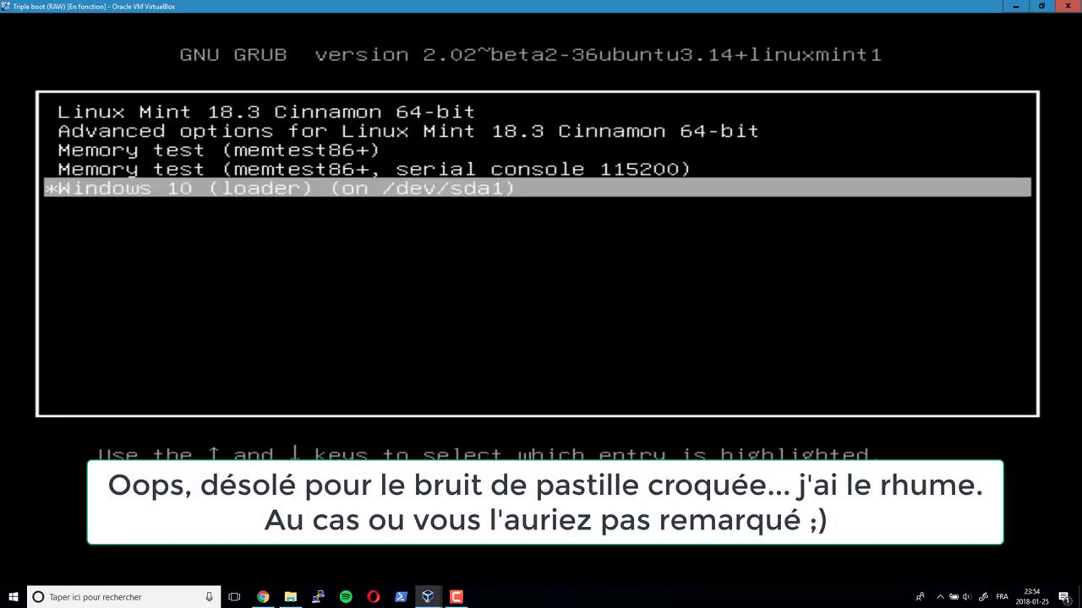
pyautogui.press('Return')
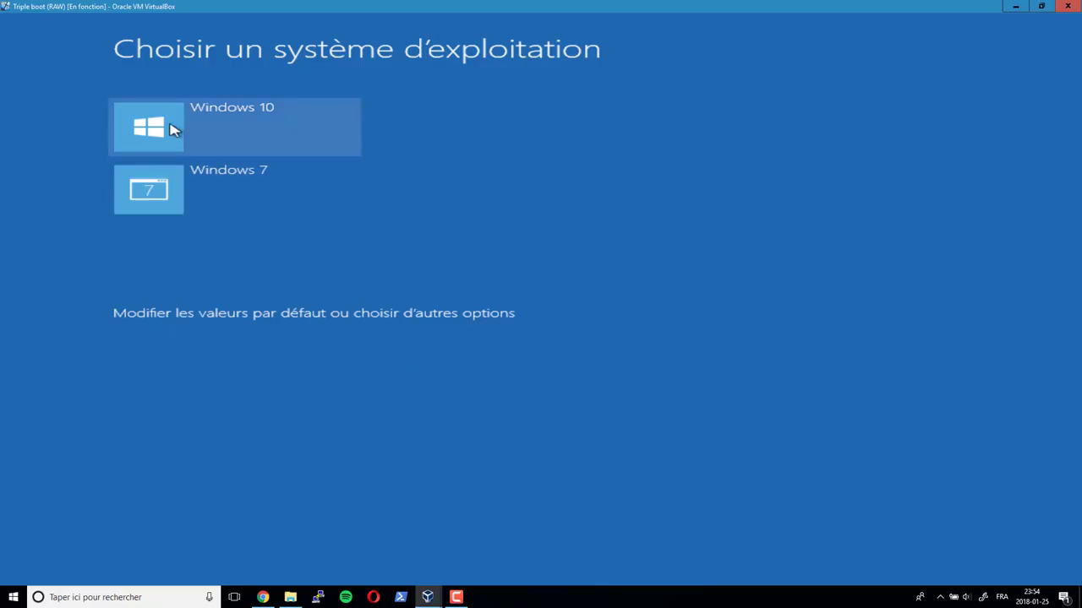
pyautogui.click(174, 122)
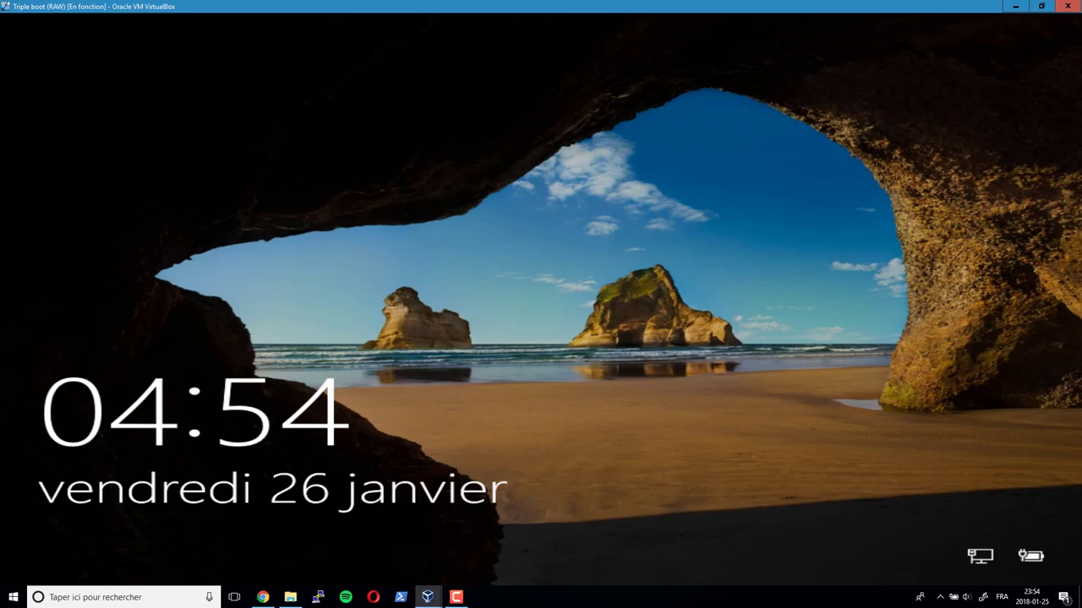
pyautogui.press('space')
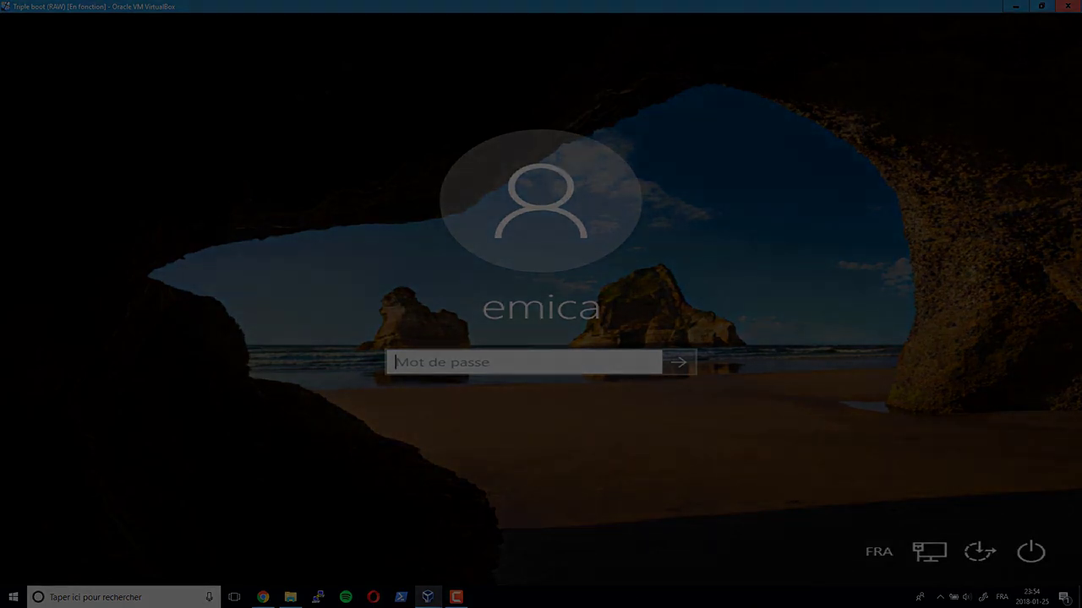